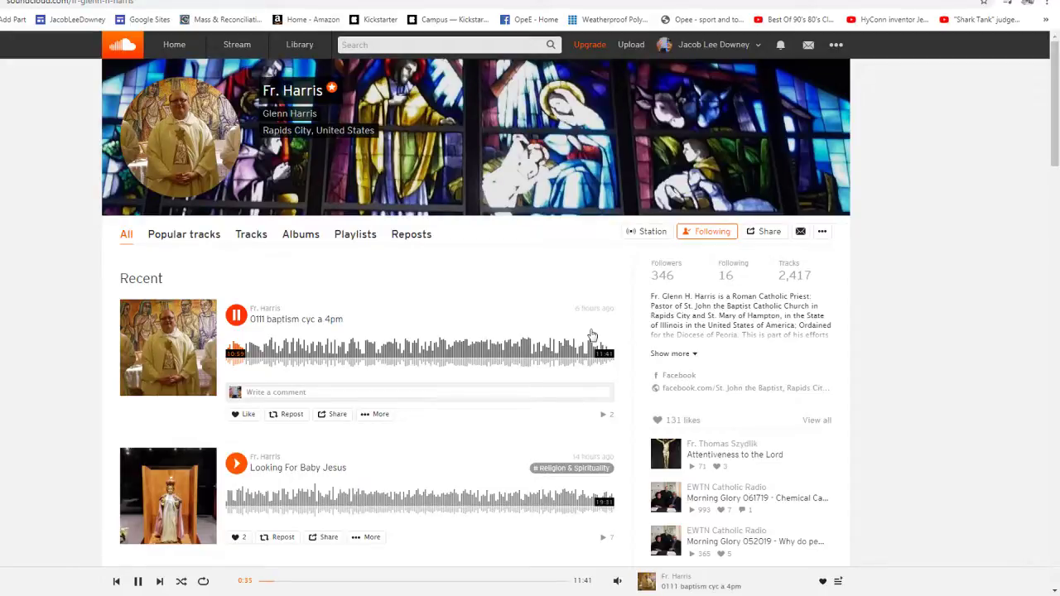
# - Like the playing SoundCloud track '0111 baptism cyc a 4pm' after glancing at the YouTube tab
pyautogui.hotkey('ctrl', 'Tab')
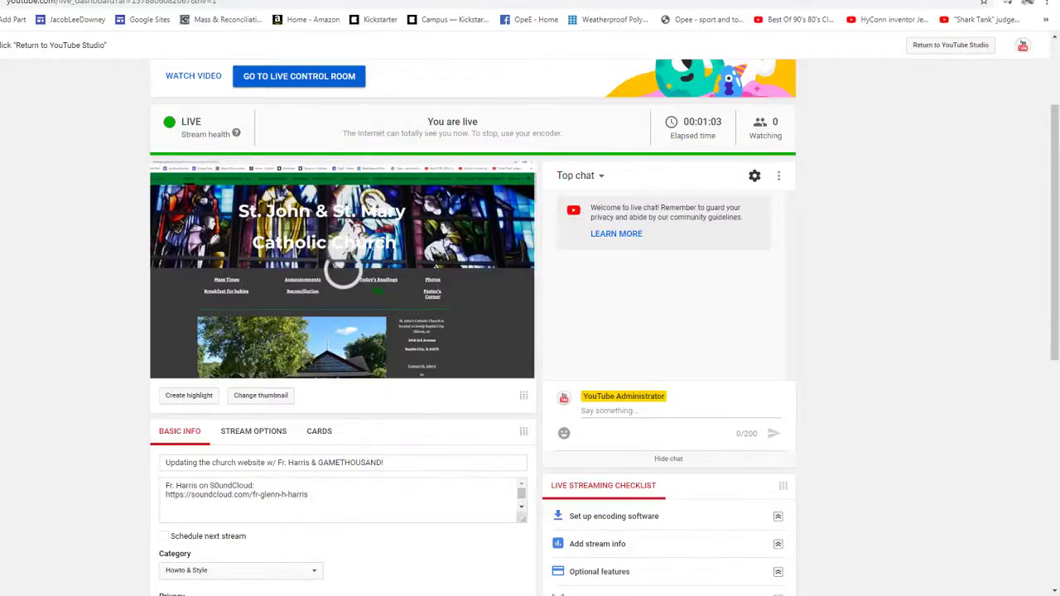
pyautogui.hotkey('ctrl', 'Tab')
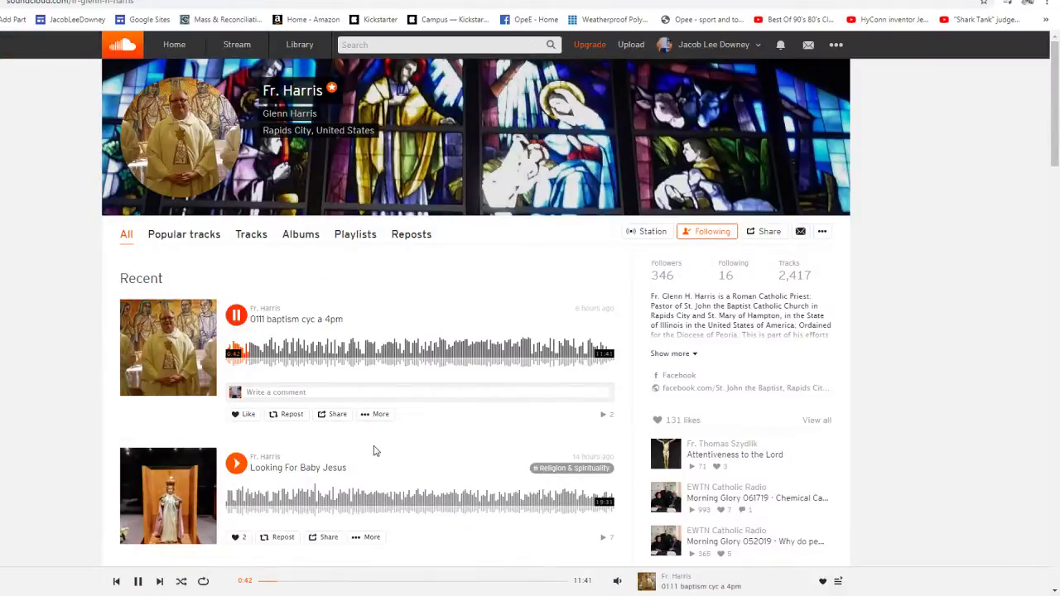
pyautogui.press('l')
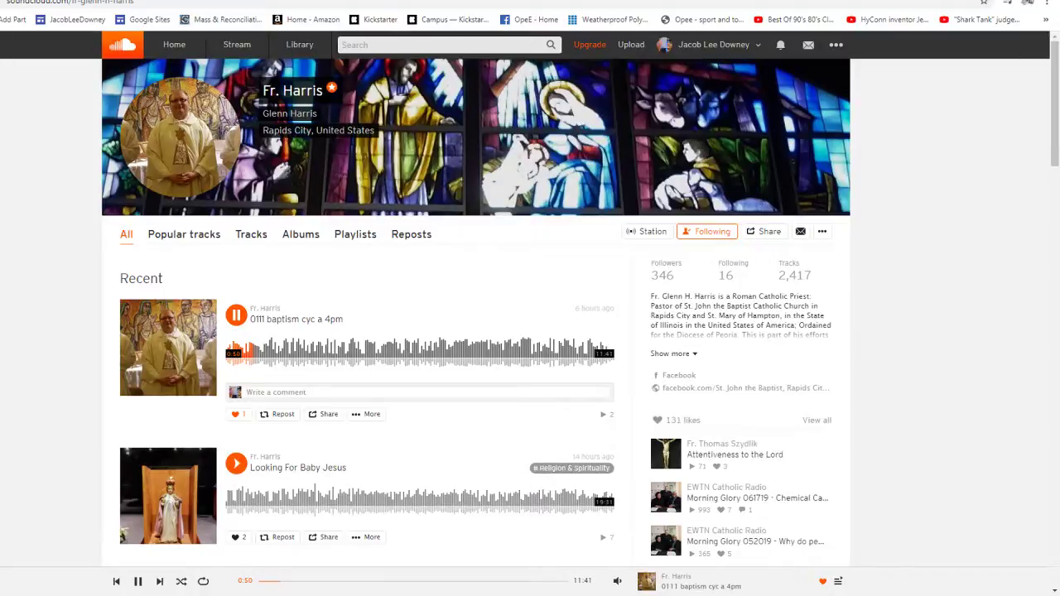
pyautogui.hotkey('ctrl', 'Tab')
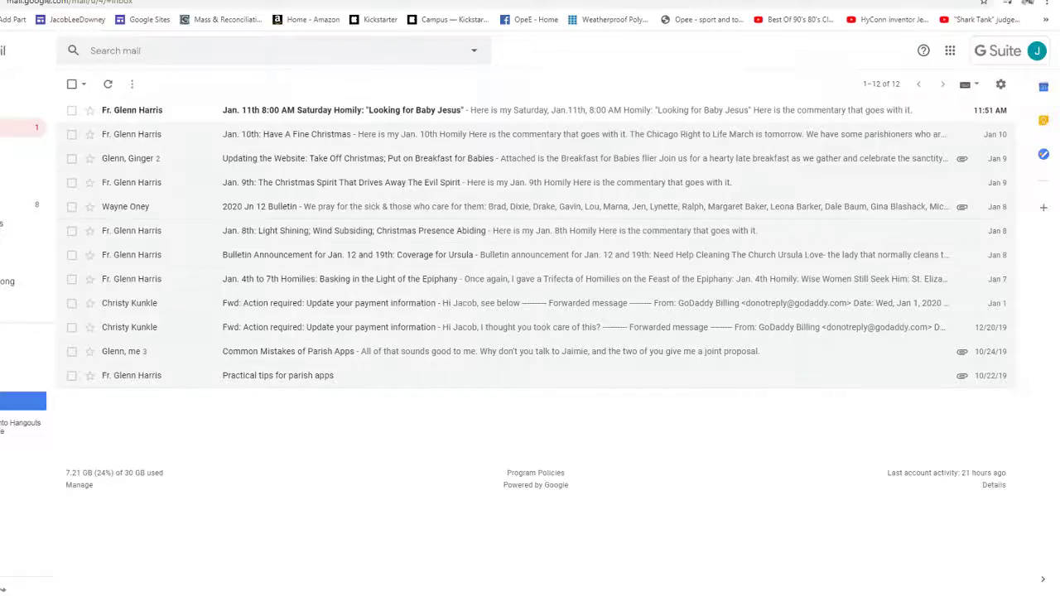
# - Open the '2020 Jn 12 Bulletin' email and download its PDF and Word attachments
pyautogui.click(122, 208)
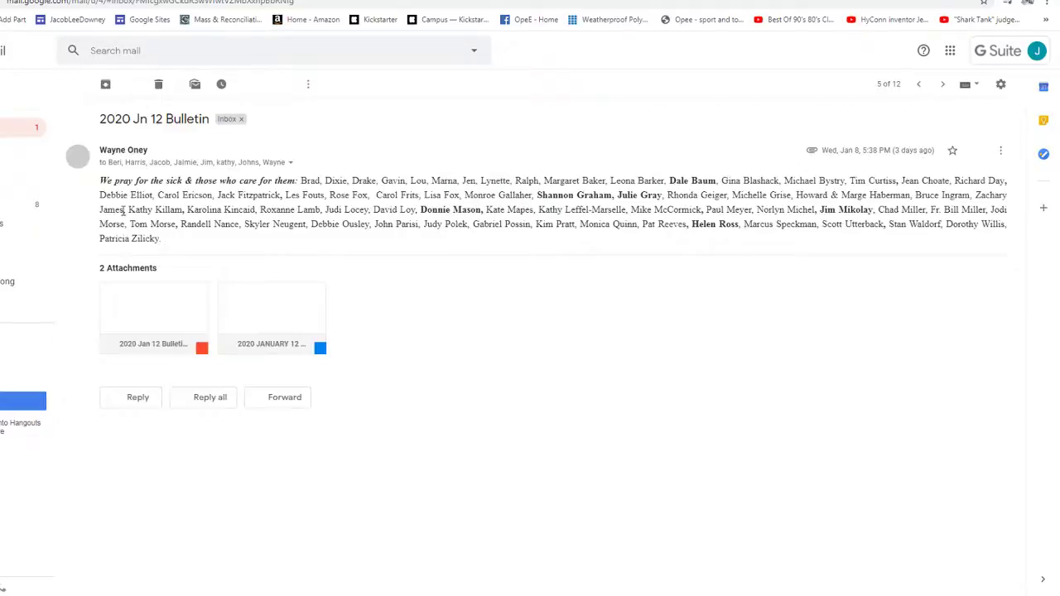
pyautogui.moveTo(248, 339)
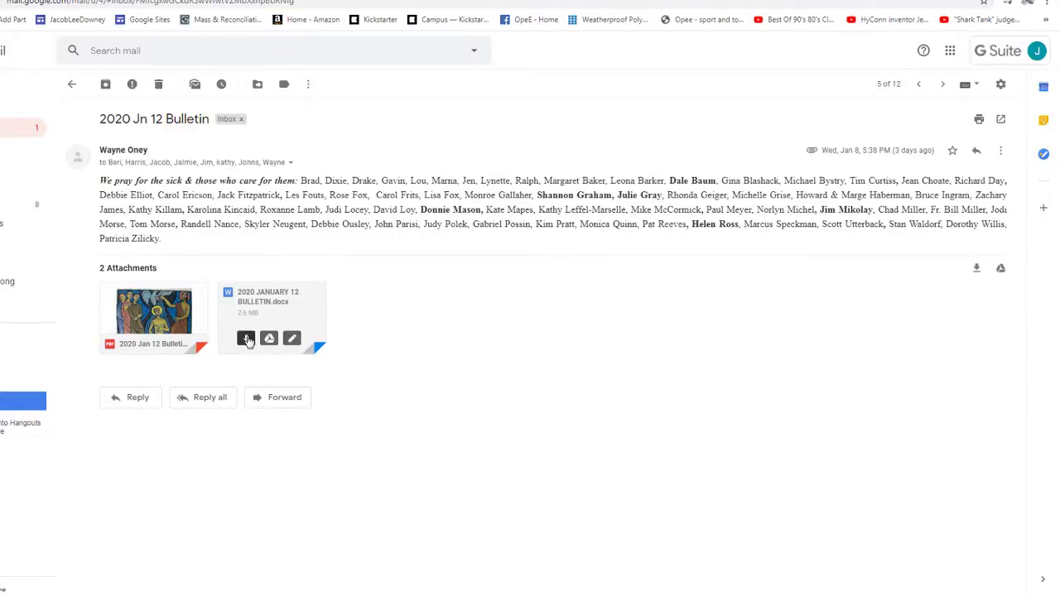
pyautogui.click(246, 340)
pyautogui.moveTo(130, 342)
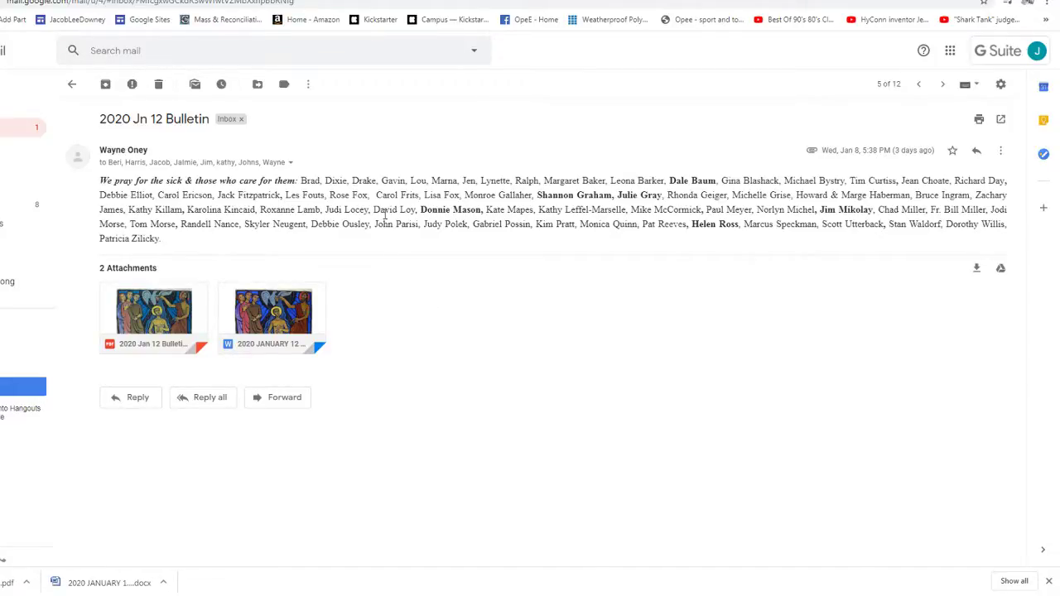
pyautogui.click(950, 51)
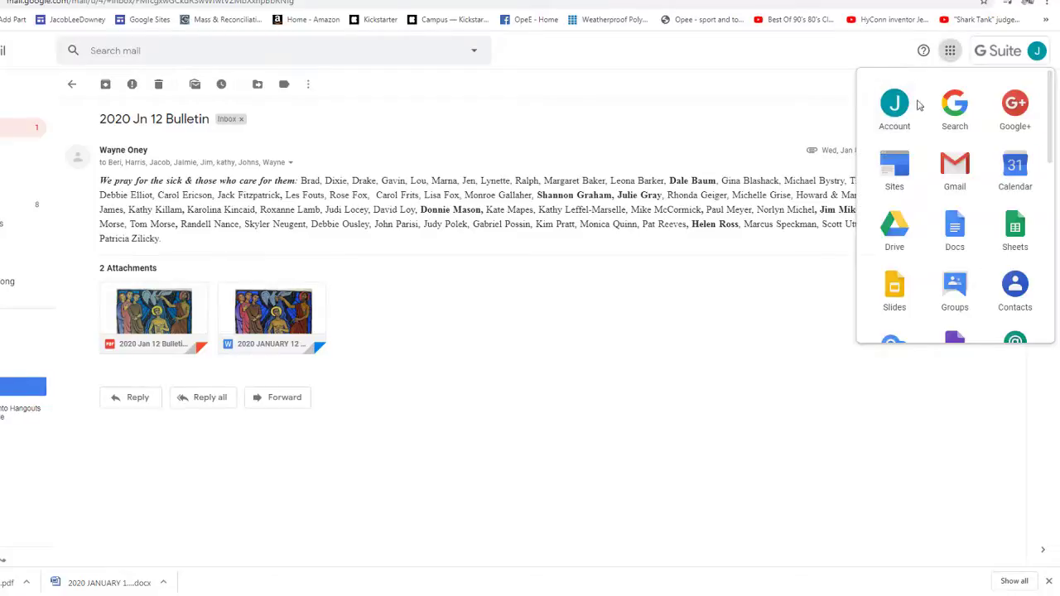
# - In Drive, go to Shared with me > St. John Church > Bulletins > 2020 Bulletins
pyautogui.click(889, 222)
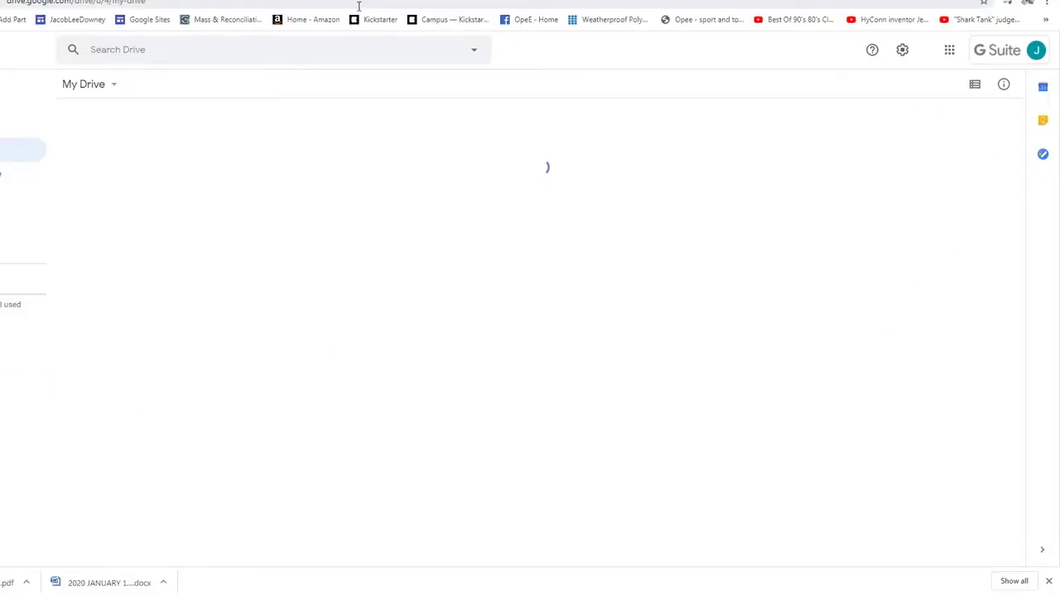
pyautogui.click(21, 174)
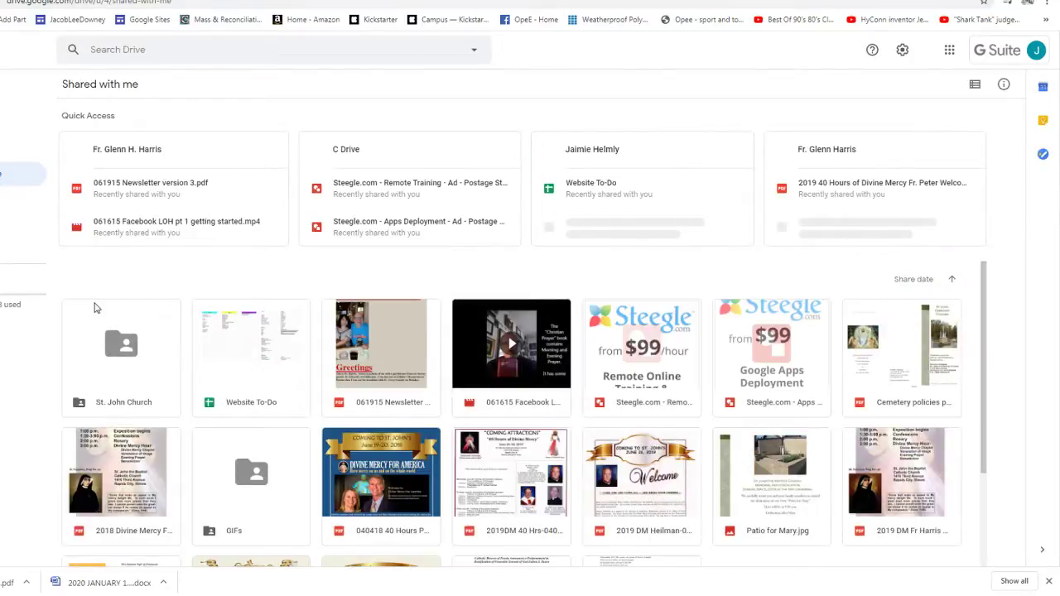
pyautogui.doubleClick(116, 356)
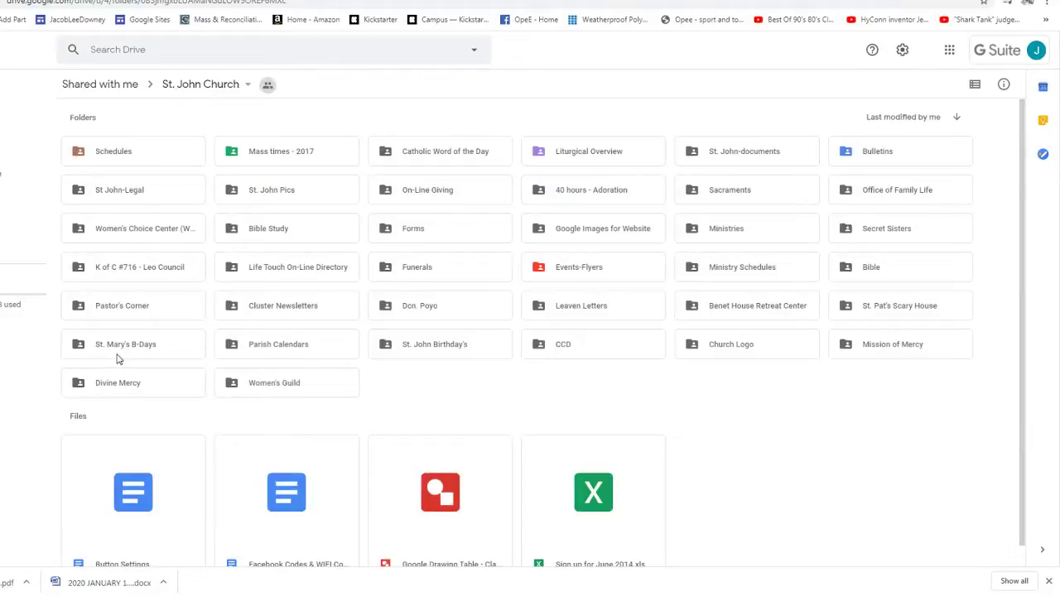
pyautogui.doubleClick(882, 151)
pyautogui.doubleClick(260, 151)
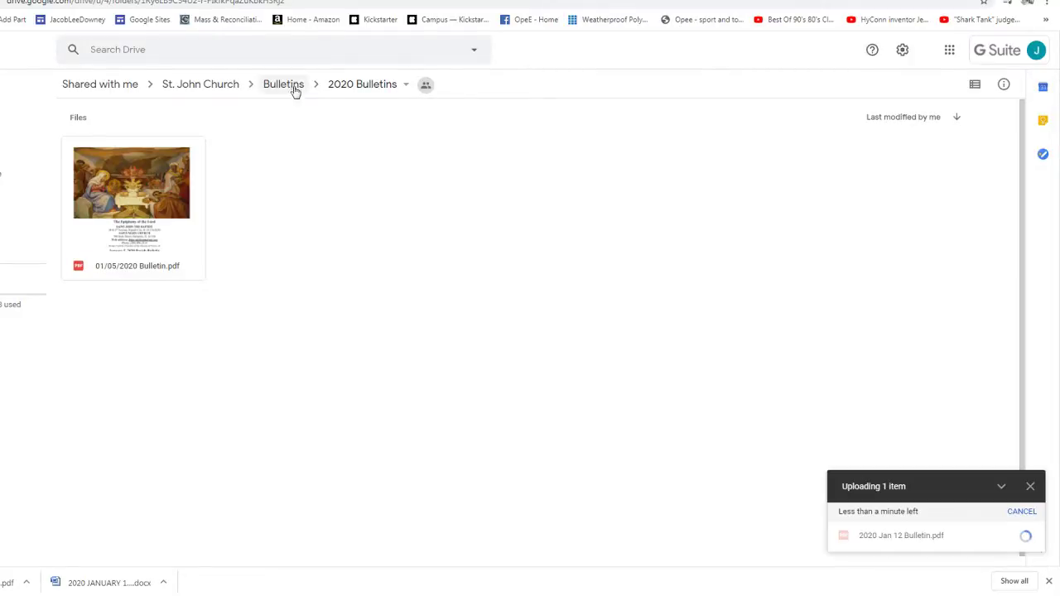
# - Upload the Jan 12 Word bulletin into 2020 Bulletins - Word, then return to 2020 Bulletins
pyautogui.click(285, 85)
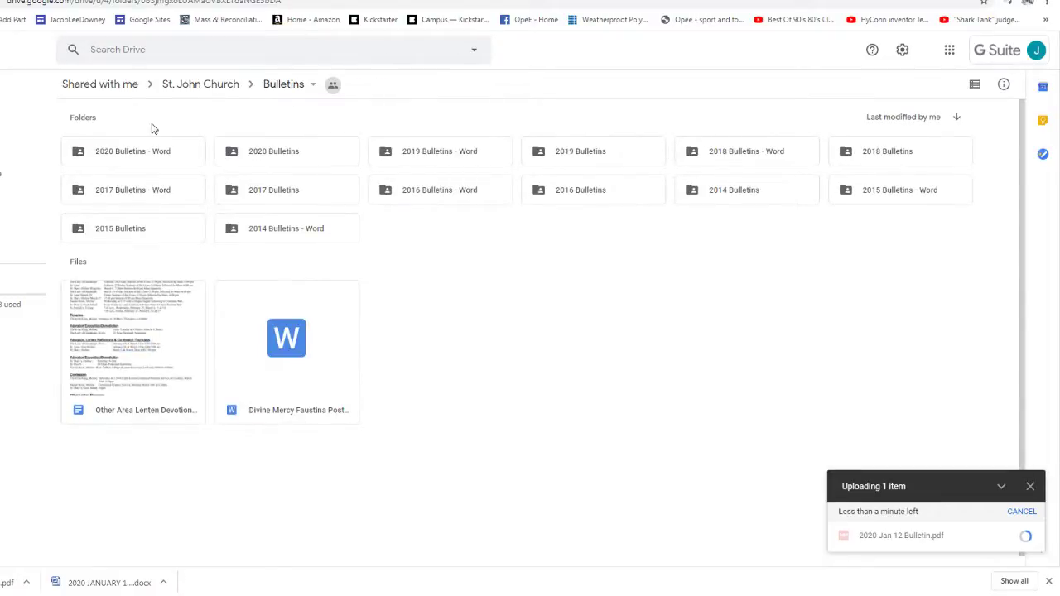
pyautogui.doubleClick(132, 151)
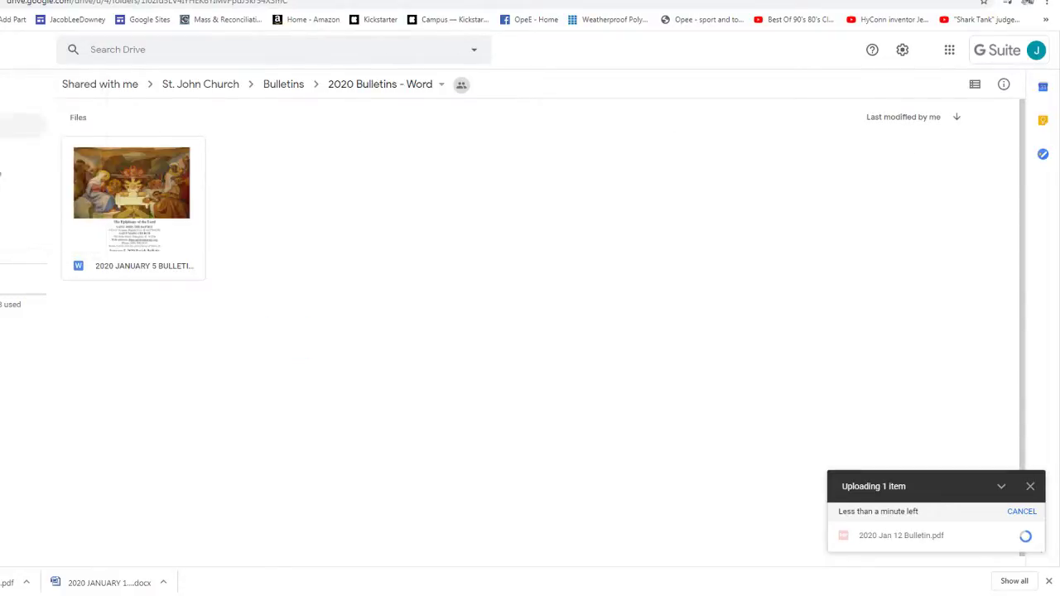
pyautogui.moveTo(1056, 391); pyautogui.dragTo(853, 393)
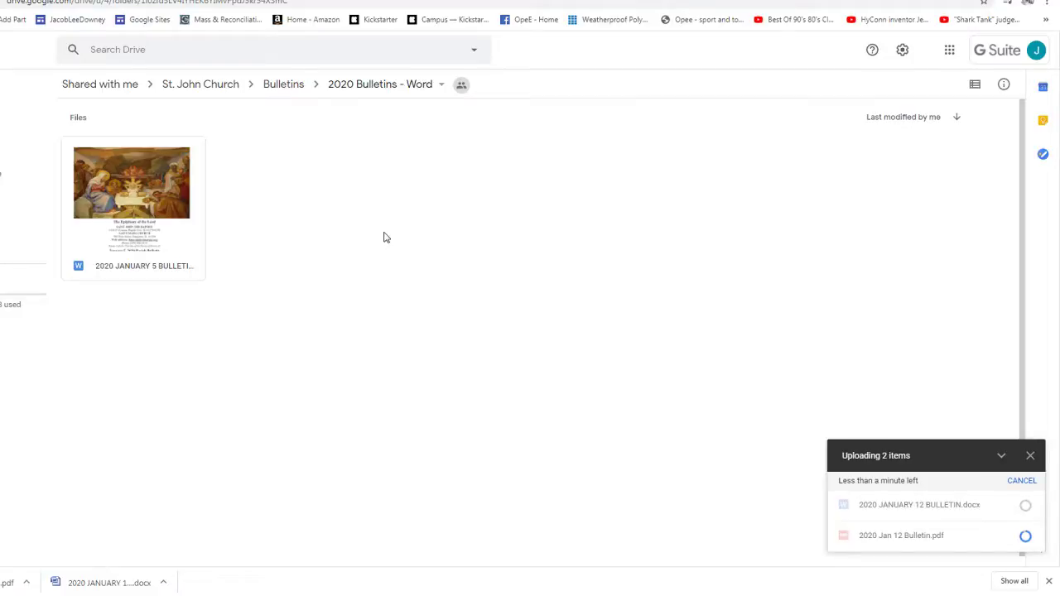
pyautogui.click(289, 85)
pyautogui.click(259, 155)
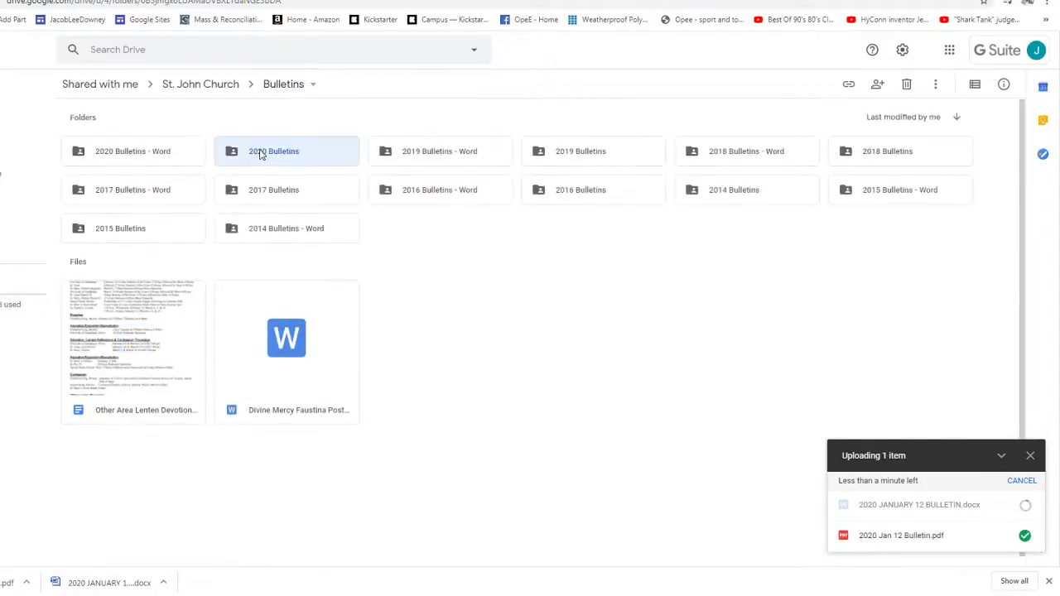
pyautogui.doubleClick(258, 153)
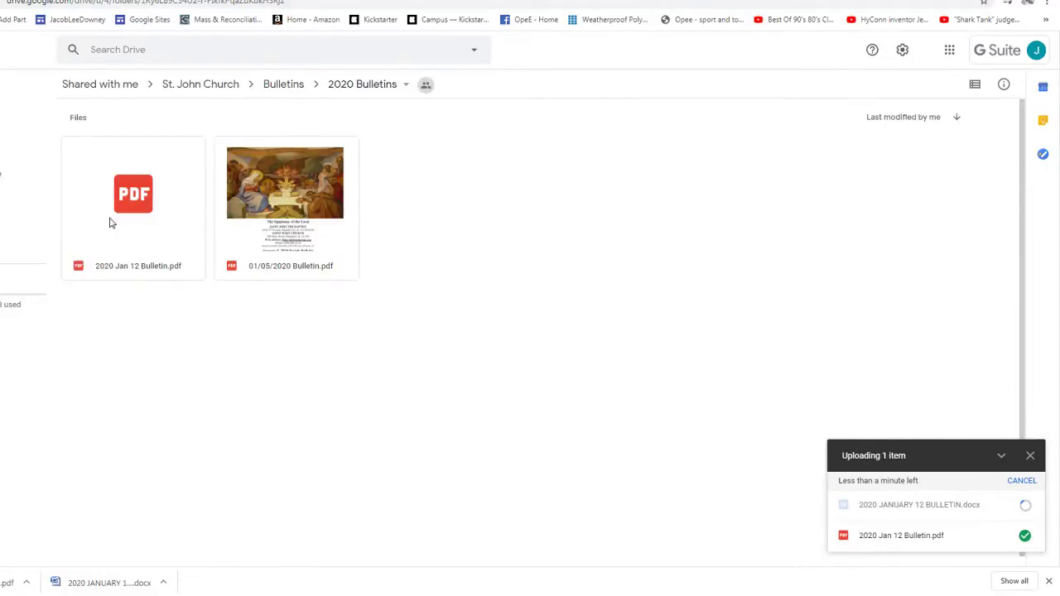
# - Rename the uploaded 2020 Jan 12 Bulletin.pdf to '01/12/2020 Bulletin.pdf'
pyautogui.rightClick(112, 223)
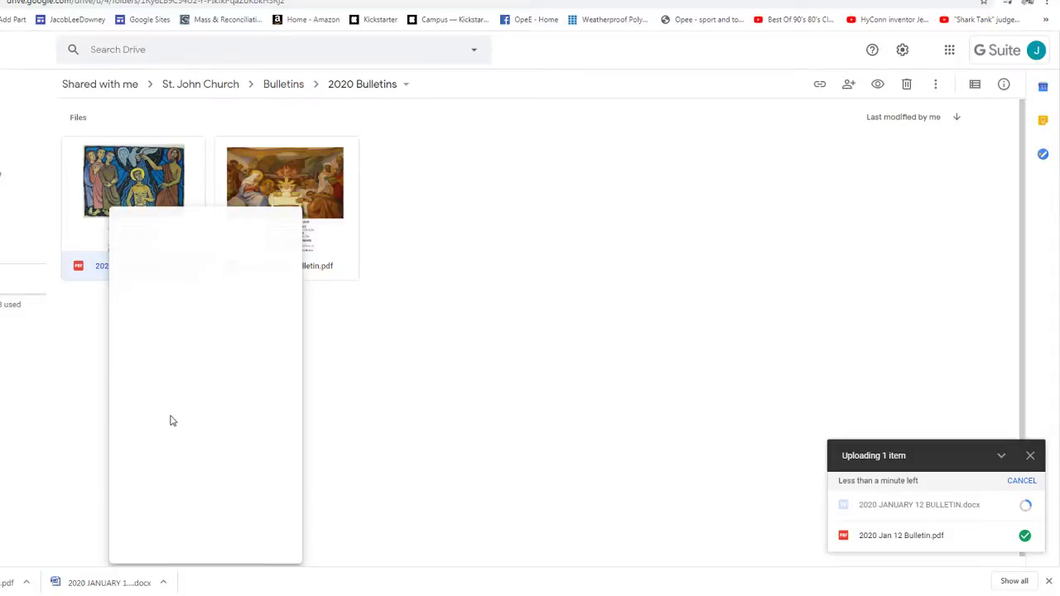
pyautogui.click(158, 427)
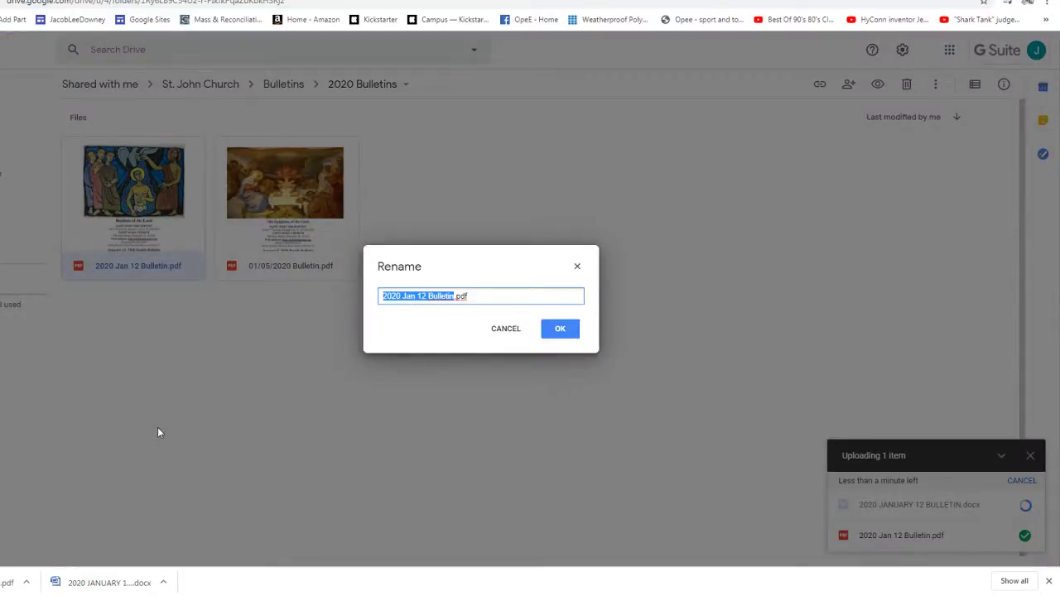
pyautogui.write('01/12/201')
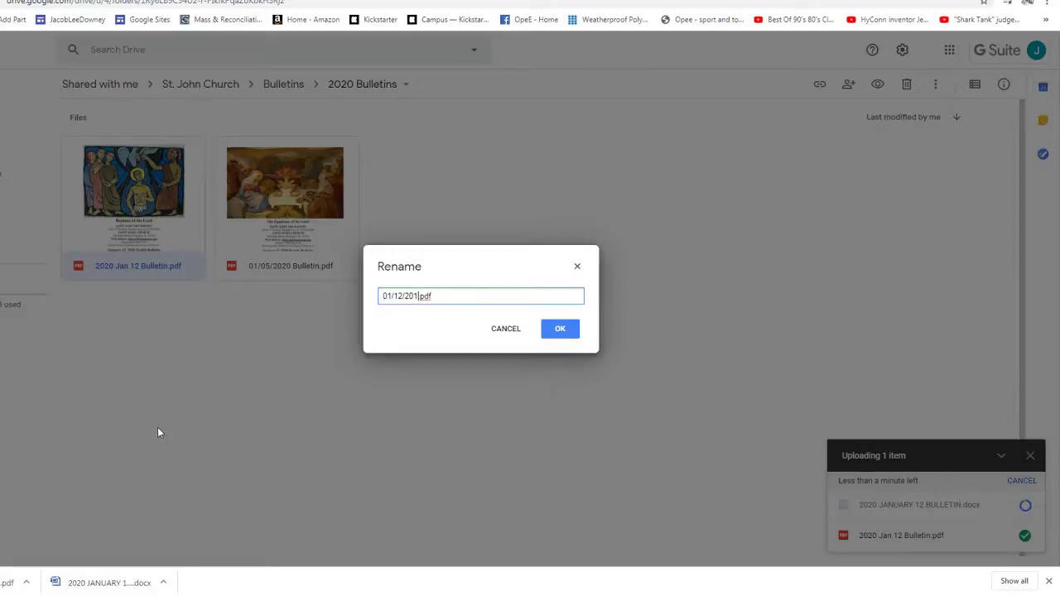
pyautogui.press('BackSpace')
pyautogui.write('20')
pyautogui.press('BackSpace')
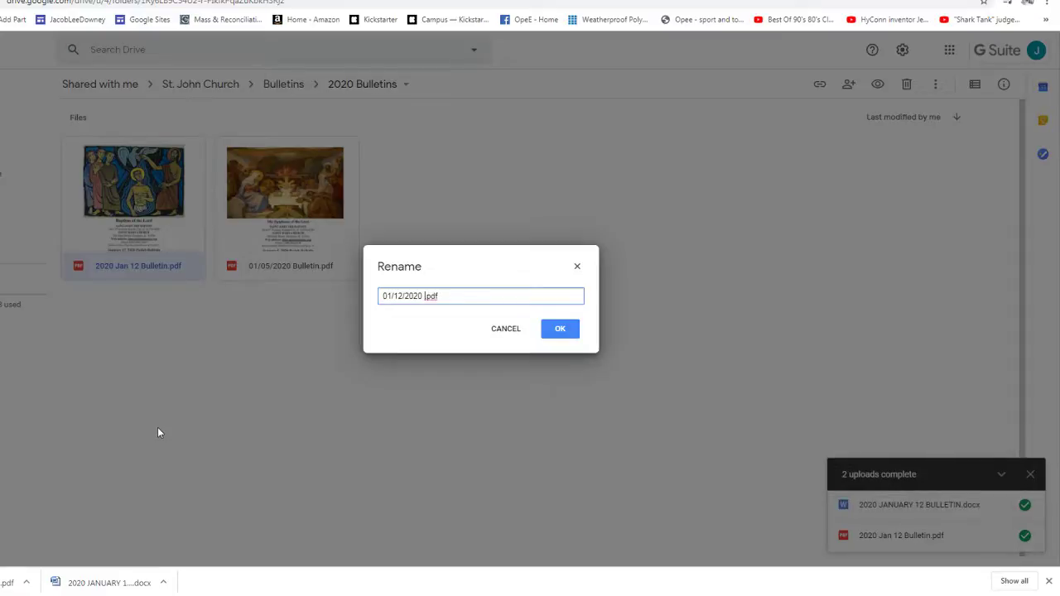
pyautogui.write('Bulletin.')
pyautogui.click(562, 329)
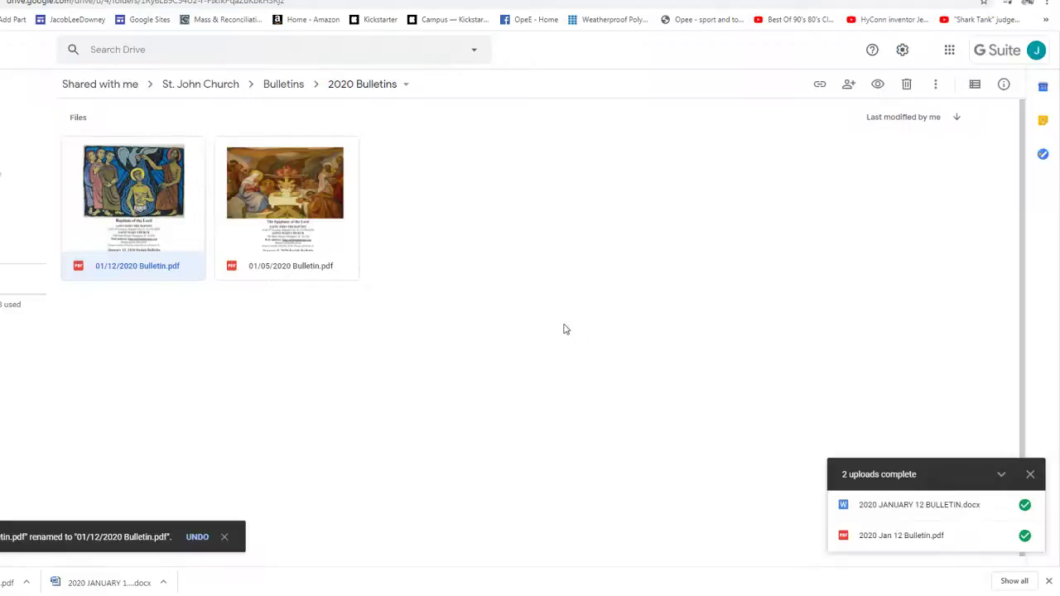
pyautogui.click(200, 373)
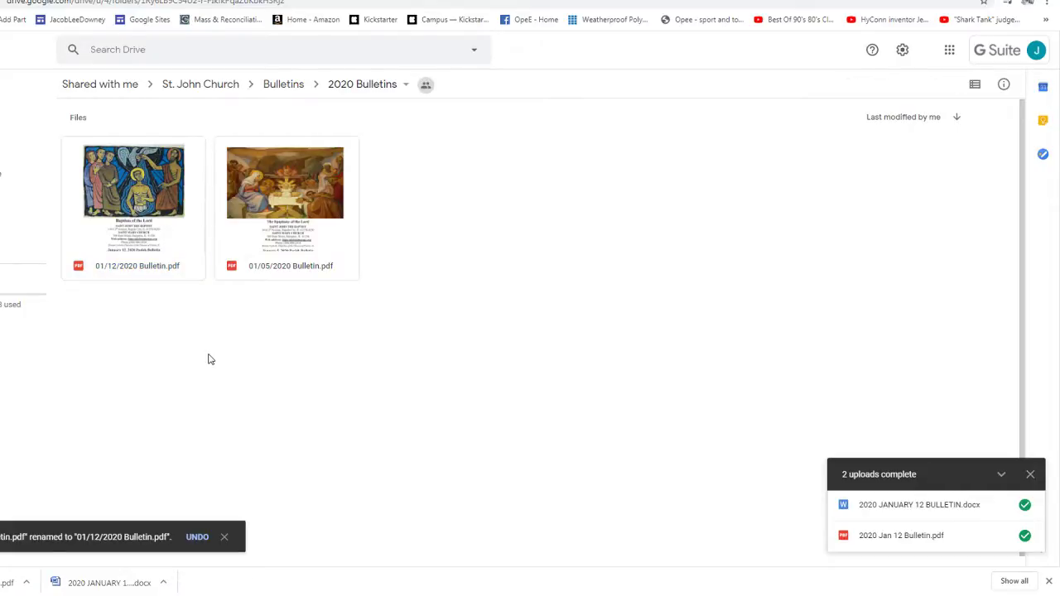
# - Review the link-sharing settings of the renamed bulletin PDF without changing them
pyautogui.rightClick(119, 162)
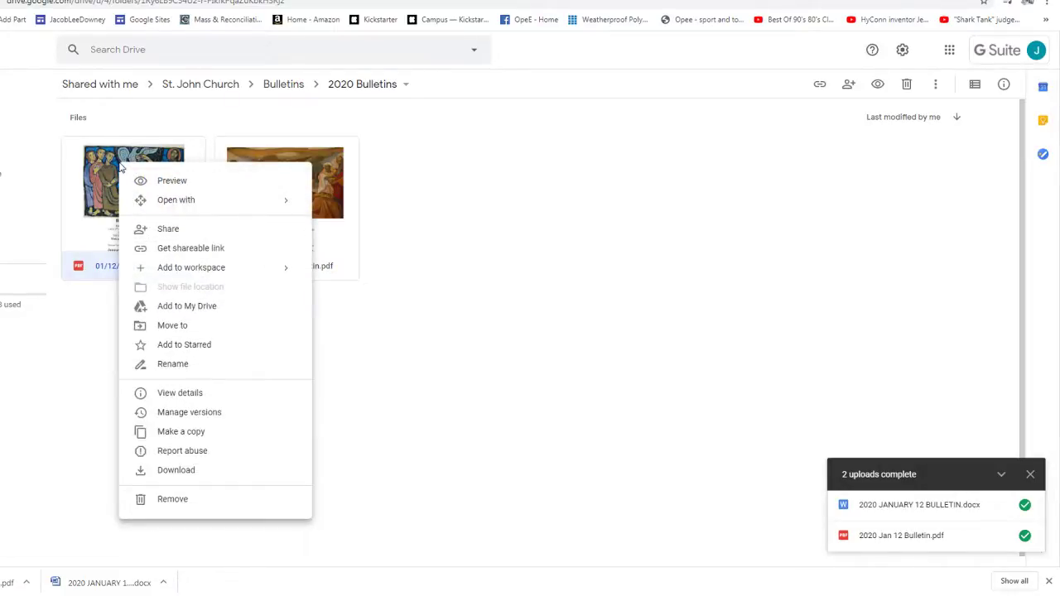
pyautogui.click(186, 230)
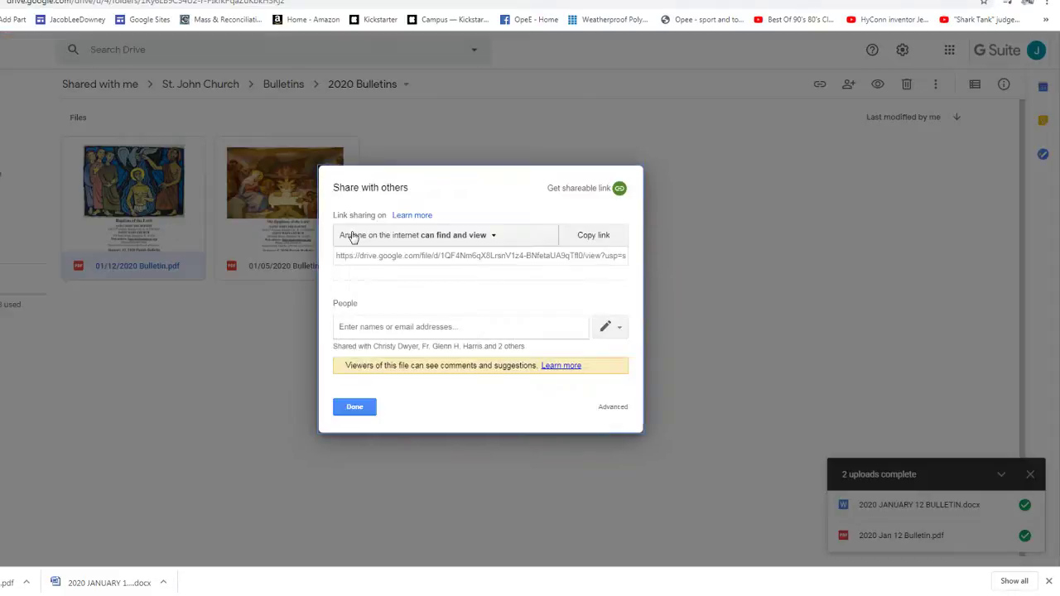
pyautogui.click(353, 238)
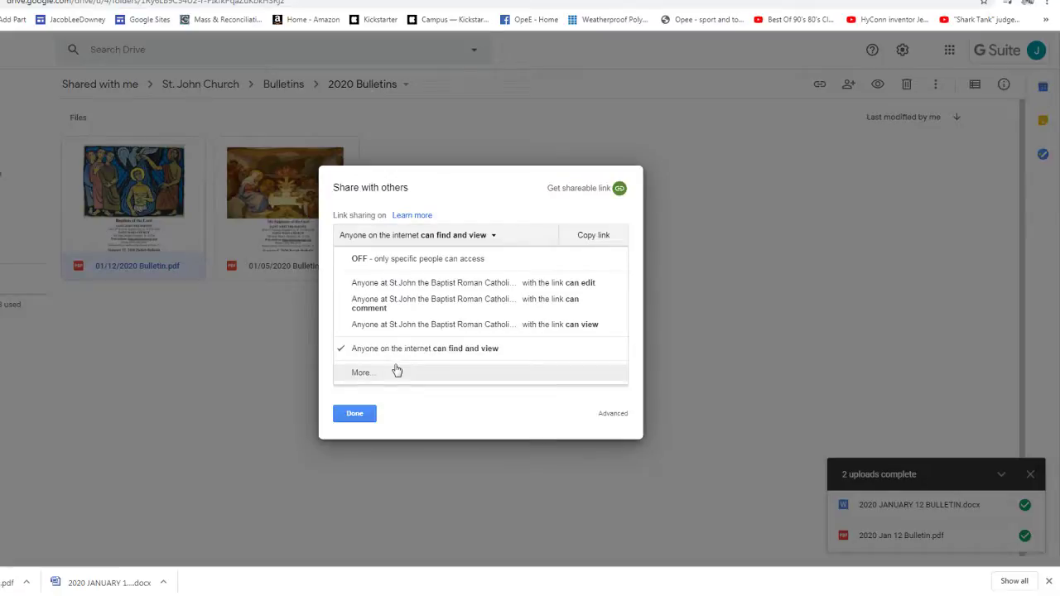
pyautogui.click(361, 411)
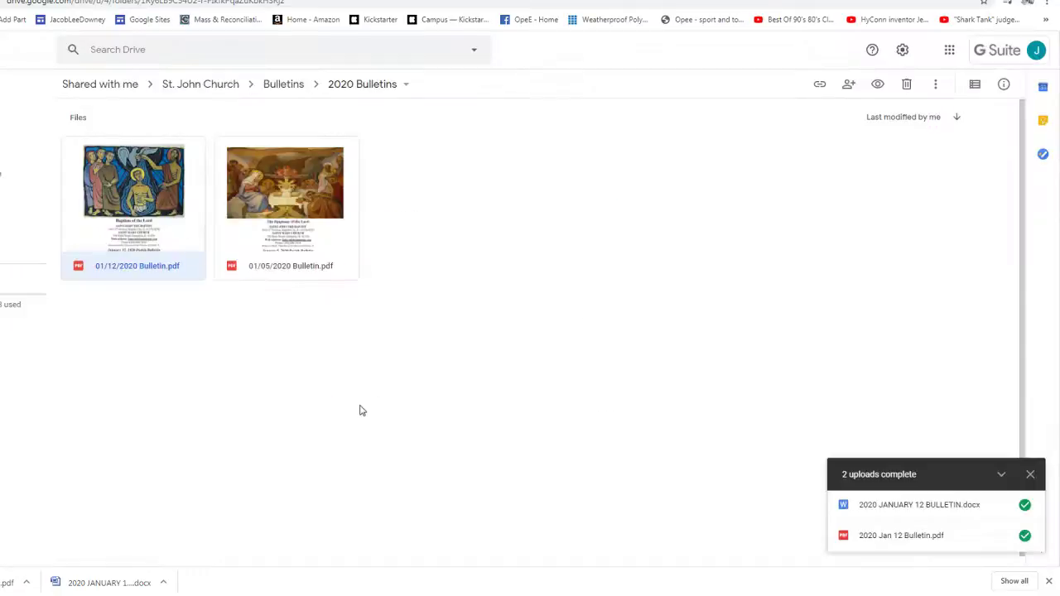
# - In 2020 Bulletins - Word, keep the bulletin shared as 'Anyone on the internet can find and view'
pyautogui.click(290, 86)
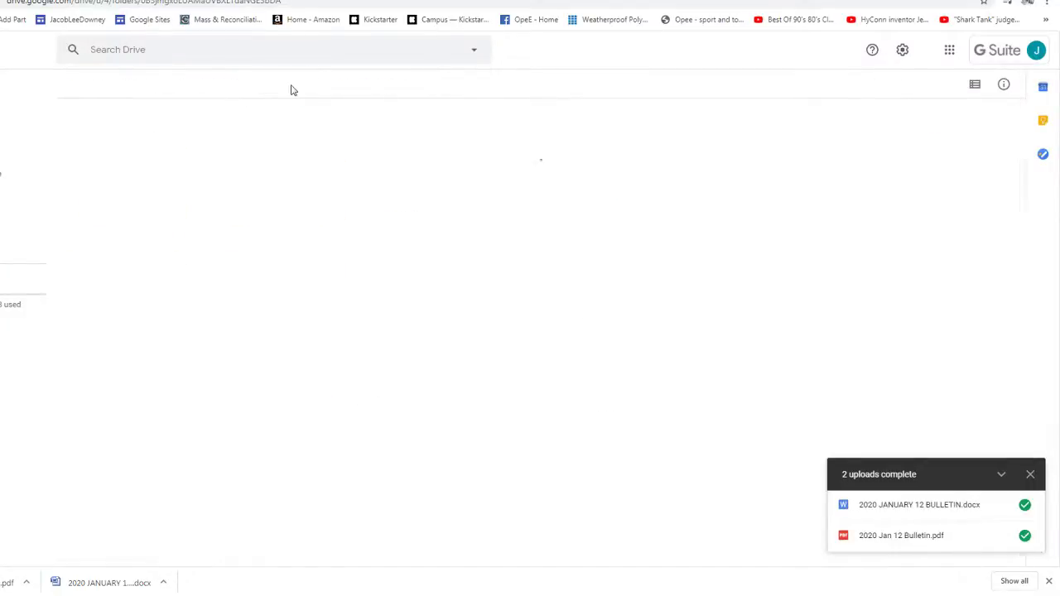
pyautogui.click(143, 153)
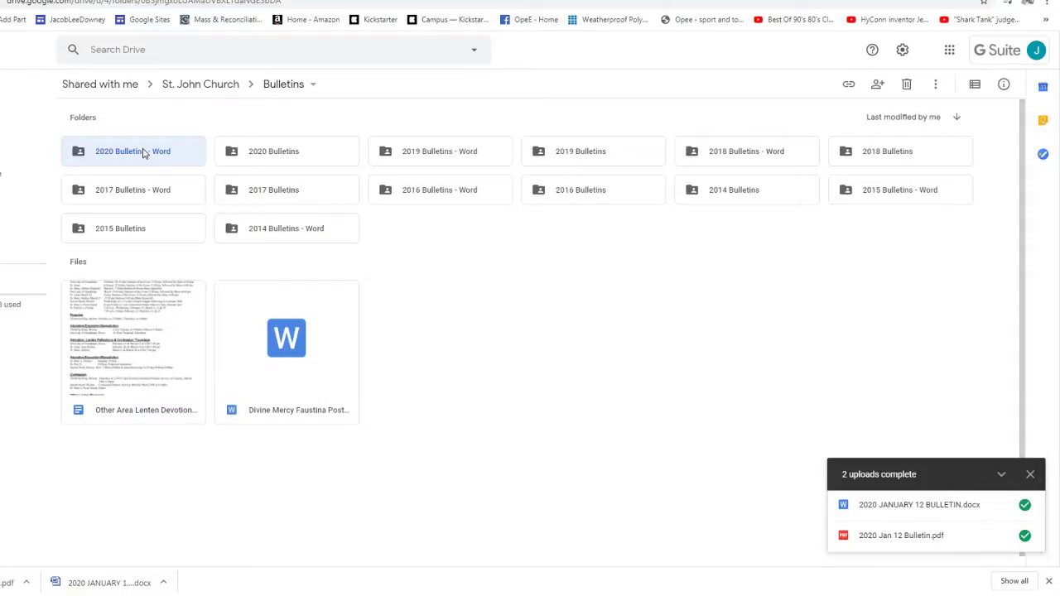
pyautogui.doubleClick(143, 153)
pyautogui.rightClick(142, 183)
pyautogui.click(186, 254)
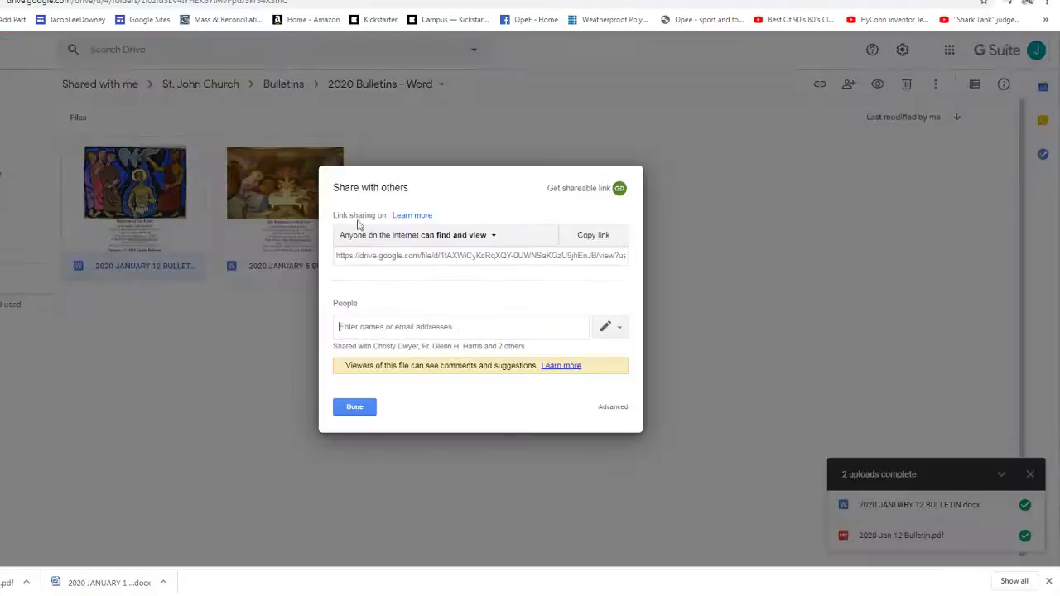
pyautogui.click(383, 237)
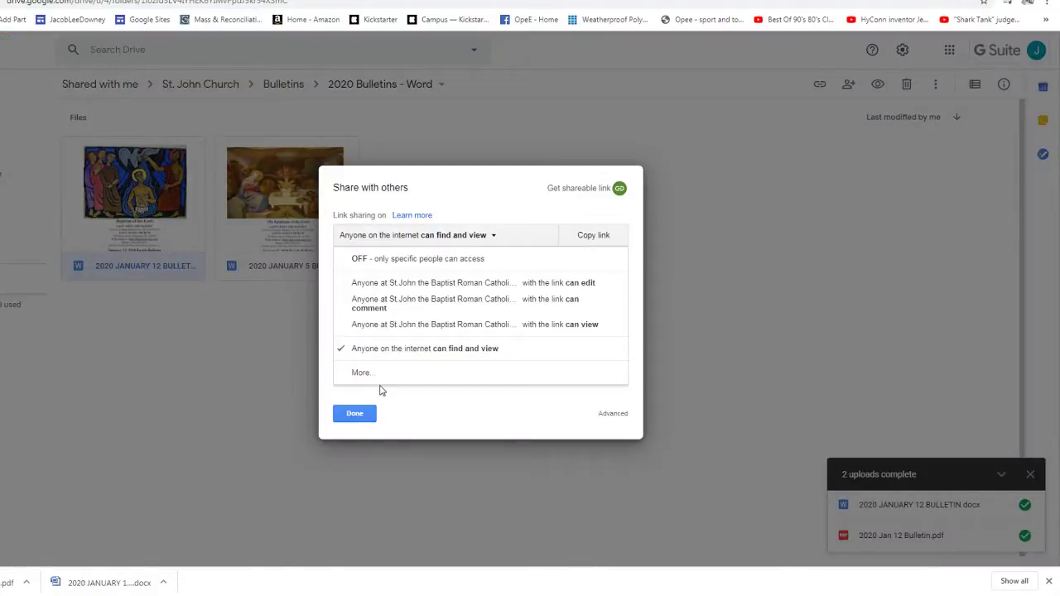
pyautogui.click(381, 390)
pyautogui.click(355, 413)
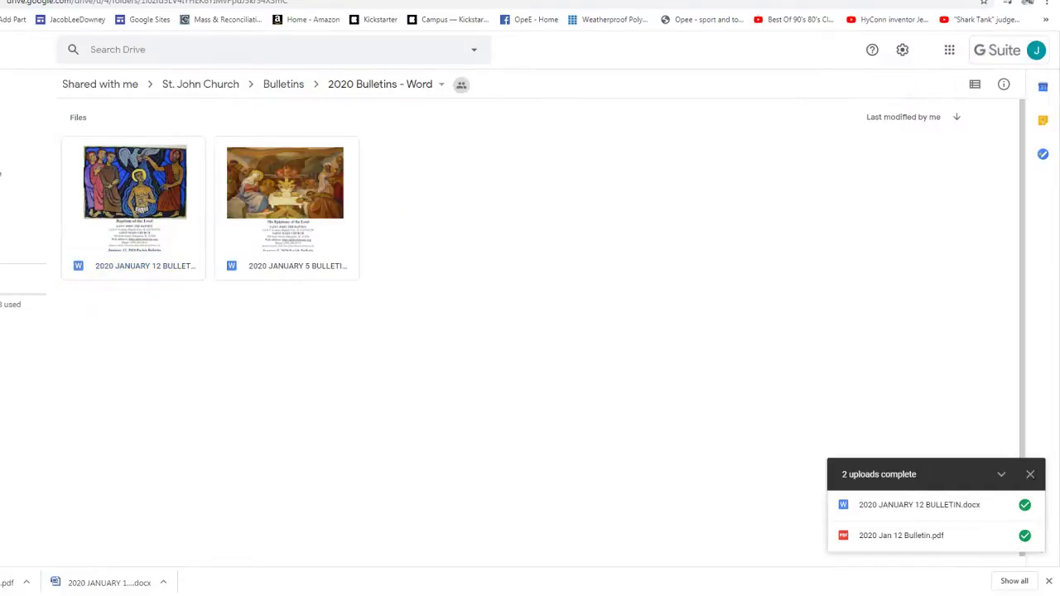
# - Glance at the SoundCloud homily tab, return to Drive, and open a new browser tab
pyautogui.hotkey('ctrl', 'Tab')
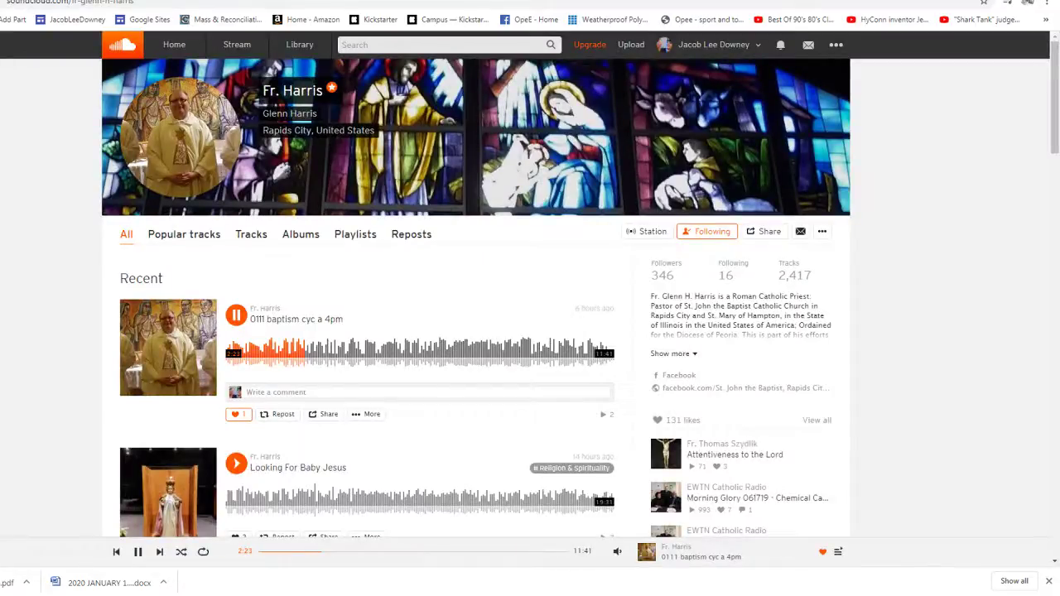
pyautogui.hotkey('ctrl', 'shift', 'Tab')
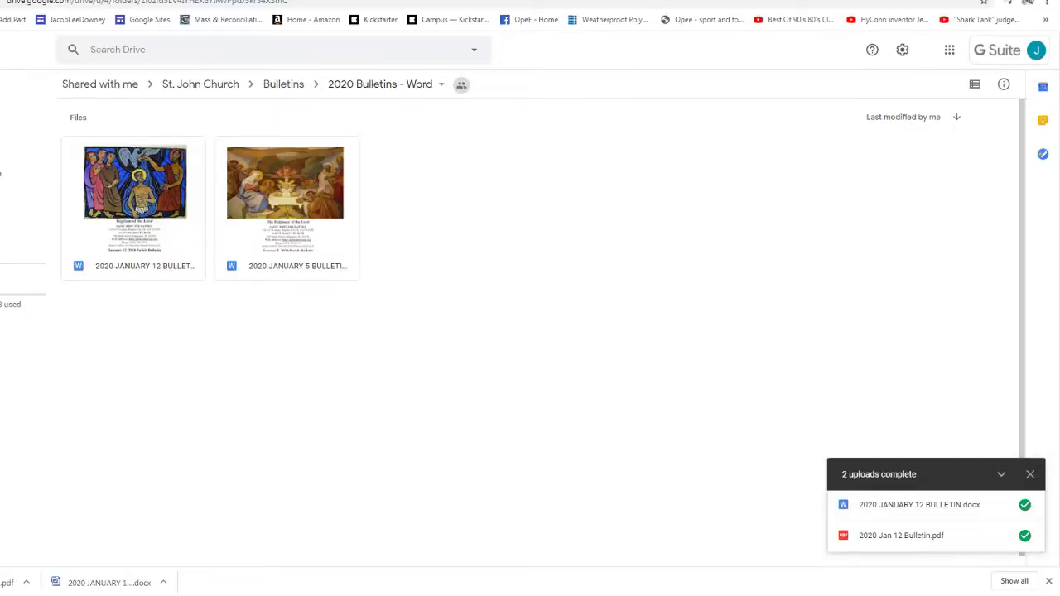
pyautogui.hotkey('ctrl', 't')
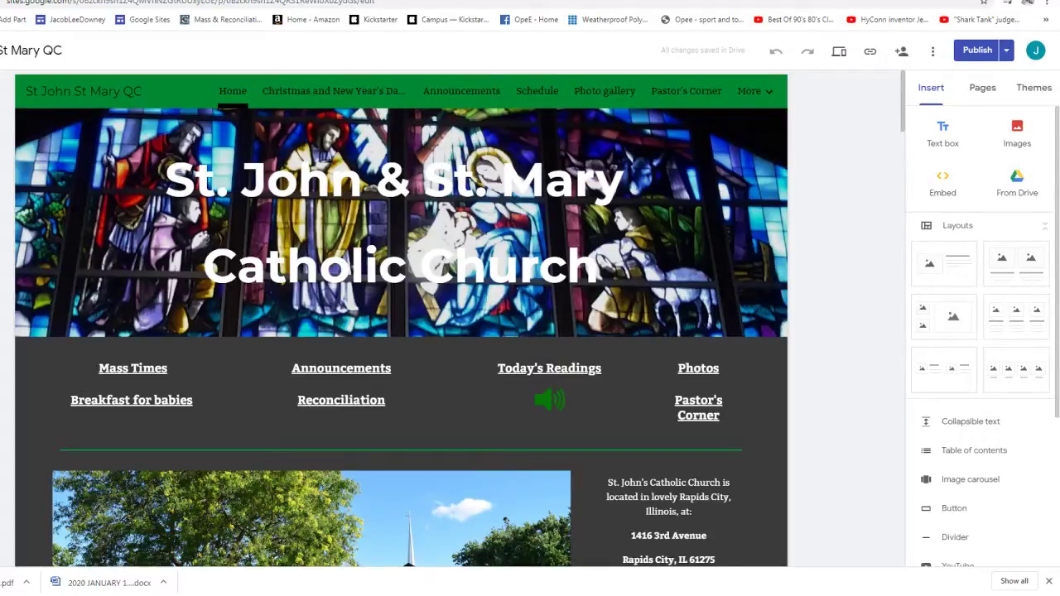
# - On Weekly Bulletin & Homilies, browse Drive to Shared with me > St. John Church > Bulletins > 2020 Bulletins
pyautogui.click(478, 76)
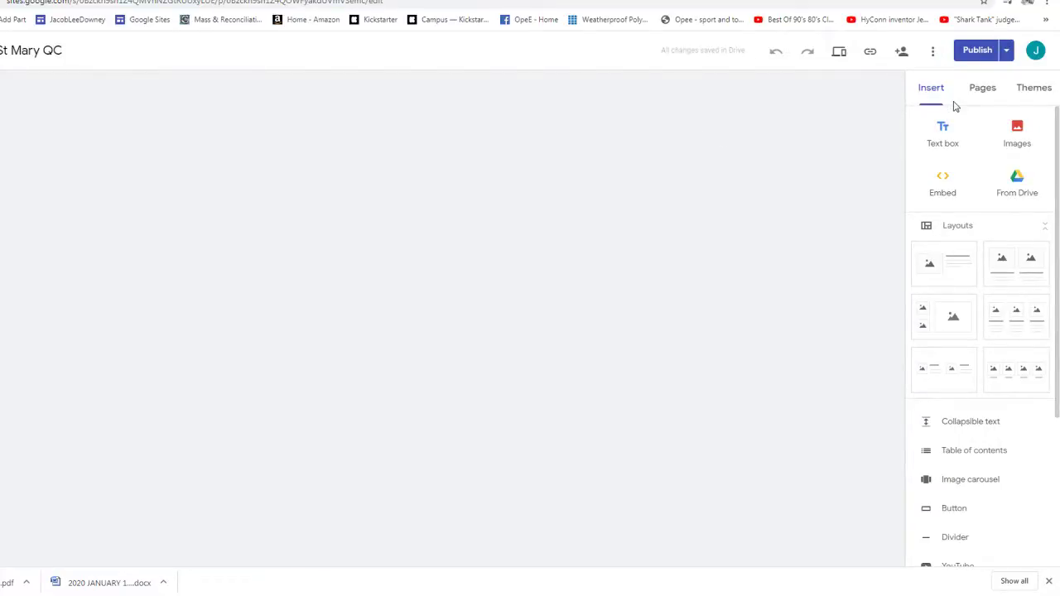
pyautogui.click(1017, 182)
pyautogui.click(916, 121)
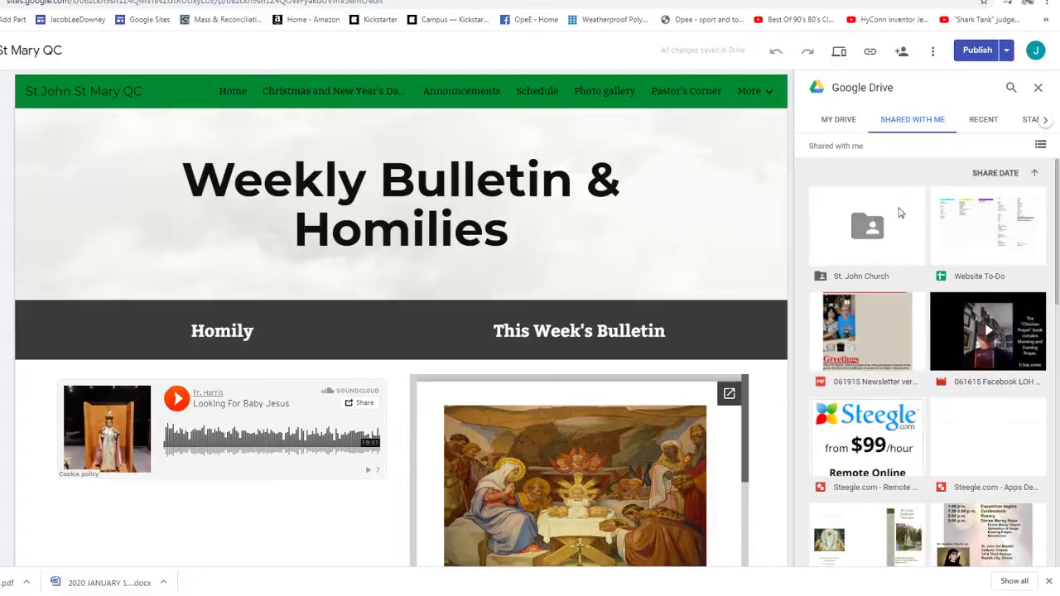
pyautogui.click(901, 212)
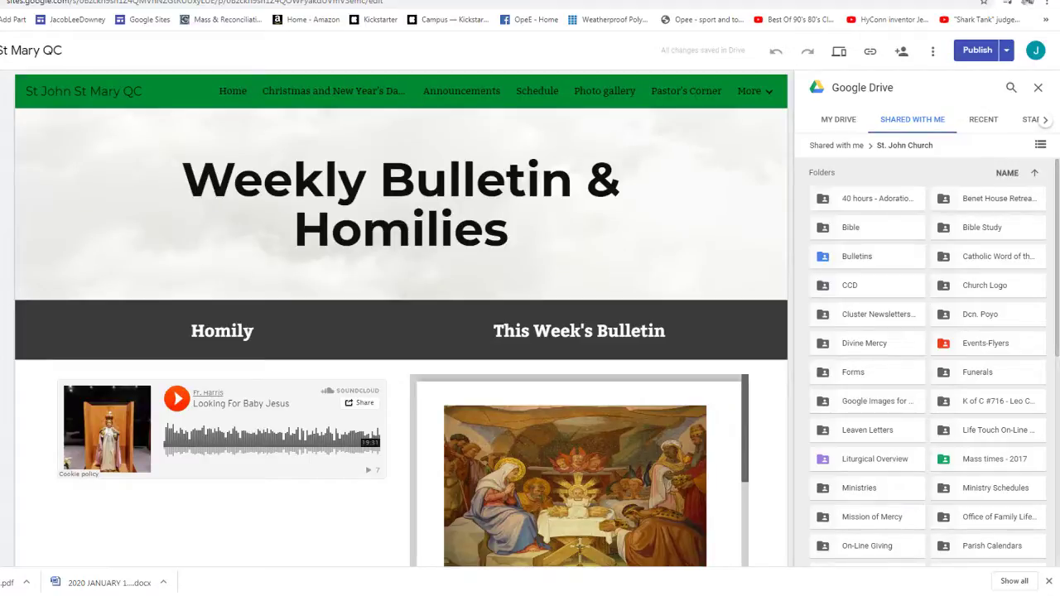
pyautogui.moveTo(772, 227)
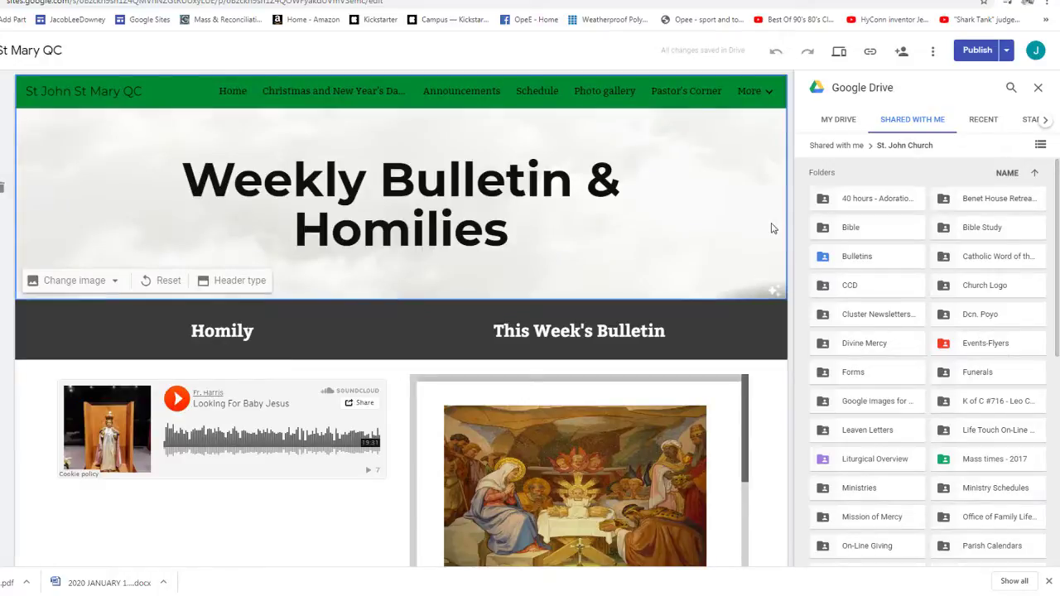
pyautogui.click(870, 256)
pyautogui.click(899, 374)
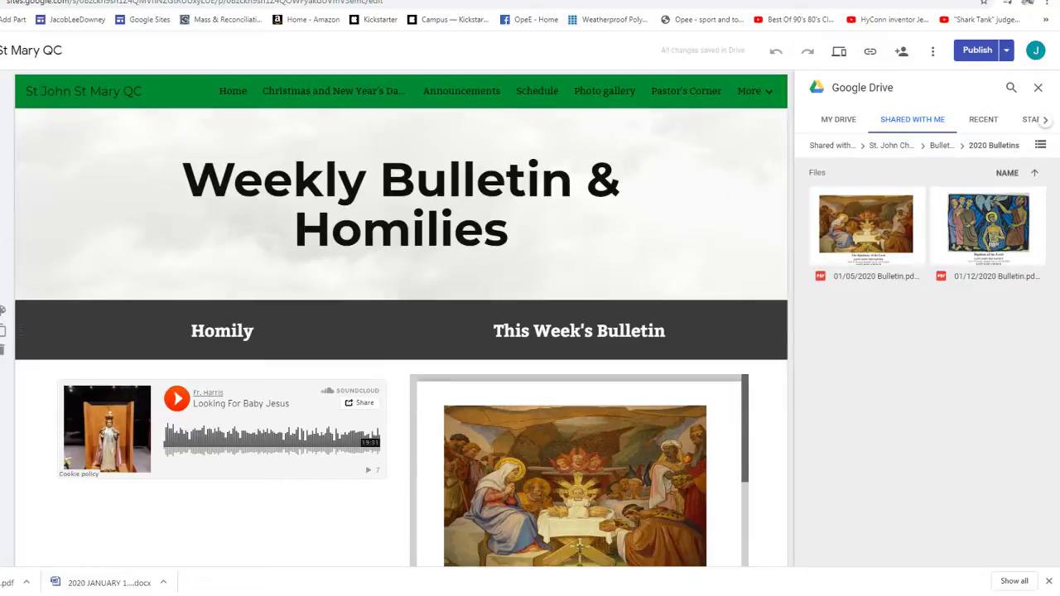
# - Insert the 01/12/2020 Bulletin PDF, enlarge it to a full page, and move the January 5 bulletin down
pyautogui.moveTo(862, 241); pyautogui.dragTo(862, 240)
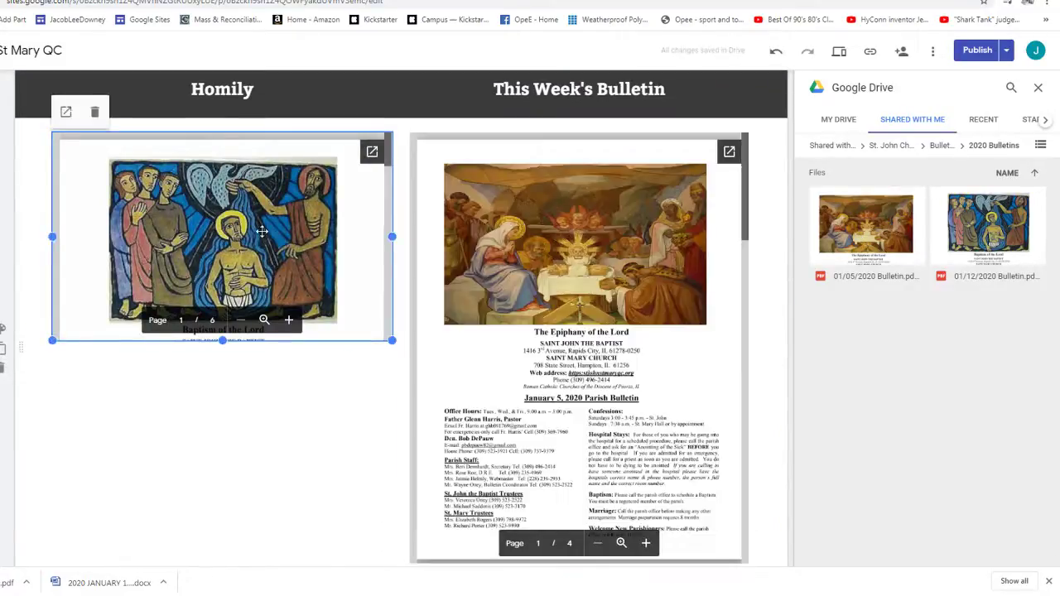
pyautogui.scroll(-2, 262, 234)
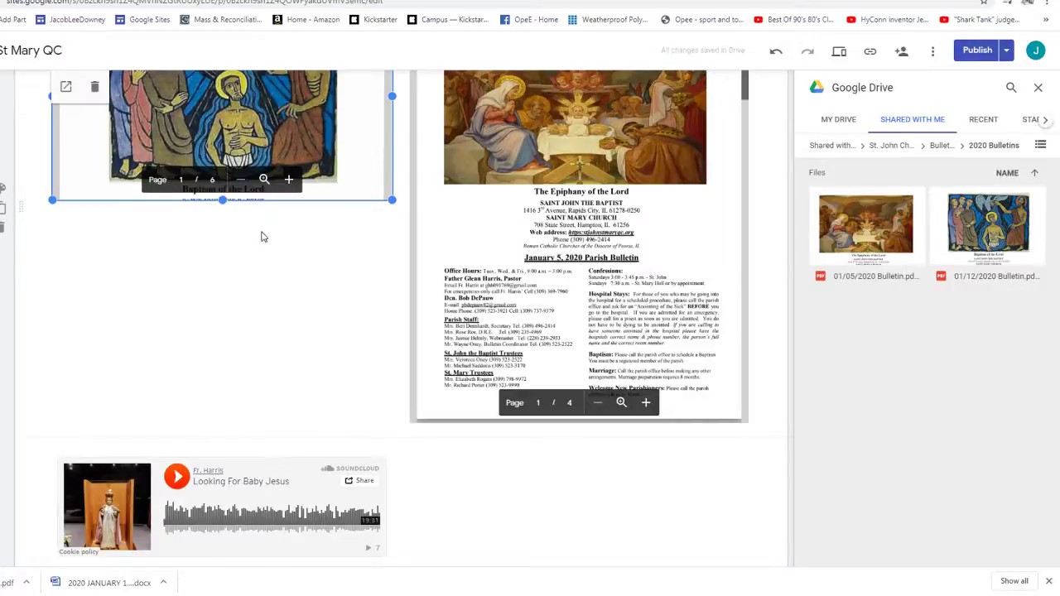
pyautogui.moveTo(392, 200); pyautogui.dragTo(387, 431)
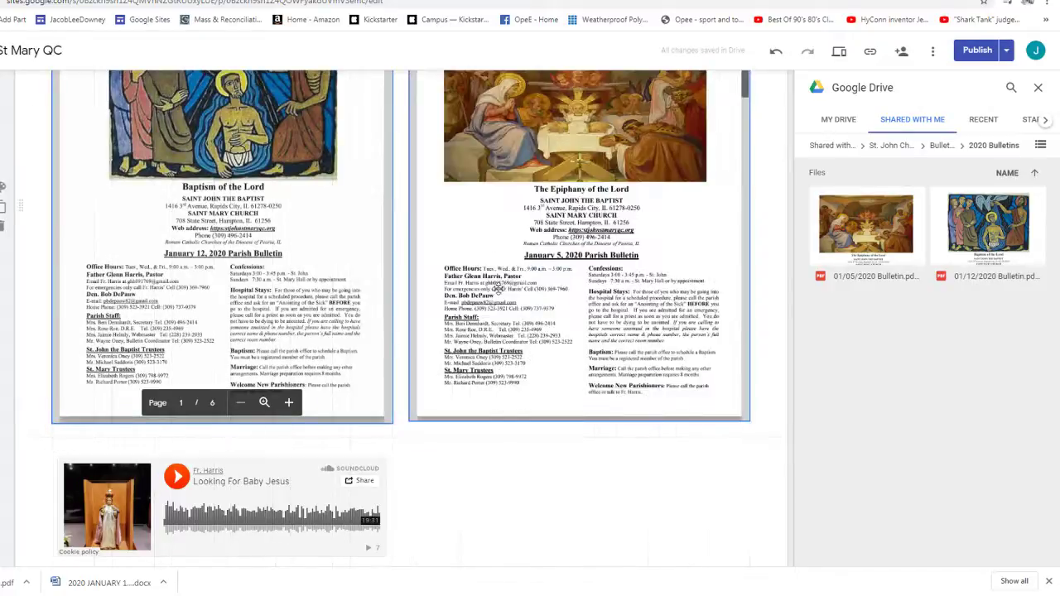
pyautogui.moveTo(497, 288); pyautogui.dragTo(511, 457)
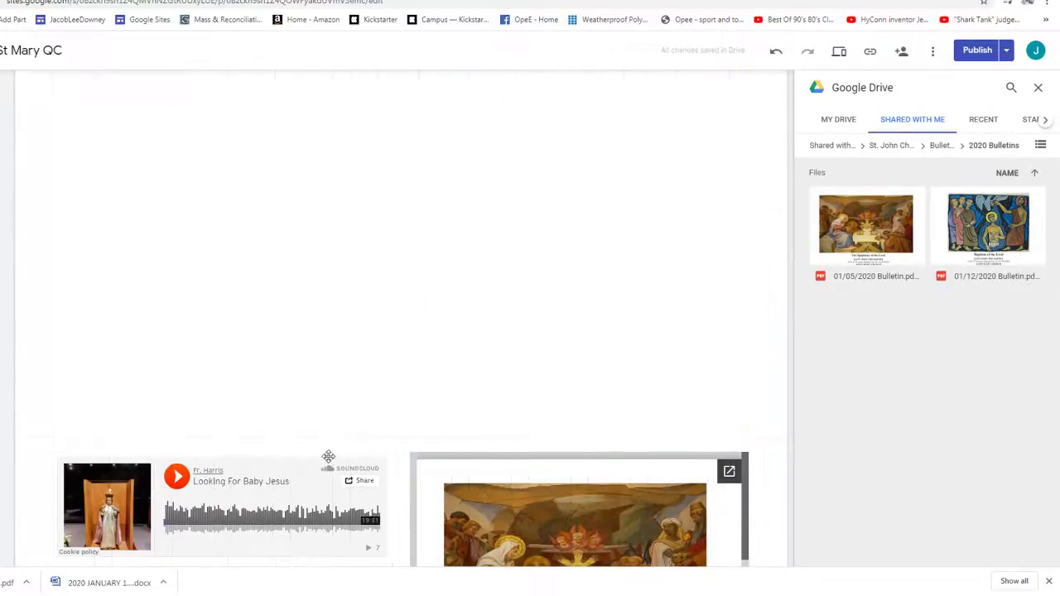
# - Stack Have A Fine Christmas and The Christmas Spirit under Looking For Baby Jesus in the Homily column
pyautogui.click(257, 497)
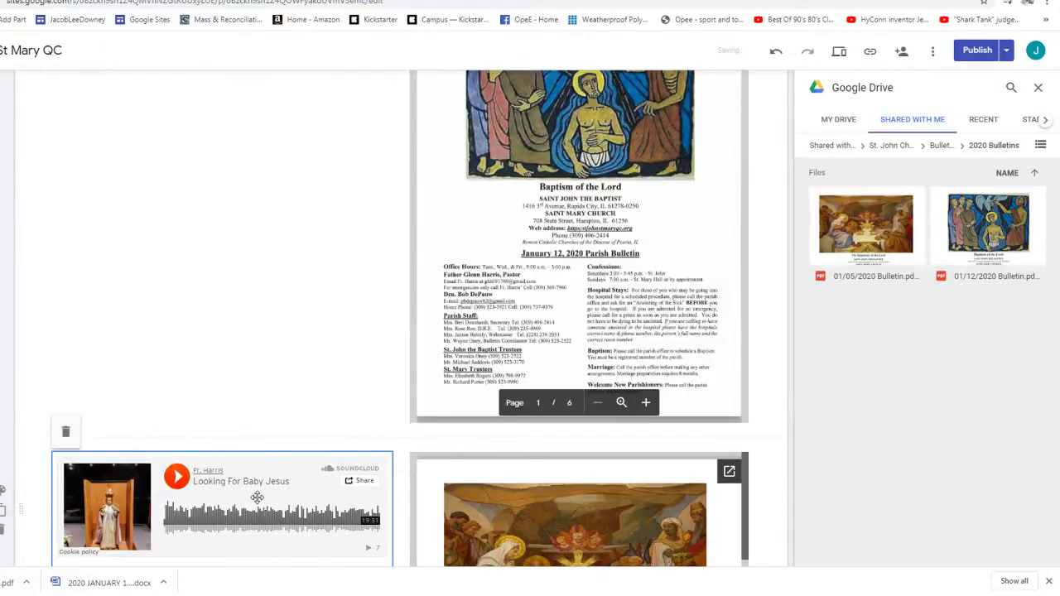
pyautogui.scroll(-2, 241, 464)
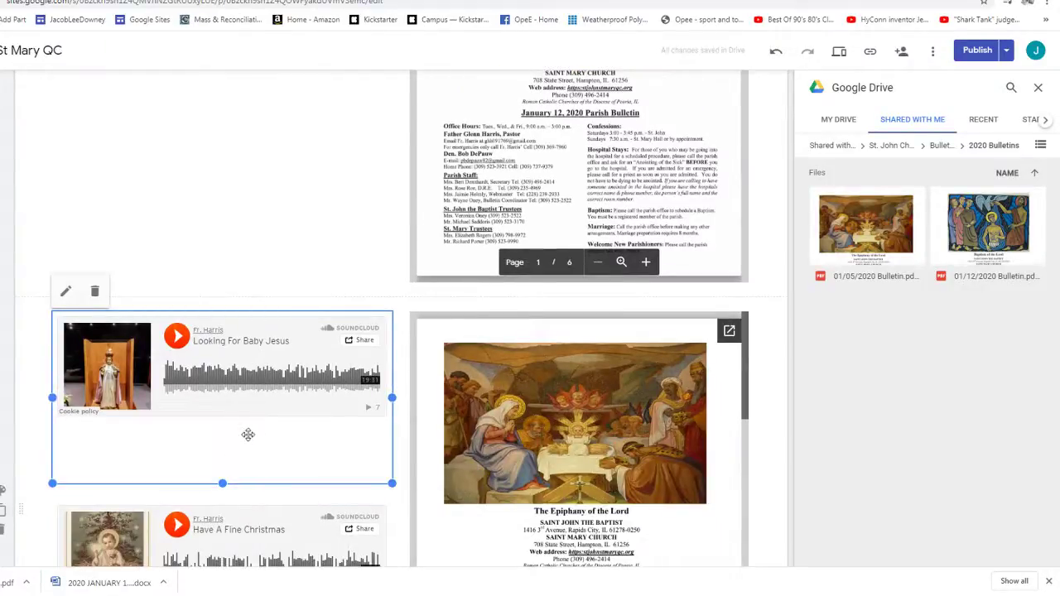
pyautogui.scroll(-2, 248, 434)
pyautogui.click(246, 465)
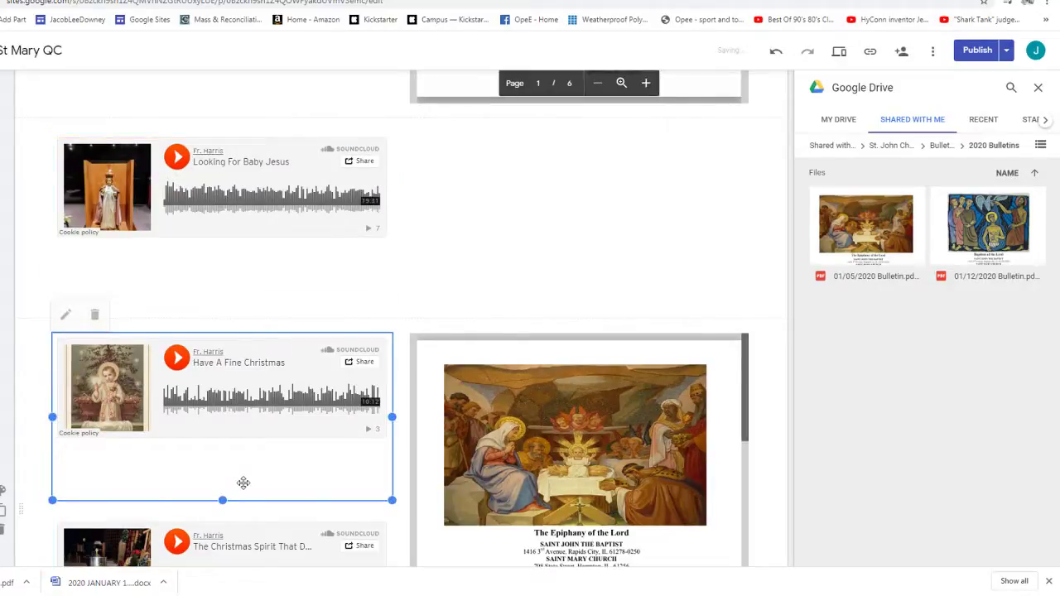
pyautogui.moveTo(242, 483); pyautogui.dragTo(251, 582)
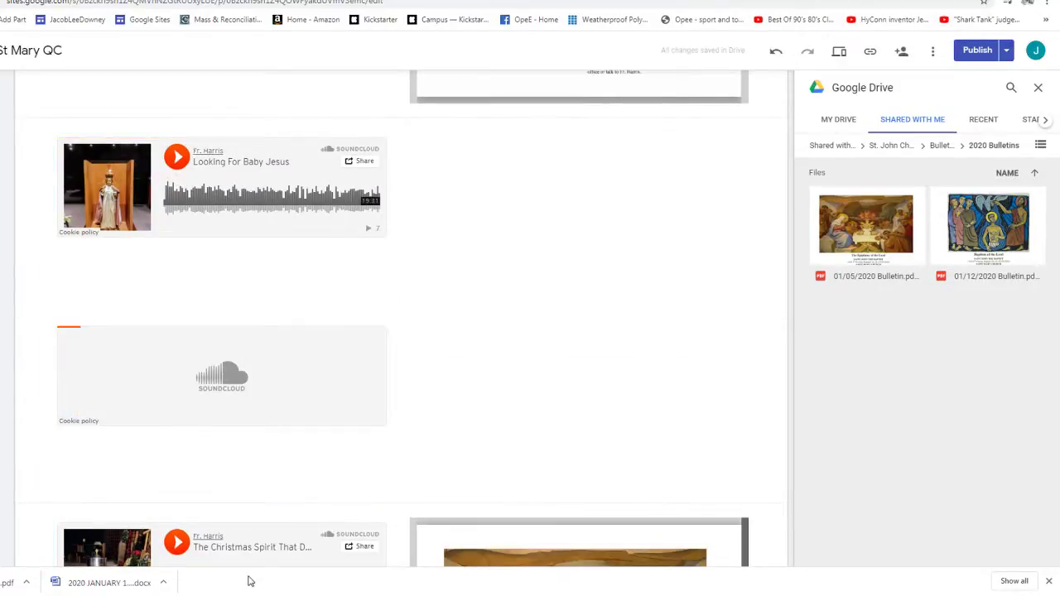
pyautogui.scroll(-2, 236, 530)
pyautogui.click(230, 515)
pyautogui.moveTo(230, 515); pyautogui.dragTo(233, 358)
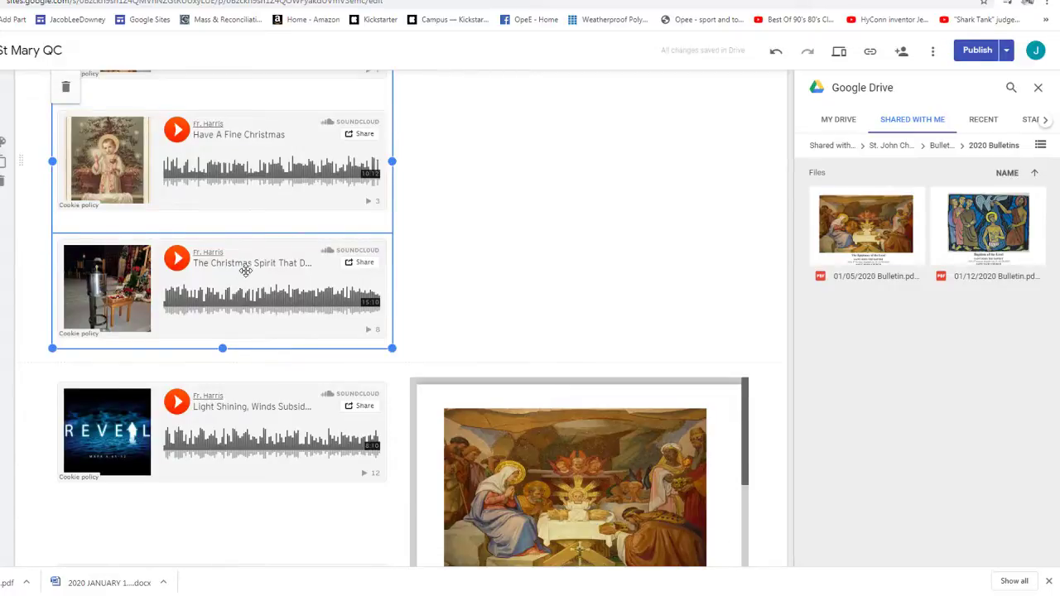
pyautogui.scroll(3, 240, 272)
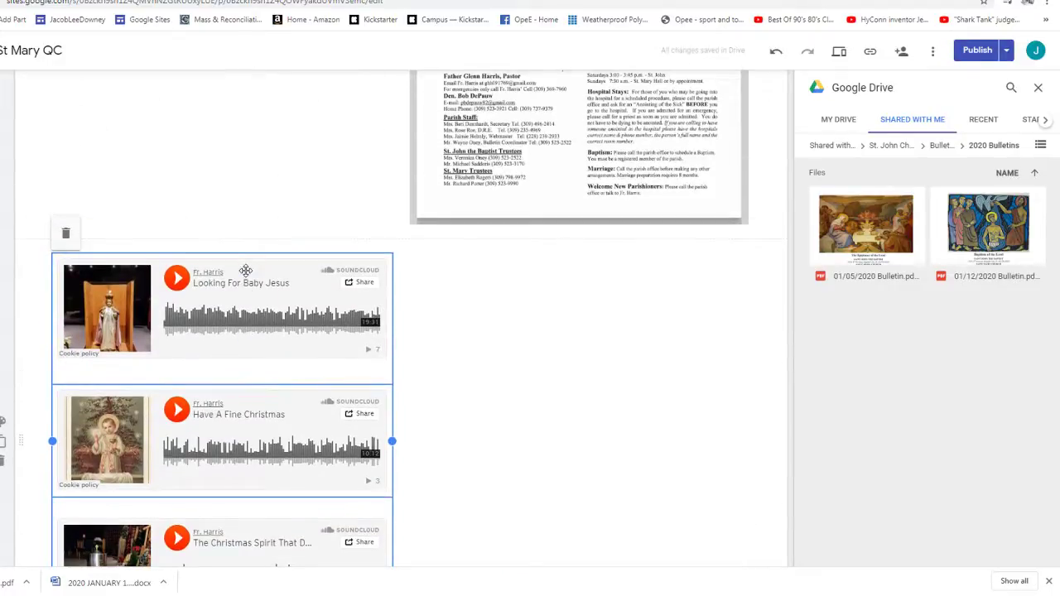
pyautogui.scroll(-5, 216, 323)
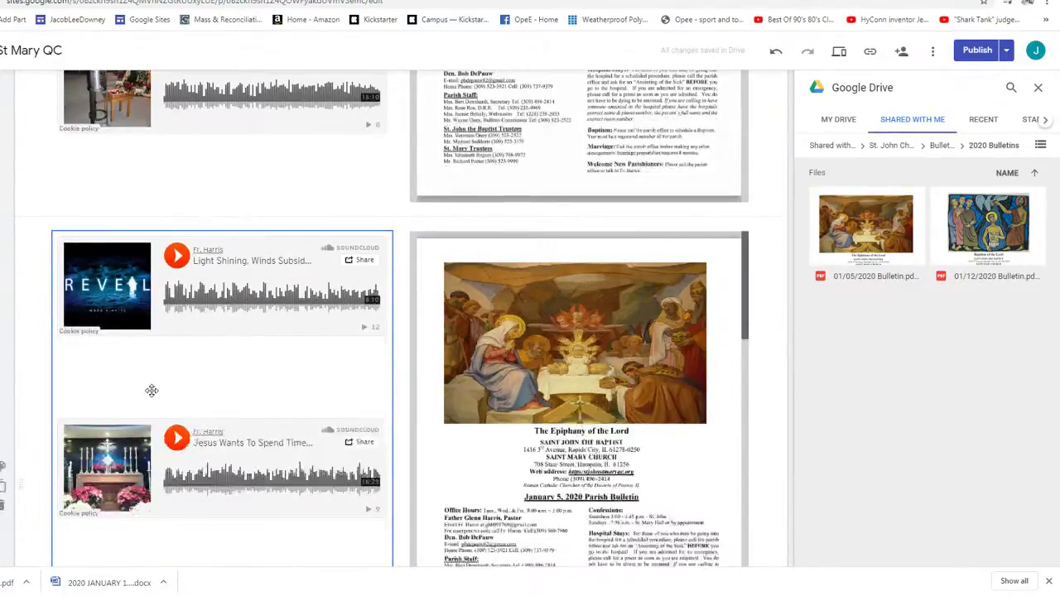
pyautogui.scroll(-3, 151, 390)
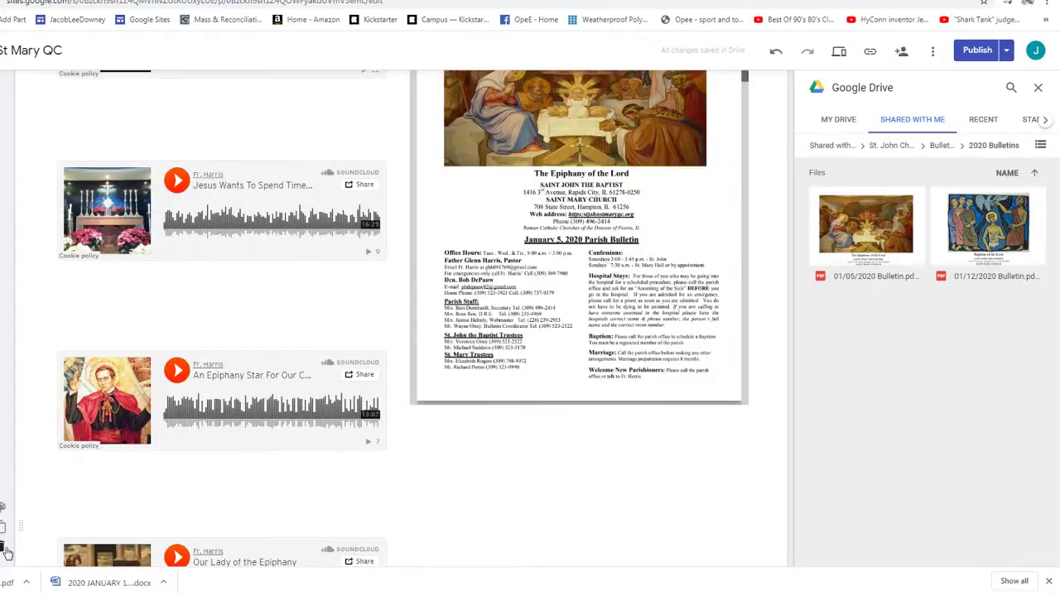
pyautogui.scroll(-8, 322, 339)
pyautogui.scroll(20, 322, 339)
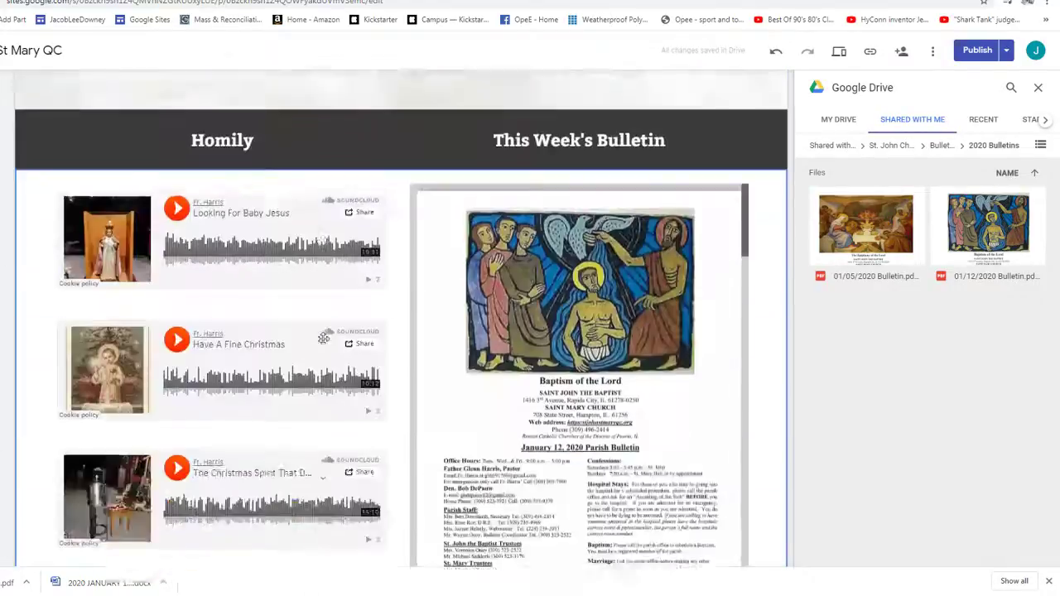
# - Publish the updated parish site
pyautogui.click(975, 53)
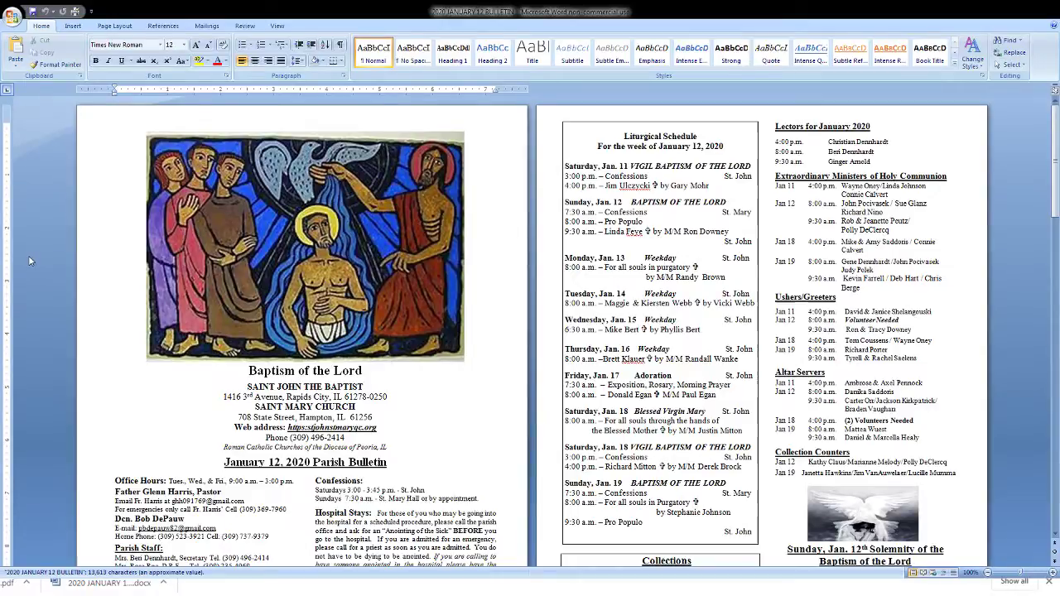
# - Select and copy the Liturgical Schedule from 'Saturday, Jan. 11' through the last 'St. John' entry
pyautogui.scroll(-2, 656, 329)
pyautogui.scroll(2, 655, 330)
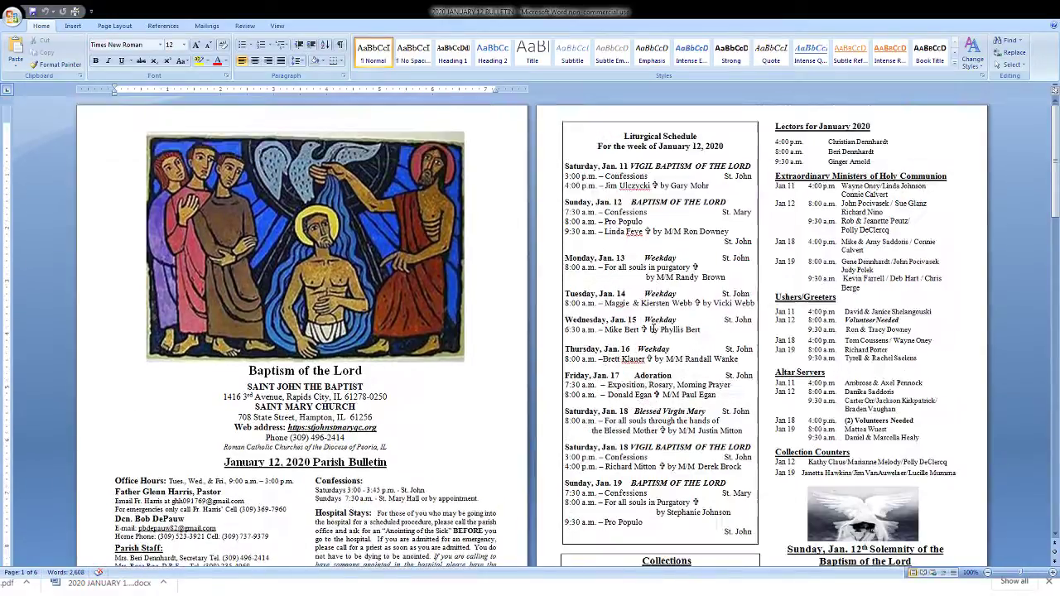
pyautogui.click(566, 166)
pyautogui.moveTo(566, 165); pyautogui.dragTo(752, 532)
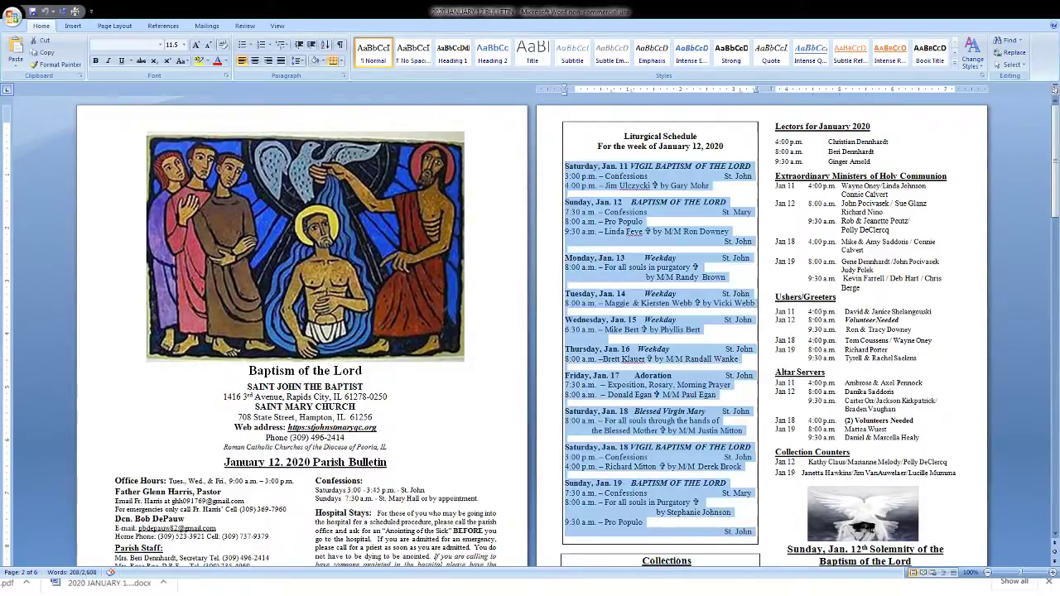
pyautogui.press('Right')
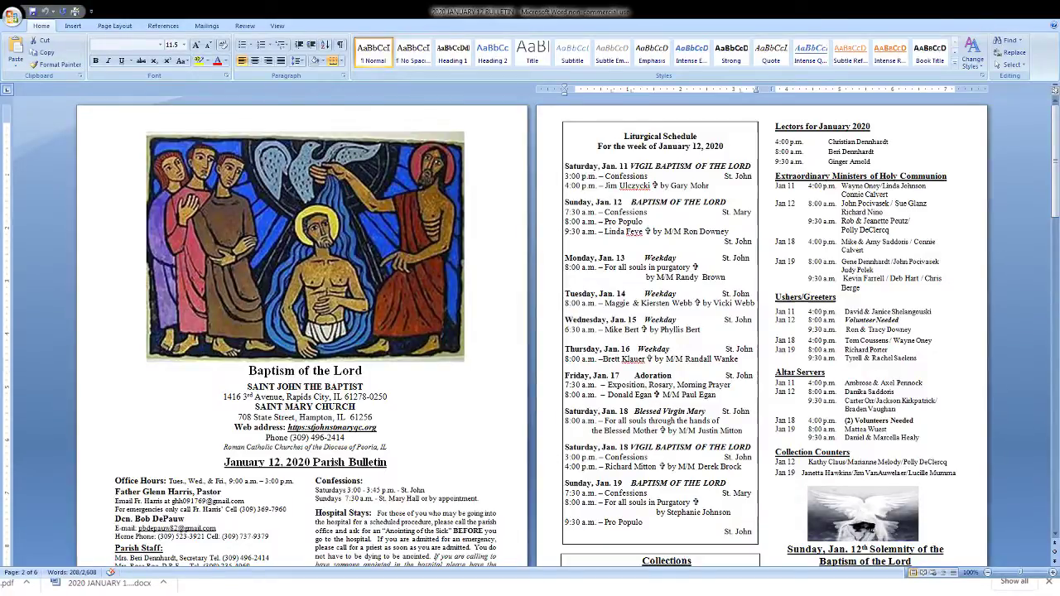
pyautogui.hotkey('alt', 'Tab')
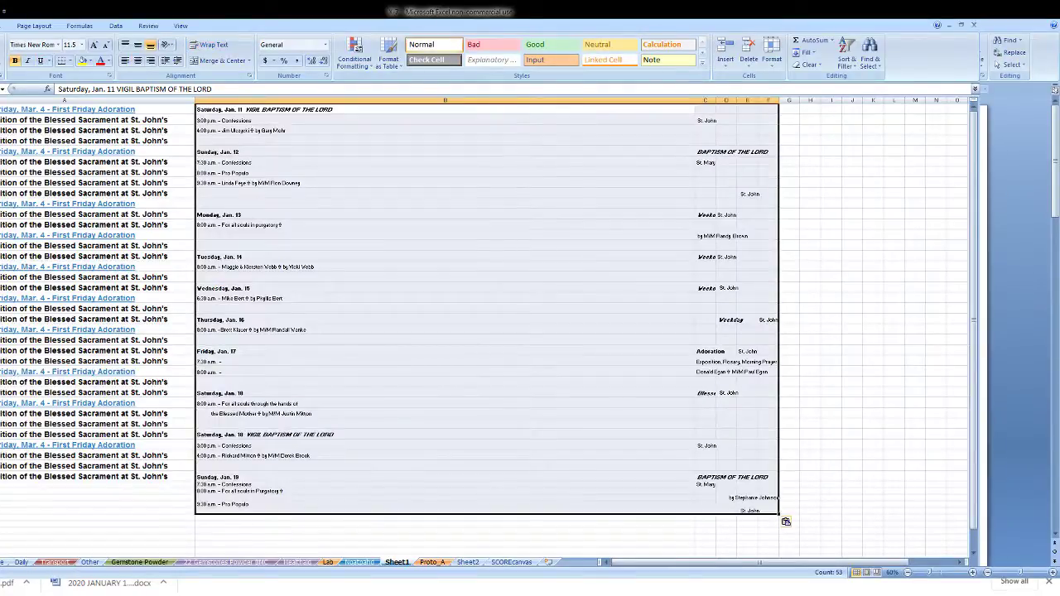
# - AutoFit the widths of columns C through F to the pasted schedule text
pyautogui.hotkey('alt', 'Tab')
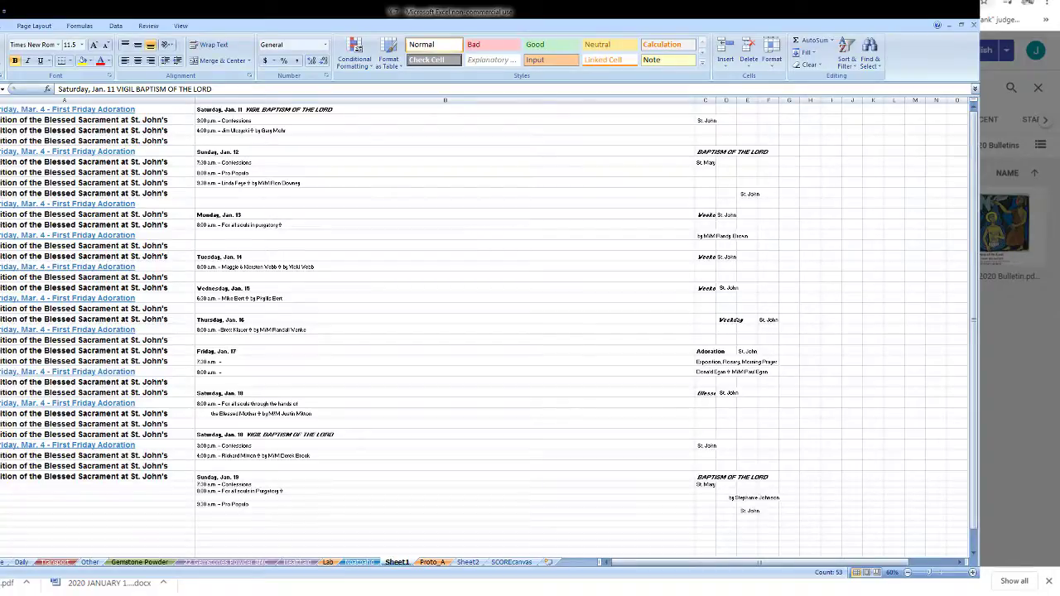
pyautogui.click(705, 99)
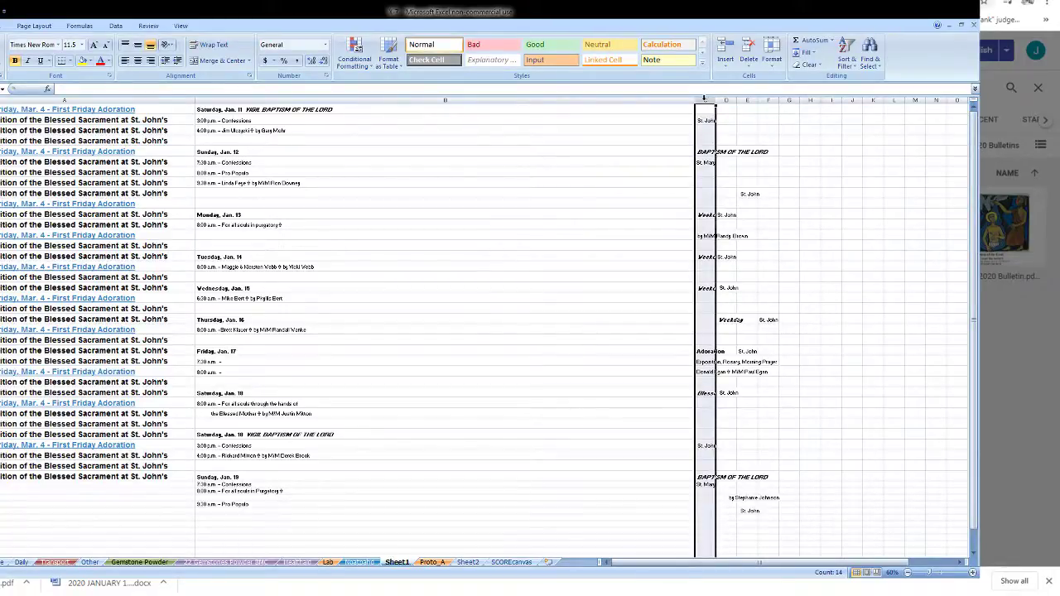
pyautogui.moveTo(705, 99); pyautogui.dragTo(768, 100)
pyautogui.doubleClick(779, 99)
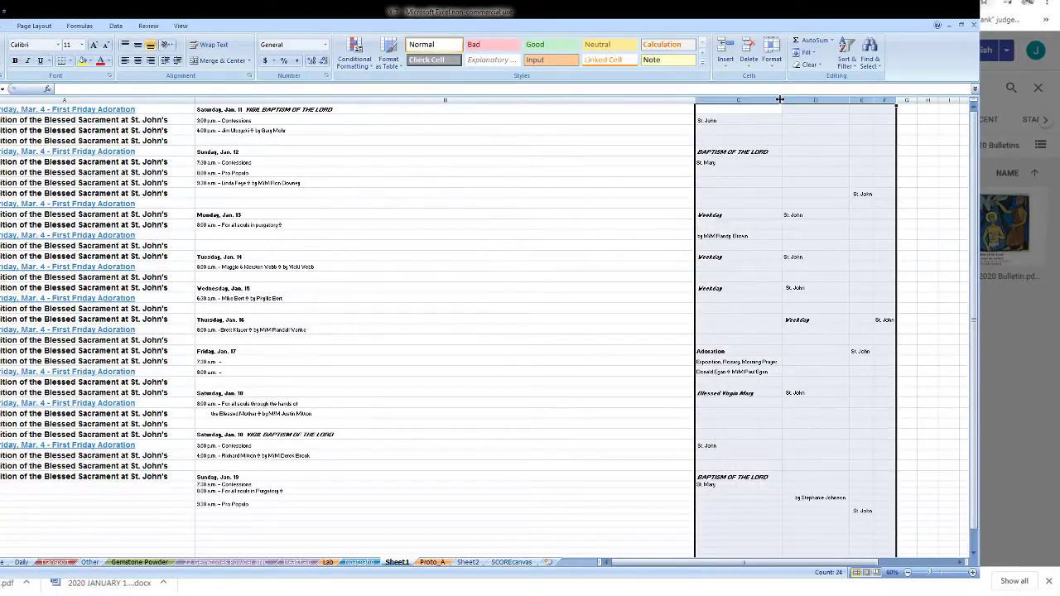
# - Move the misplaced St. John cells to column E, and the Thursday Weekday and Jan. 19 by-line to column C
pyautogui.moveTo(820, 216); pyautogui.dragTo(825, 294)
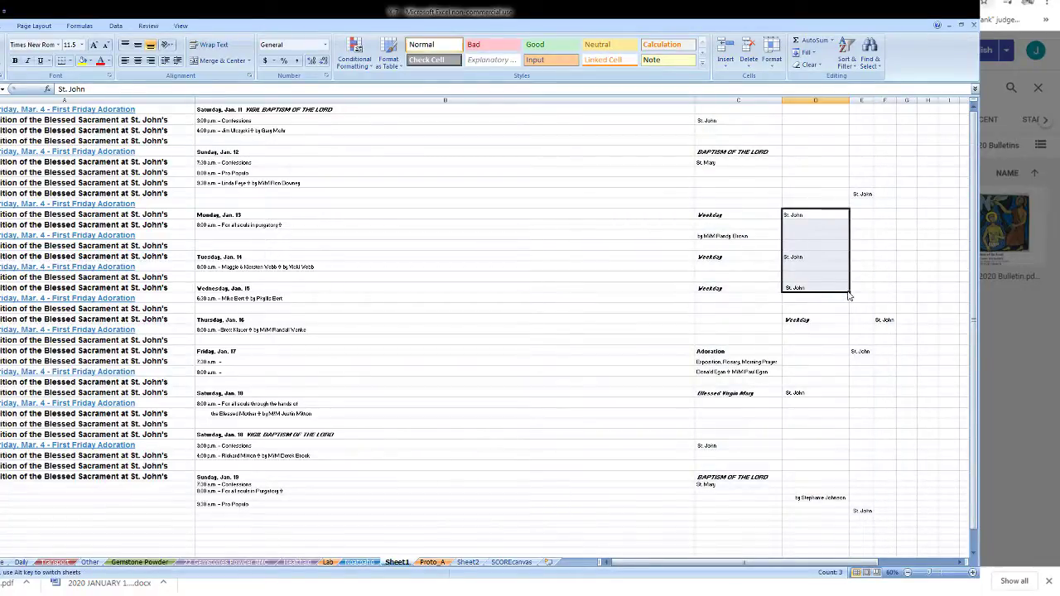
pyautogui.click(885, 322)
pyautogui.moveTo(848, 292); pyautogui.dragTo(857, 325)
pyautogui.click(832, 324)
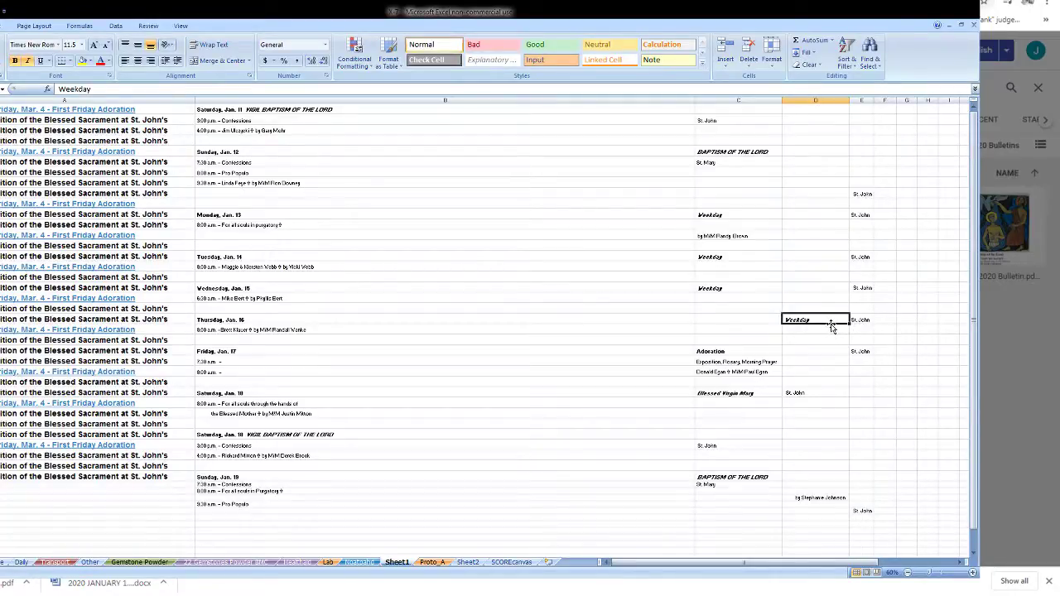
pyautogui.moveTo(832, 325); pyautogui.dragTo(745, 324)
pyautogui.click(812, 391)
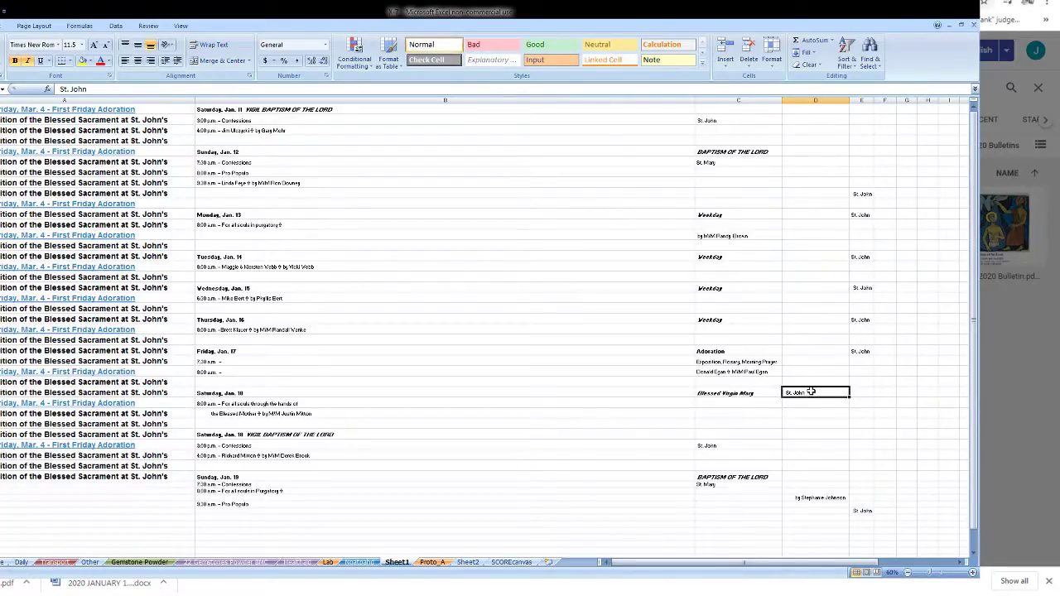
pyautogui.moveTo(812, 391); pyautogui.dragTo(861, 393)
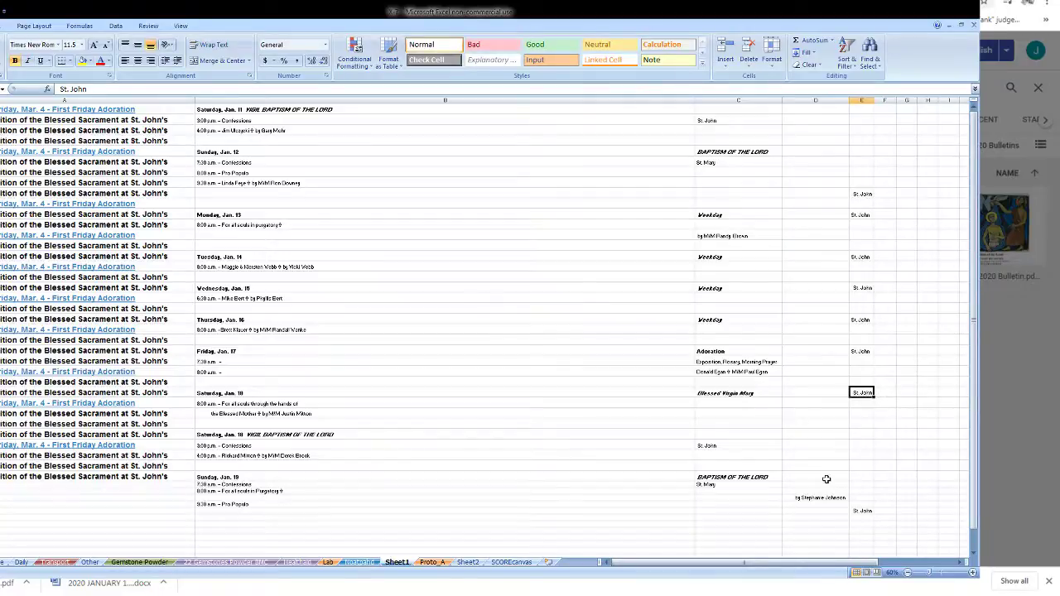
pyautogui.click(820, 498)
pyautogui.moveTo(820, 498); pyautogui.dragTo(739, 498)
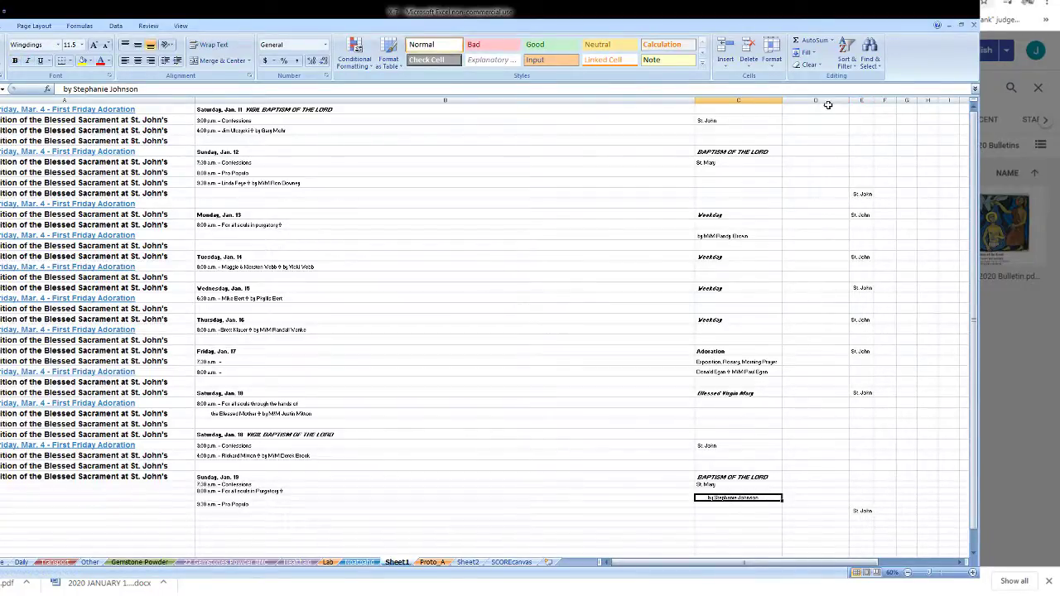
# - Delete empty column D and shift the Jan. 12 and Jan. 19 St. Mary and Jan. 11 St. John entries into place
pyautogui.click(828, 101)
pyautogui.hotkey('ctrl', '-')
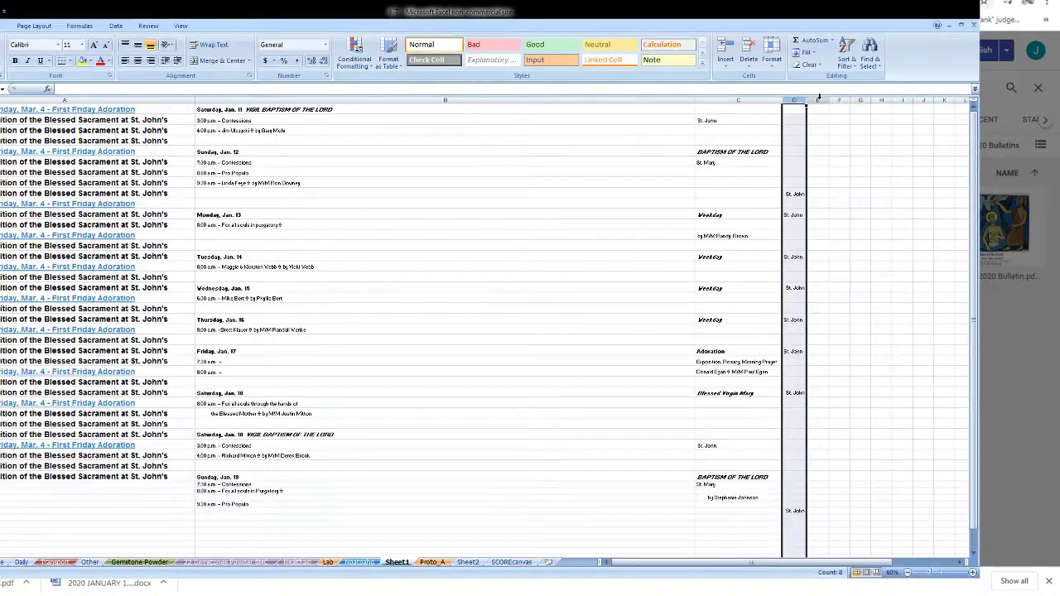
pyautogui.click(820, 101)
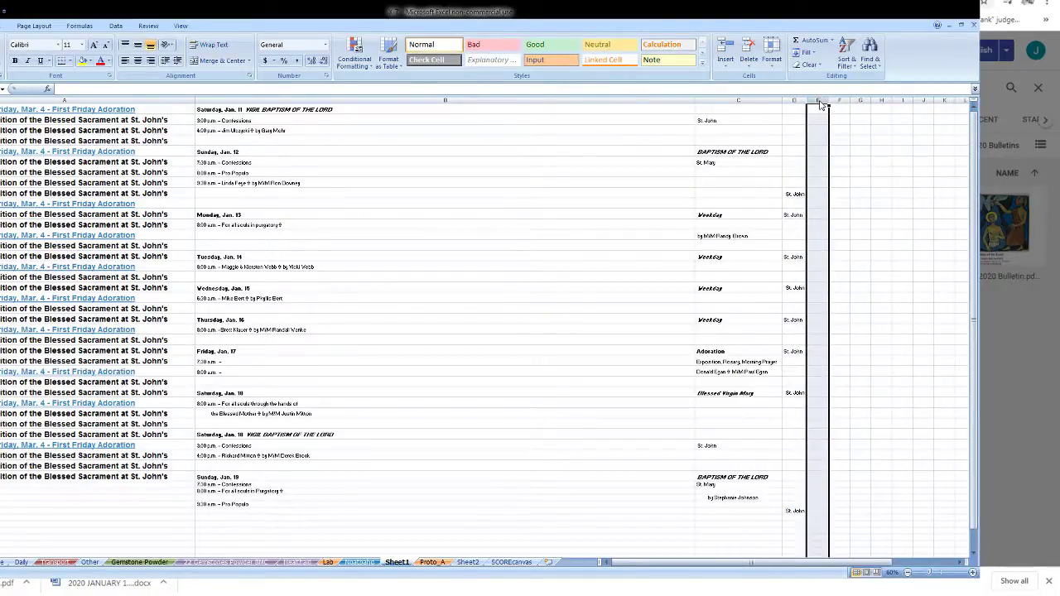
pyautogui.click(736, 162)
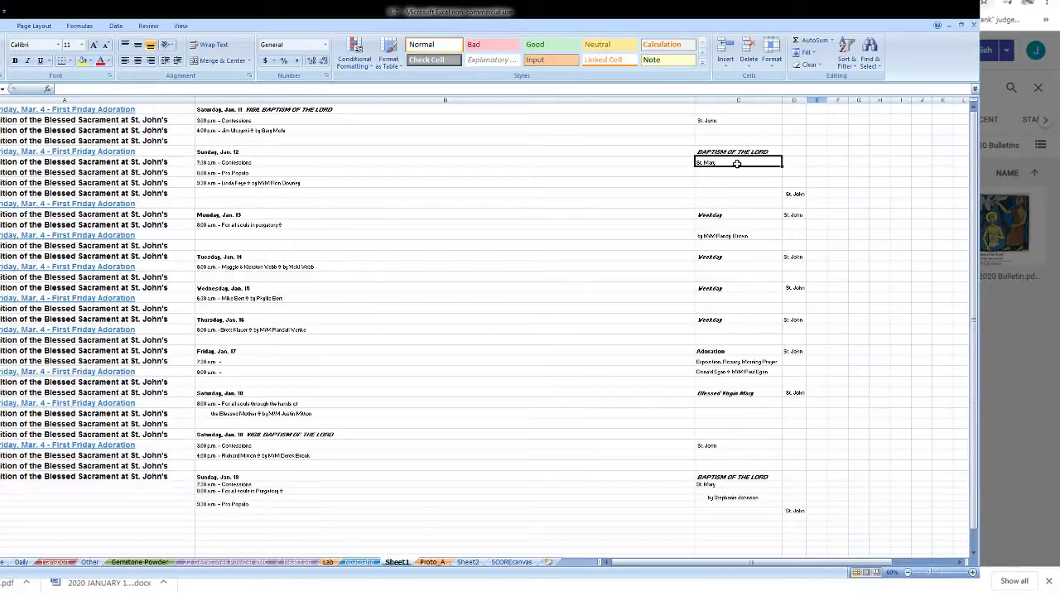
pyautogui.moveTo(737, 163); pyautogui.dragTo(817, 161)
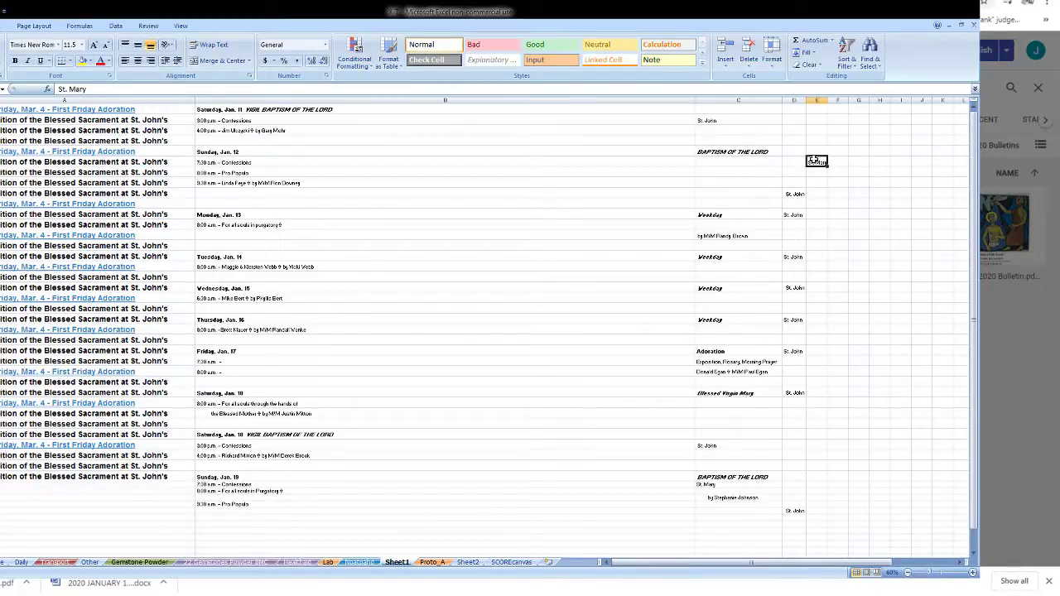
pyautogui.click(790, 120)
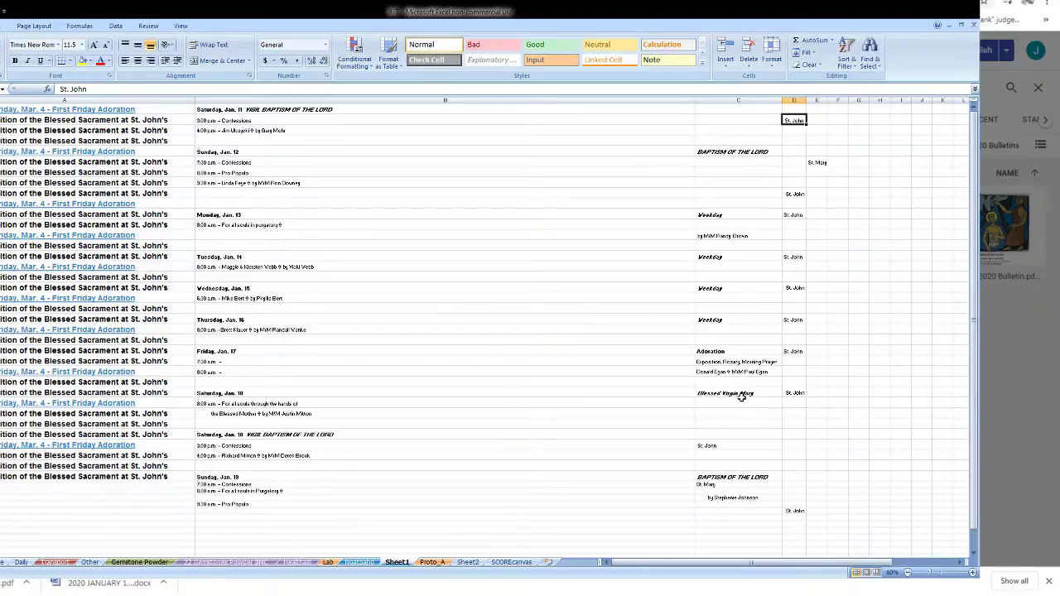
pyautogui.click(737, 446)
pyautogui.moveTo(781, 448); pyautogui.dragTo(803, 448)
pyautogui.click(759, 485)
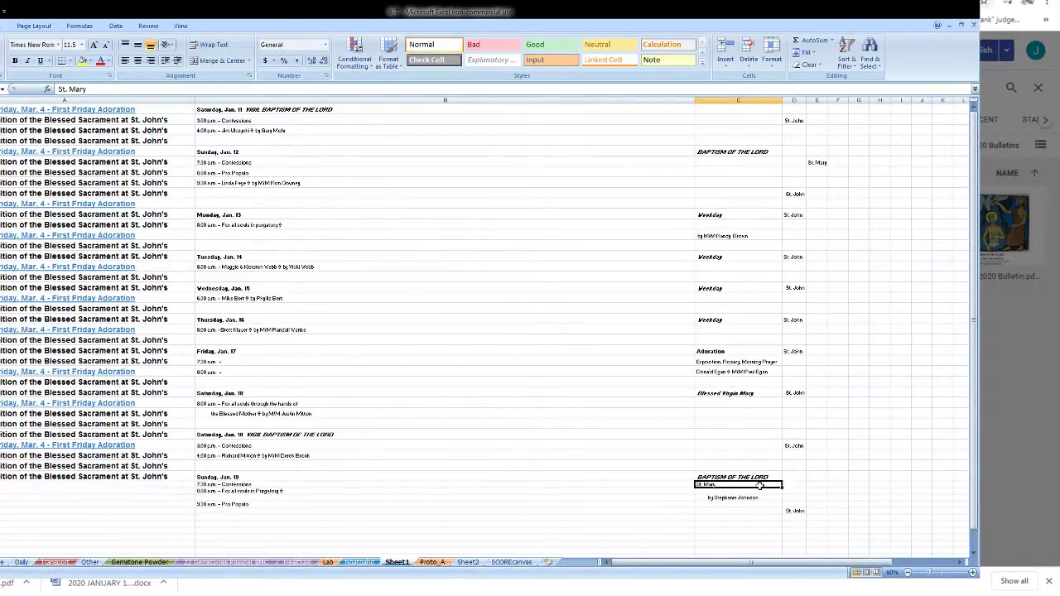
pyautogui.moveTo(760, 486); pyautogui.dragTo(809, 486)
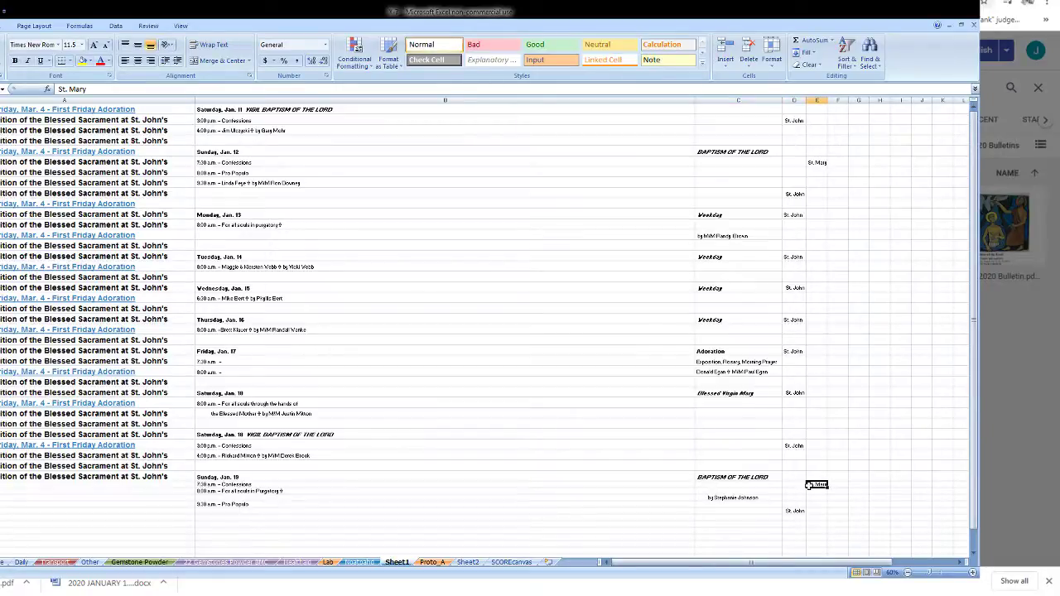
pyautogui.doubleClick(247, 111)
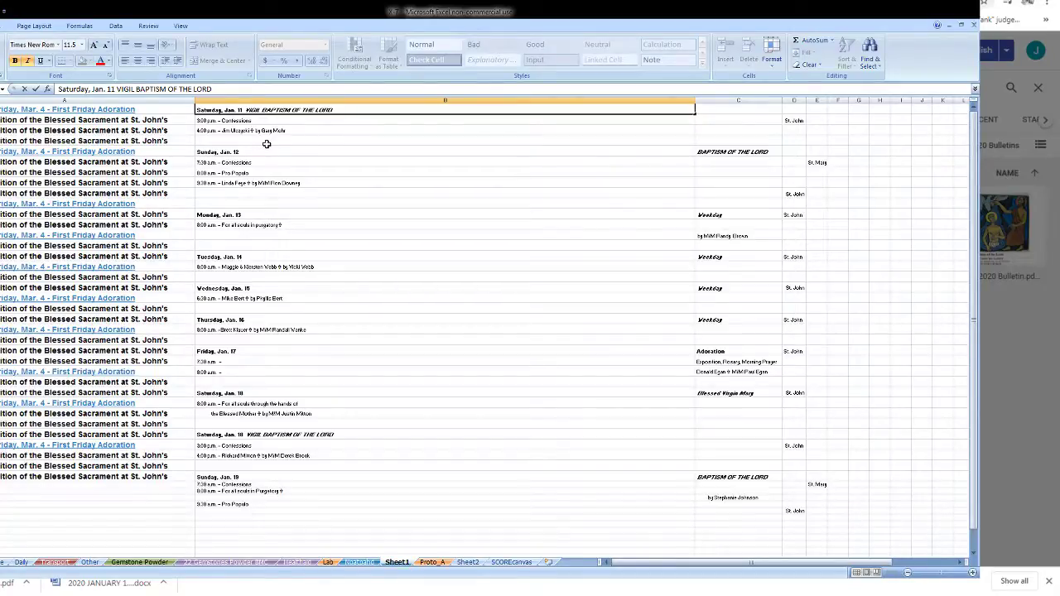
# - Insert dash separators after the dates in the Jan. 11 through Jan. 15 day headings
pyautogui.press('BackSpace')
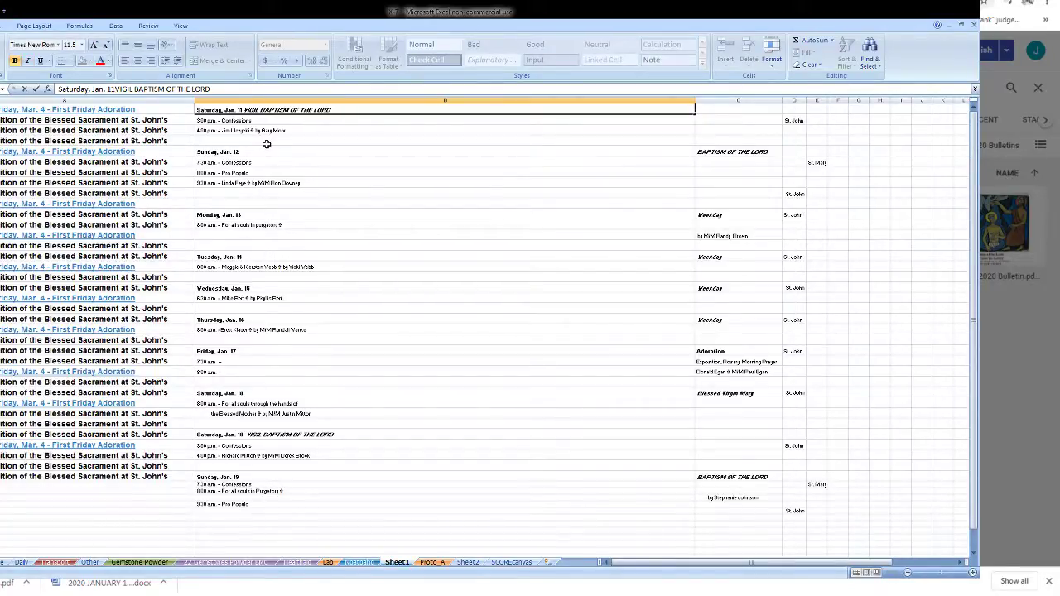
pyautogui.write('-')
pyautogui.click(250, 152)
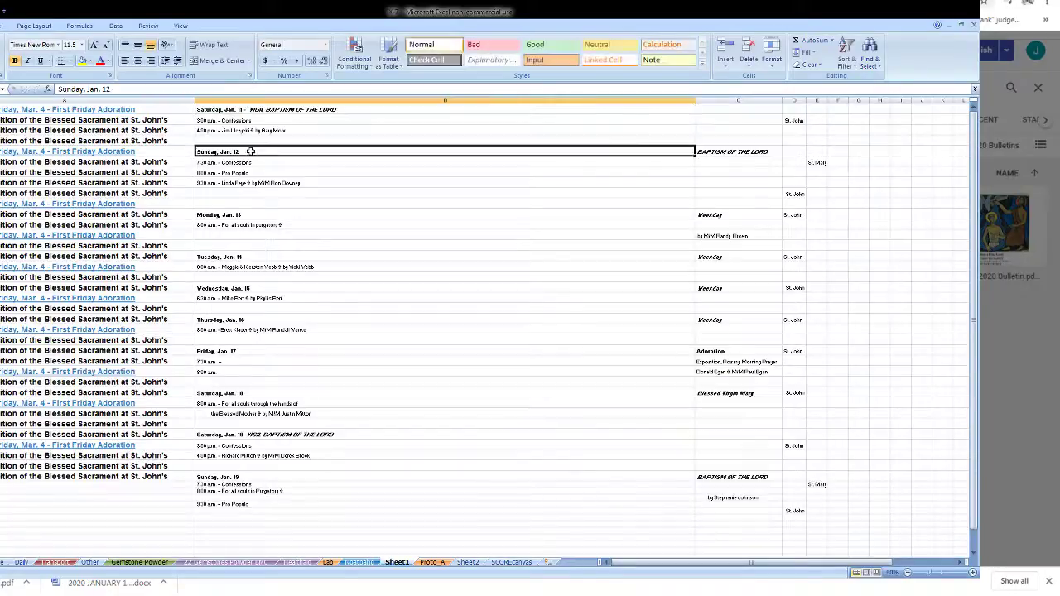
pyautogui.doubleClick(251, 151)
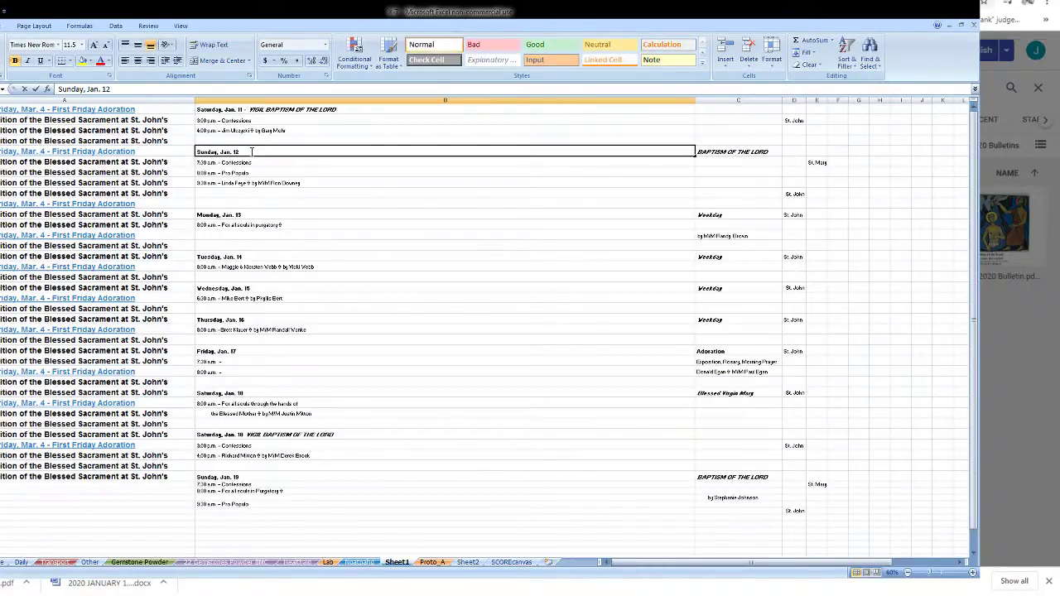
pyautogui.write('-')
pyautogui.doubleClick(250, 215)
pyautogui.write('-')
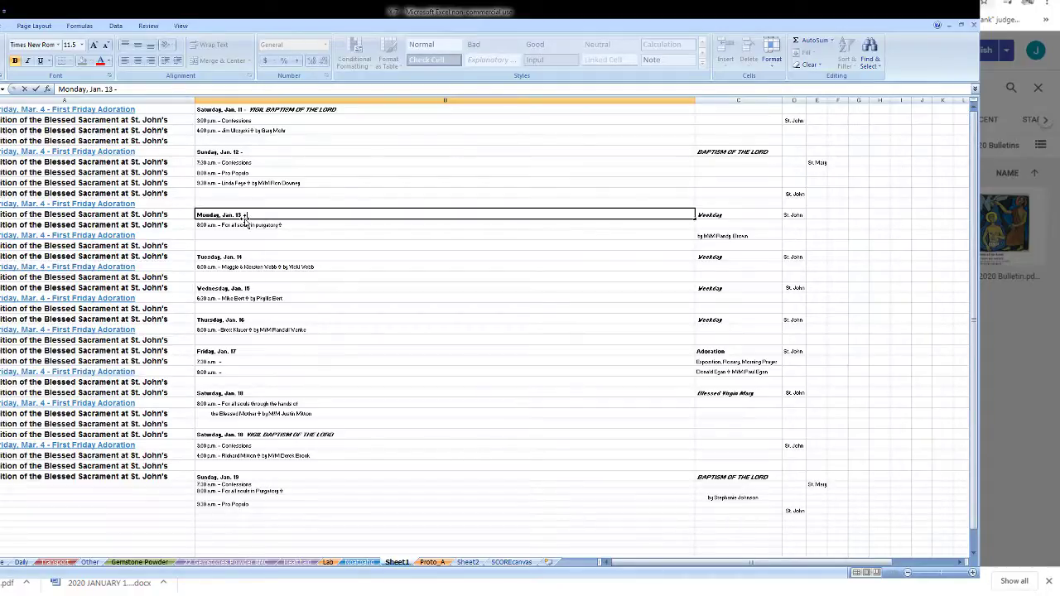
pyautogui.click(251, 259)
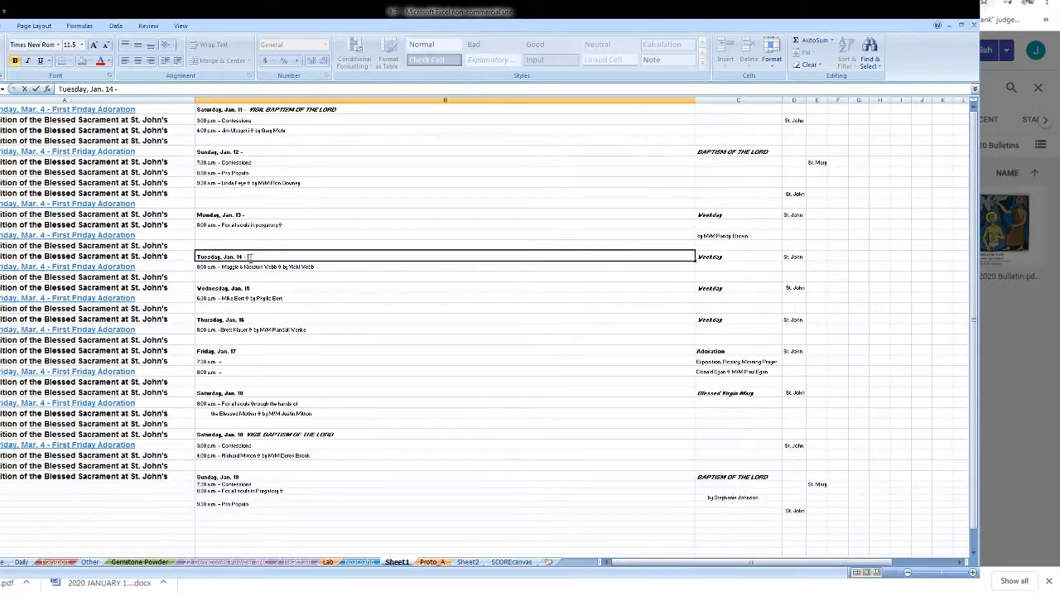
pyautogui.click(261, 288)
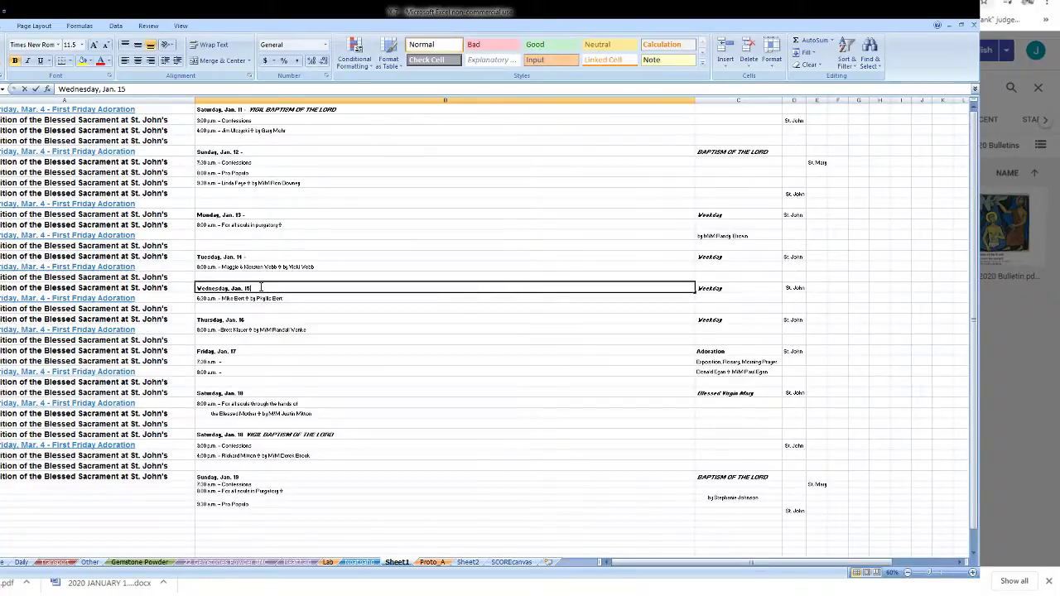
pyautogui.press('Return')
# - Add a dash and an italic 'V' vigil marker to the Saturday, Jan. 18 vigil heading
pyautogui.click(258, 352)
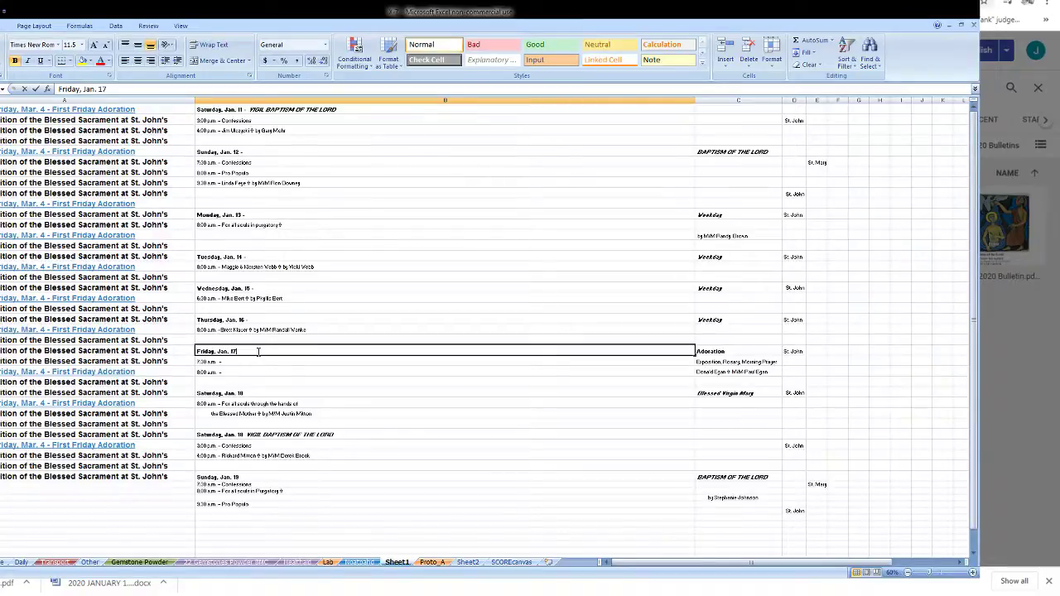
pyautogui.doubleClick(244, 363)
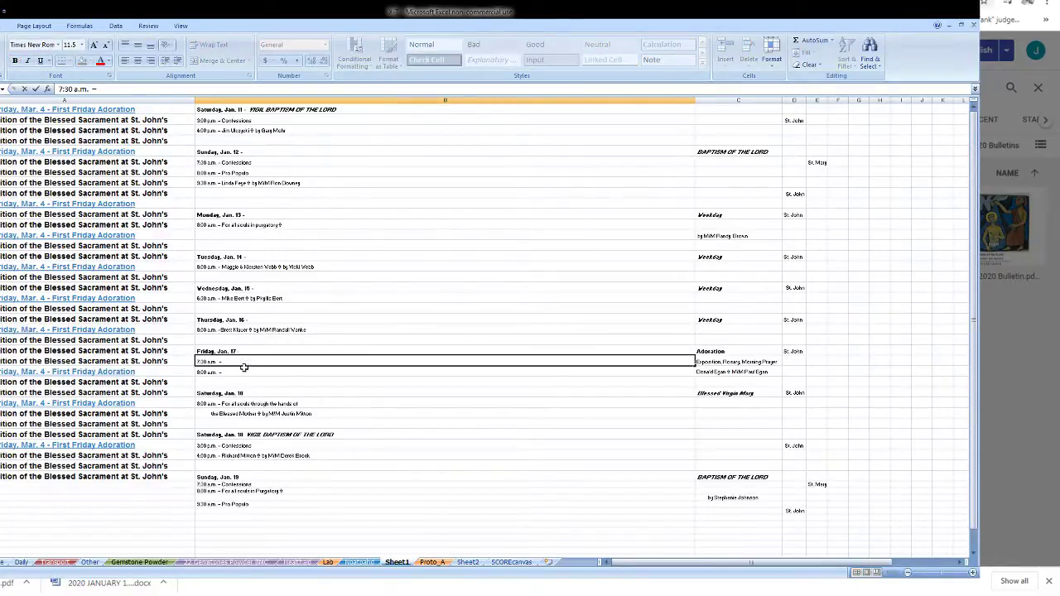
pyautogui.doubleClick(242, 372)
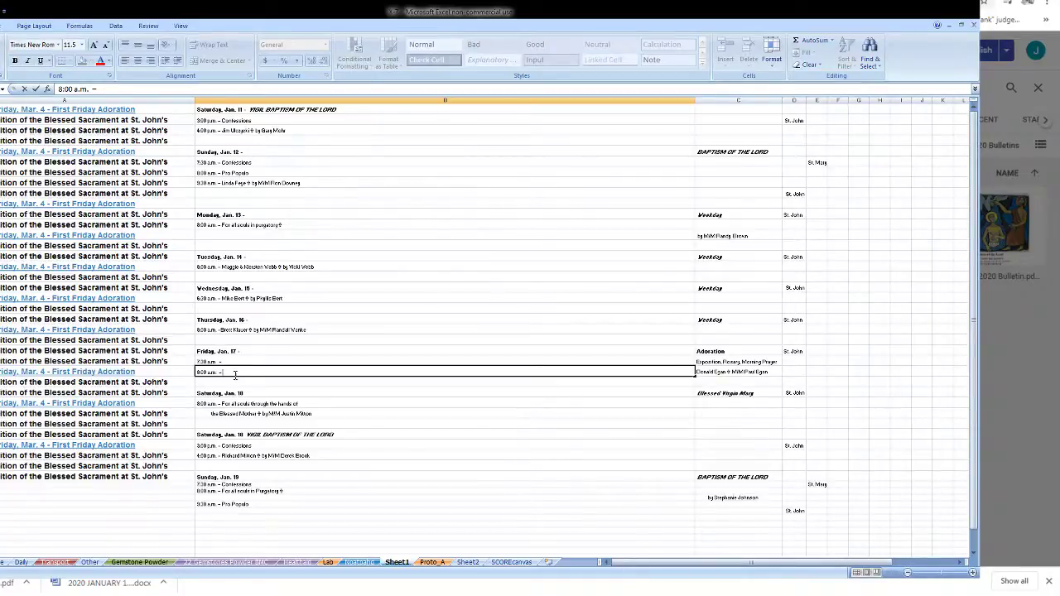
pyautogui.click(240, 365)
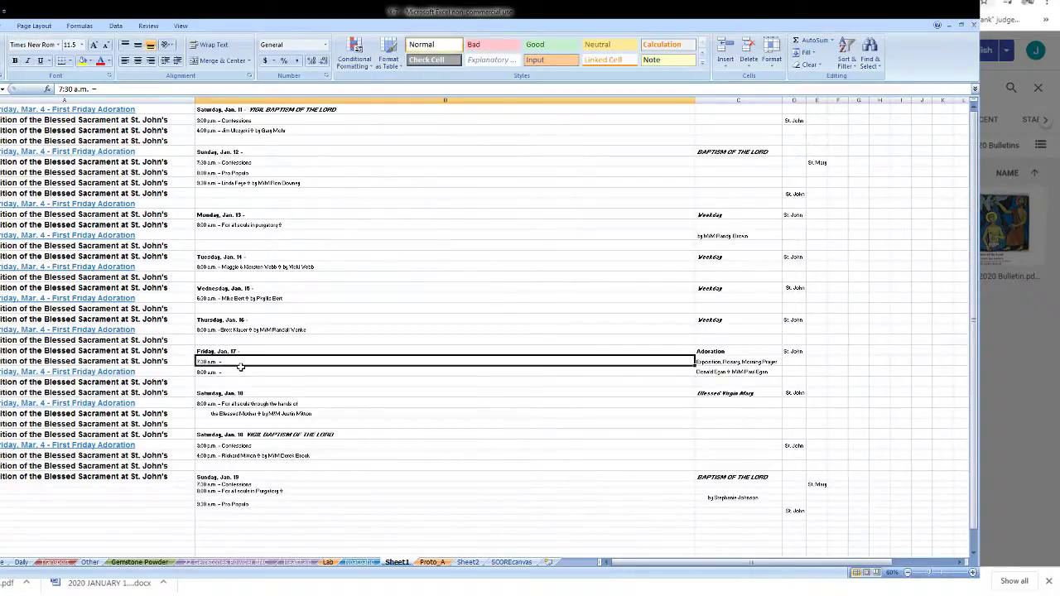
pyautogui.doubleClick(270, 392)
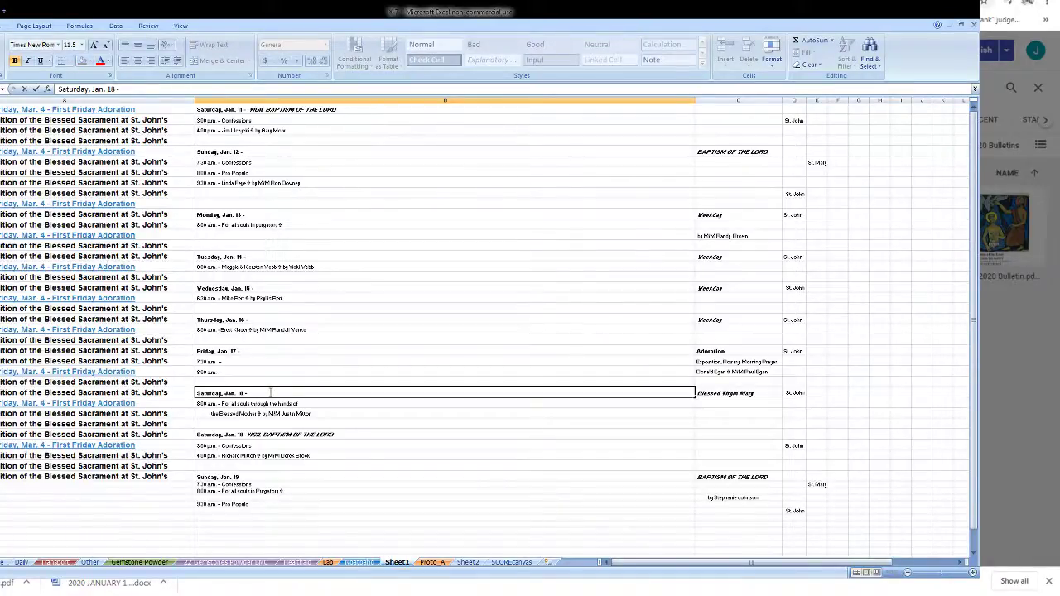
pyautogui.doubleClick(246, 435)
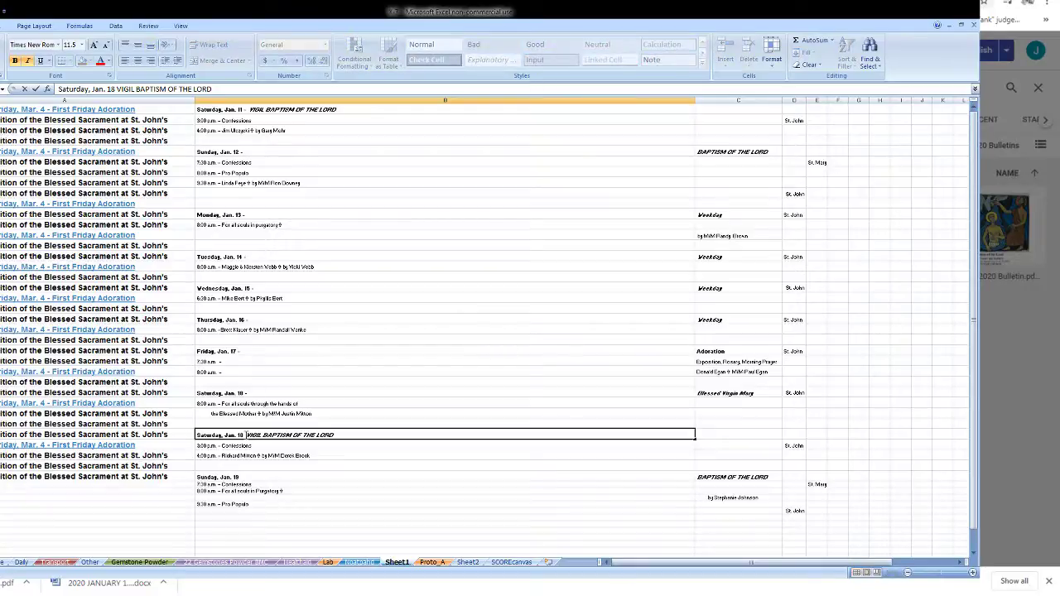
pyautogui.doubleClick(243, 435)
pyautogui.click(246, 435)
pyautogui.write('-')
pyautogui.press('Delete')
pyautogui.press('Left')
pyautogui.press('Left')
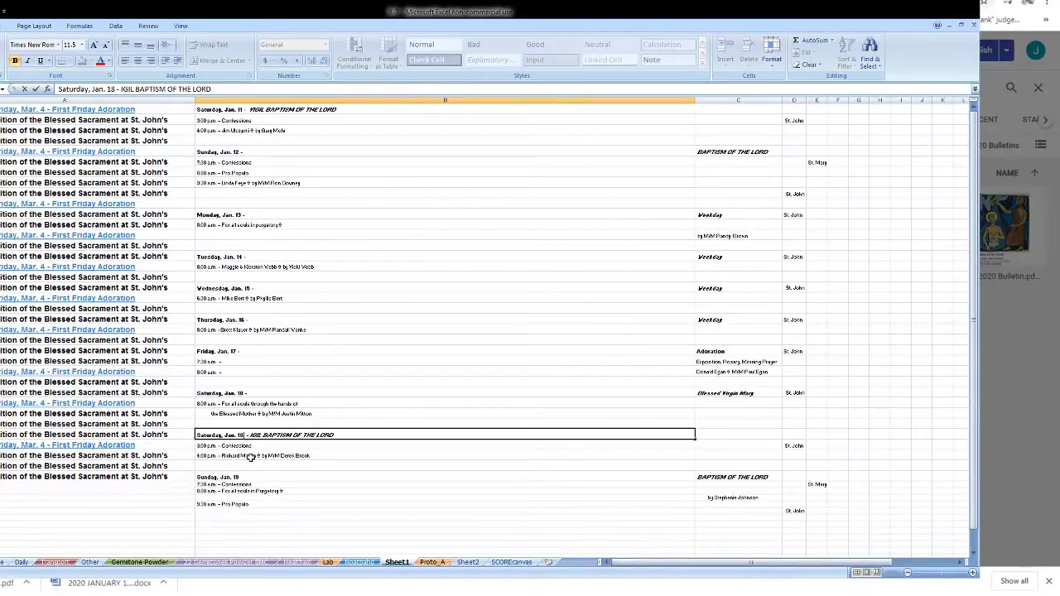
pyautogui.hotkey('ctrl', 'i')
pyautogui.write('V')
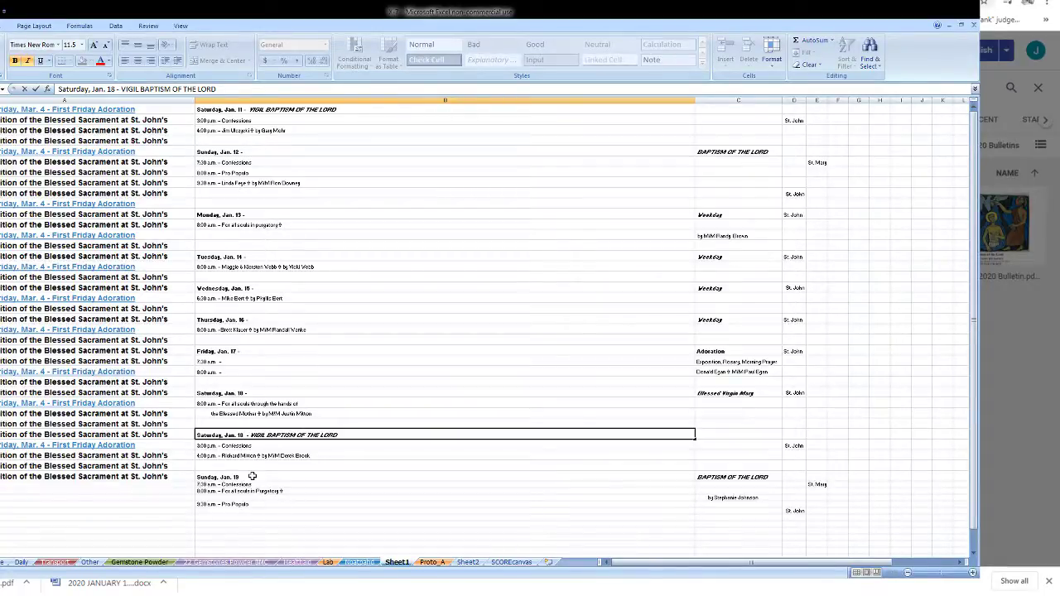
pyautogui.click(253, 477)
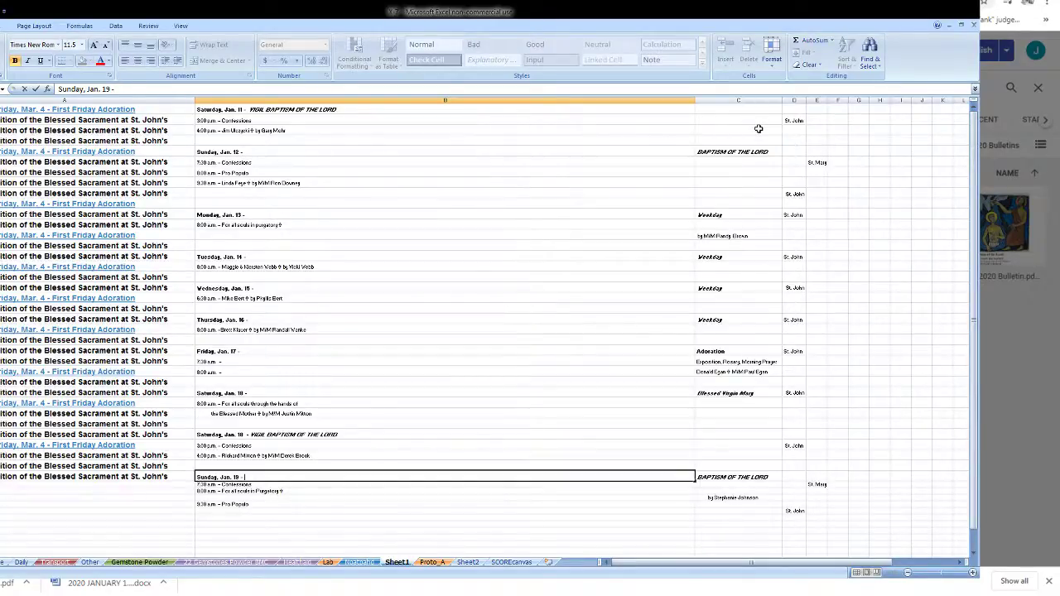
# - Append BAPTISM OF THE LORD to the Jan. 12 heading and Weekday to the Jan. 13, 14 and 16 headings
pyautogui.click(704, 151)
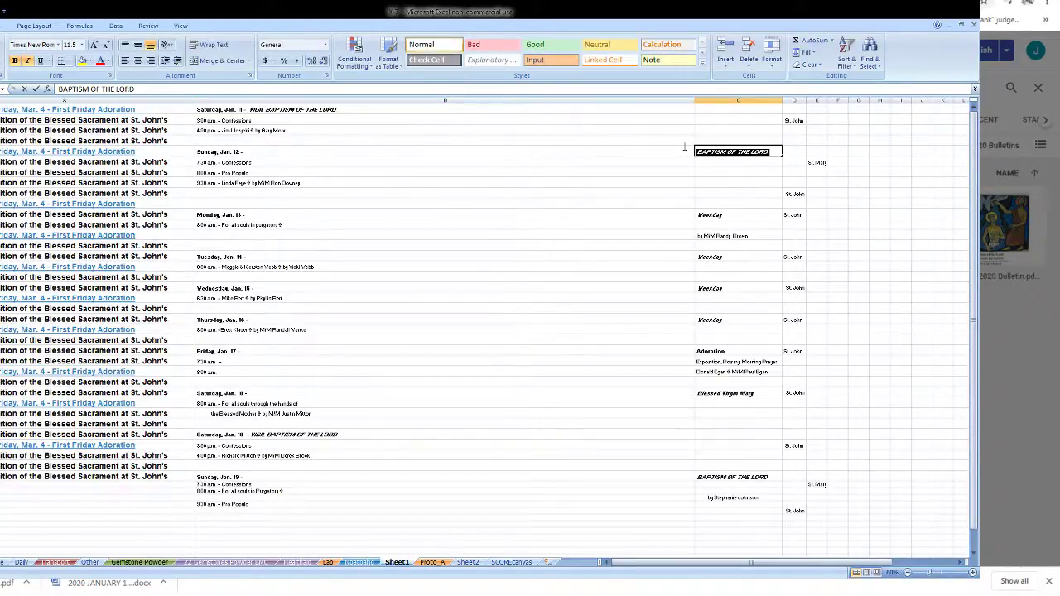
pyautogui.click(684, 151)
pyautogui.doubleClick(684, 151)
pyautogui.write('BAPTISM OF THE LORD')
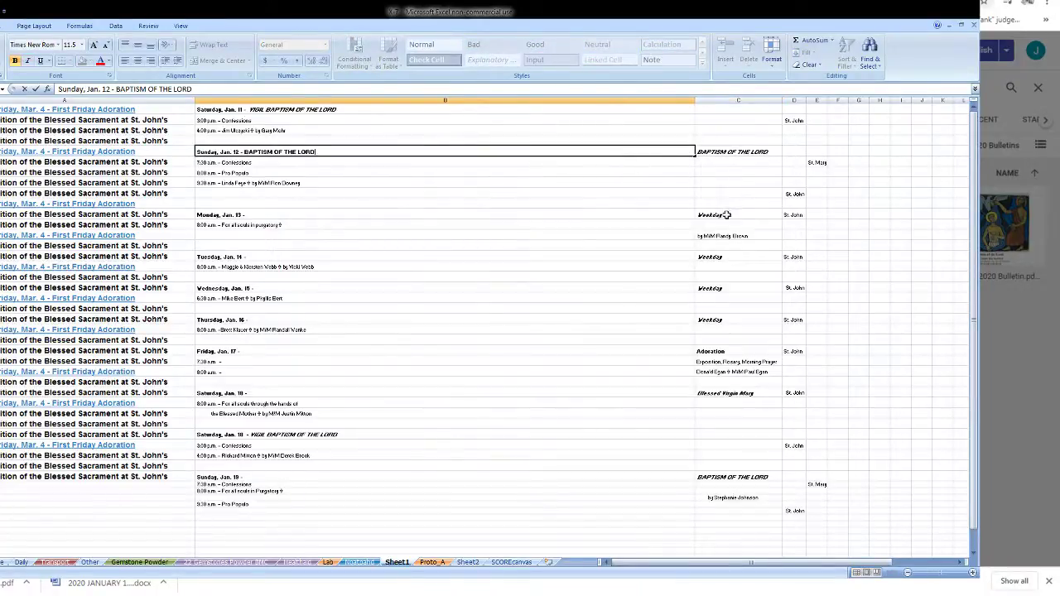
pyautogui.click(725, 214)
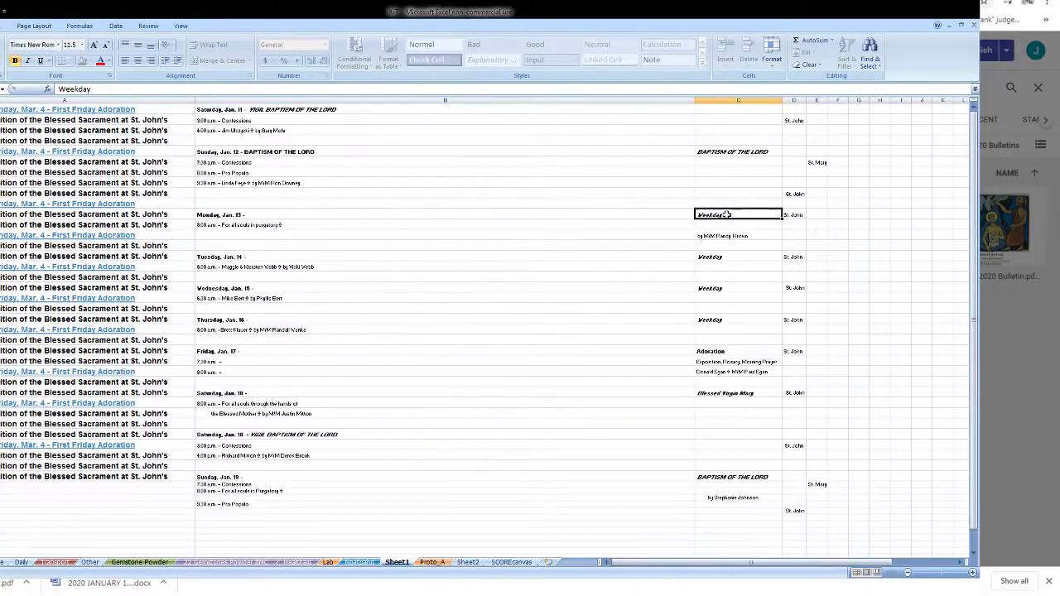
pyautogui.doubleClick(652, 213)
pyautogui.write('Weekday')
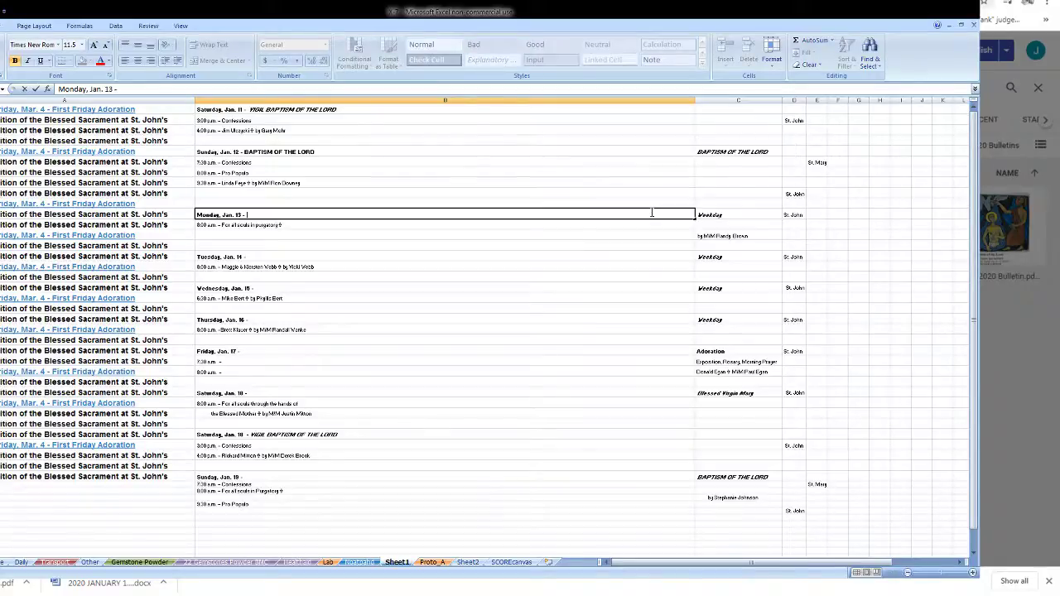
pyautogui.click(637, 256)
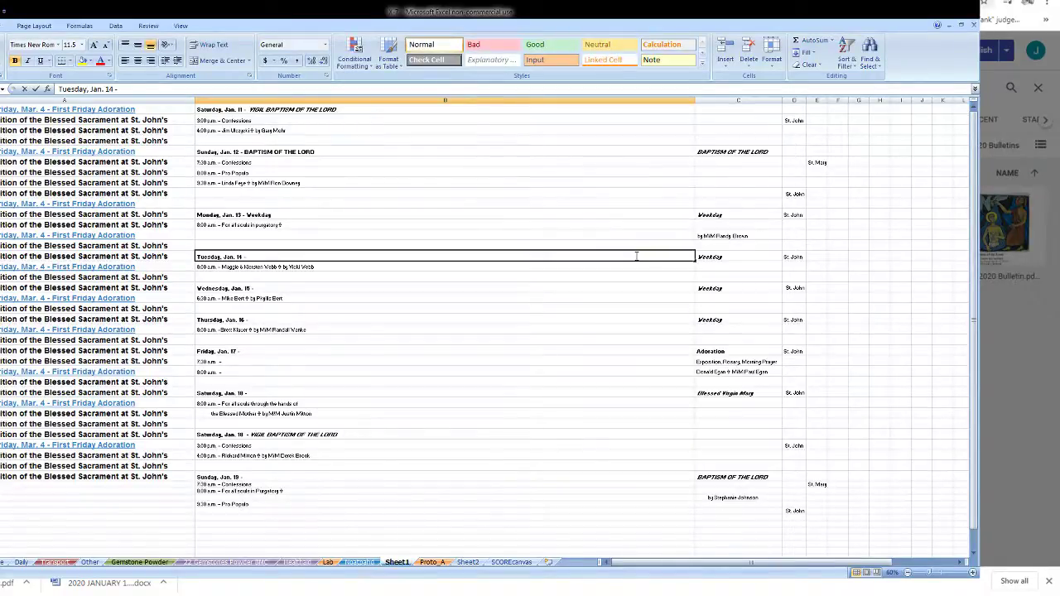
pyautogui.doubleClick(636, 256)
pyautogui.hotkey('ctrl', 'v')
pyautogui.doubleClick(669, 290)
pyautogui.hotkey('ctrl', 'v')
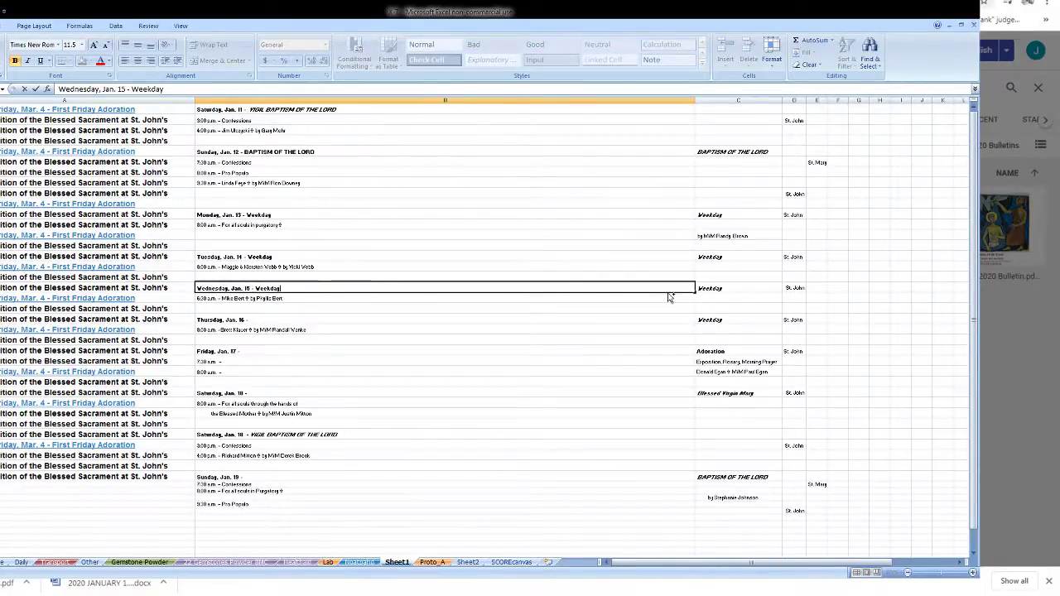
pyautogui.doubleClick(687, 320)
pyautogui.write('Weekday')
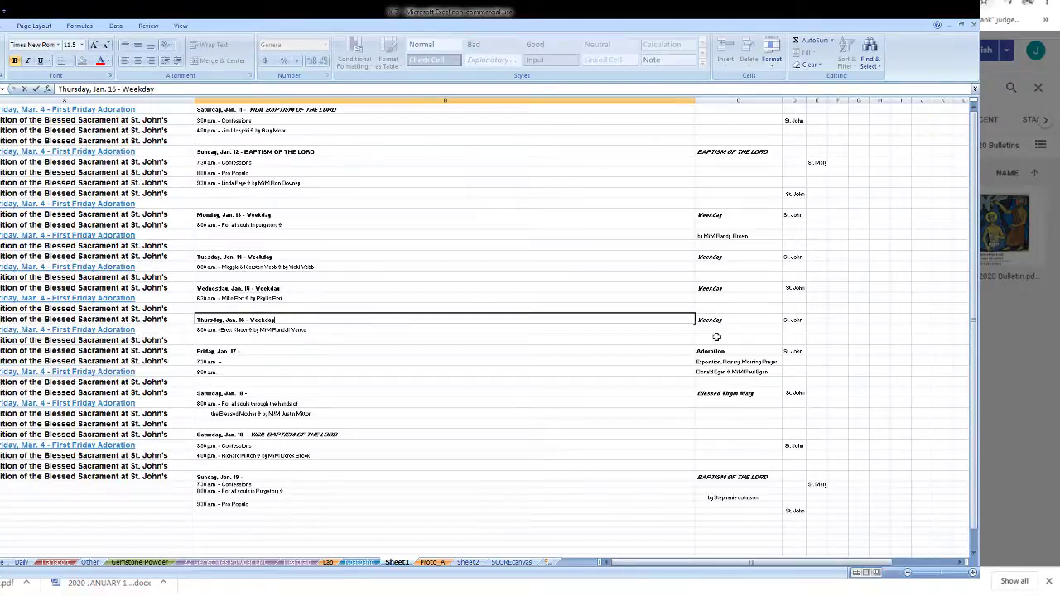
# - Append Adoration to the Friday, Jan. 17 heading and Blessed Virgin Mary to Saturday, Jan. 18
pyautogui.doubleClick(710, 351)
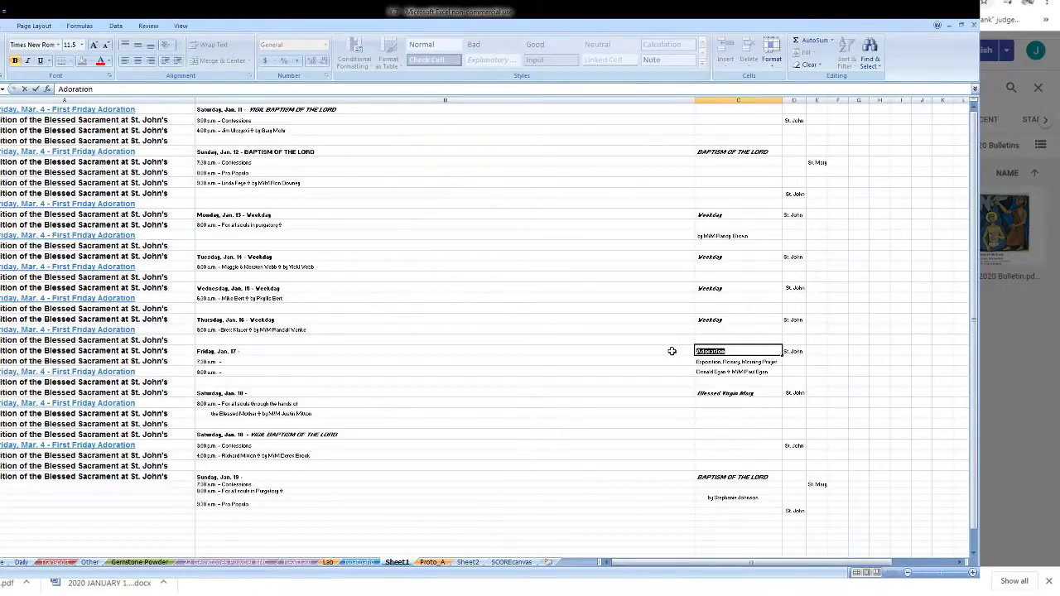
pyautogui.hotkey('ctrl', 'c')
pyautogui.doubleClick(672, 351)
pyautogui.hotkey('ctrl', 'v')
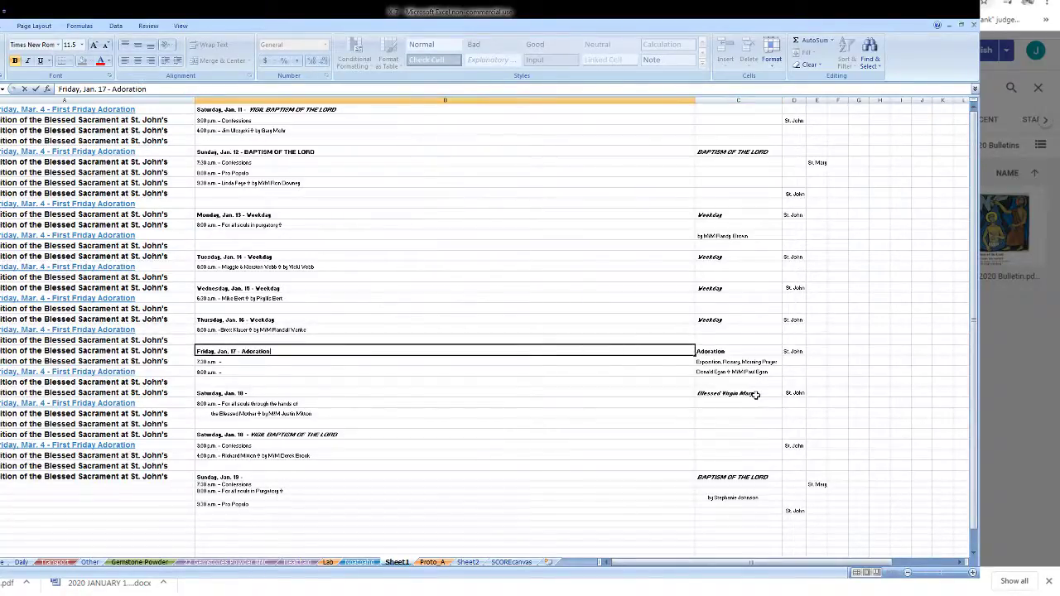
pyautogui.doubleClick(755, 395)
pyautogui.moveTo(755, 395); pyautogui.dragTo(647, 391)
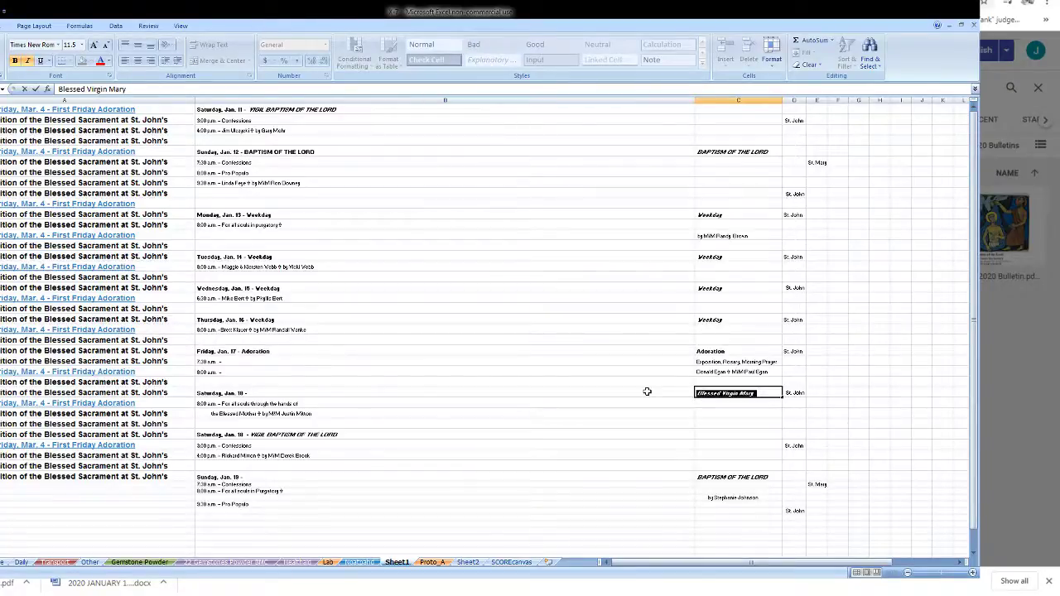
pyautogui.hotkey('ctrl', 'c')
pyautogui.doubleClick(647, 392)
pyautogui.hotkey('ctrl', 'v')
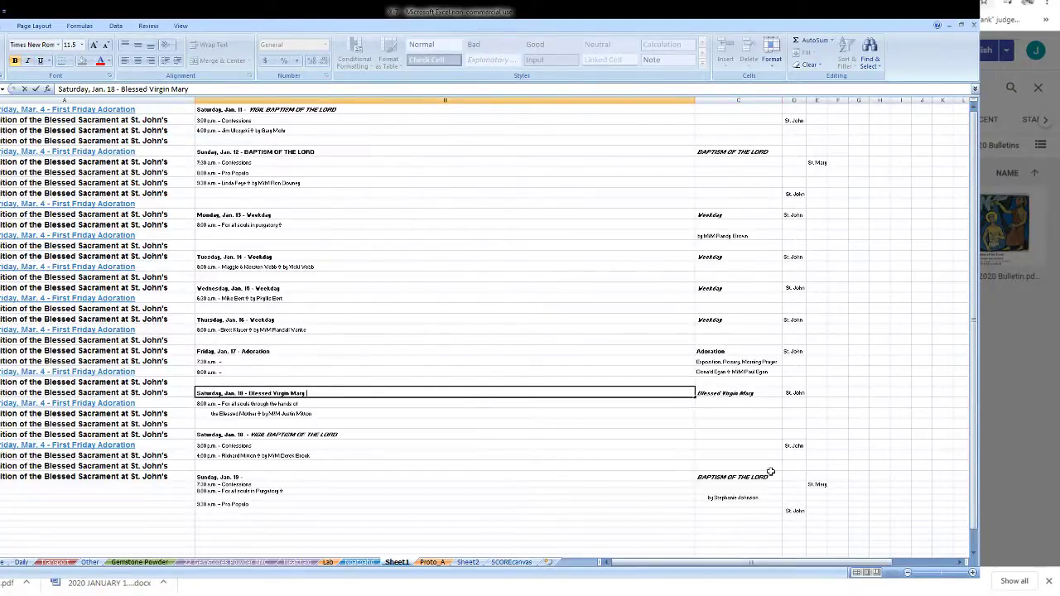
# - Append BAPTISM OF THE LORD to the Jan. 19 heading and the donor credit to its 8:00 a.m. Purgatory intention
pyautogui.doubleClick(770, 472)
pyautogui.moveTo(770, 472); pyautogui.dragTo(659, 473)
pyautogui.hotkey('ctrl', 'c')
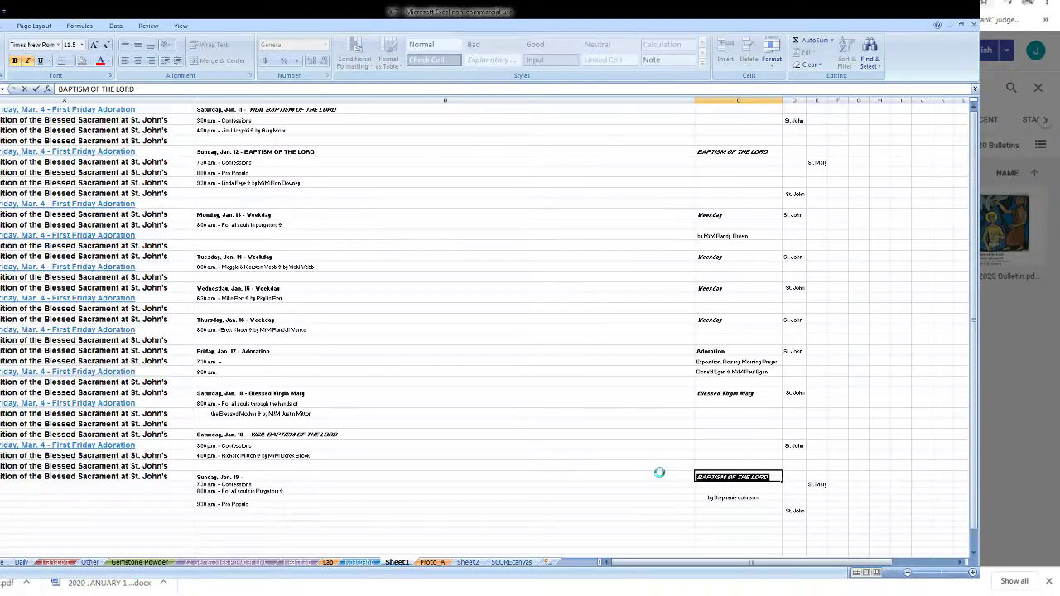
pyautogui.doubleClick(660, 475)
pyautogui.hotkey('ctrl', 'v')
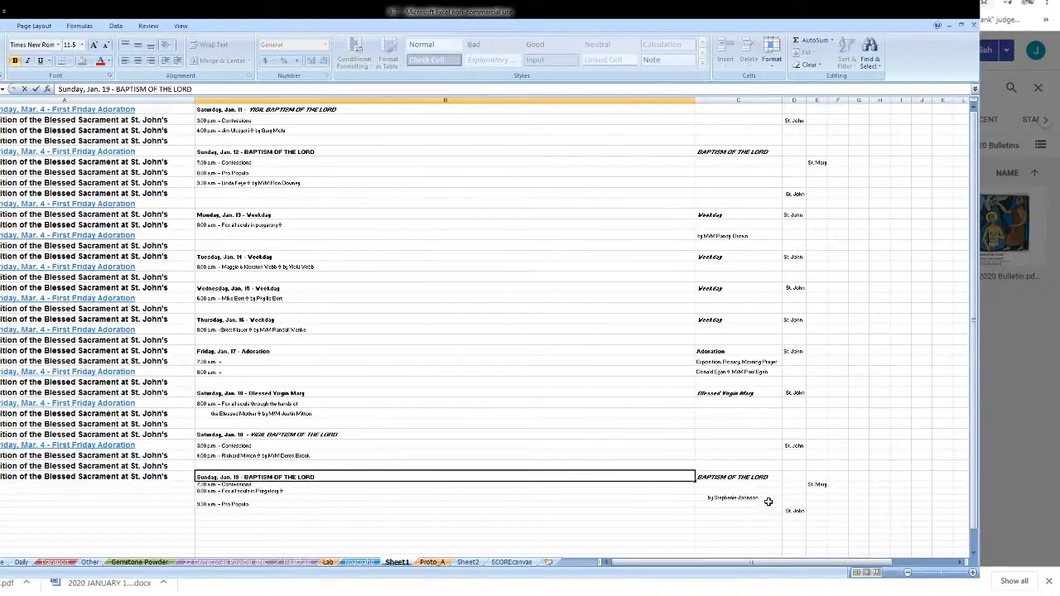
pyautogui.doubleClick(768, 499)
pyautogui.moveTo(768, 500); pyautogui.dragTo(671, 497)
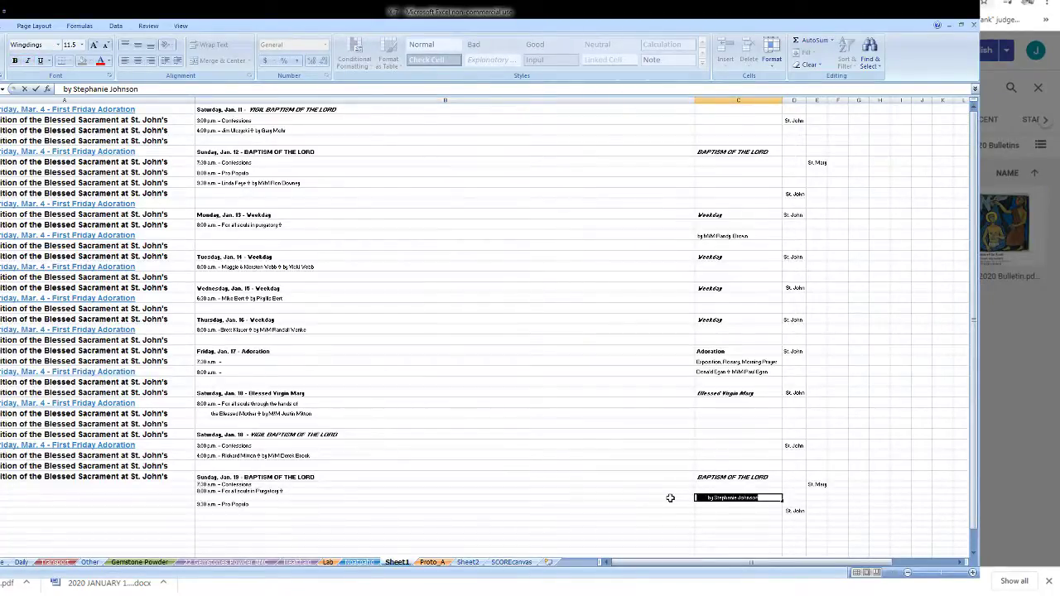
pyautogui.hotkey('ctrl', 'c')
pyautogui.doubleClick(660, 491)
pyautogui.hotkey('ctrl', 'v')
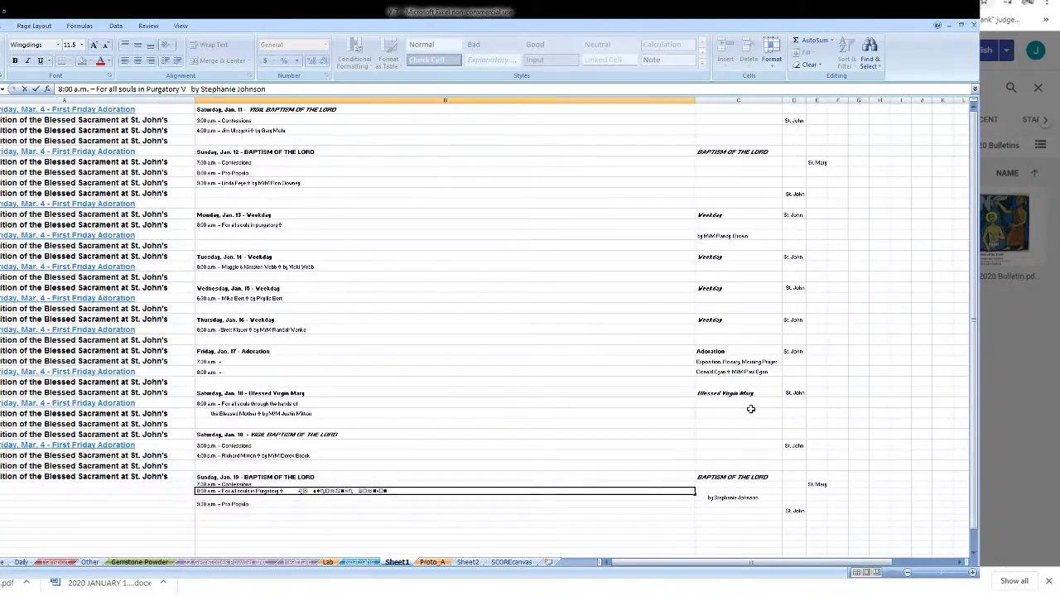
# - Merge the Exposition and intention notes into Friday's 7:30 and 8:00 a.m. lines, and Monday's donor credit into its intention
pyautogui.click(772, 372)
pyautogui.click(779, 362)
pyautogui.doubleClick(779, 362)
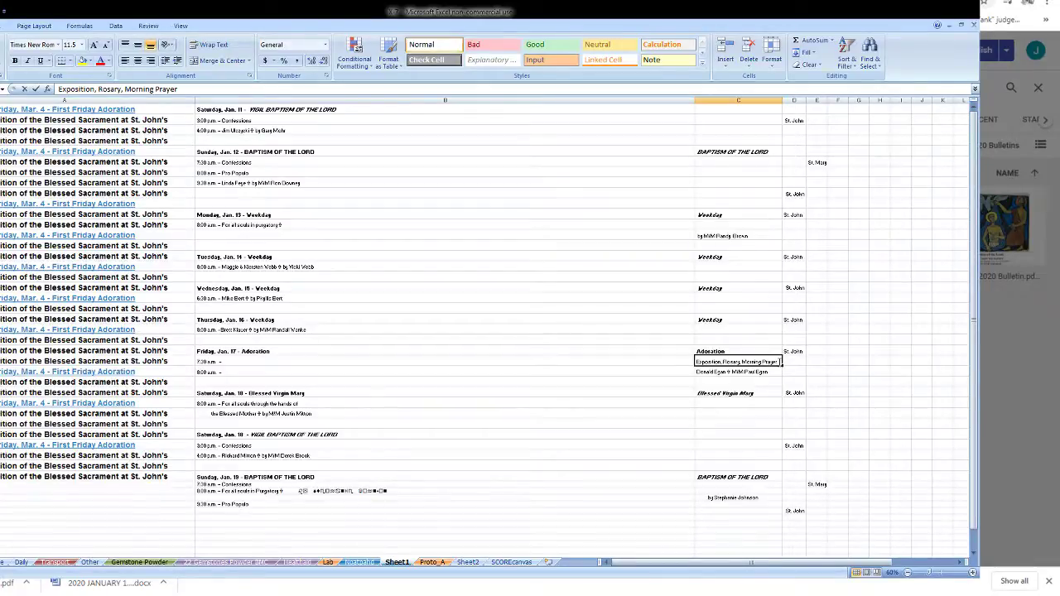
pyautogui.moveTo(779, 362); pyautogui.dragTo(669, 360)
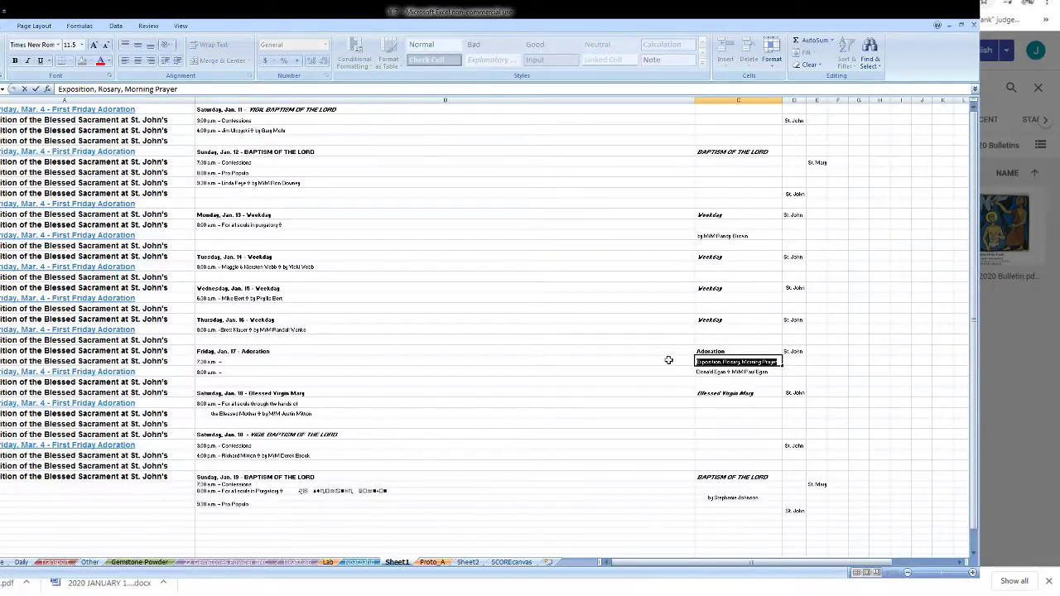
pyautogui.click(777, 373)
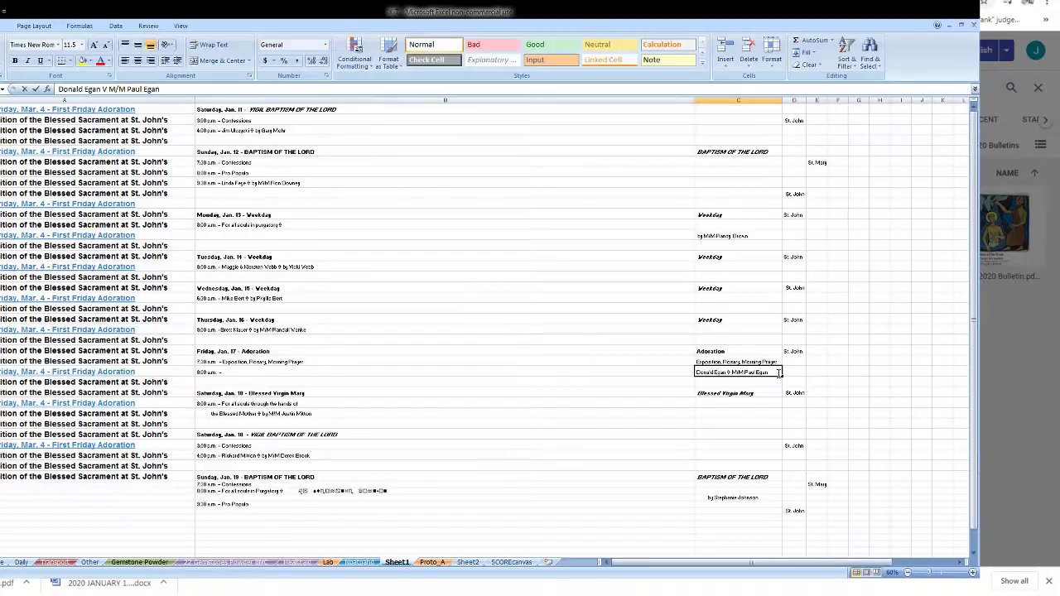
pyautogui.doubleClick(778, 373)
pyautogui.moveTo(778, 373); pyautogui.dragTo(674, 374)
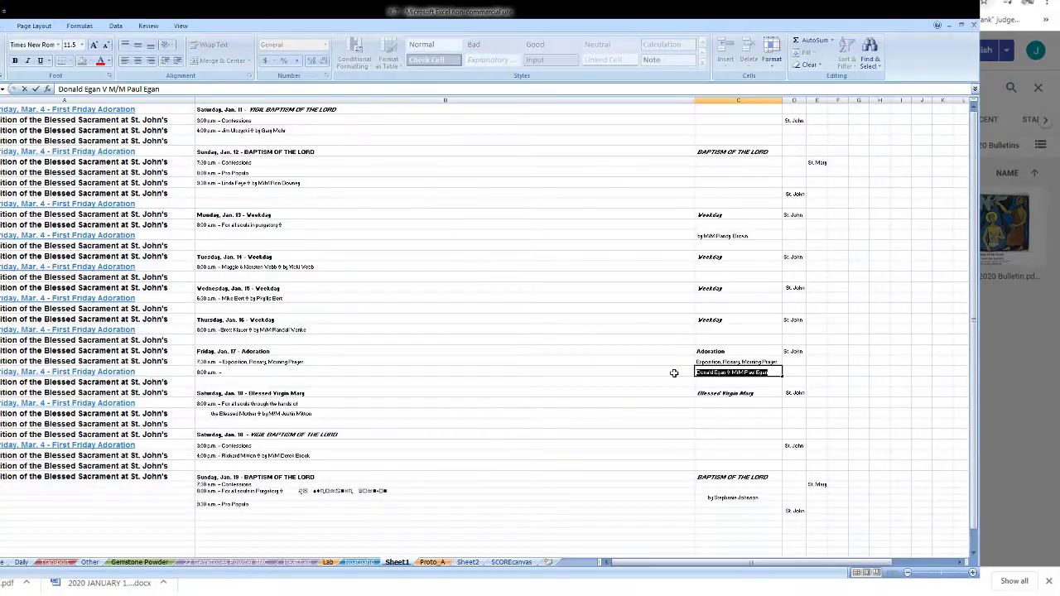
pyautogui.doubleClick(674, 373)
pyautogui.hotkey('ctrl', 'v')
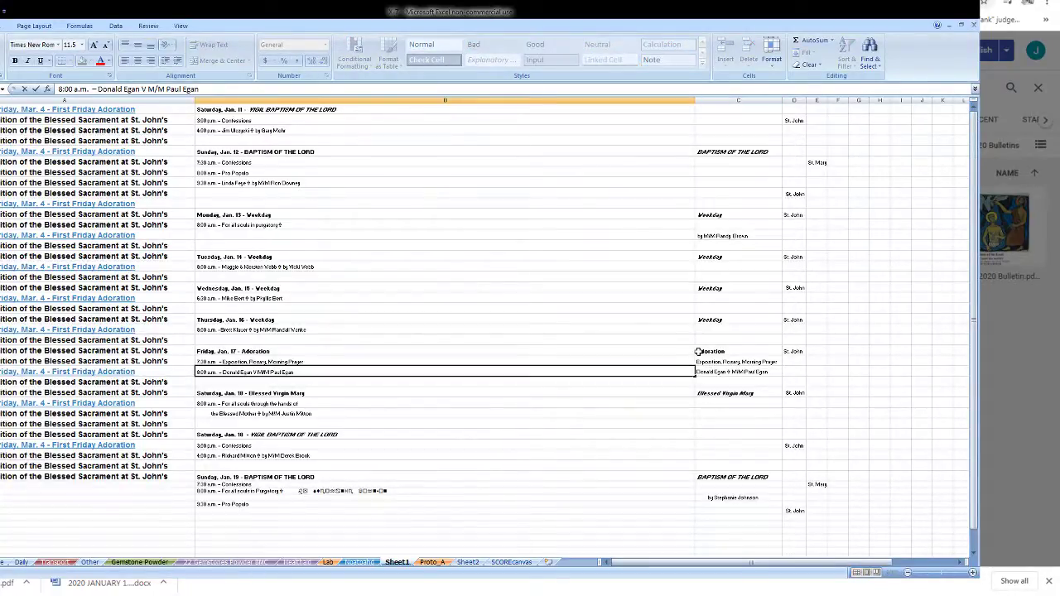
pyautogui.click(737, 237)
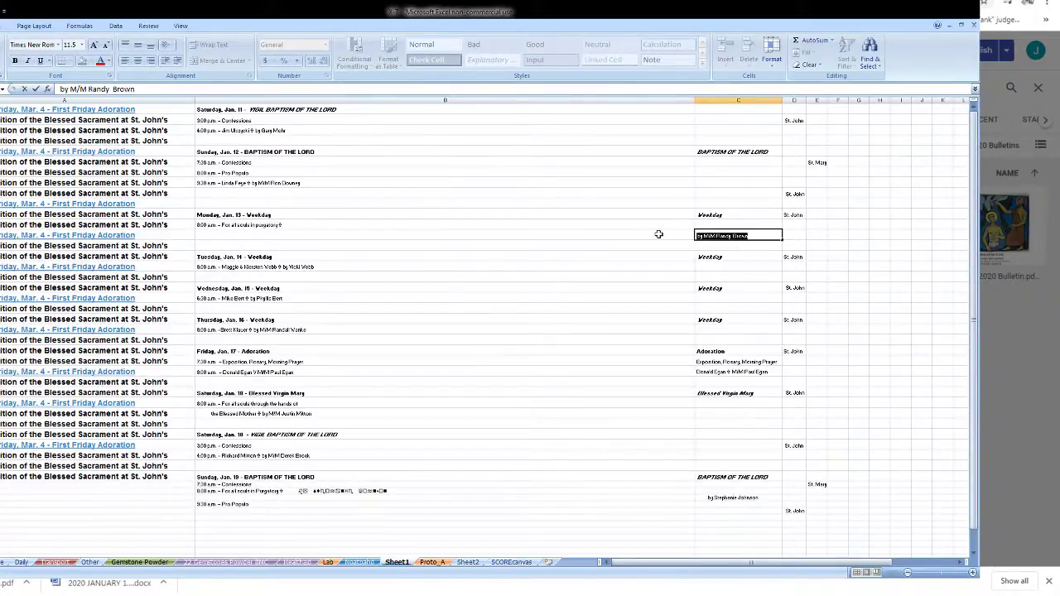
pyautogui.doubleClick(658, 226)
pyautogui.hotkey('ctrl', 'v')
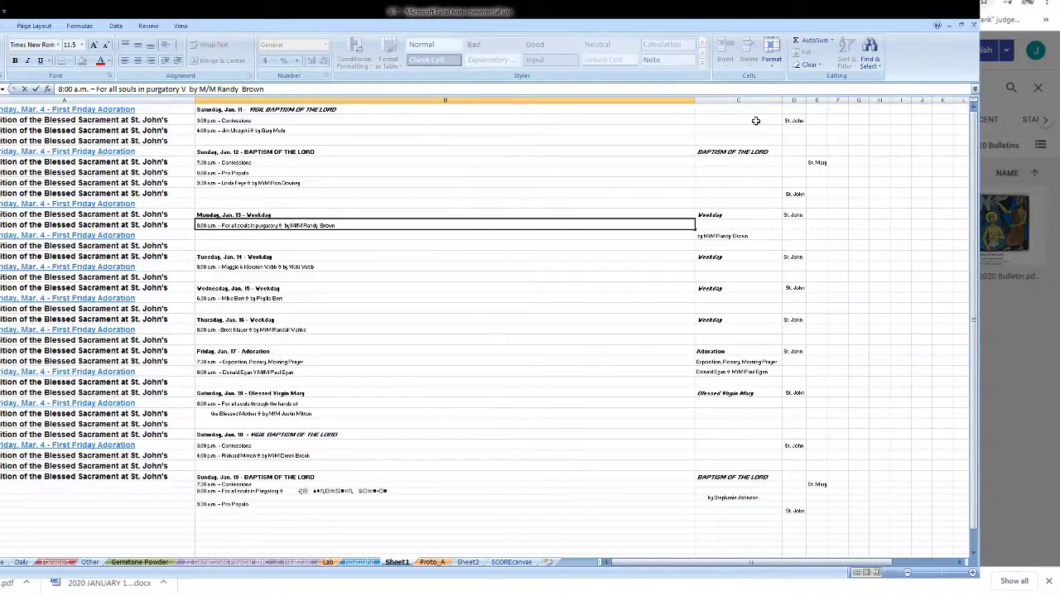
pyautogui.click(738, 101)
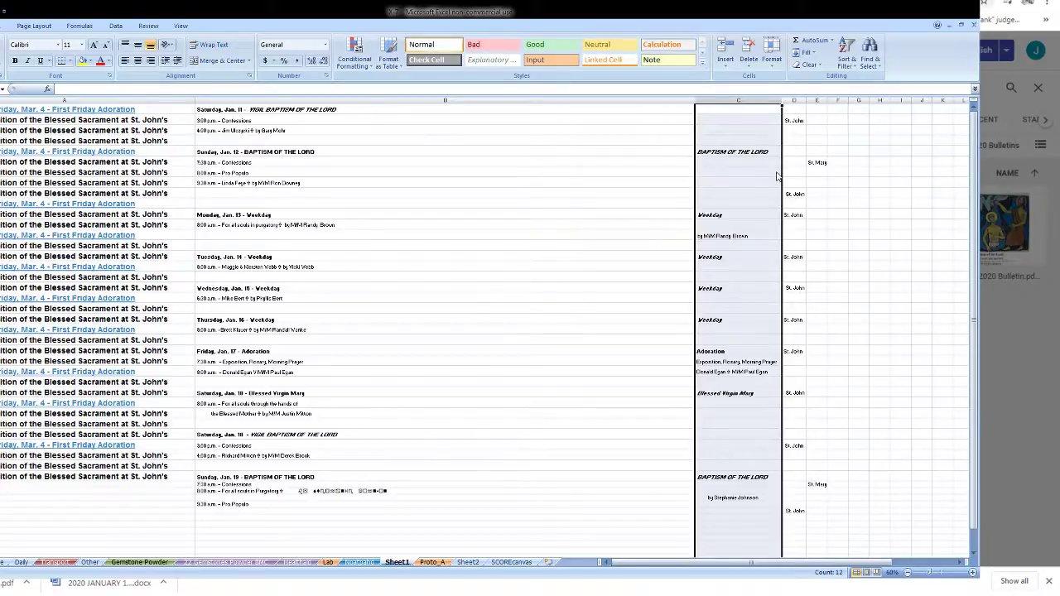
# - Delete the notes column C, then narrow column B and resize columns C–D
pyautogui.hotkey('ctrl', '-')
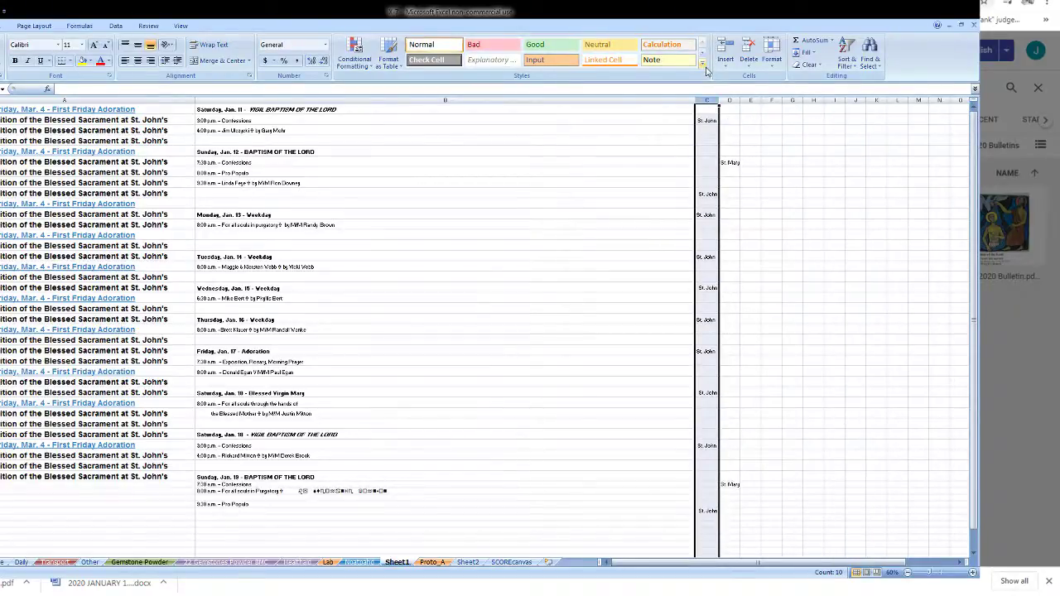
pyautogui.moveTo(695, 100); pyautogui.dragTo(613, 101)
pyautogui.moveTo(621, 100); pyautogui.dragTo(635, 100)
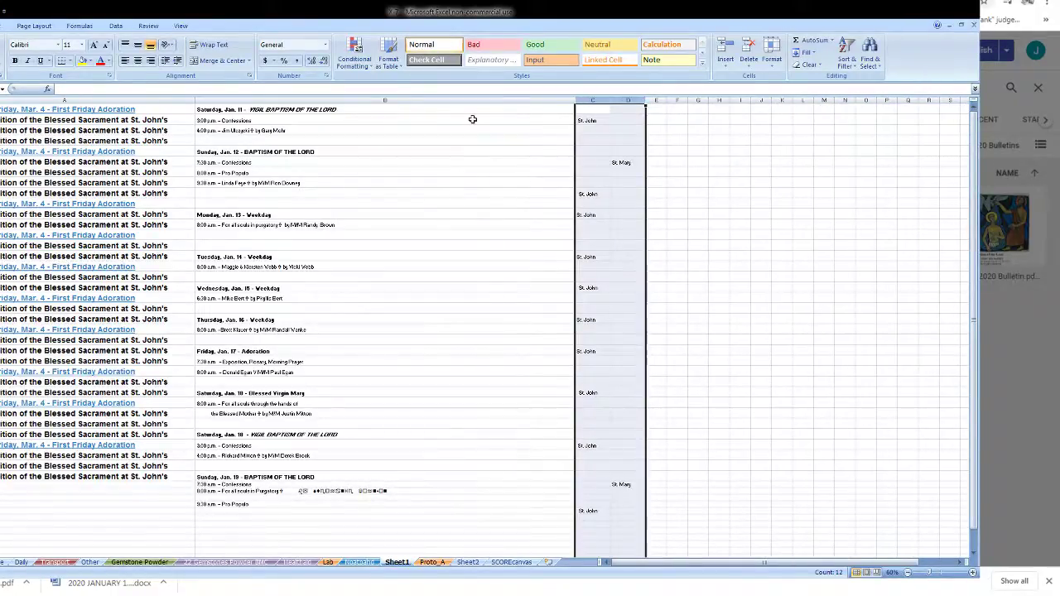
pyautogui.doubleClick(451, 121)
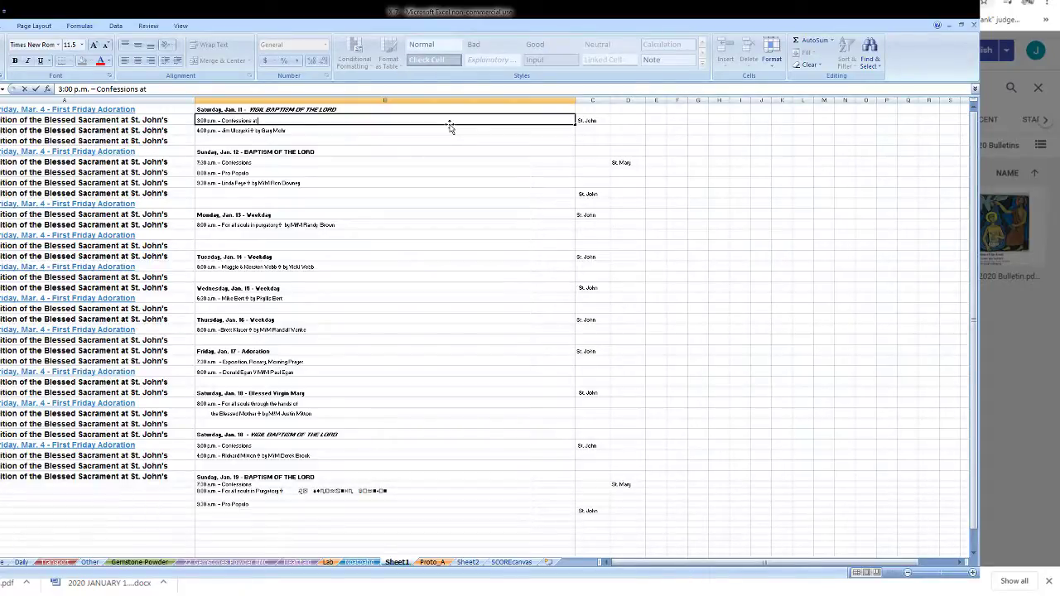
# - Append 'at St. John's' to the Jan. 11 through Jan. 16 Mass lines
pyautogui.write("St. John's")
pyautogui.hotkey('ctrl', 'shift', 'Left')
pyautogui.hotkey('ctrl', 'shift', 'Left')
pyautogui.hotkey('ctrl', 'shift', 'Left')
pyautogui.hotkey('ctrl', 'c')
pyautogui.doubleClick(409, 129)
pyautogui.hotkey('ctrl', 'v')
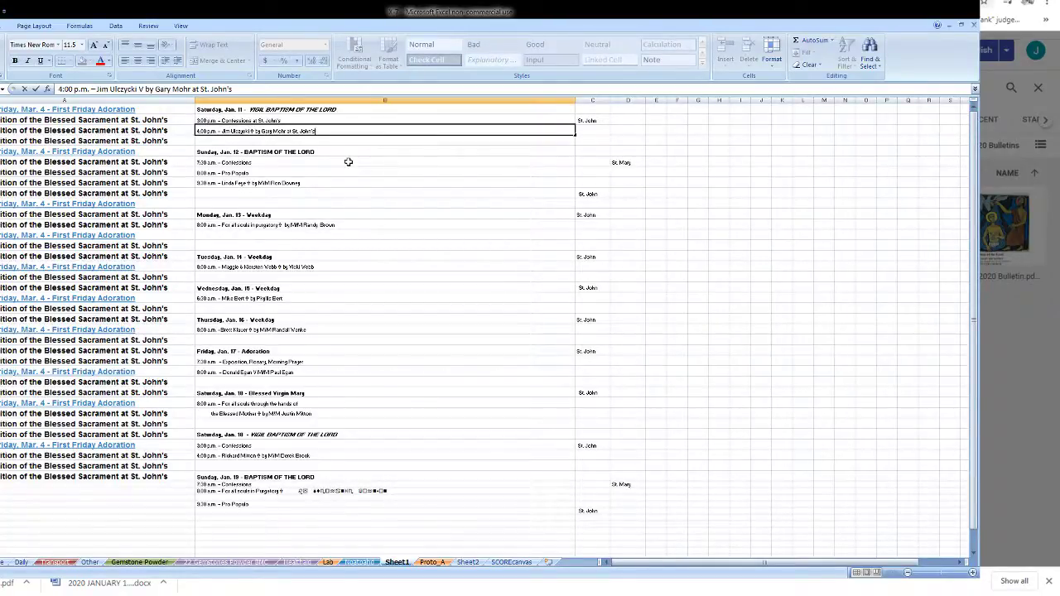
pyautogui.click(349, 162)
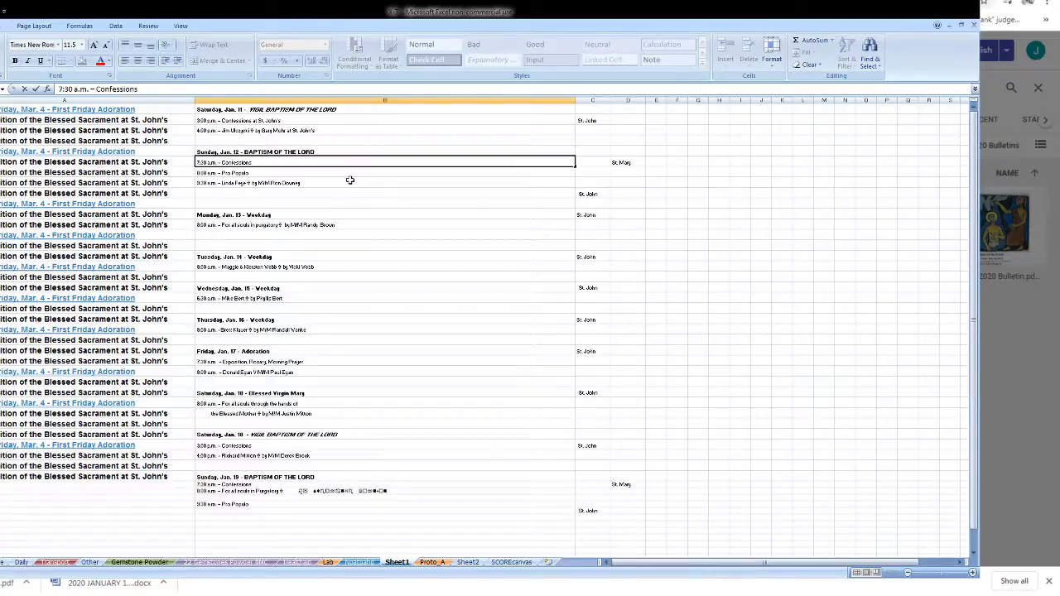
pyautogui.doubleClick(350, 183)
pyautogui.hotkey('ctrl', 'v')
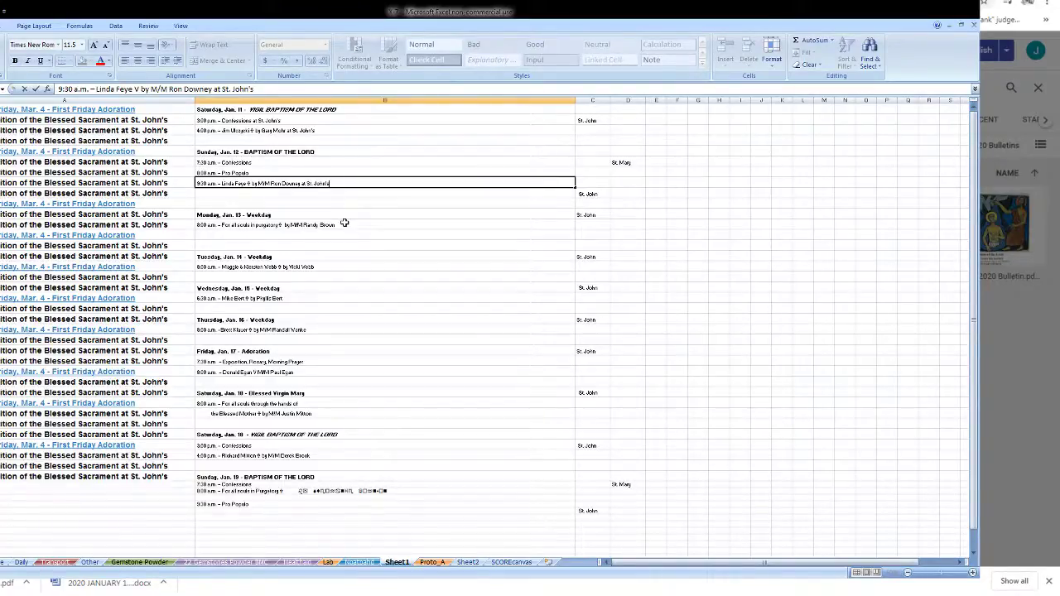
pyautogui.doubleClick(345, 224)
pyautogui.hotkey('ctrl', 'v')
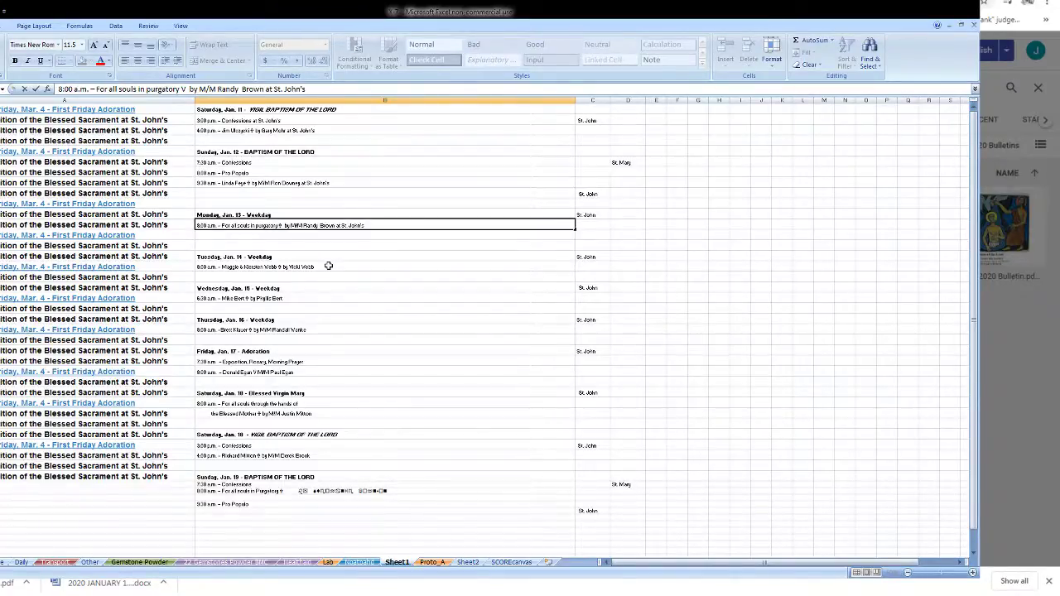
pyautogui.doubleClick(329, 266)
pyautogui.hotkey('ctrl', 'v')
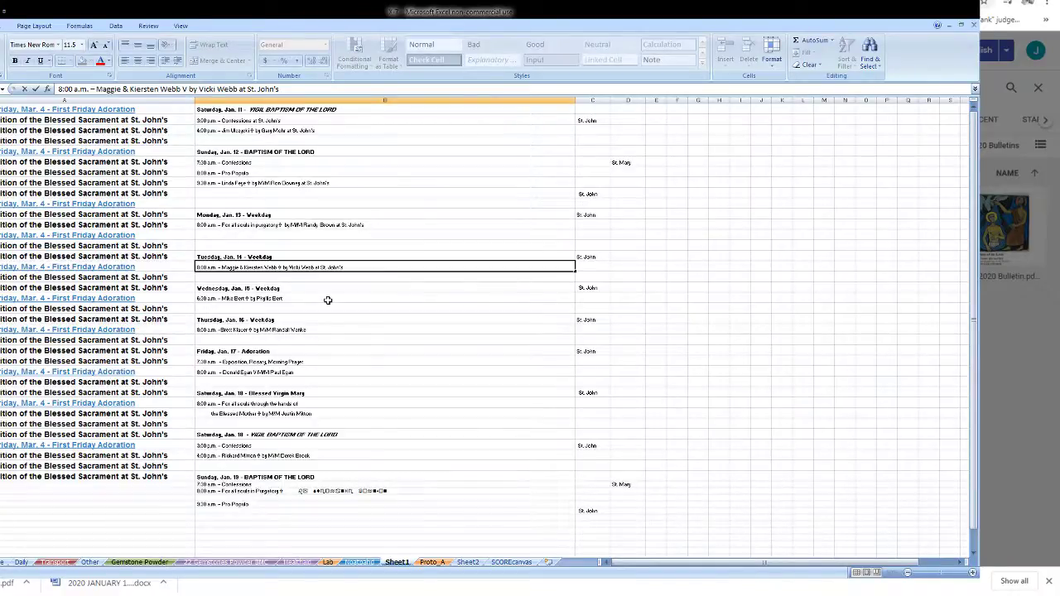
pyautogui.doubleClick(328, 300)
pyautogui.hotkey('ctrl', 'v')
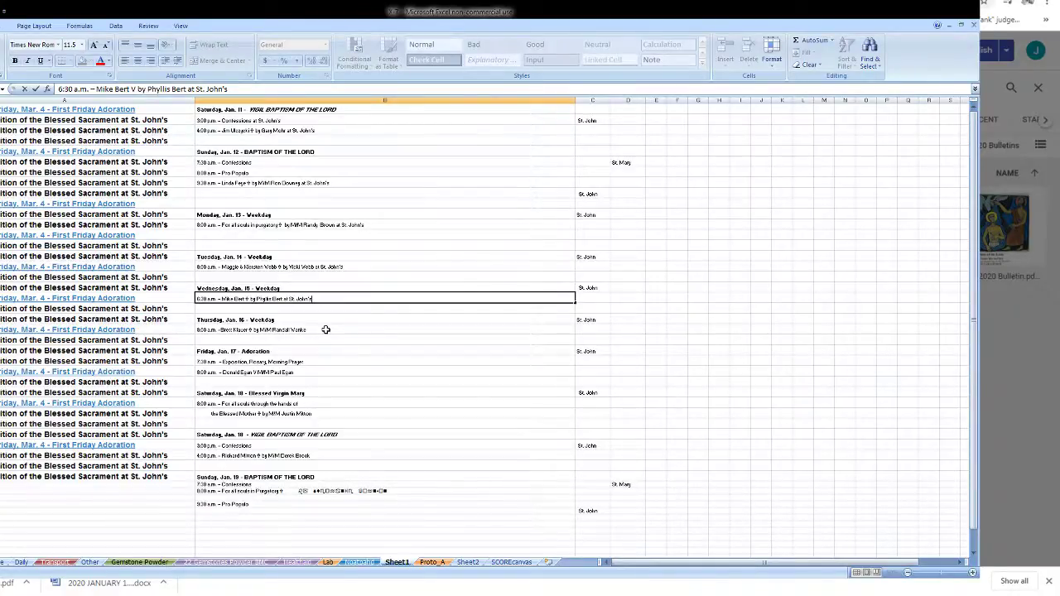
pyautogui.doubleClick(326, 330)
pyautogui.hotkey('ctrl', 'v')
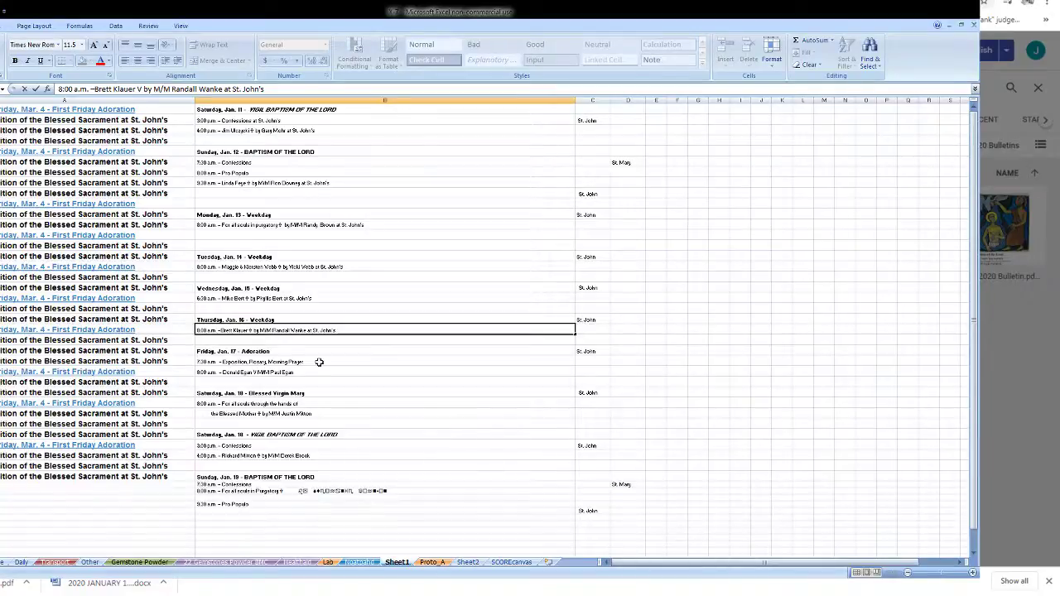
# - Append 'at St. John's' to the Friday, Saturday Jan. 18 and Jan. 19 9:30 a.m. lines
pyautogui.doubleClick(318, 362)
pyautogui.hotkey('ctrl', 'v')
pyautogui.click(314, 371)
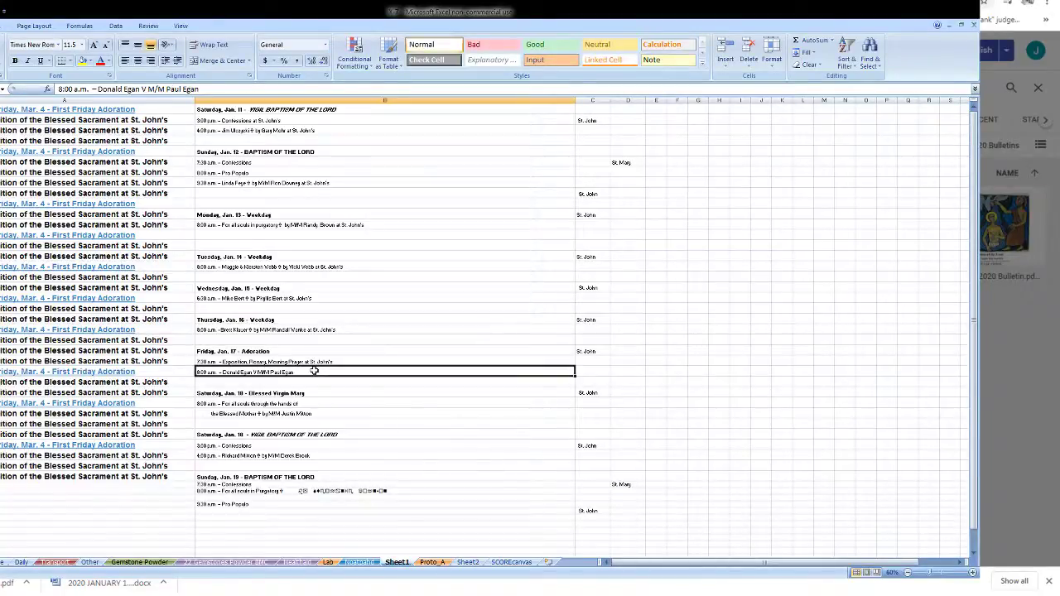
pyautogui.doubleClick(314, 371)
pyautogui.hotkey('ctrl', 'v')
pyautogui.doubleClick(316, 404)
pyautogui.hotkey('ctrl', 'v')
pyautogui.click(320, 412)
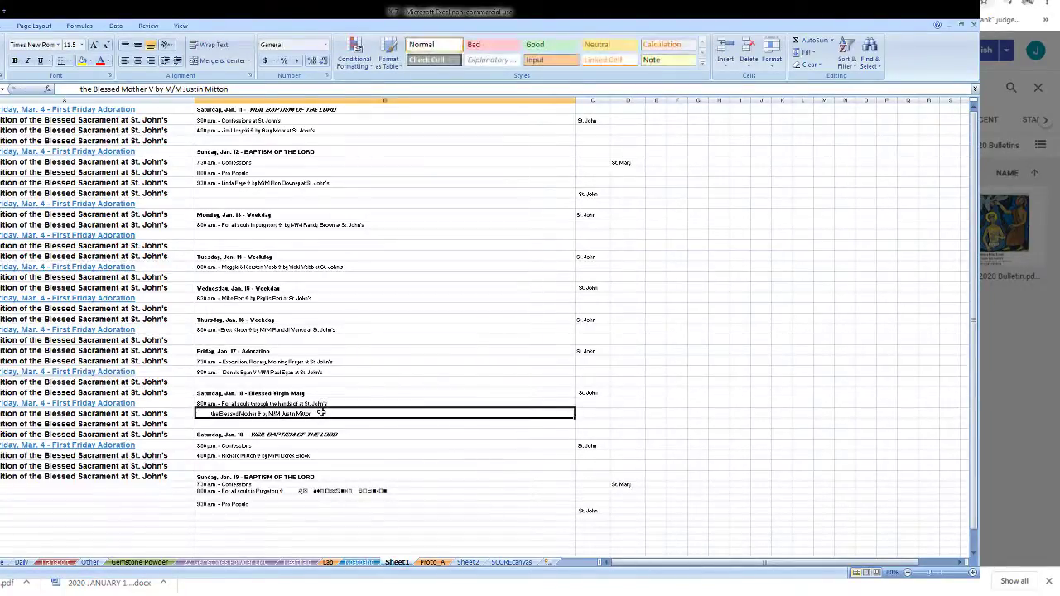
pyautogui.doubleClick(320, 413)
pyautogui.hotkey('ctrl', 'v')
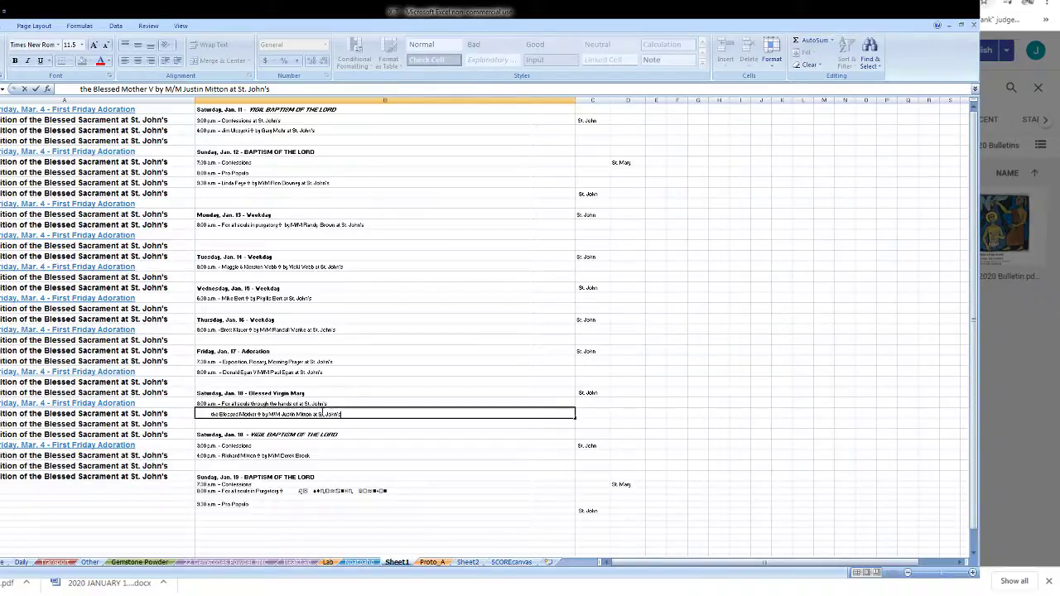
pyautogui.doubleClick(332, 445)
pyautogui.hotkey('ctrl', 'v')
pyautogui.click(340, 455)
pyautogui.doubleClick(340, 455)
pyautogui.hotkey('ctrl', 'v')
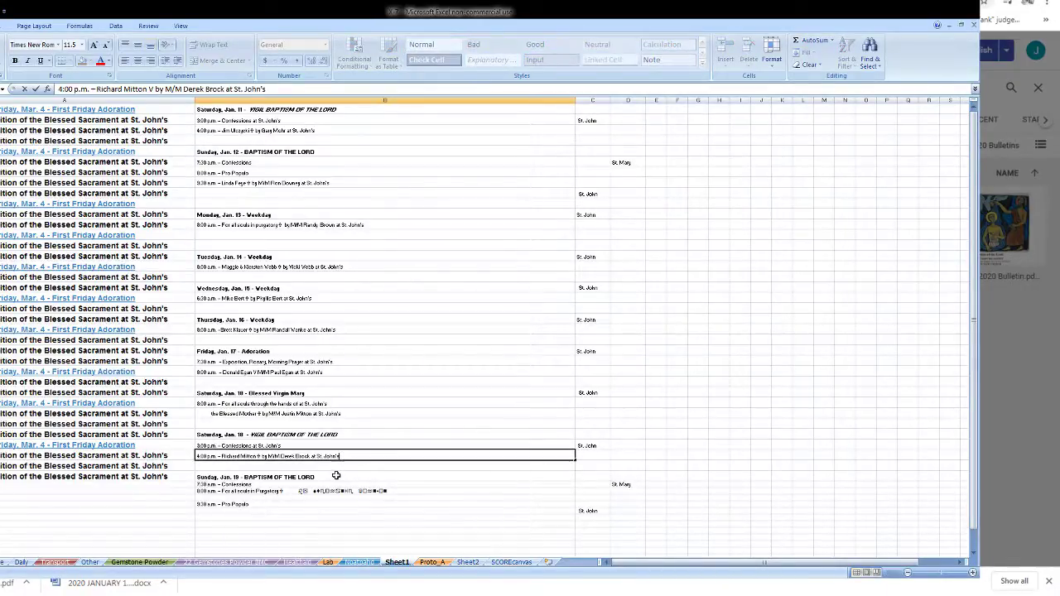
pyautogui.doubleClick(389, 502)
pyautogui.hotkey('ctrl', 'v')
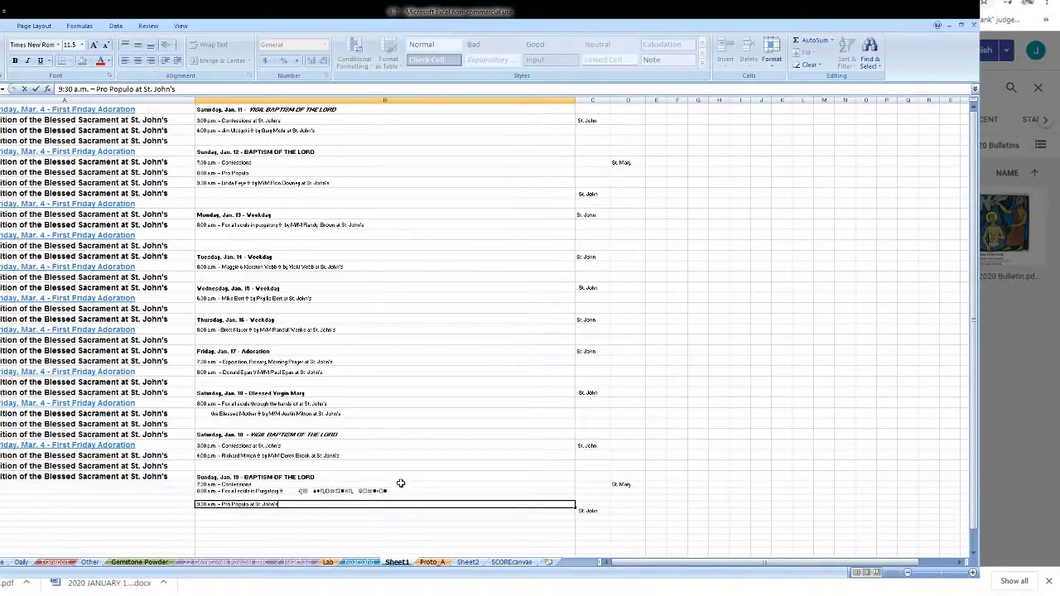
# - End the Jan. 19 and Jan. 12 Sunday morning Confessions and Mass lines with 'at St. Mary's'
pyautogui.click(402, 485)
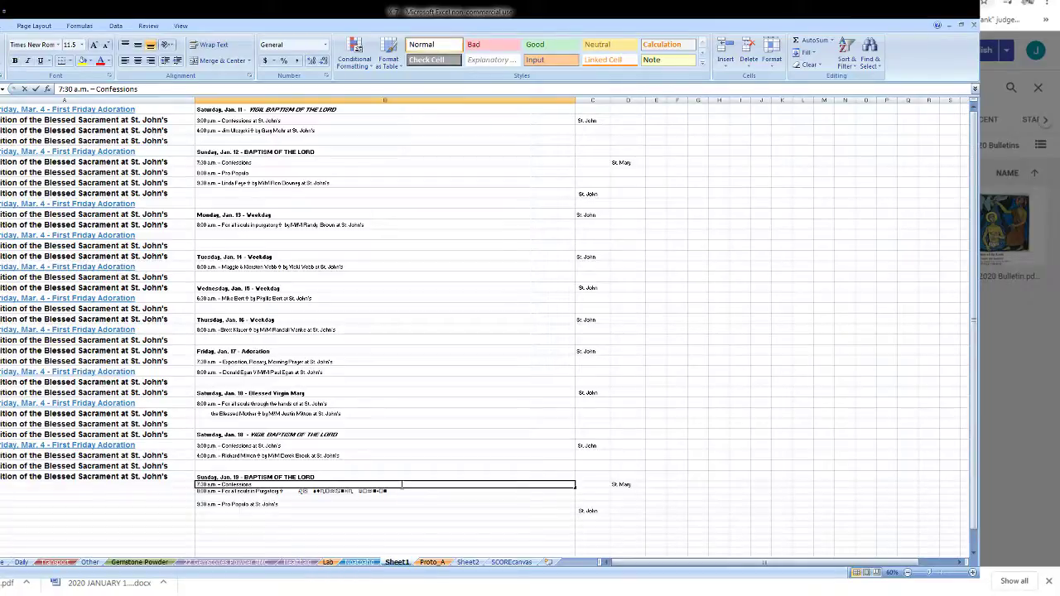
pyautogui.doubleClick(402, 485)
pyautogui.hotkey('ctrl', 'v')
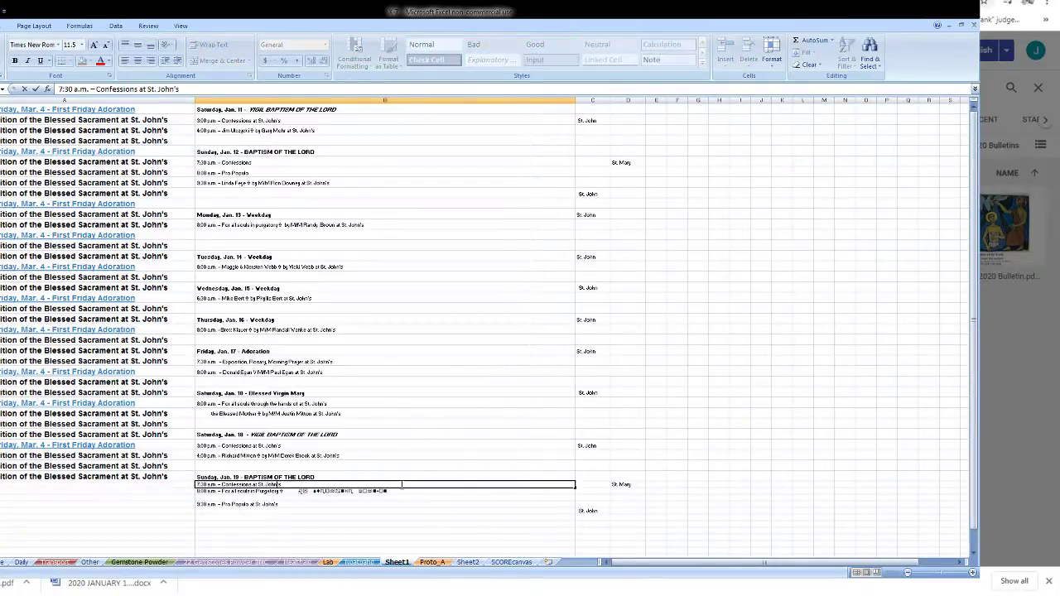
pyautogui.press('BackSpace')
pyautogui.press('BackSpace')
pyautogui.press('BackSpace')
pyautogui.press('BackSpace')
pyautogui.press('BackSpace')
pyautogui.press('BackSpace')
pyautogui.write("Mary's")
pyautogui.hotkey('ctrl', 'shift', 'Left')
pyautogui.hotkey('ctrl', 'shift', 'Left')
pyautogui.hotkey('ctrl', 'shift', 'Left')
pyautogui.press('Return')
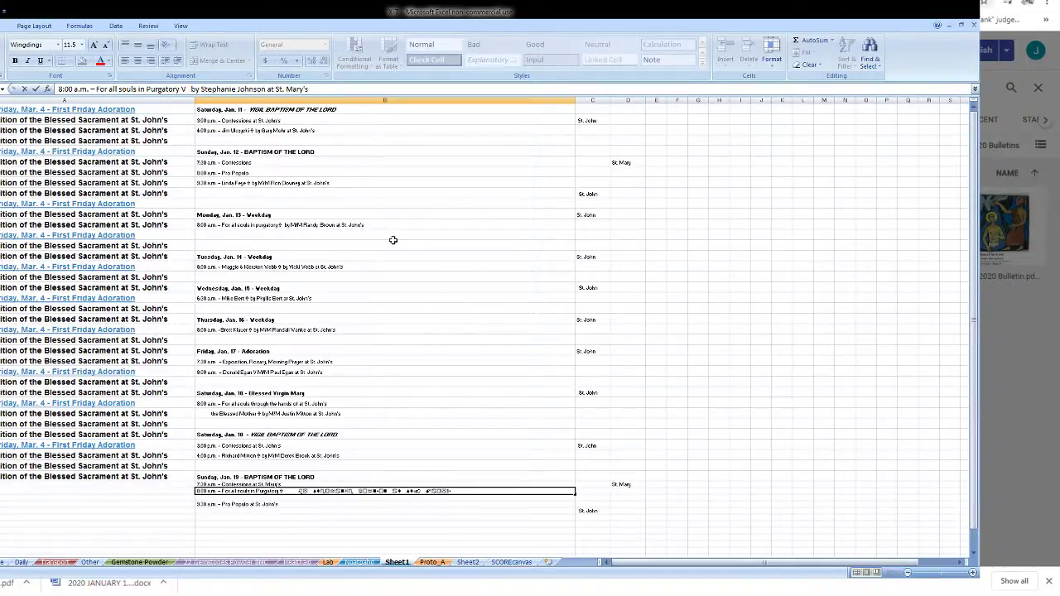
pyautogui.click(383, 164)
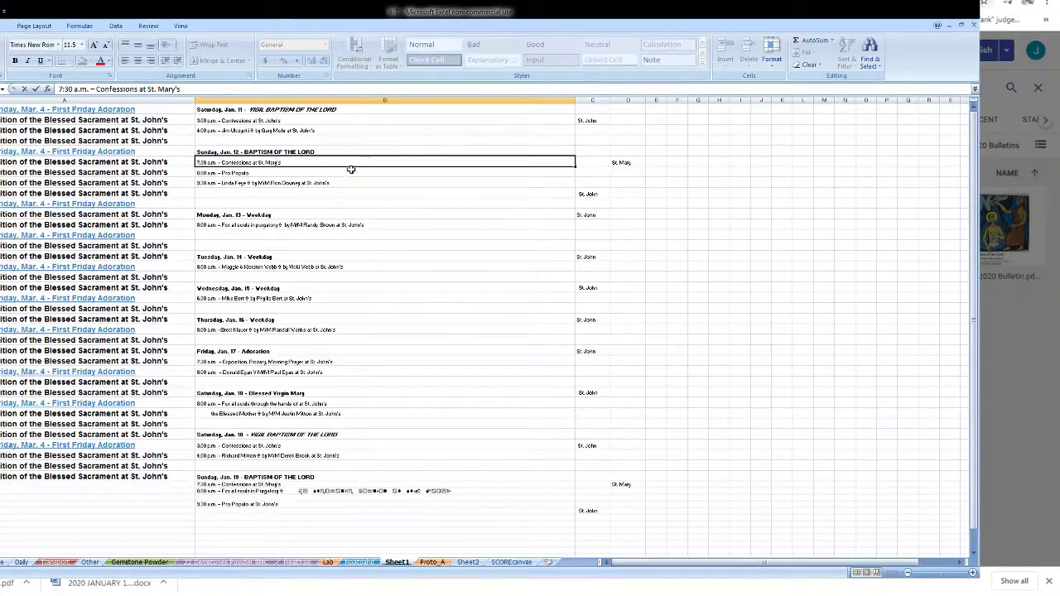
pyautogui.click(351, 169)
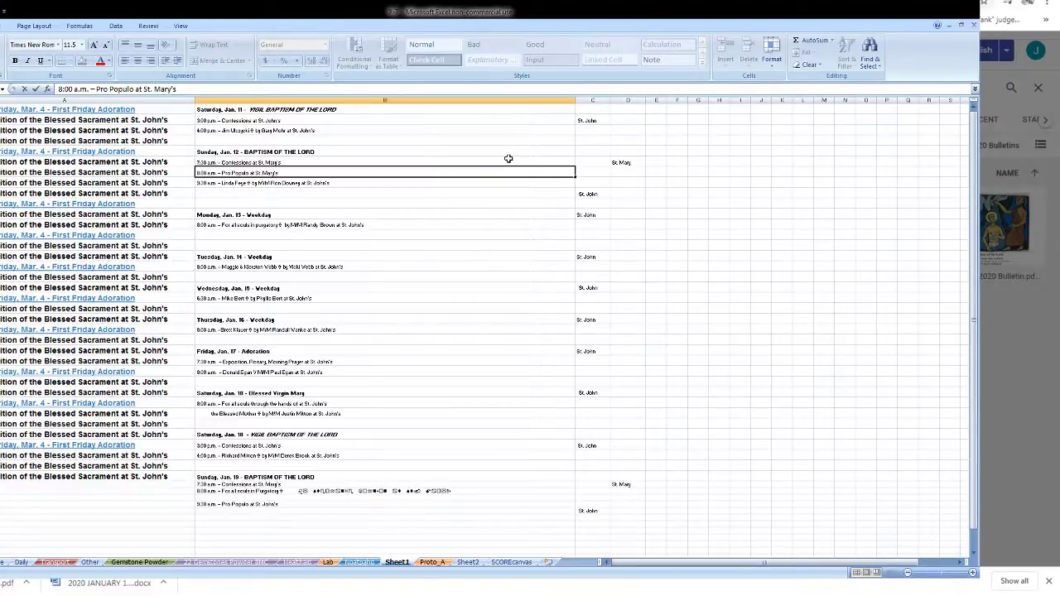
pyautogui.press('Return')
pyautogui.press('Right')
pyautogui.press('Right')
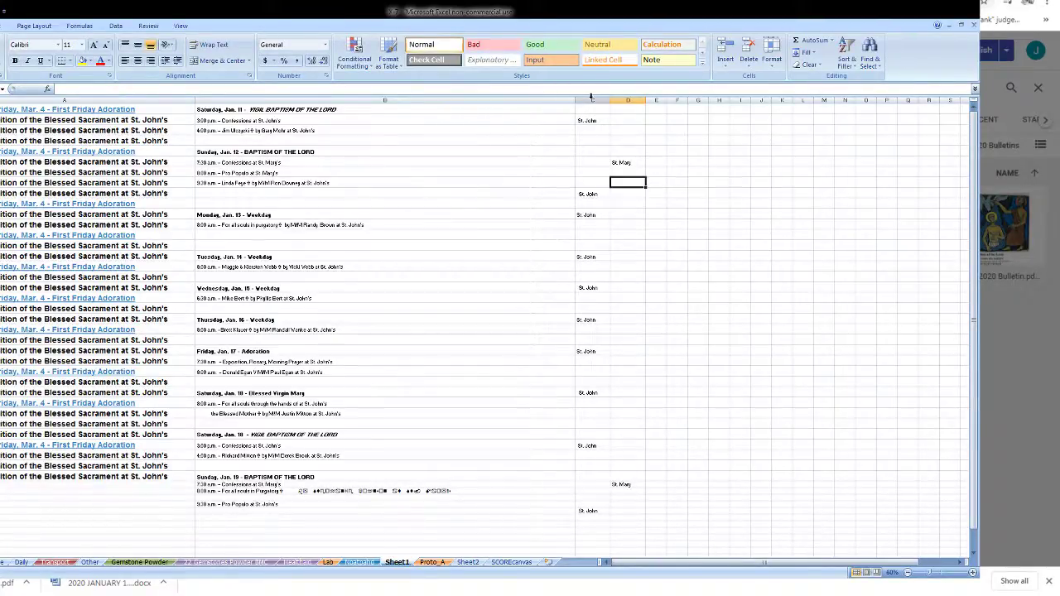
# - Clear the St. John notes in columns C–F, AutoFit column B, and shift Monday, Jan. 13 up a row
pyautogui.moveTo(591, 98); pyautogui.dragTo(660, 98)
pyautogui.press('Delete')
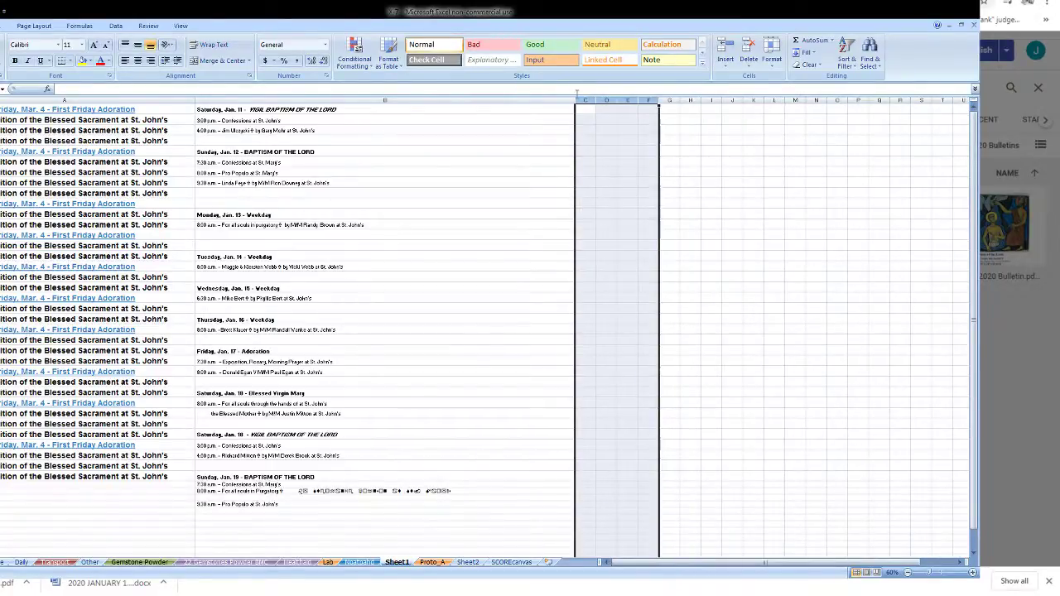
pyautogui.doubleClick(577, 98)
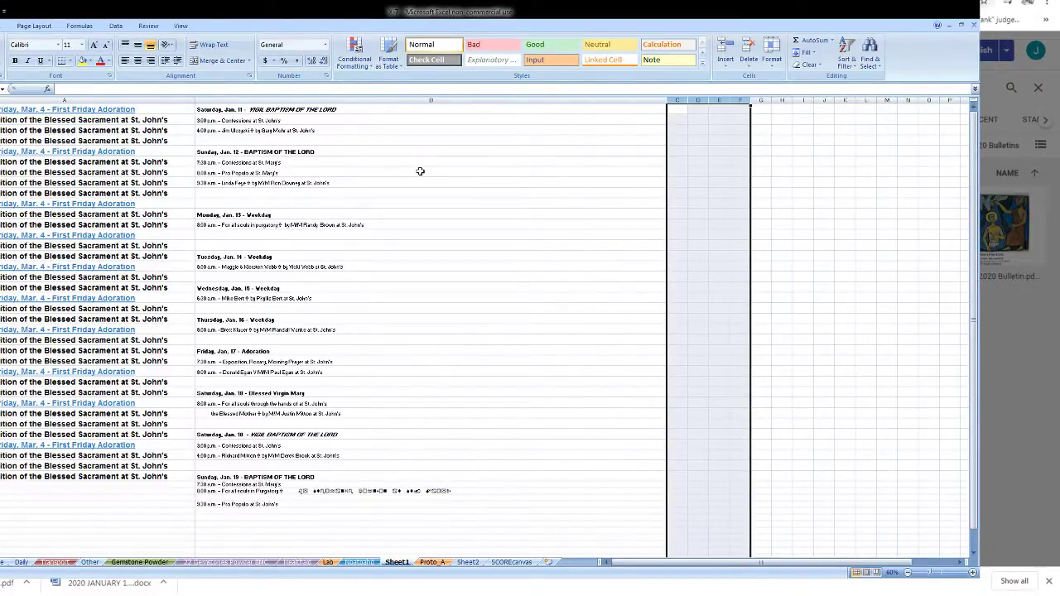
pyautogui.moveTo(277, 214); pyautogui.dragTo(279, 214)
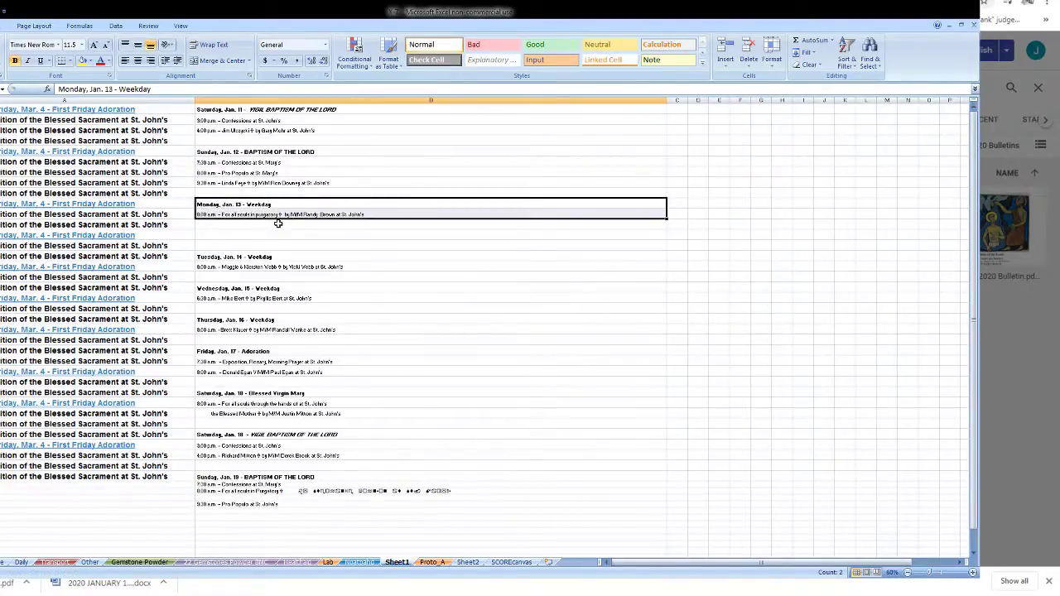
pyautogui.moveTo(278, 257); pyautogui.dragTo(290, 237)
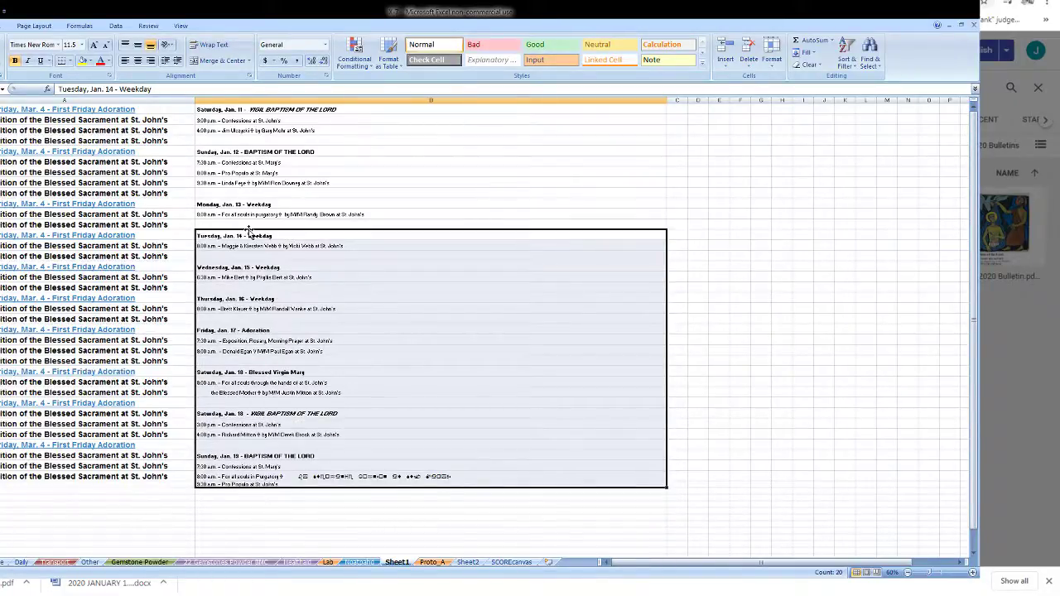
# - Extend the old column A entries one row down and copy the Friday, Mar. 4 heading cell
pyautogui.click(190, 132)
pyautogui.hotkey('ctrl', 'shift', 'Down')
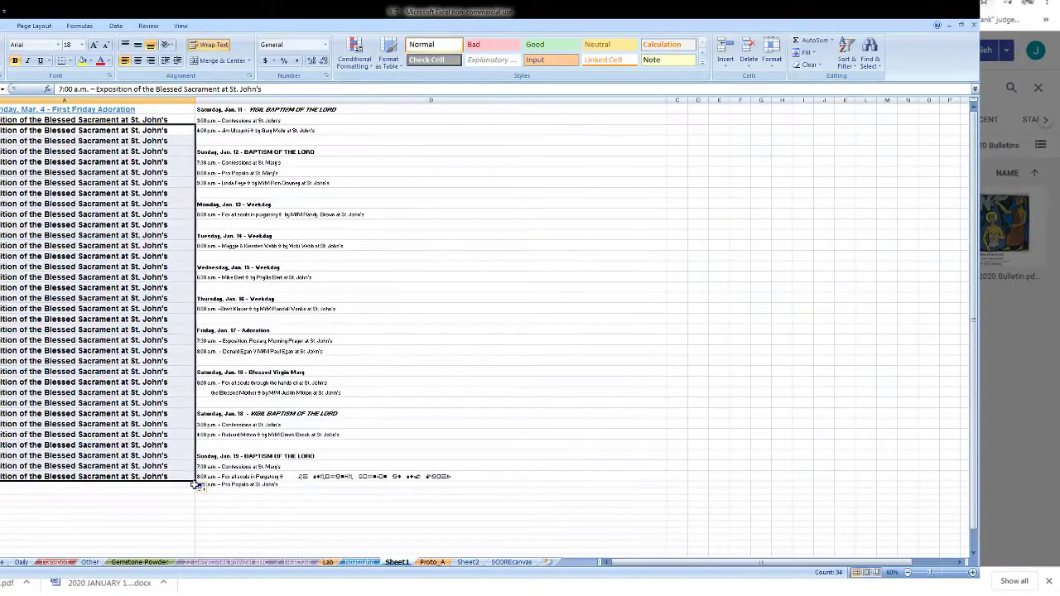
pyautogui.moveTo(198, 486); pyautogui.dragTo(198, 497)
pyautogui.click(150, 108)
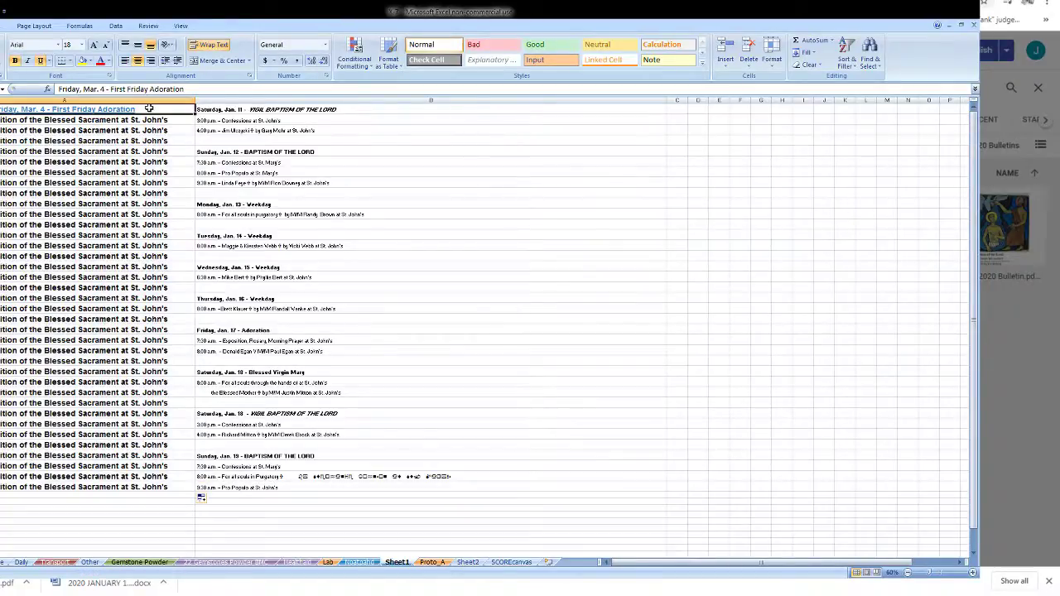
pyautogui.hotkey('ctrl', 'c')
# - Paste the Friday, Mar. 4 heading format into the column A cells beside the Jan. 12–19 headings
pyautogui.click(164, 151)
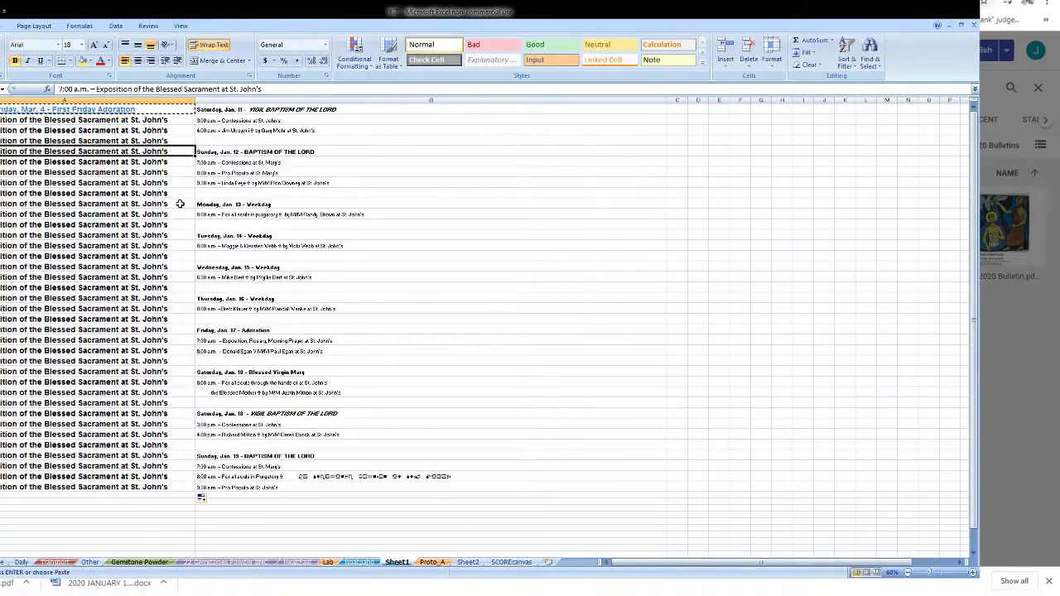
pyautogui.keyDown('ctrl'); pyautogui.click(179, 203); pyautogui.keyUp('ctrl')
pyautogui.keyDown('ctrl'); pyautogui.click(181, 235); pyautogui.keyUp('ctrl')
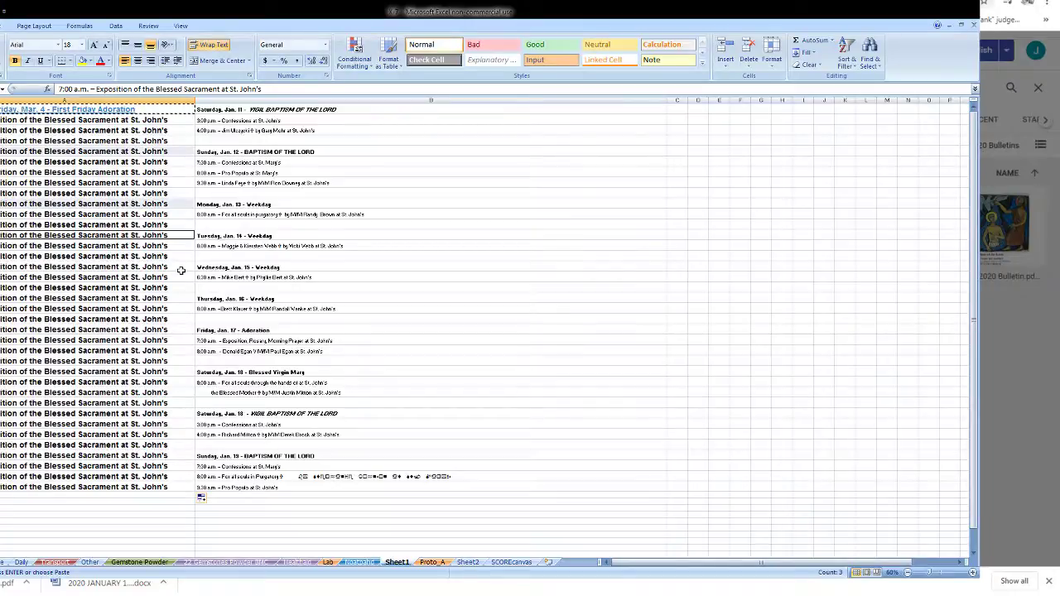
pyautogui.keyDown('ctrl'); pyautogui.click(180, 270); pyautogui.keyUp('ctrl')
pyautogui.keyDown('ctrl'); pyautogui.click(182, 299); pyautogui.keyUp('ctrl')
pyautogui.keyDown('ctrl'); pyautogui.click(184, 329); pyautogui.keyUp('ctrl')
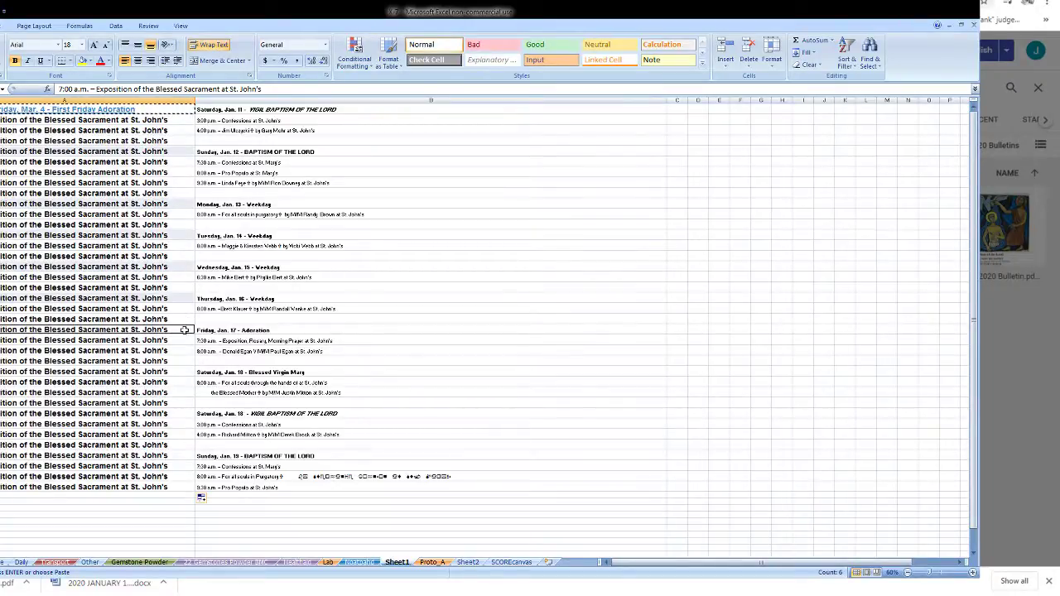
pyautogui.keyDown('ctrl'); pyautogui.click(186, 372); pyautogui.keyUp('ctrl')
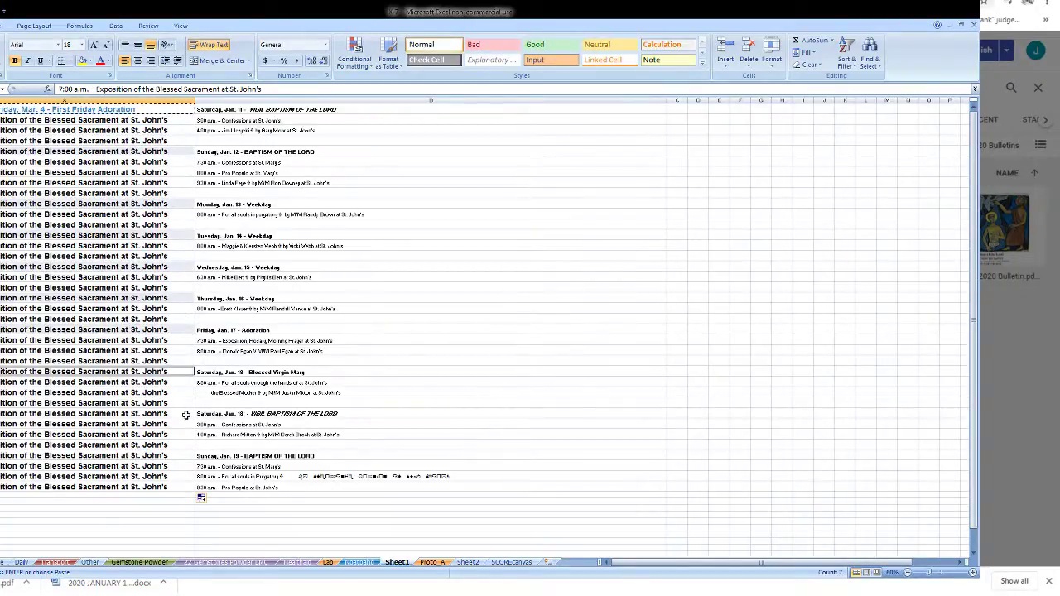
pyautogui.keyDown('ctrl'); pyautogui.click(186, 414); pyautogui.keyUp('ctrl')
pyautogui.keyDown('ctrl'); pyautogui.click(188, 455); pyautogui.keyUp('ctrl')
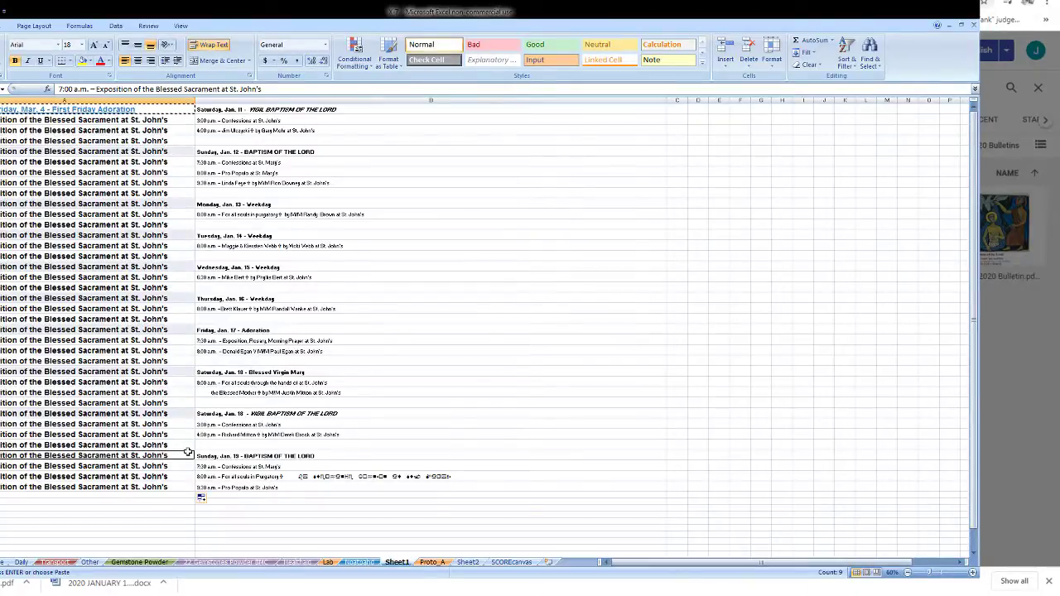
pyautogui.hotkey('ctrl', 'v')
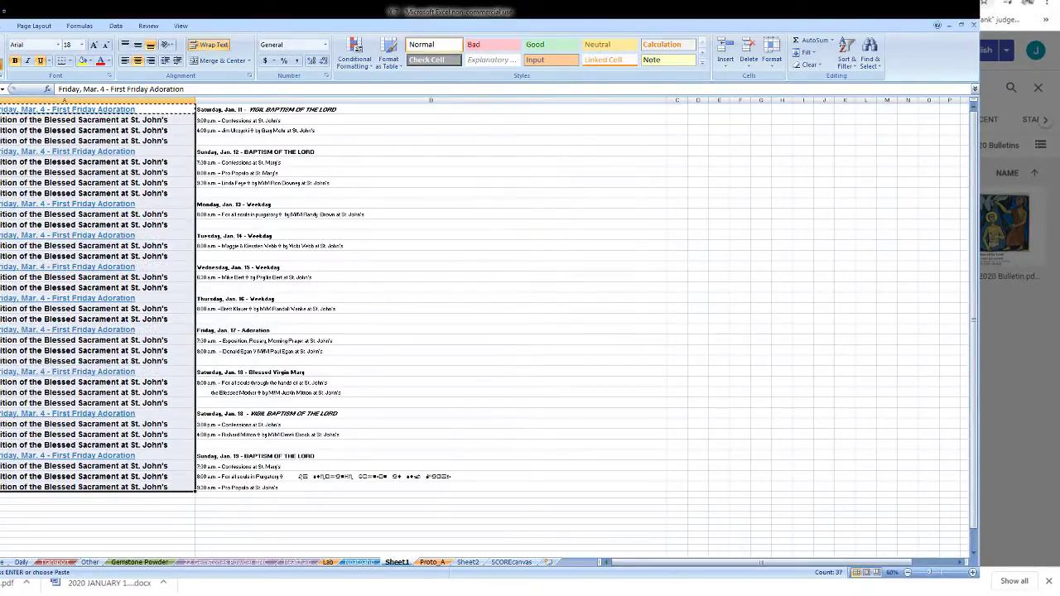
# - Format-paint column A's styling onto the column B schedule, make it bold, and copy it
pyautogui.hotkey('alt', 'h')
pyautogui.press('f')
pyautogui.press('p')
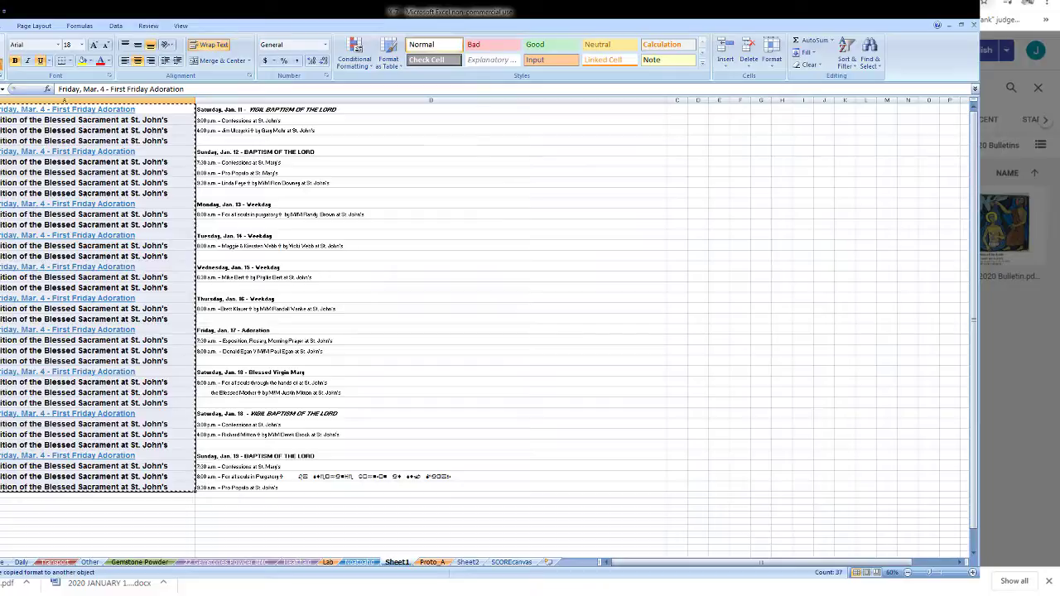
pyautogui.click(317, 109)
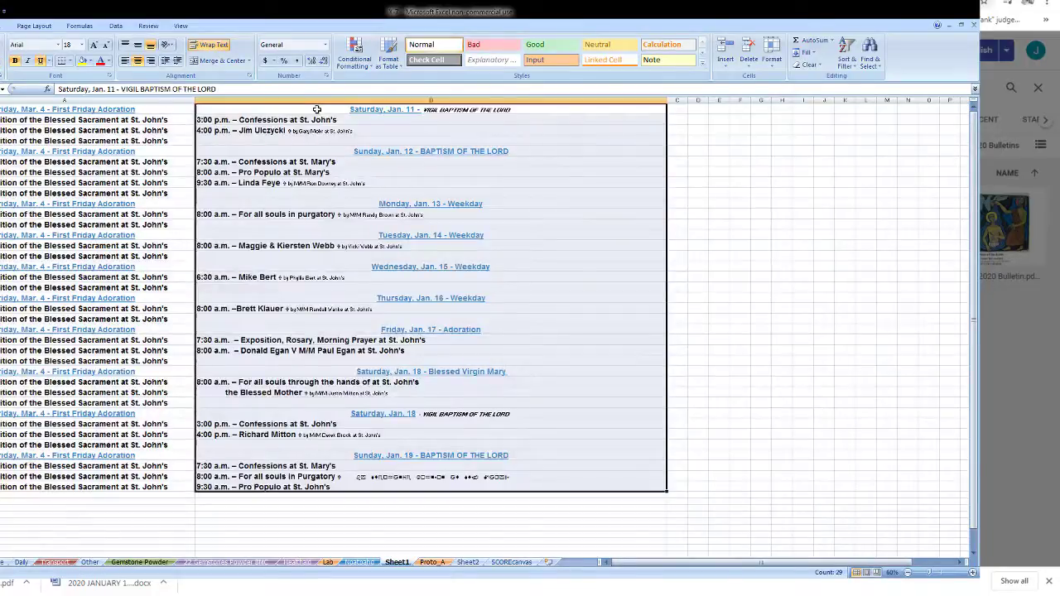
pyautogui.hotkey('ctrl', 'z')
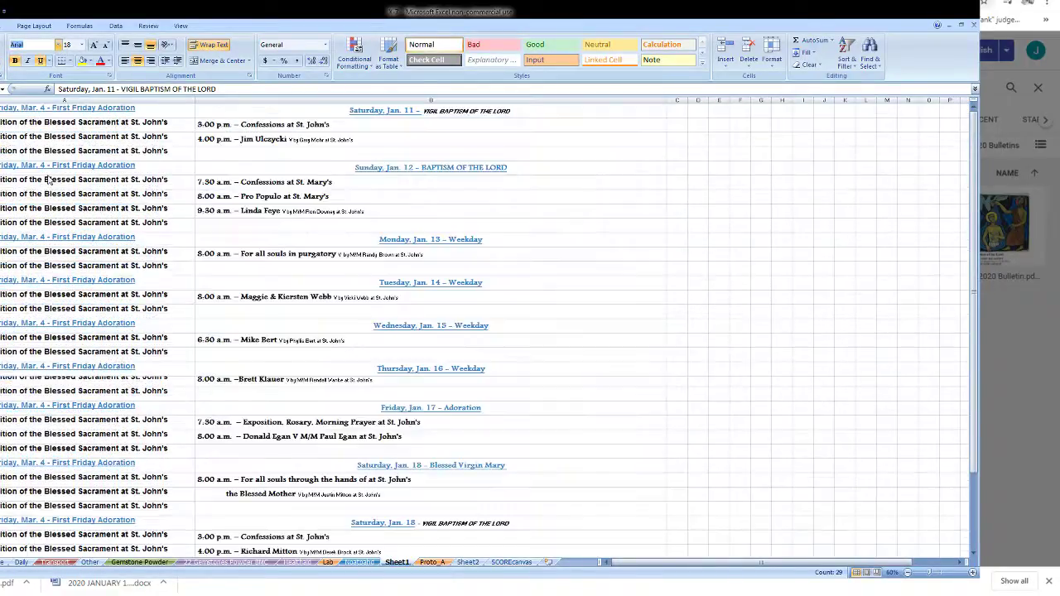
pyautogui.hotkey('ctrl', 'y')
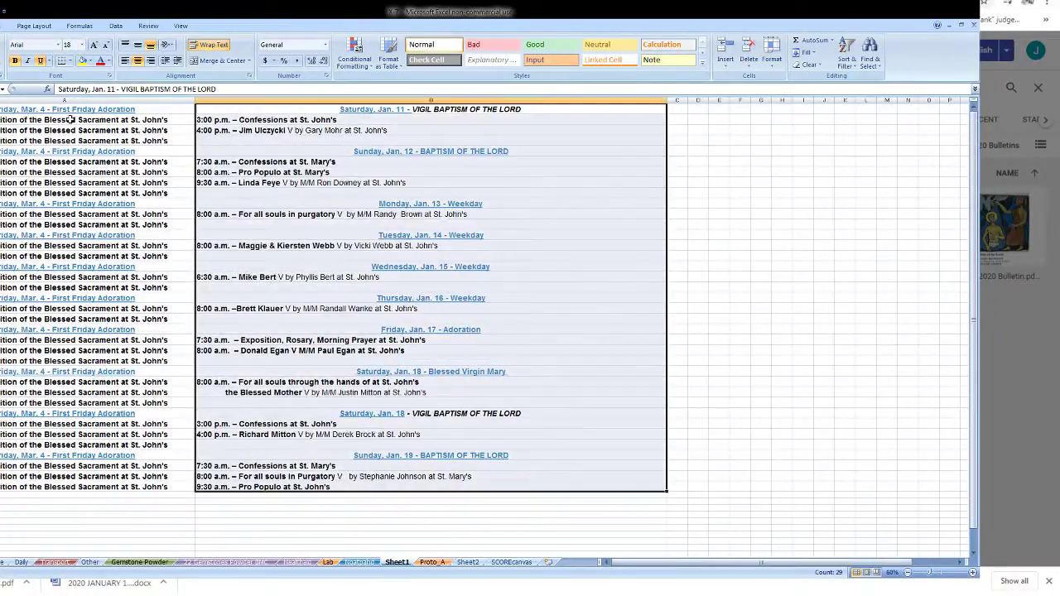
pyautogui.click(21, 62)
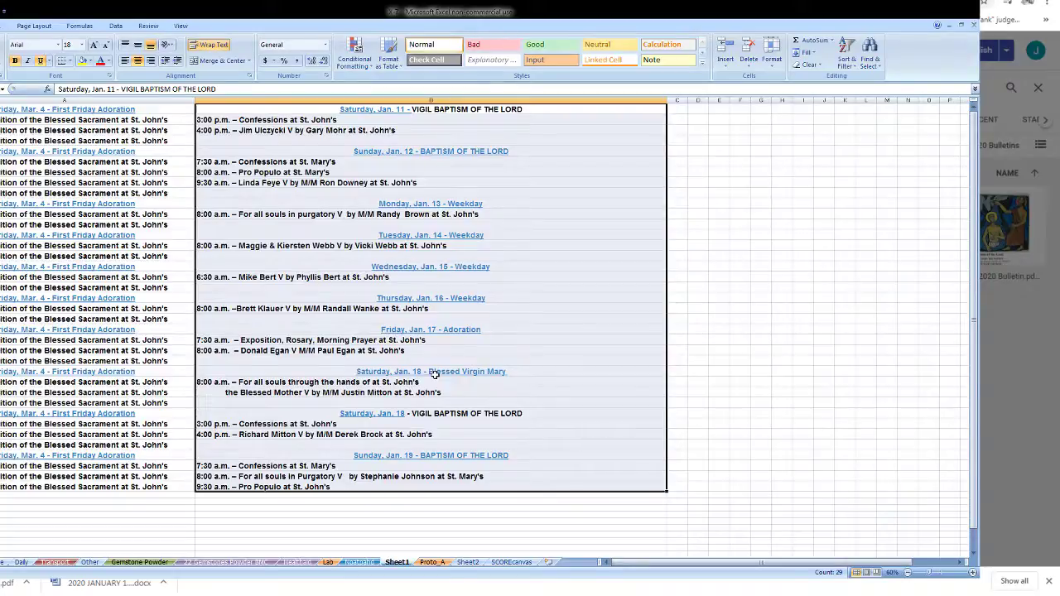
pyautogui.hotkey('ctrl', 'c')
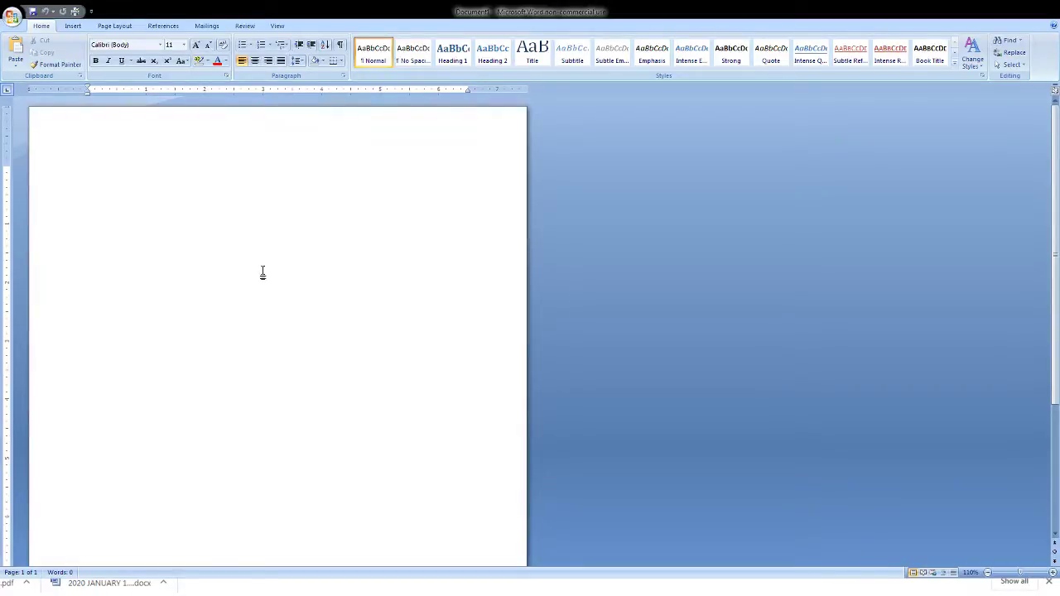
# - Paste the schedule into the blank Word document and zoom out to see both pages
pyautogui.hotkey('ctrl', 'v')
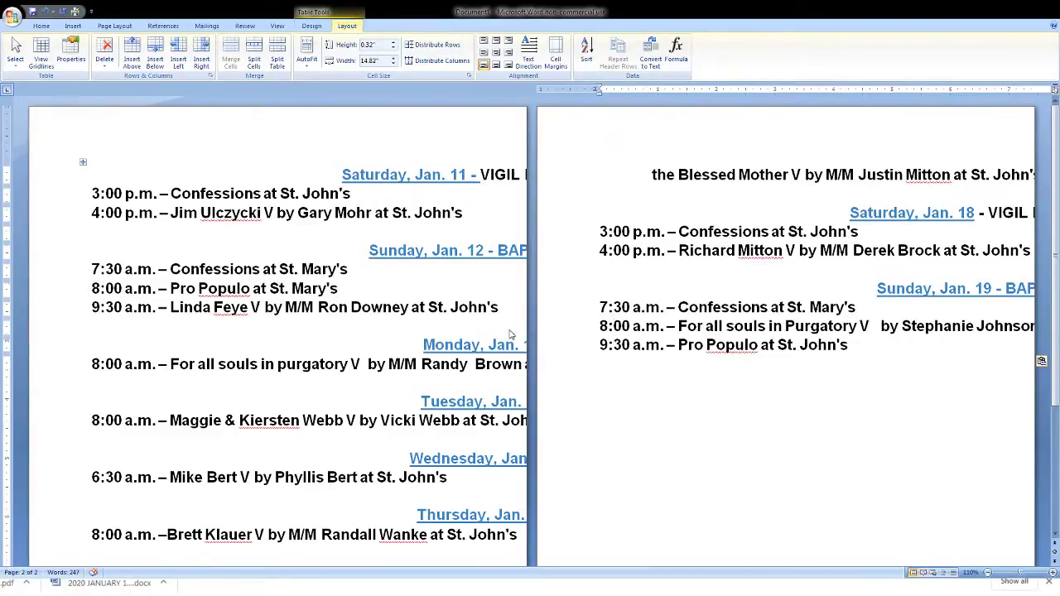
pyautogui.hotkey('ctrl', 'a')
pyautogui.click(987, 572)
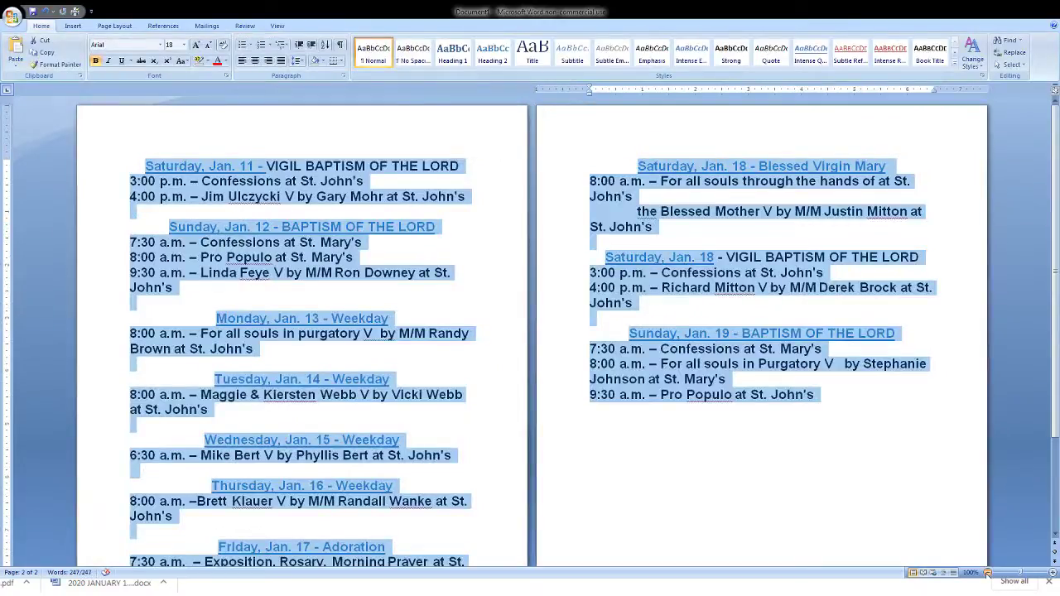
pyautogui.click(987, 573)
pyautogui.click(988, 572)
# - Give the 11 and 18 VIGIL BAPTISM OF THE LORD headings Saturday's blue underlined style
pyautogui.doubleClick(235, 155)
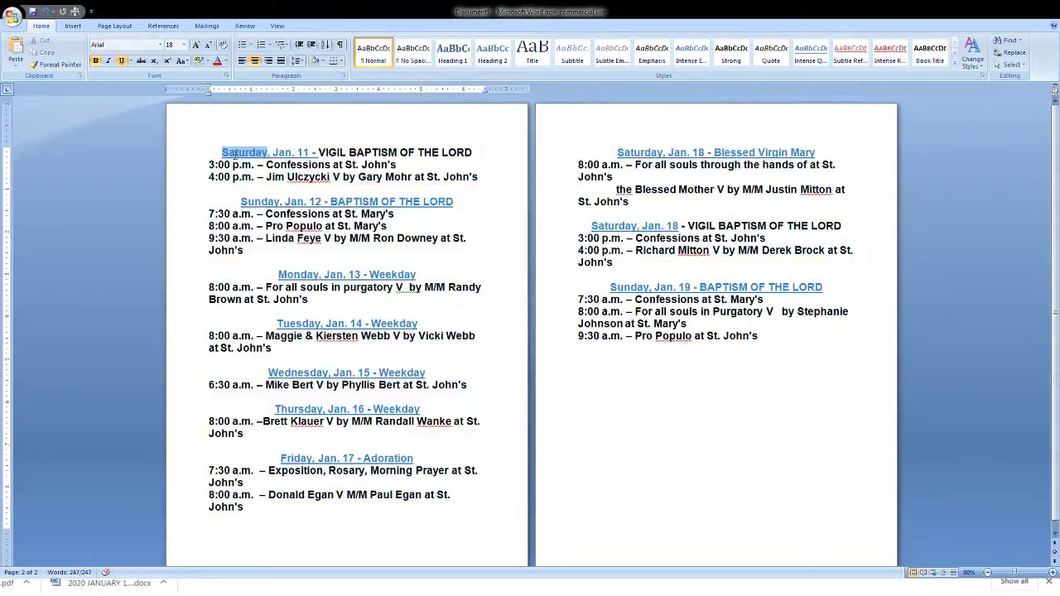
pyautogui.click(60, 66)
pyautogui.moveTo(297, 154); pyautogui.dragTo(473, 155)
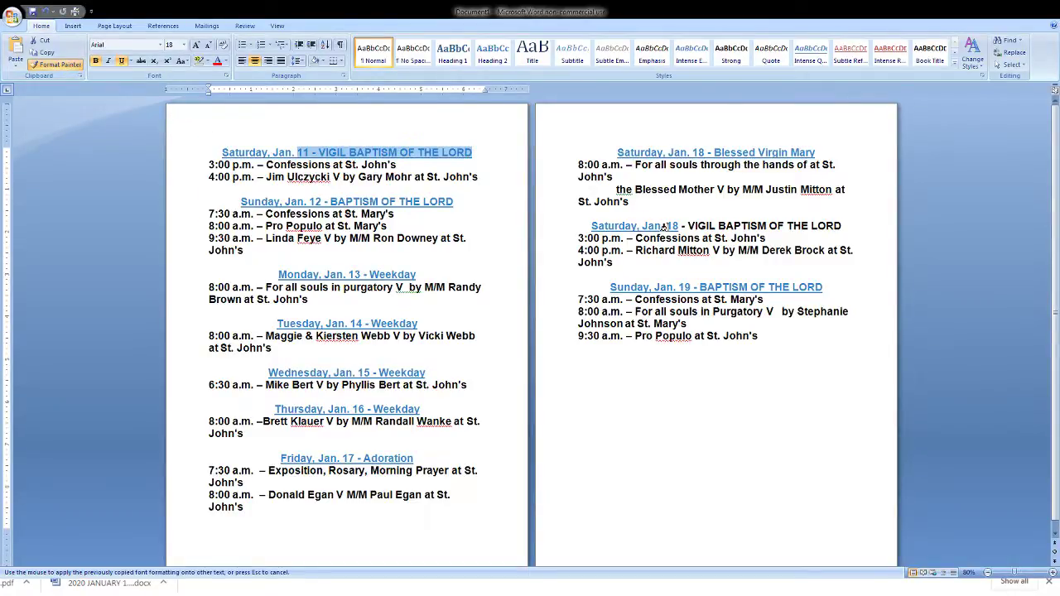
pyautogui.moveTo(666, 226); pyautogui.dragTo(841, 227)
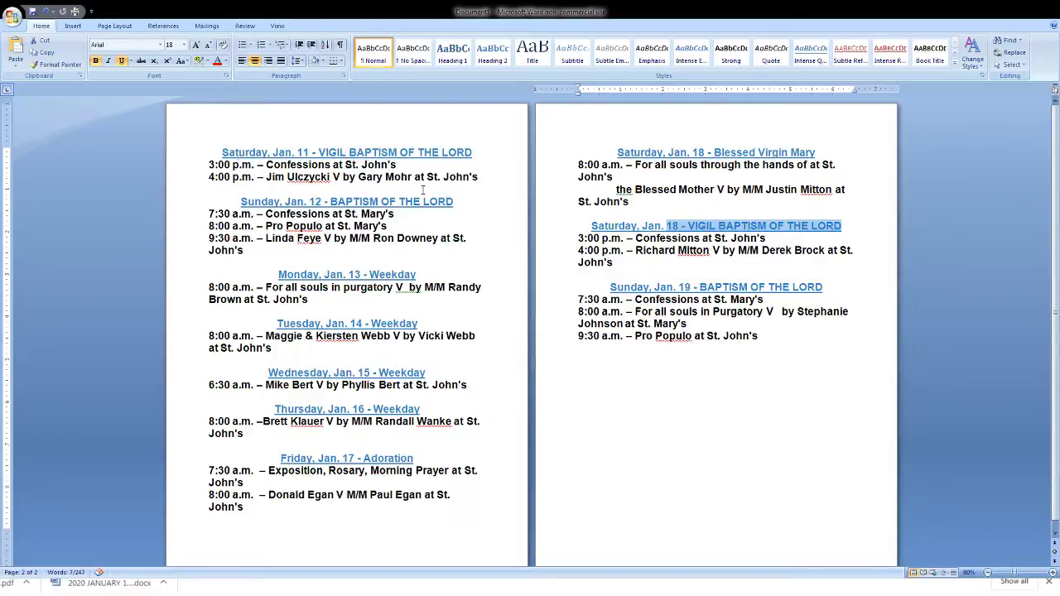
pyautogui.click(238, 155)
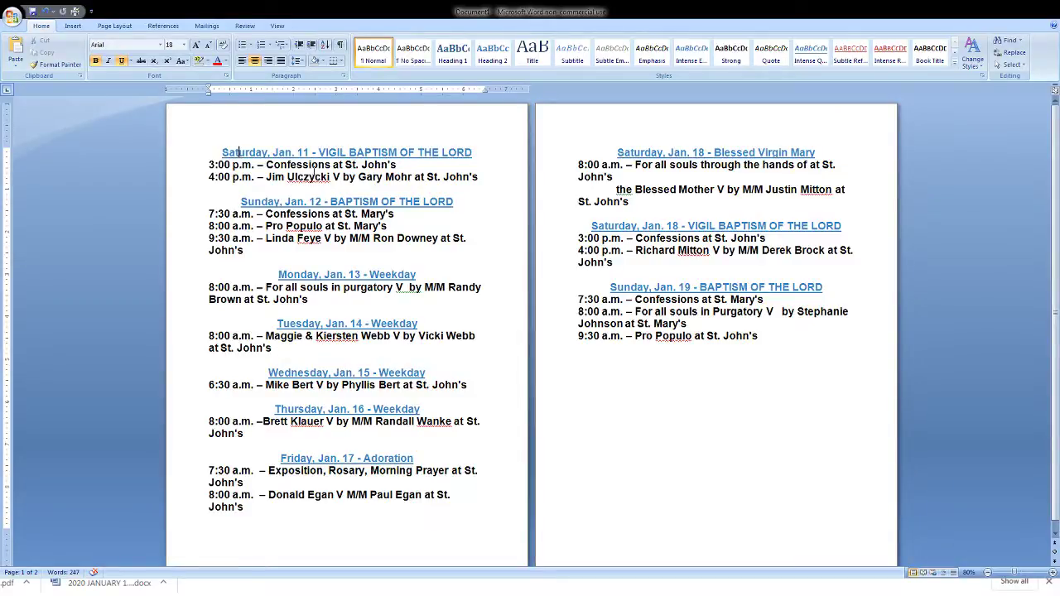
# - Replace the Saturday 4:00 p.m. V with a † cross and paste it over the Sunday, Monday and Tuesday V marks
pyautogui.doubleClick(337, 177)
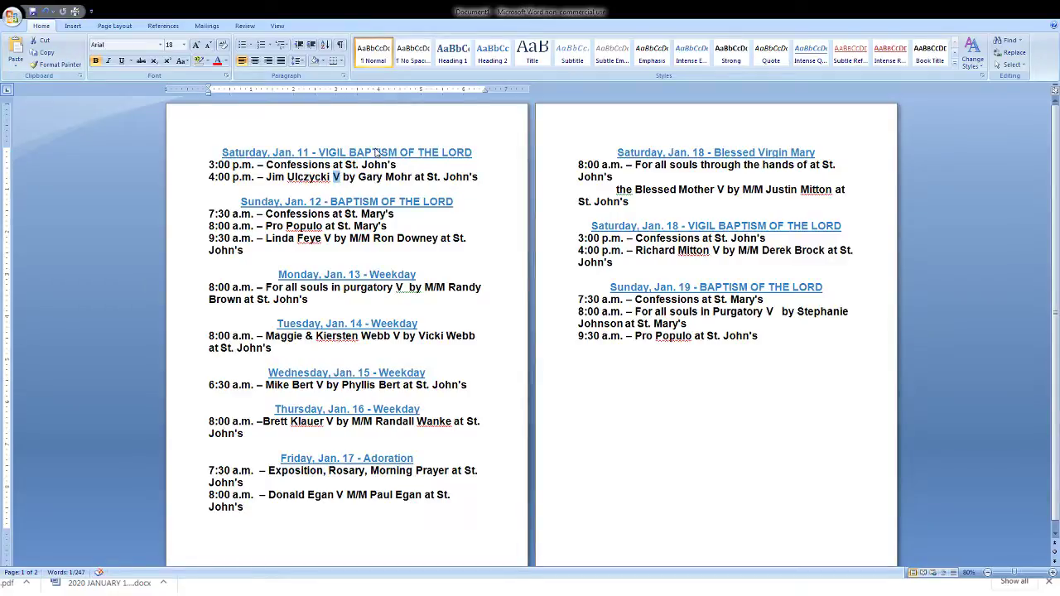
pyautogui.write('†')
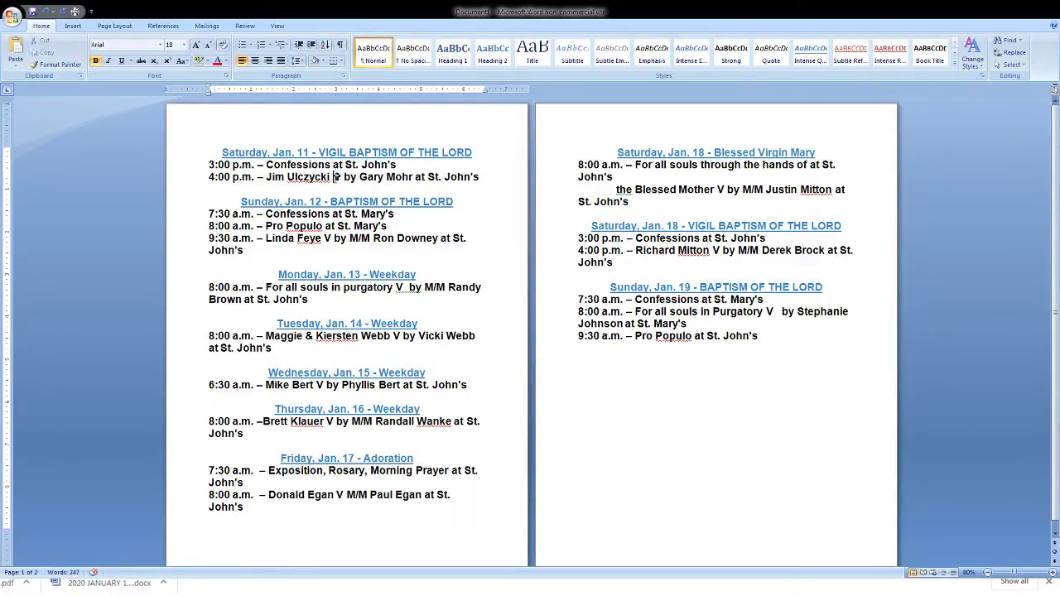
pyautogui.doubleClick(336, 176)
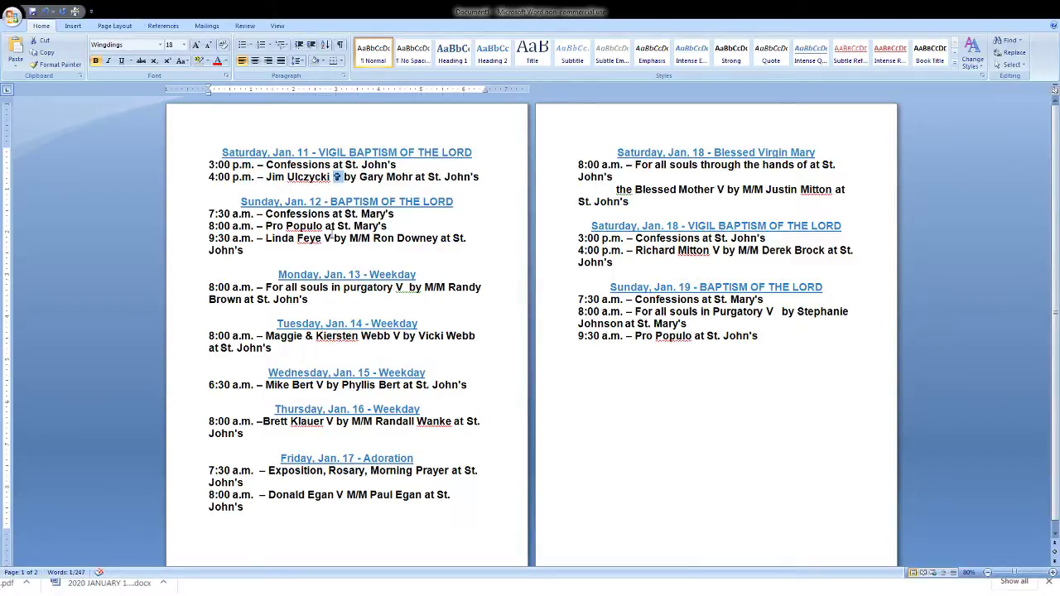
pyautogui.doubleClick(331, 238)
pyautogui.hotkey('ctrl', 'v')
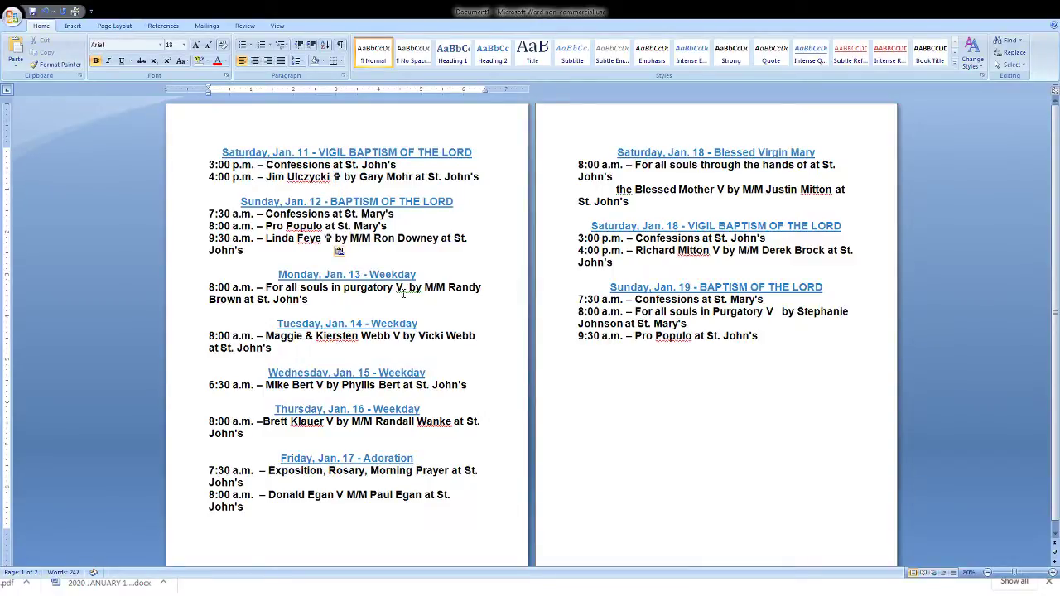
pyautogui.doubleClick(400, 288)
pyautogui.hotkey('ctrl', 'v')
pyautogui.doubleClick(397, 336)
pyautogui.hotkey('ctrl', 'v')
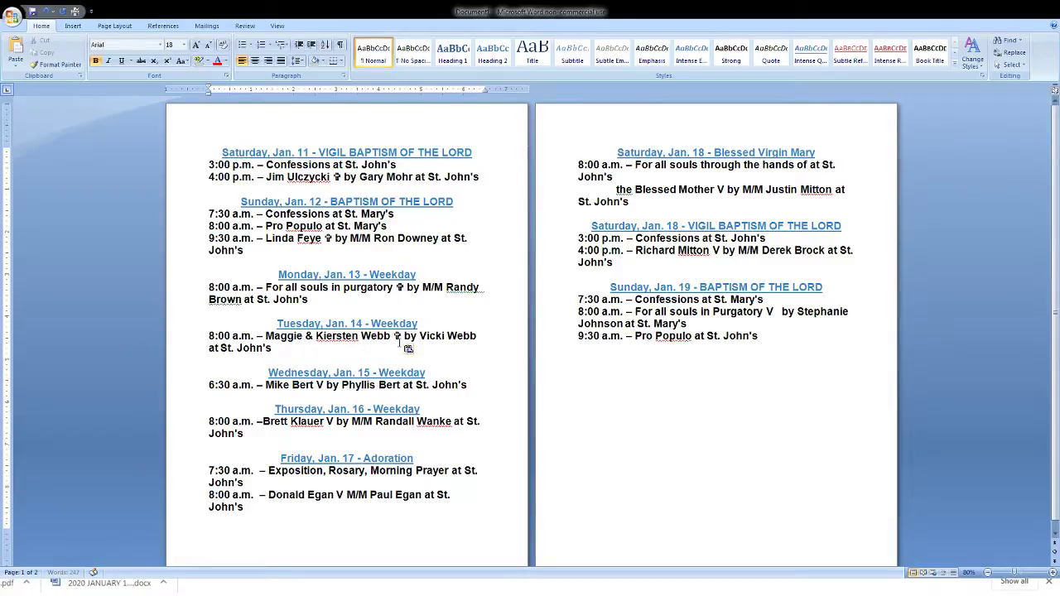
# - Replace the V marks on the Wednesday, Thursday, Friday, Jan. 19 and both Jan. 18 lines with the cross
pyautogui.doubleClick(320, 385)
pyautogui.hotkey('ctrl', 'v')
pyautogui.doubleClick(329, 422)
pyautogui.hotkey('ctrl', 'v')
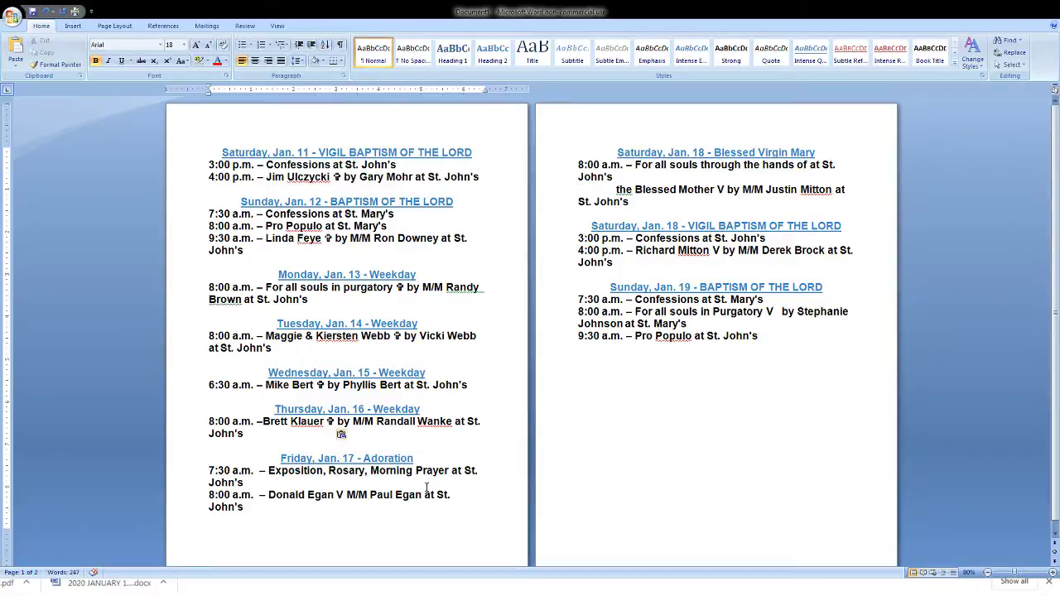
pyautogui.doubleClick(340, 496)
pyautogui.hotkey('ctrl', 'v')
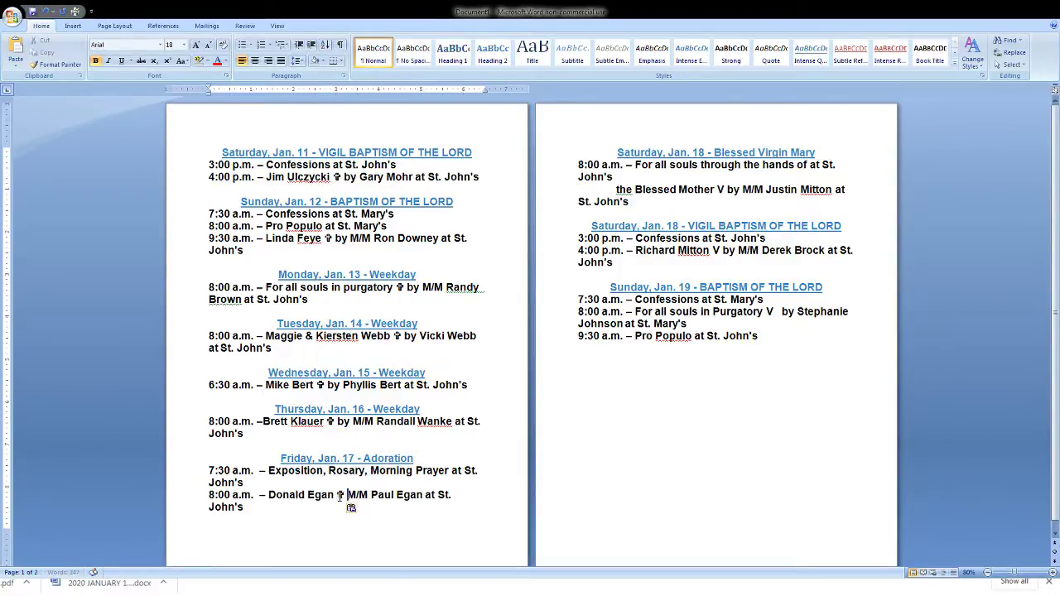
pyautogui.doubleClick(770, 312)
pyautogui.hotkey('ctrl', 'v')
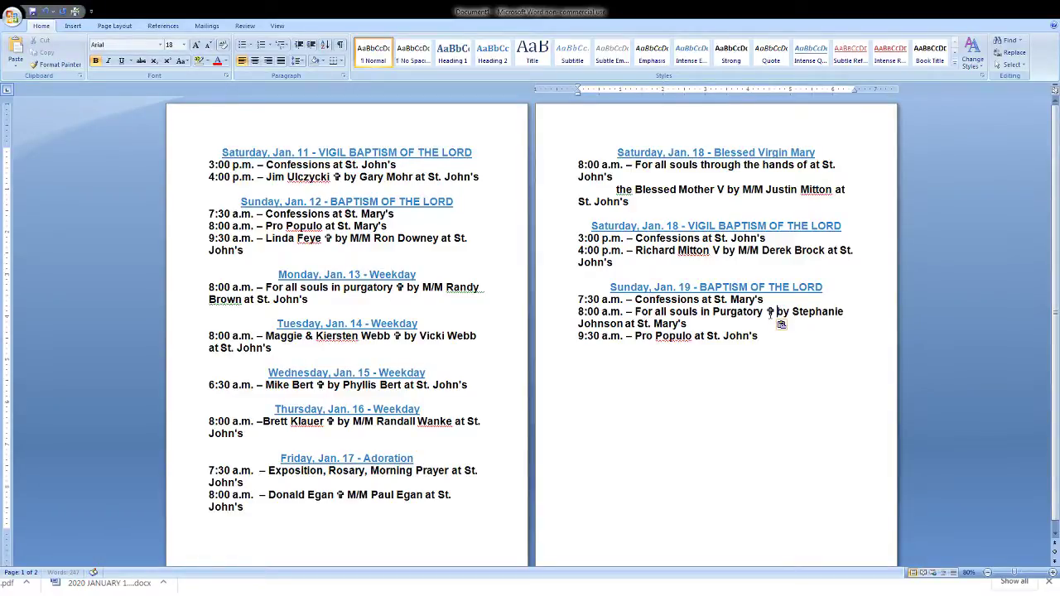
pyautogui.doubleClick(717, 250)
pyautogui.hotkey('ctrl', 'v')
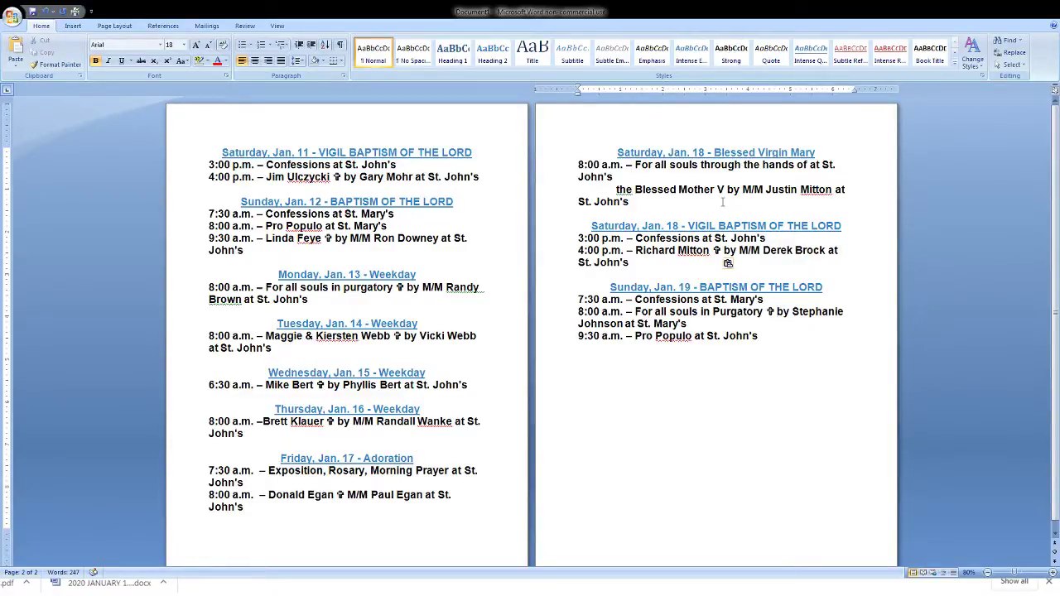
pyautogui.doubleClick(720, 189)
pyautogui.hotkey('ctrl', 'v')
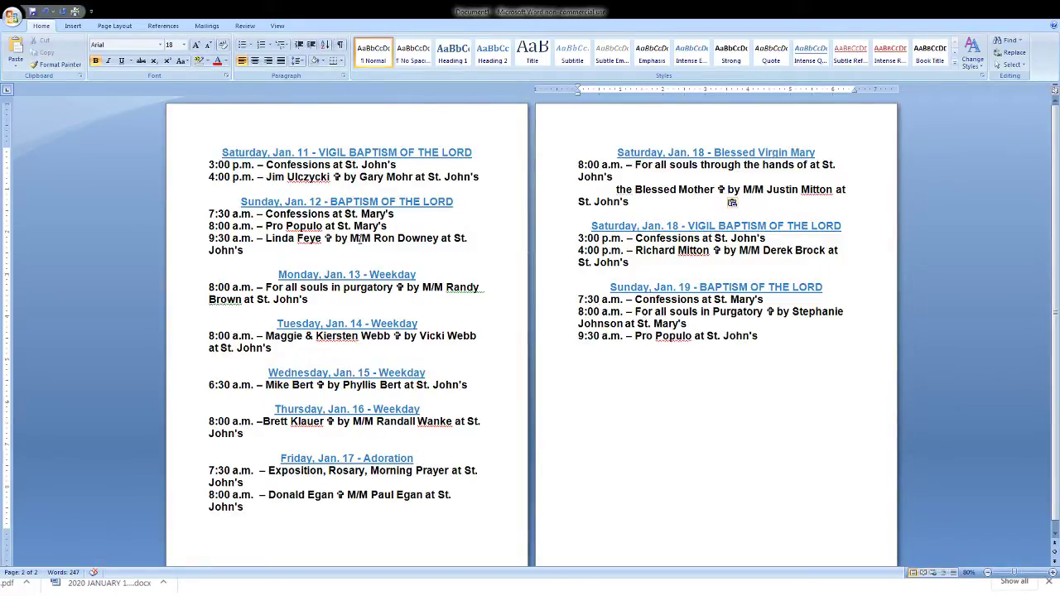
# - Change the Sunday and Monday M/M credits to Mr. & Mrs., removing Monday's extra space
pyautogui.click(358, 239)
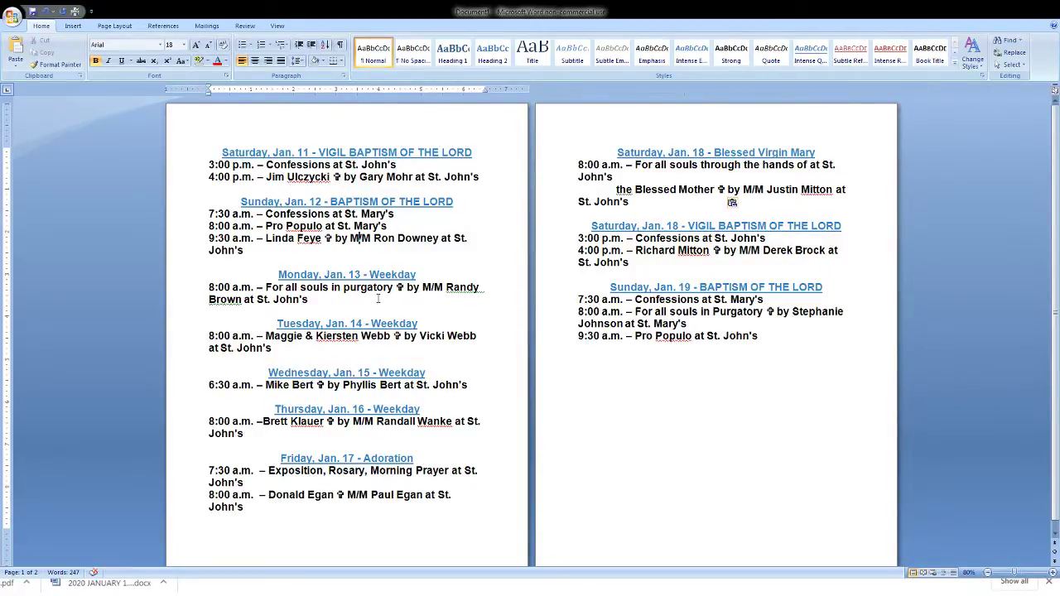
pyautogui.write('r. & M')
pyautogui.press('Delete')
pyautogui.press('Delete')
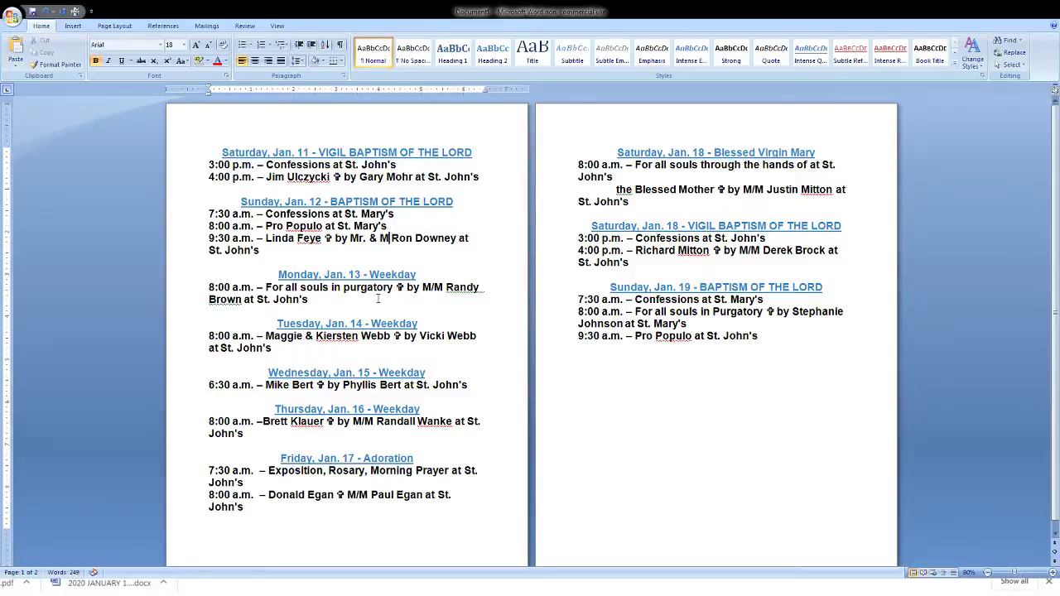
pyautogui.write('r')
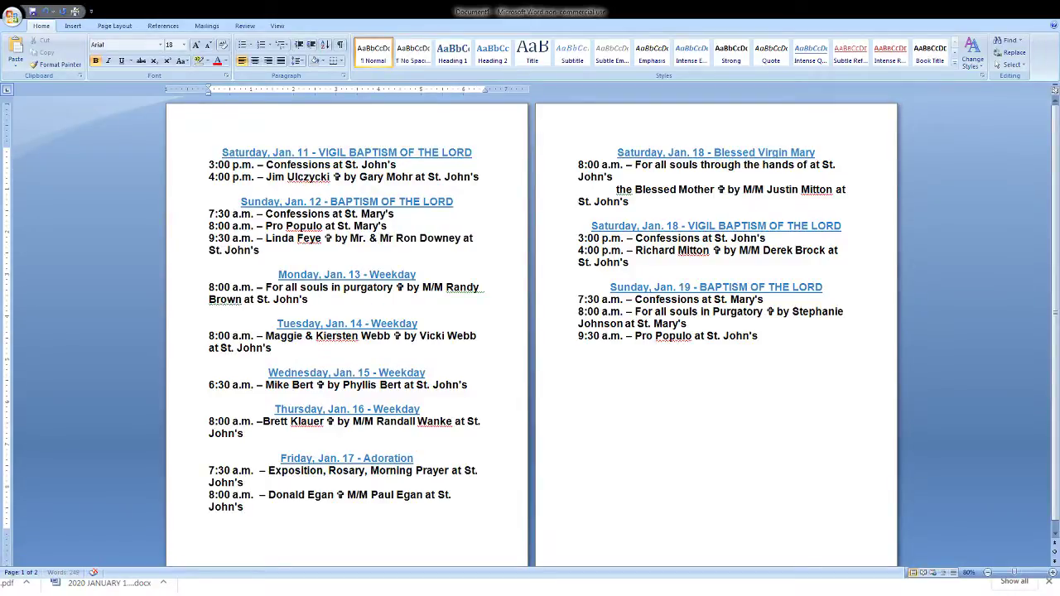
pyautogui.write('s.')
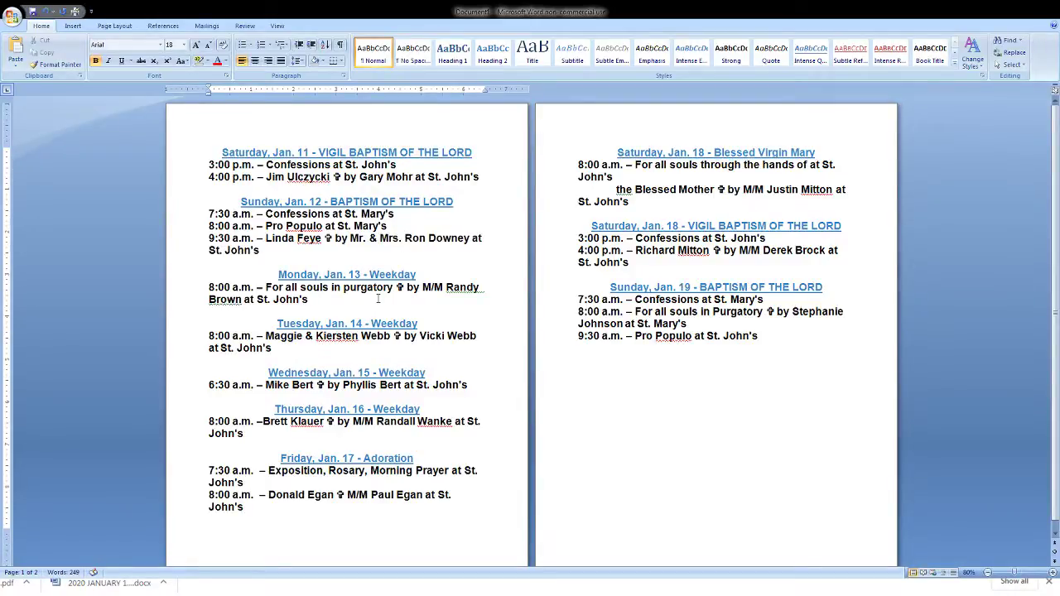
pyautogui.hotkey('ctrl', 'shift', 'Left')
pyautogui.hotkey('ctrl', 'shift', 'Left')
pyautogui.hotkey('ctrl', 'shift', 'Left')
pyautogui.hotkey('ctrl', 'shift', 'Left')
pyautogui.hotkey('ctrl', 'shift', 'Left')
pyautogui.hotkey('ctrl', 'c')
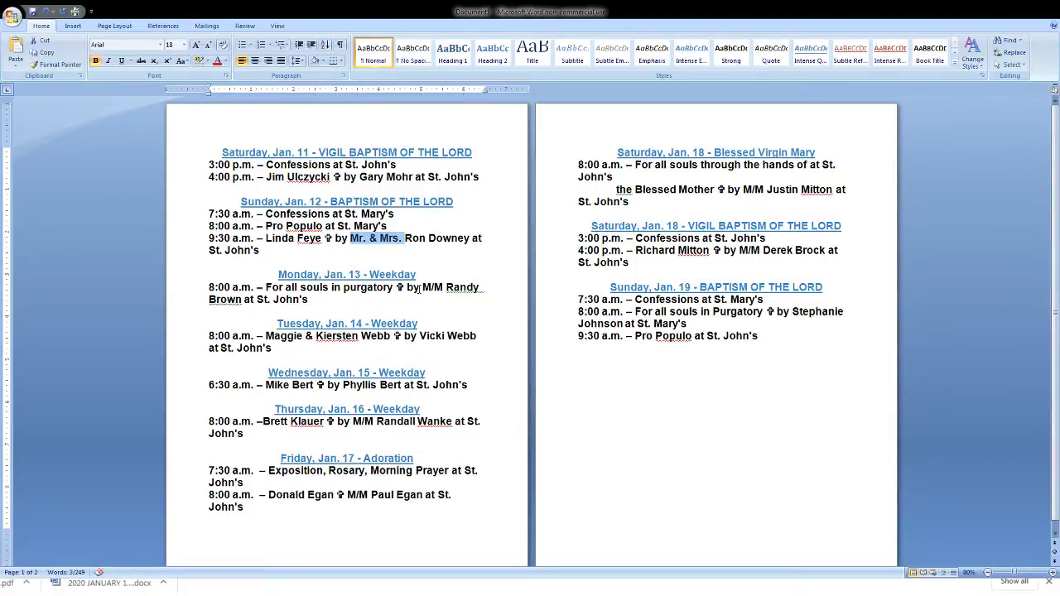
pyautogui.click(420, 287)
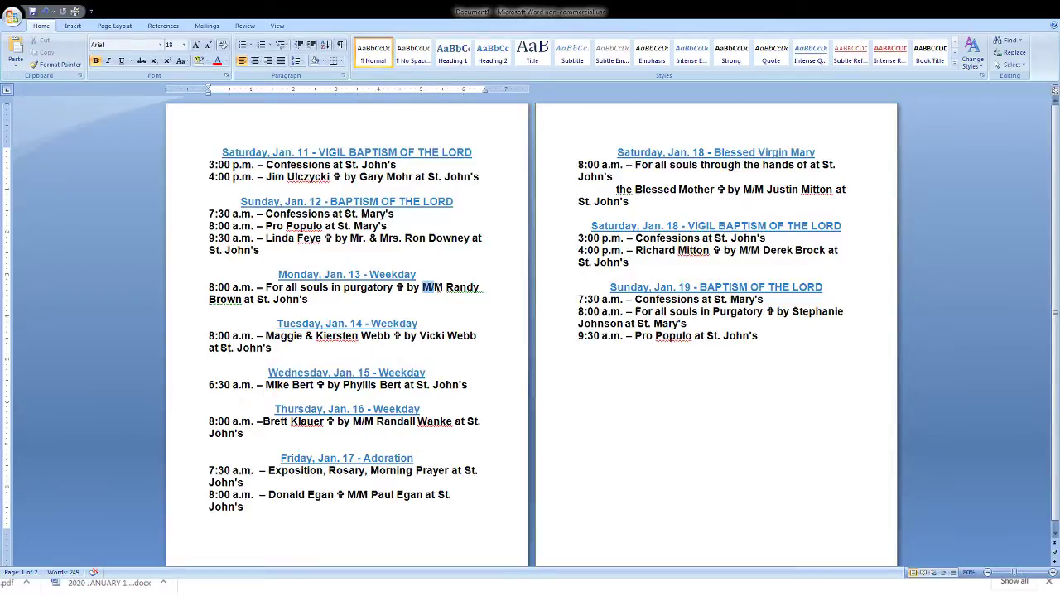
pyautogui.hotkey('ctrl', 'v')
pyautogui.click(248, 302)
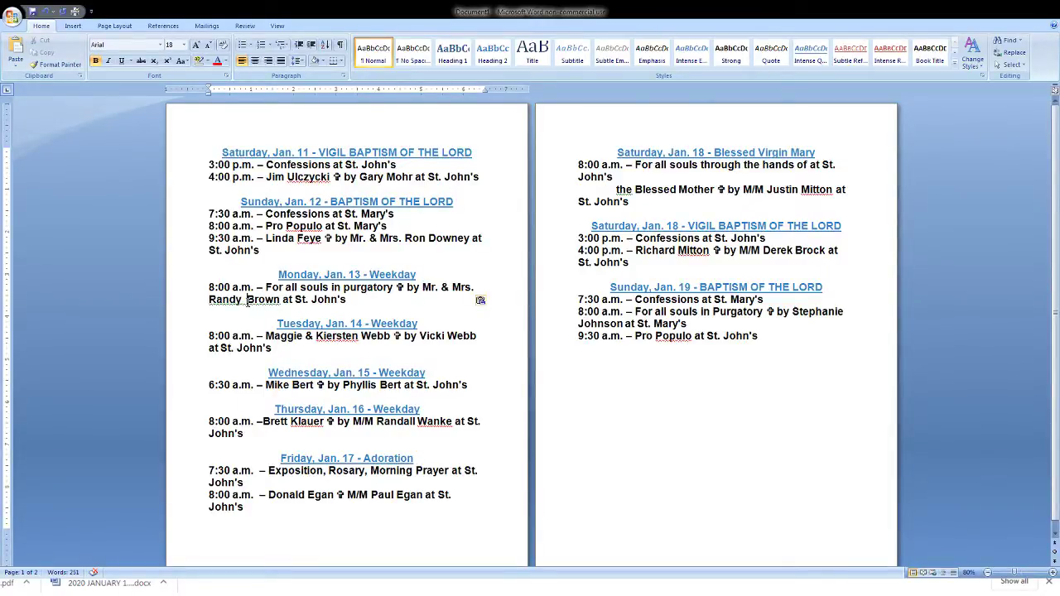
pyautogui.press('BackSpace')
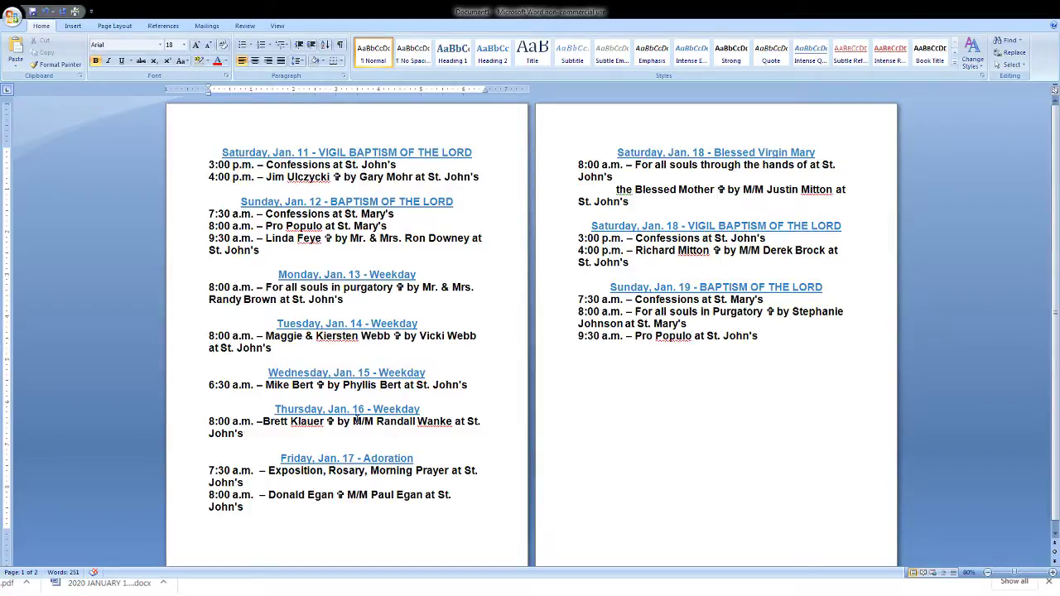
# - Replace M/M with Mr. & Mrs. on the Thursday, Friday, Jan. 18 vigil and Blessed Mother lines
pyautogui.moveTo(354, 421); pyautogui.dragTo(375, 423)
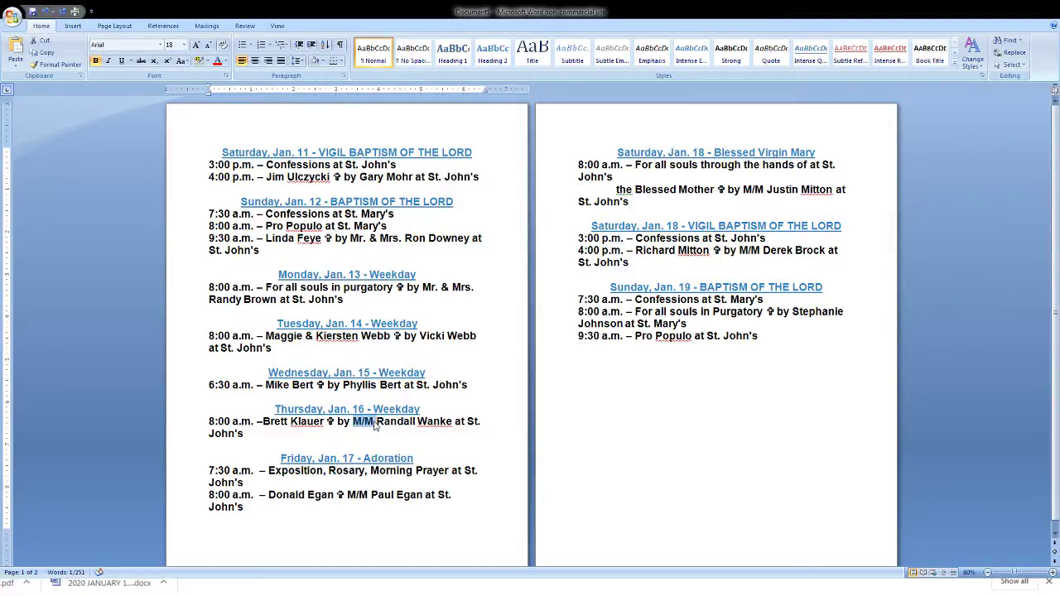
pyautogui.hotkey('ctrl', 'v')
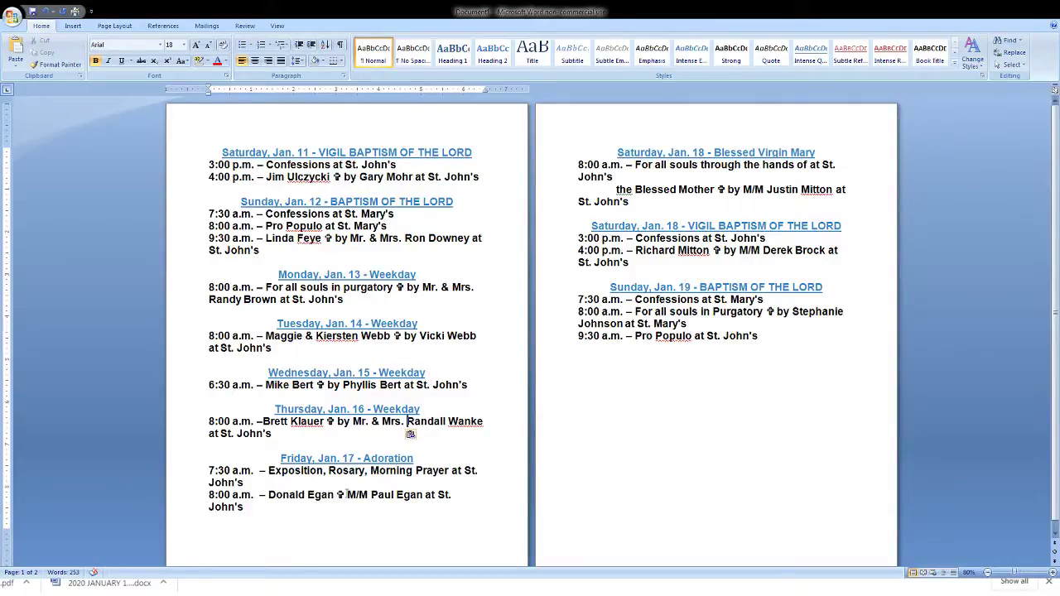
pyautogui.moveTo(345, 494); pyautogui.dragTo(368, 495)
pyautogui.hotkey('ctrl', 'v')
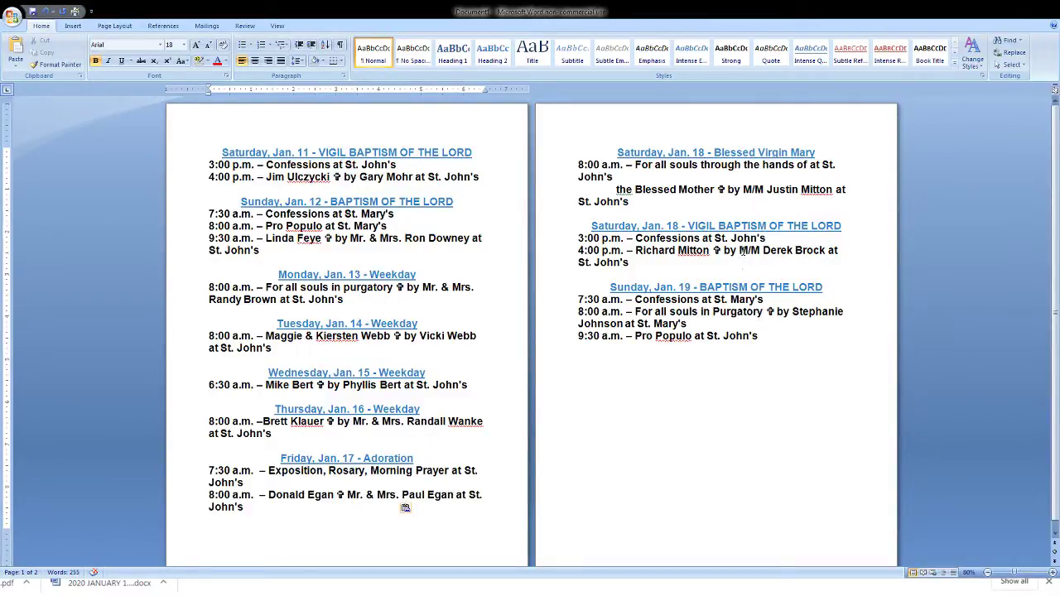
pyautogui.doubleClick(741, 250)
pyautogui.hotkey('ctrl', 'v')
pyautogui.moveTo(743, 189); pyautogui.dragTo(767, 189)
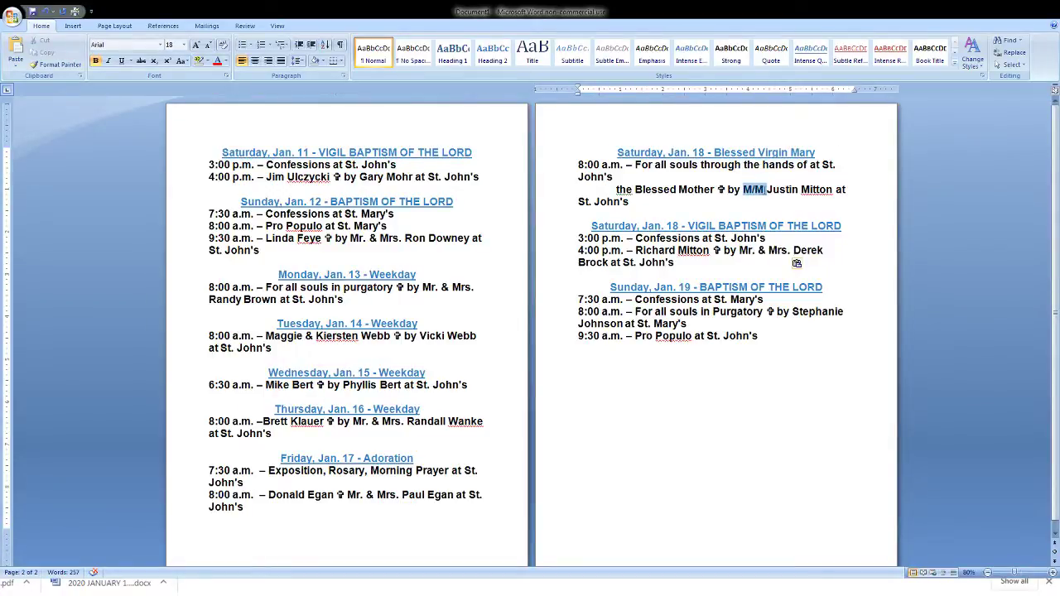
pyautogui.hotkey('ctrl', 'v')
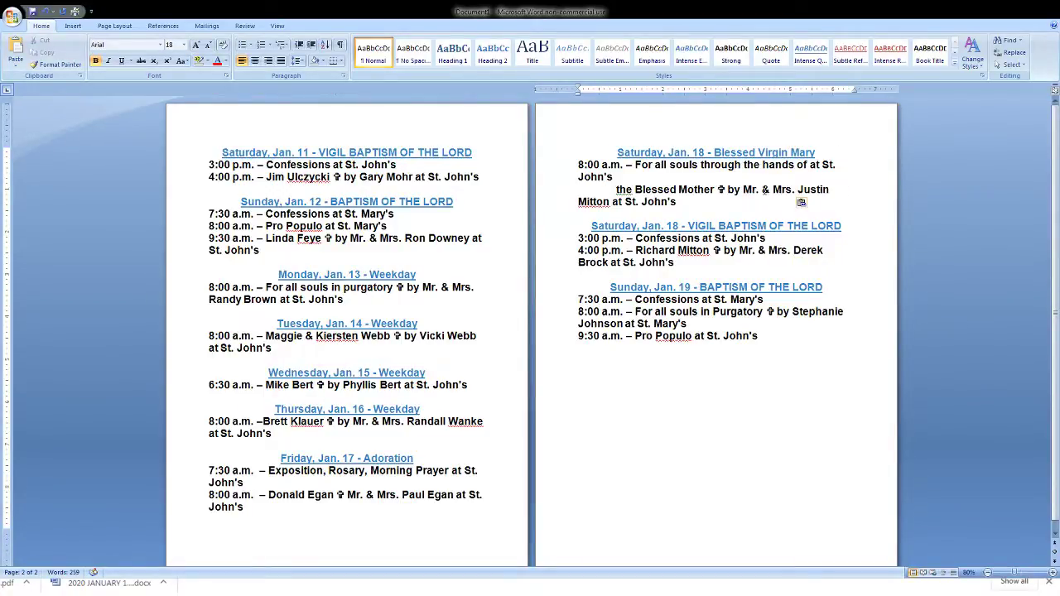
# - Join the indented Blessed Mother intention onto the previous line
pyautogui.click(617, 189)
pyautogui.press('BackSpace')
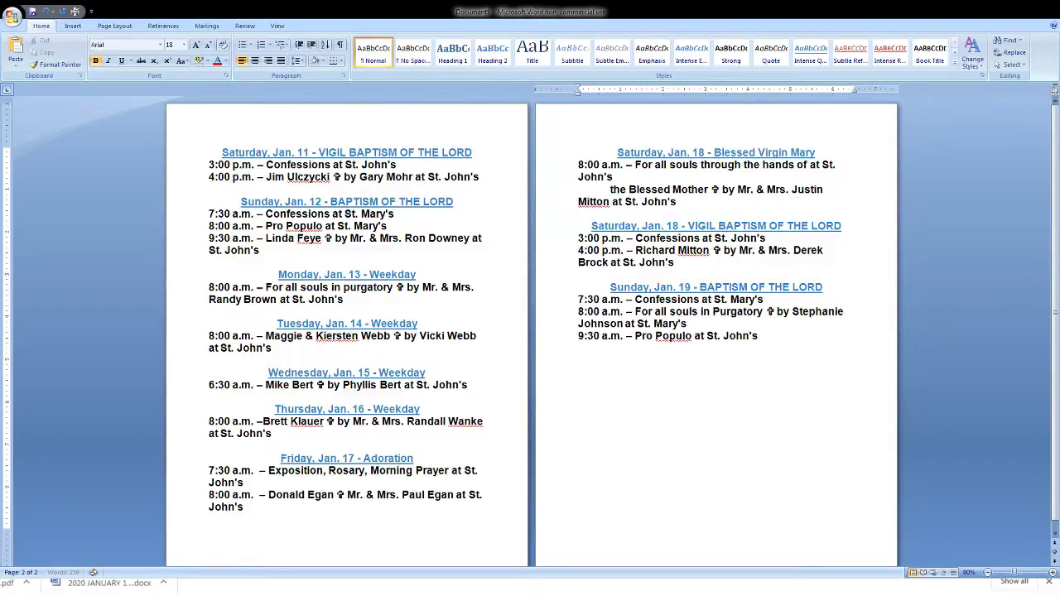
pyautogui.press('BackSpace')
pyautogui.press('BackSpace')
pyautogui.press('BackSpace')
pyautogui.press('BackSpace')
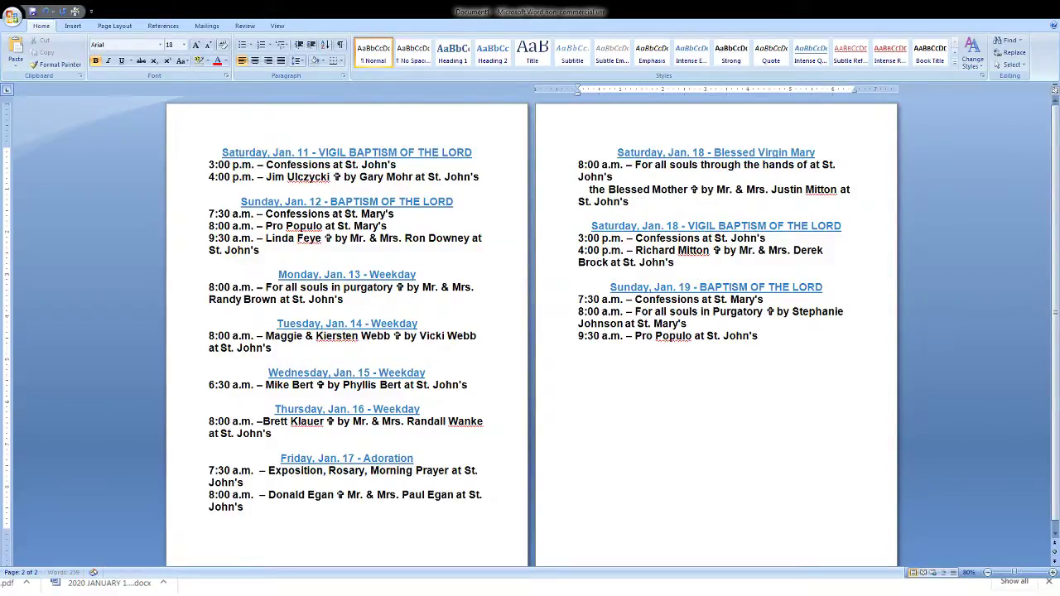
pyautogui.press('BackSpace')
pyautogui.press('BackSpace')
pyautogui.press('BackSpace')
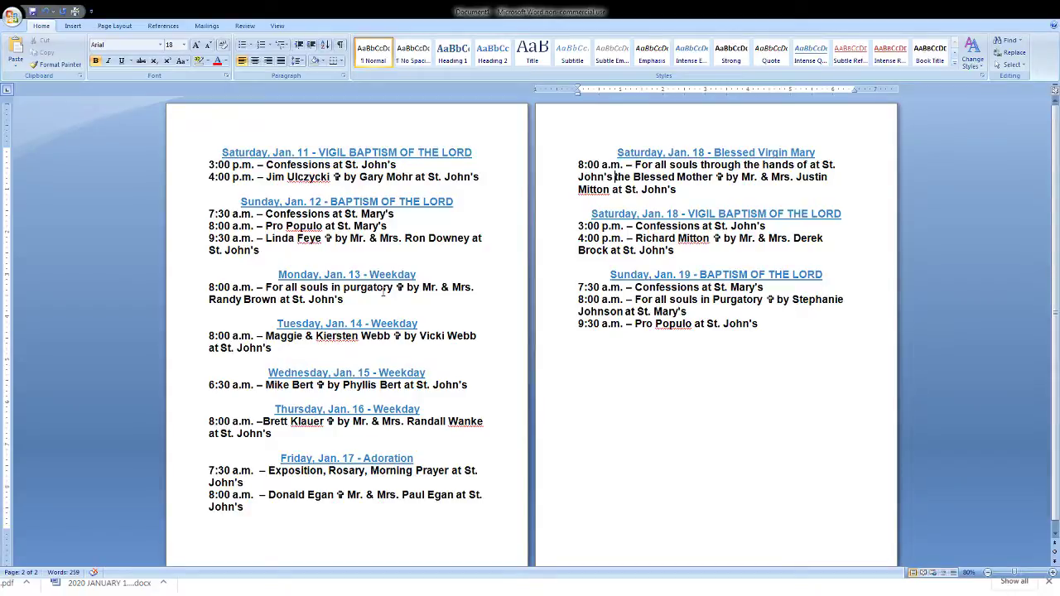
# - Spell-check the finished Word schedule, then switch back to the Google Sites editor in Chrome
pyautogui.click(223, 153)
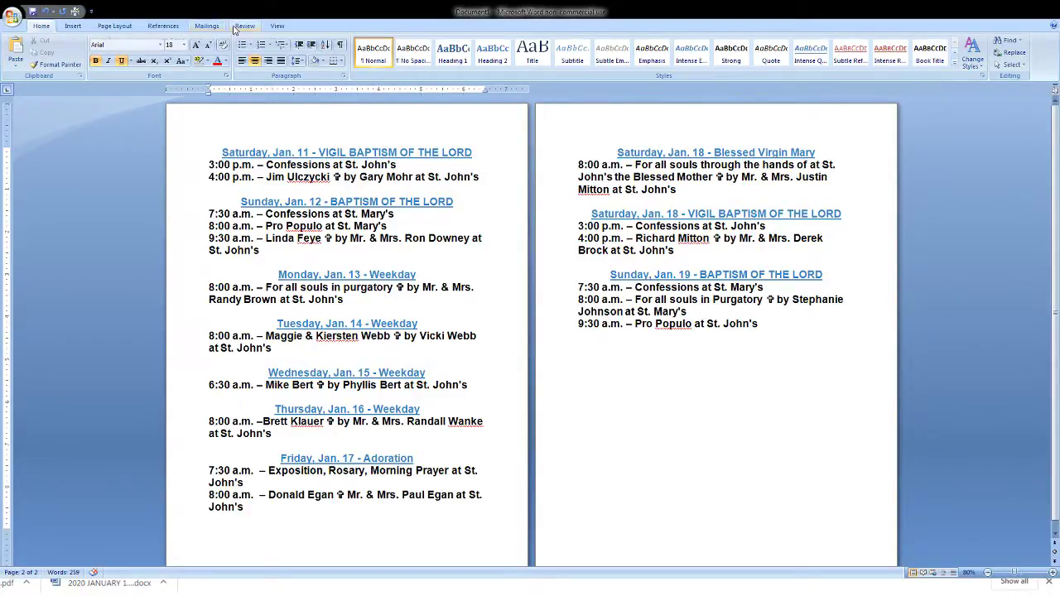
pyautogui.click(237, 26)
pyautogui.press('F7')
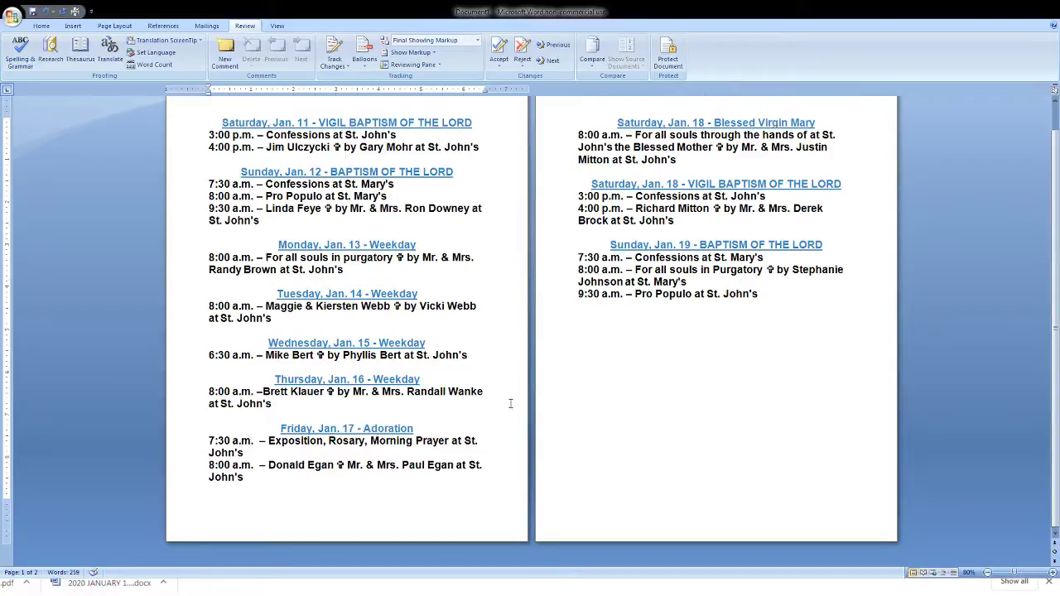
pyautogui.hotkey('ctrl', 'a')
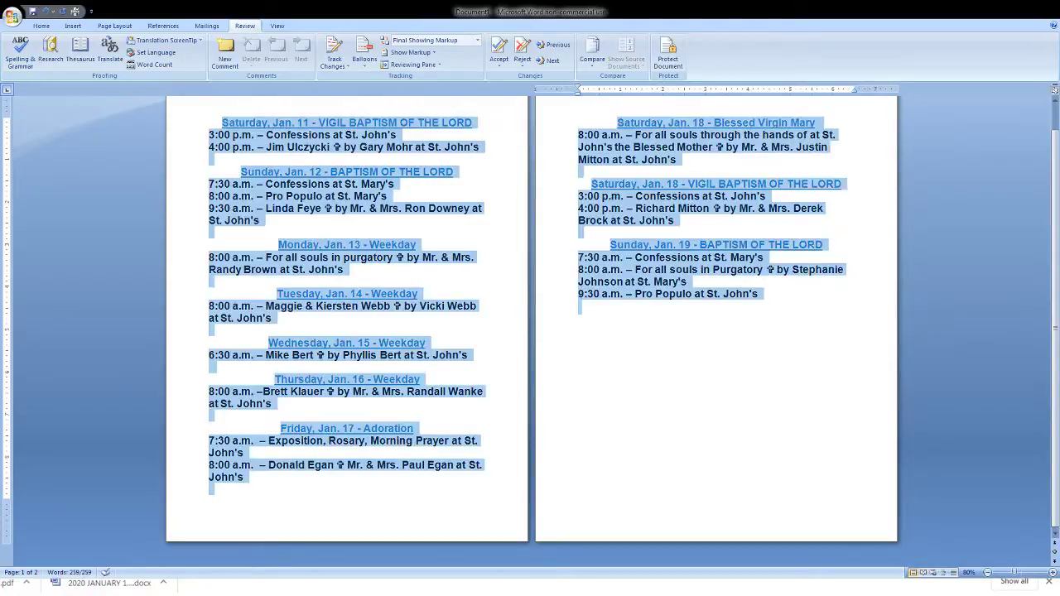
pyautogui.press('Right')
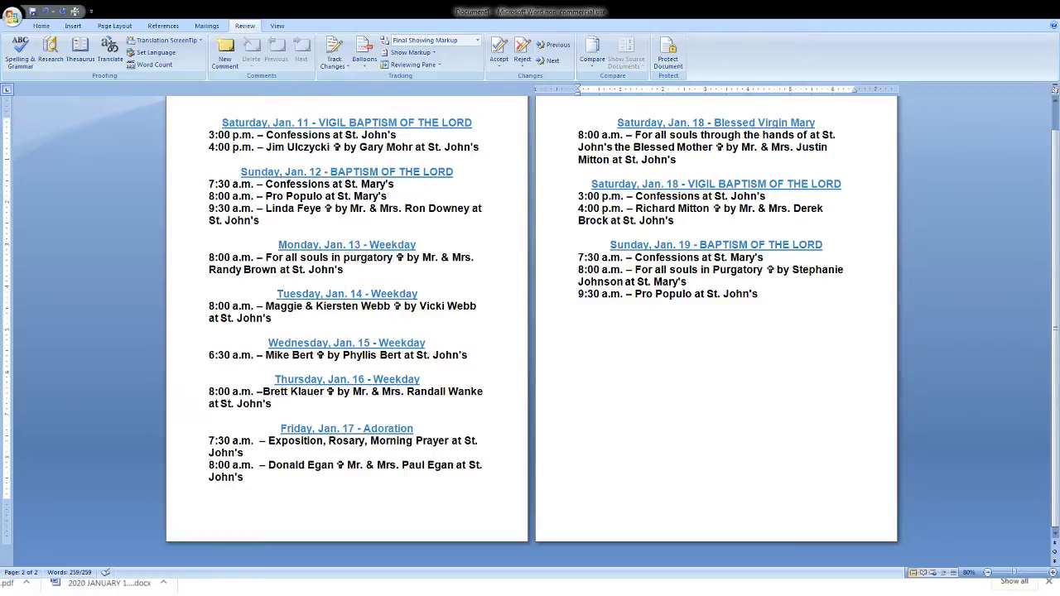
pyautogui.hotkey('alt', 'Tab')
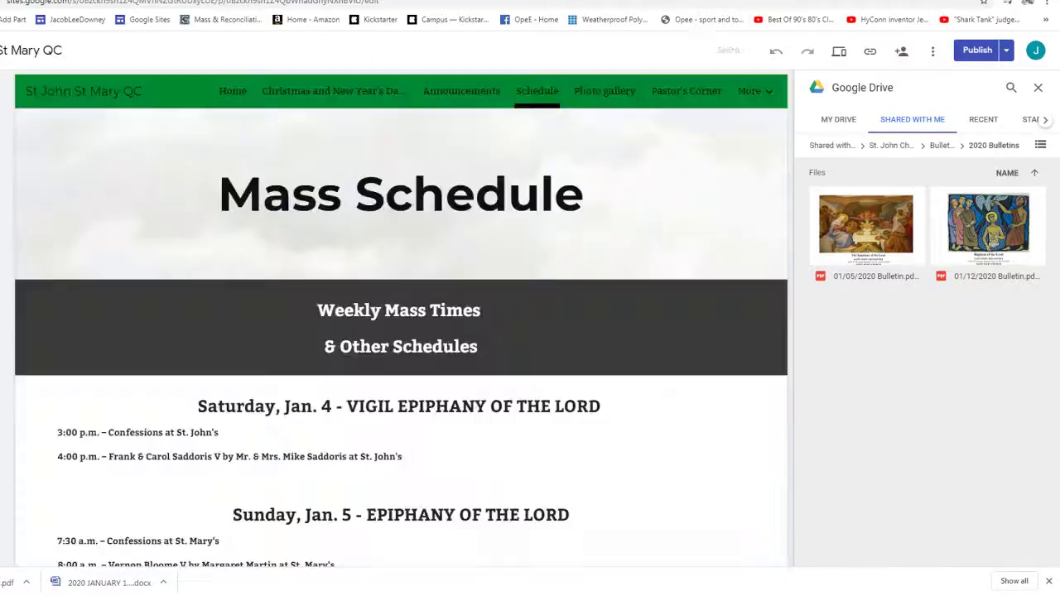
# - Select the old Jan. 4 Epiphany text in the Mass Schedule box and paste the Jan. 11–19 schedule over it
pyautogui.click(170, 409)
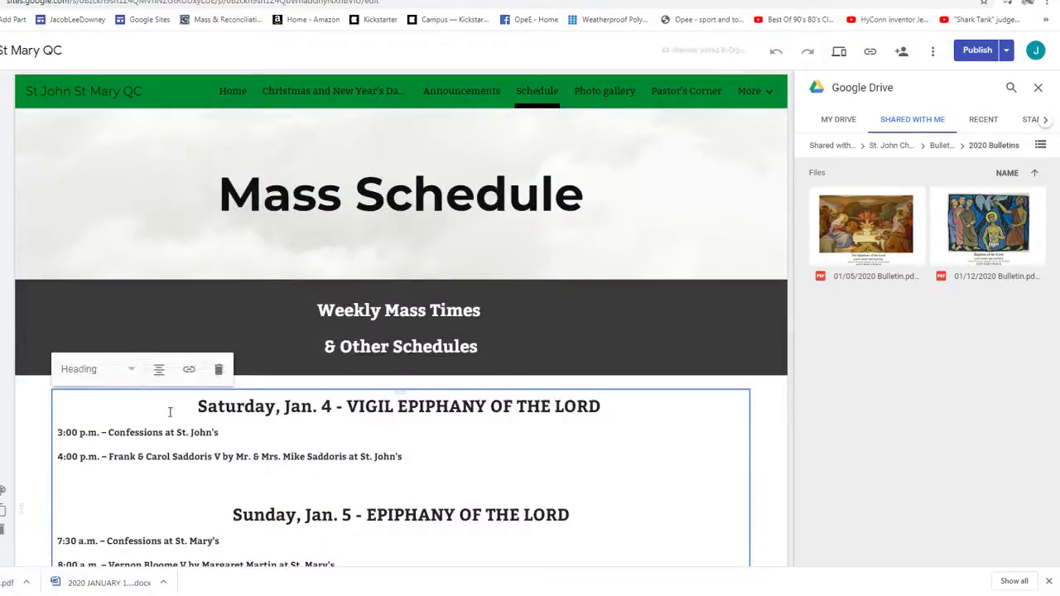
pyautogui.hotkey('ctrl', 'a')
pyautogui.scroll(-10, 172, 407)
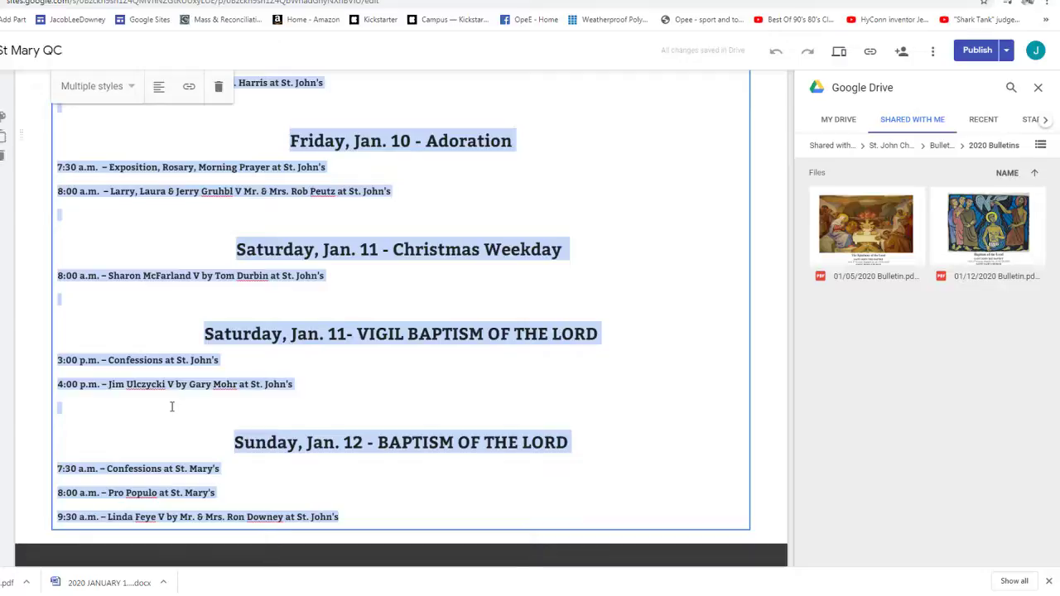
pyautogui.hotkey('ctrl', 'v')
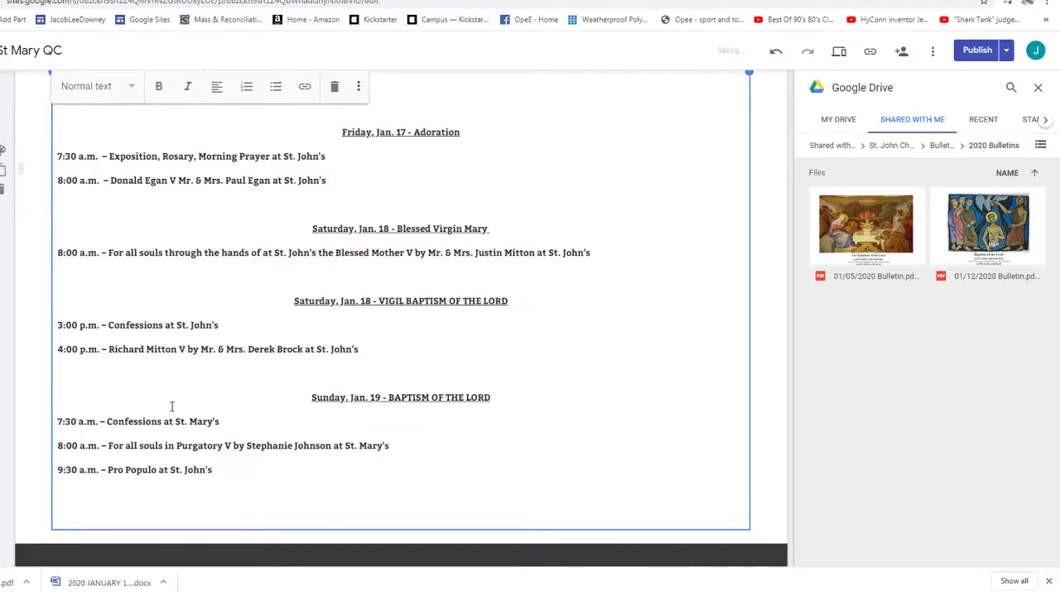
pyautogui.scroll(10, 328, 215)
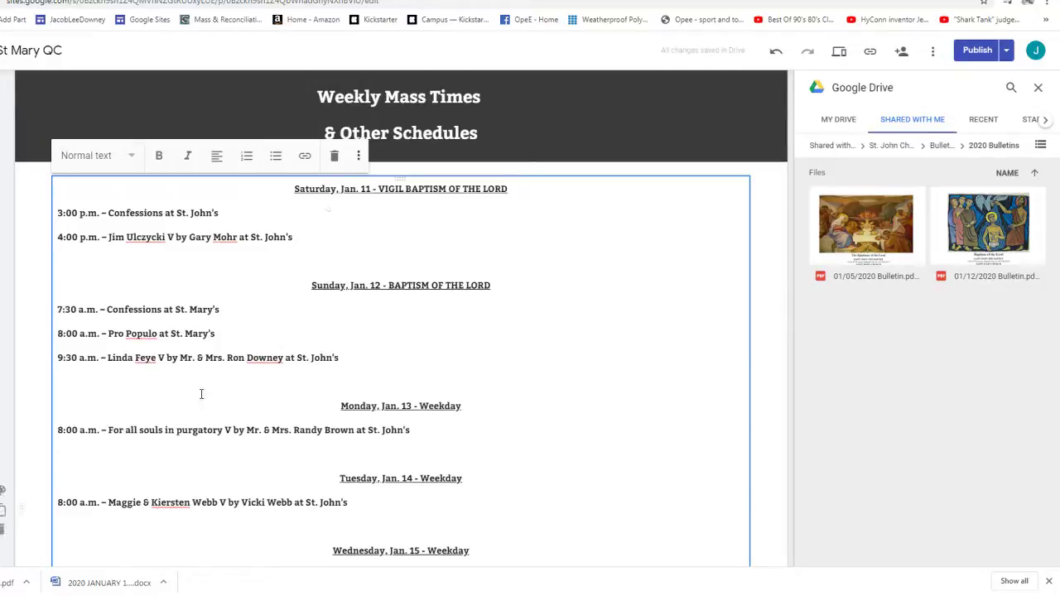
# - Make the Saturday Jan. 11, Sunday Jan. 12 and Monday Jan. 13 lines Headings
pyautogui.click(105, 159)
pyautogui.click(82, 203)
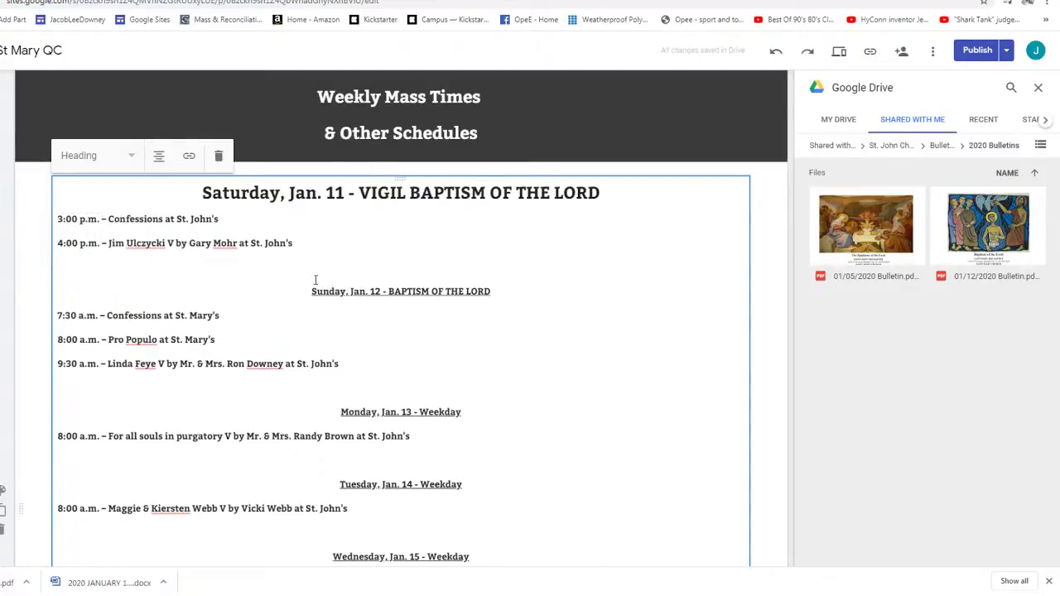
pyautogui.click(323, 290)
pyautogui.click(91, 155)
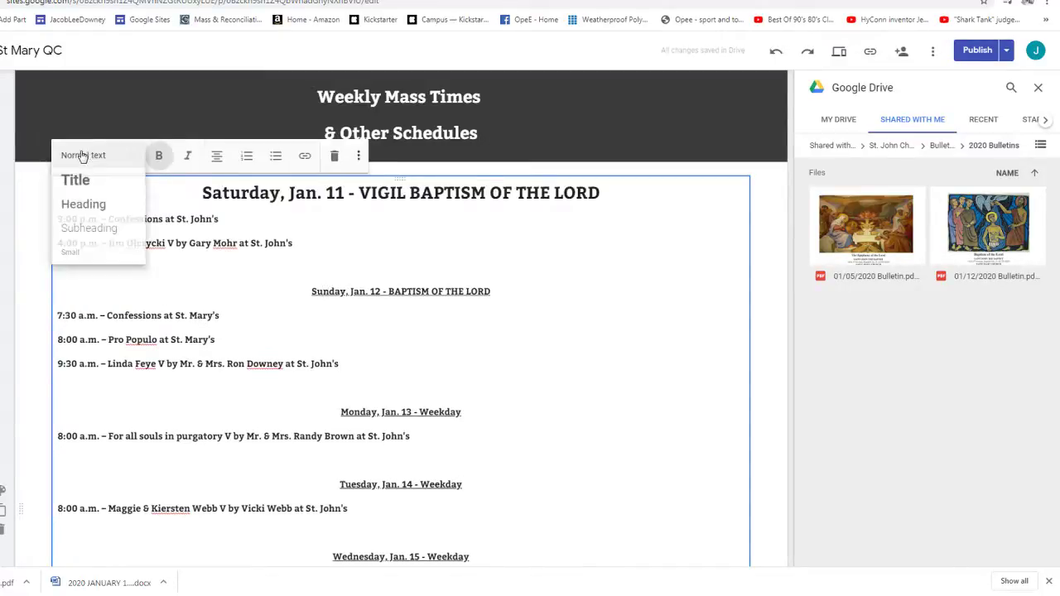
pyautogui.click(83, 204)
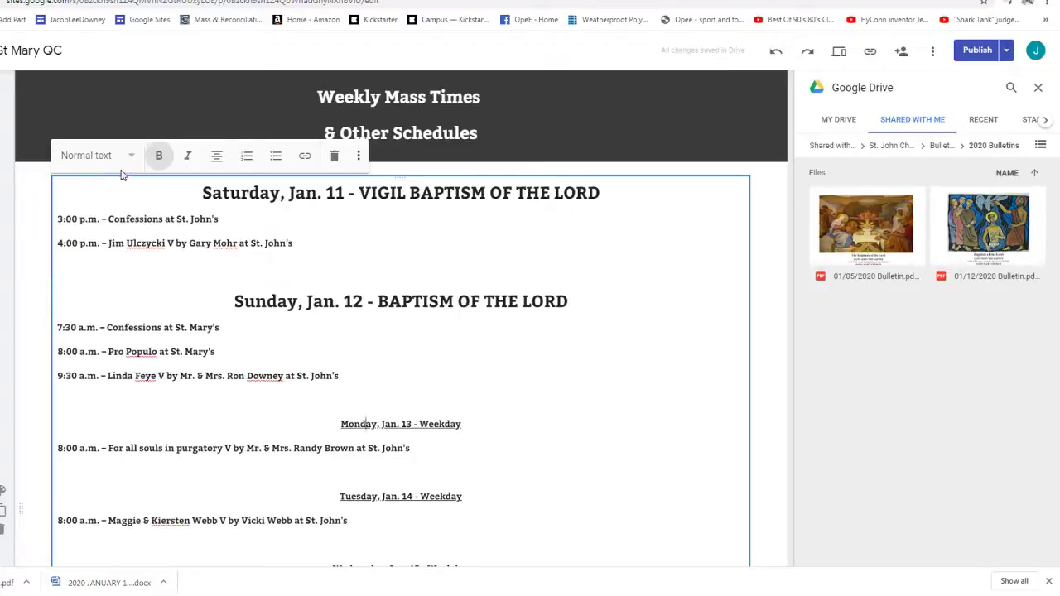
pyautogui.click(101, 157)
pyautogui.click(111, 202)
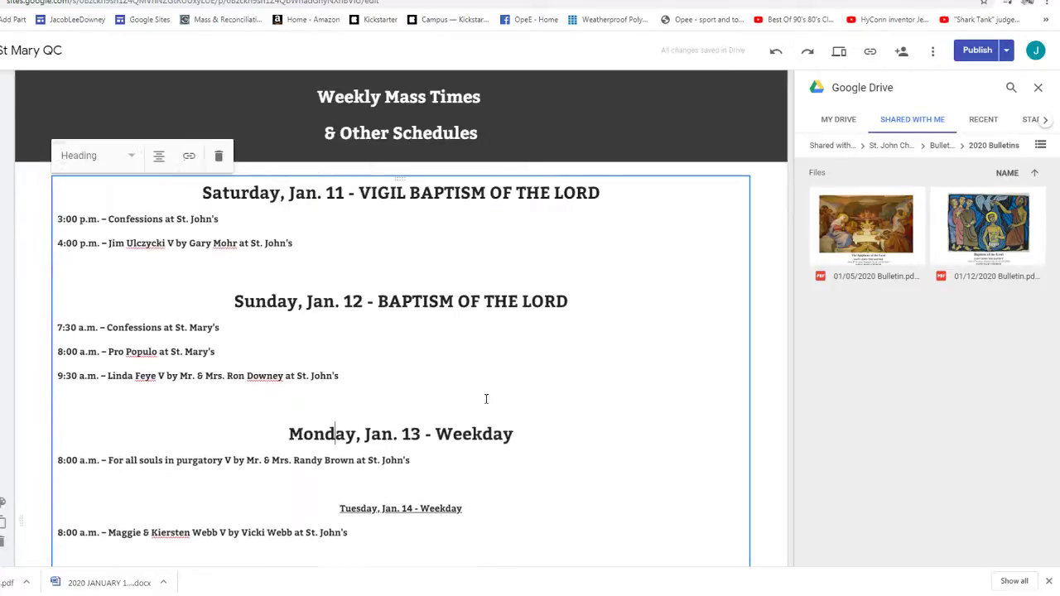
# - Make the Tuesday Jan. 14, Wednesday Jan. 15 and Thursday Jan. 16 lines Headings
pyautogui.scroll(-2, 486, 399)
pyautogui.click(345, 366)
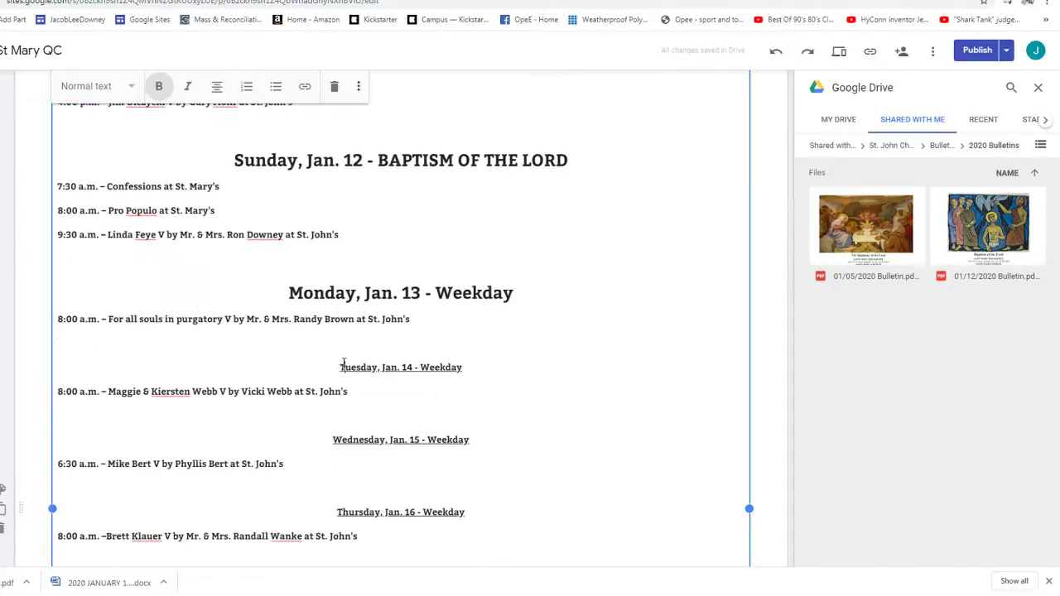
pyautogui.click(83, 86)
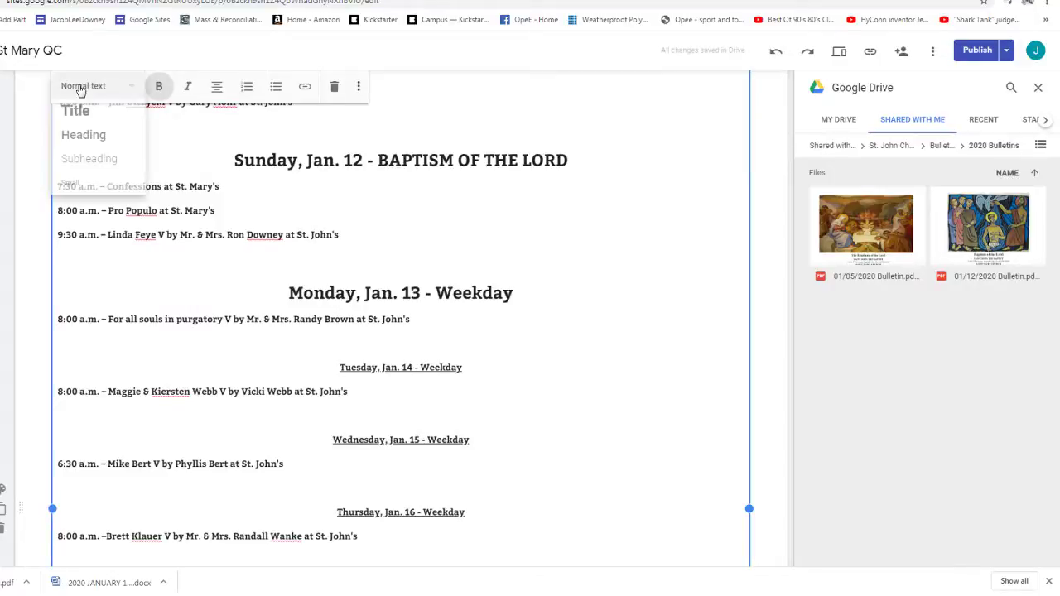
pyautogui.click(78, 136)
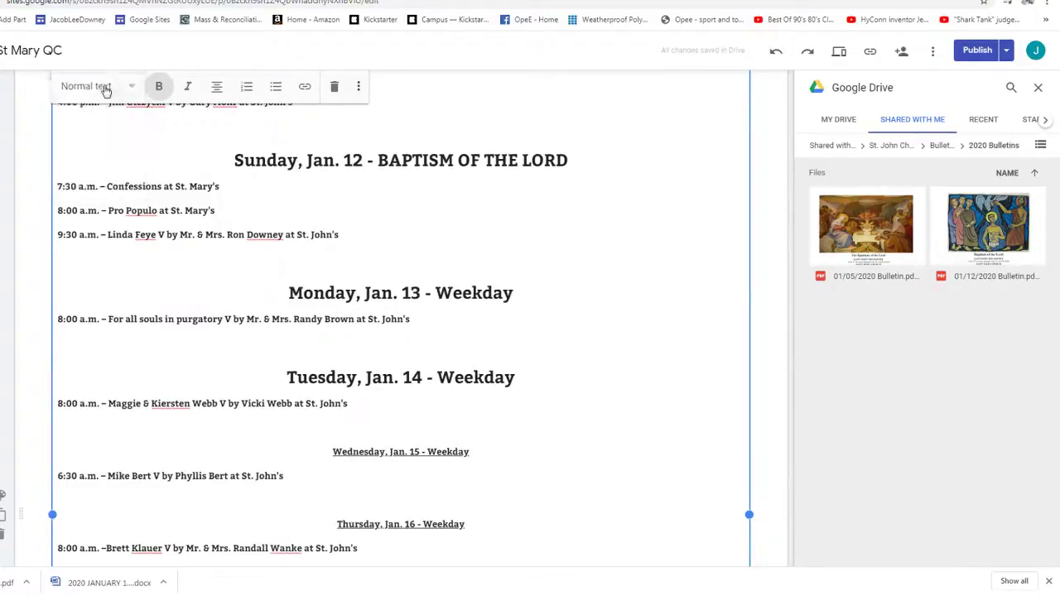
pyautogui.click(352, 453)
pyautogui.click(83, 86)
pyautogui.click(99, 137)
pyautogui.scroll(-2, 489, 434)
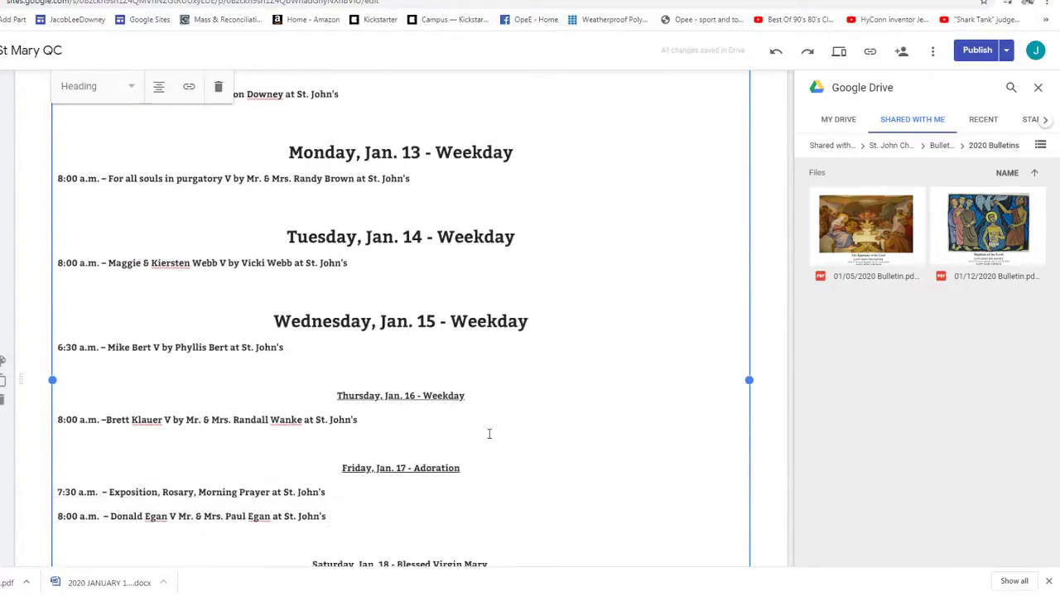
pyautogui.click(400, 396)
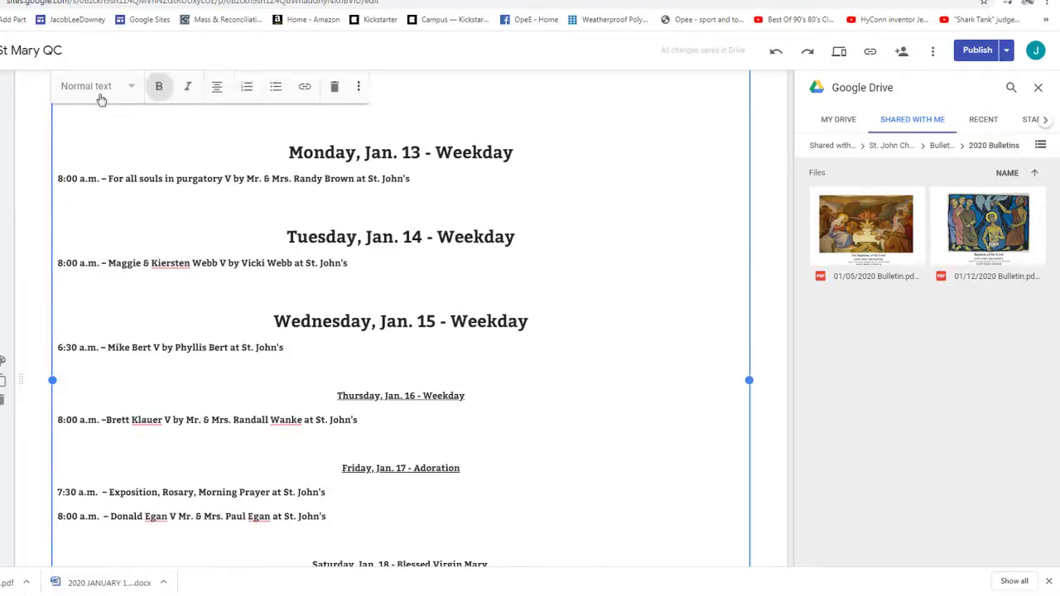
pyautogui.click(101, 86)
pyautogui.click(99, 136)
# - Make the Friday Jan. 17, Blessed Virgin Mary and Saturday VIGIL lines Headings
pyautogui.scroll(-2, 499, 376)
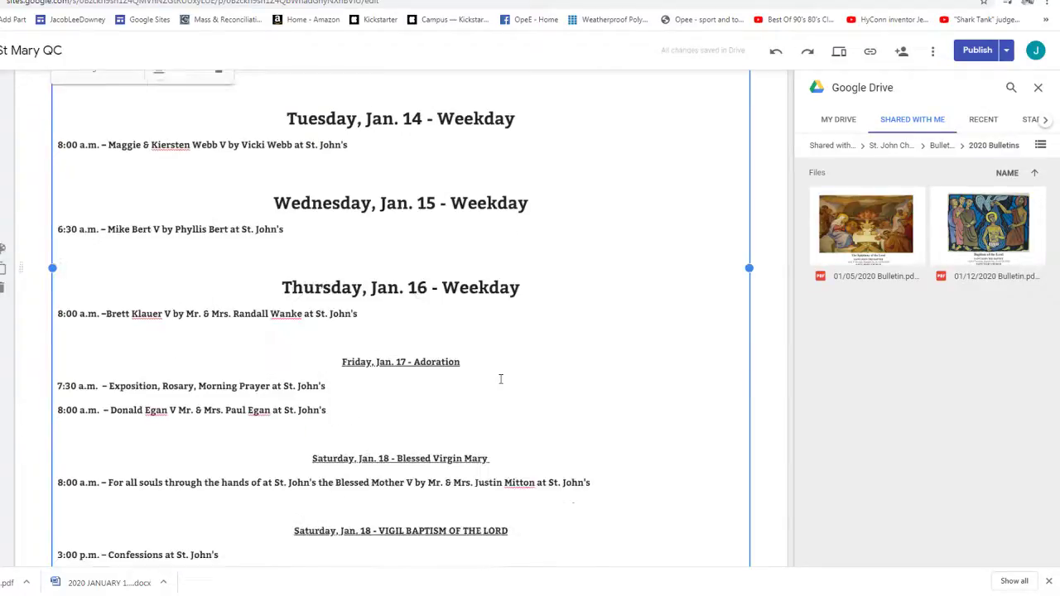
pyautogui.click(359, 361)
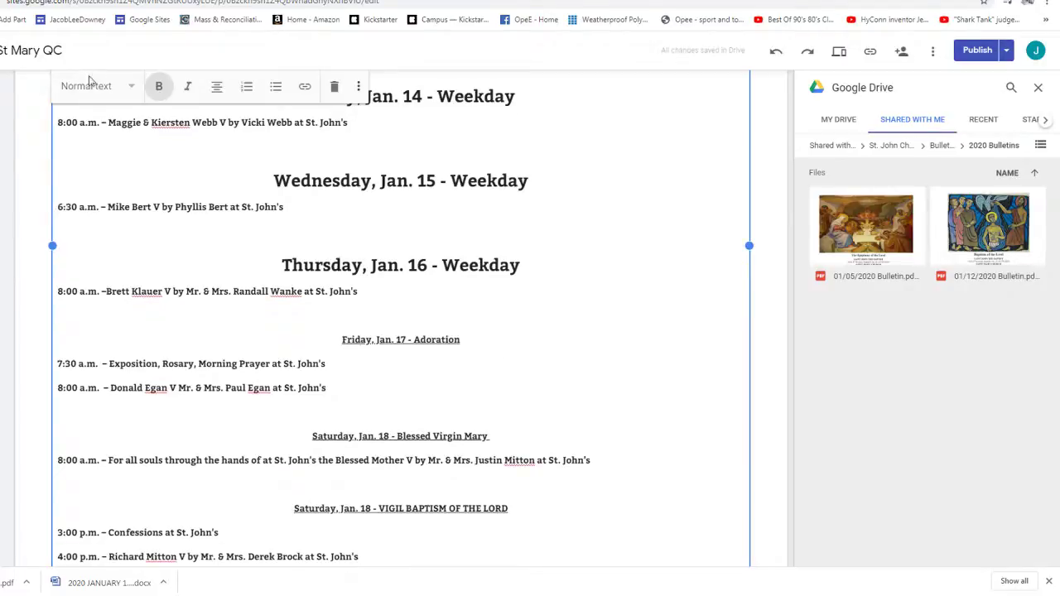
pyautogui.click(91, 86)
pyautogui.click(88, 137)
pyautogui.scroll(-1, 362, 290)
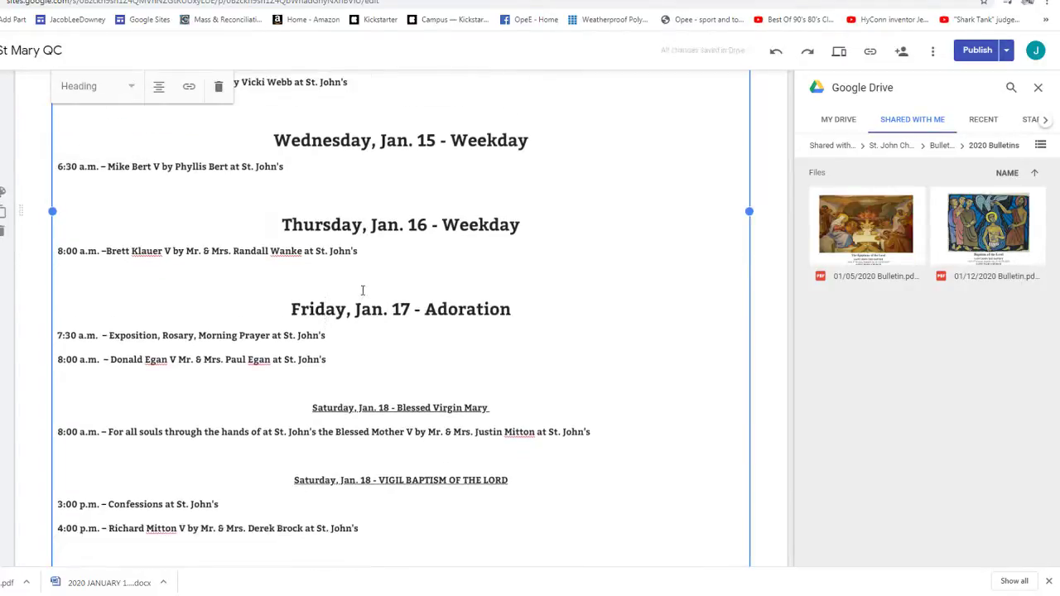
pyautogui.scroll(-2, 362, 290)
pyautogui.click(331, 307)
pyautogui.click(91, 85)
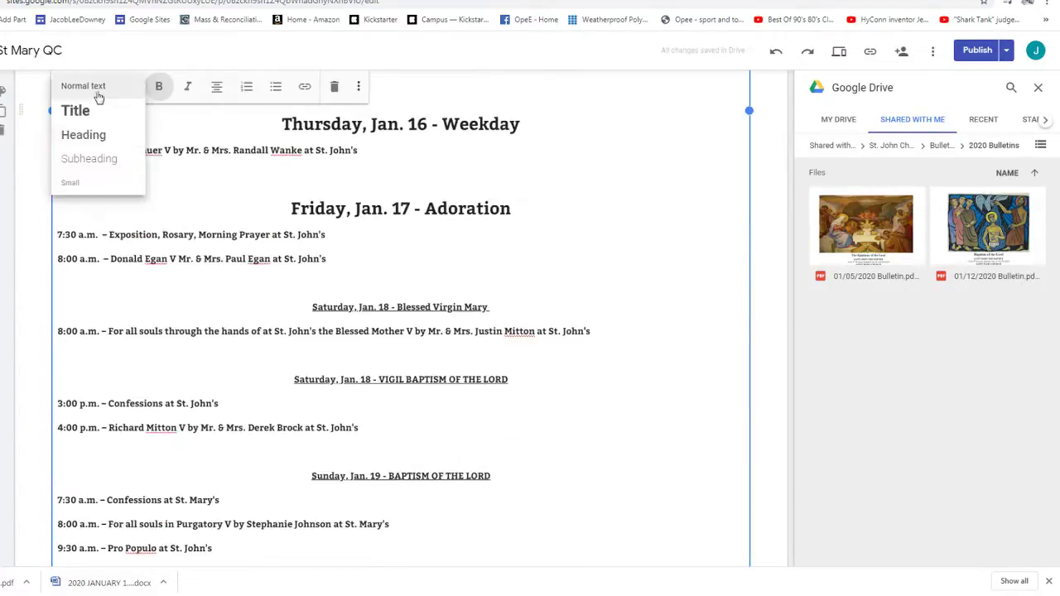
pyautogui.click(91, 136)
pyautogui.click(313, 391)
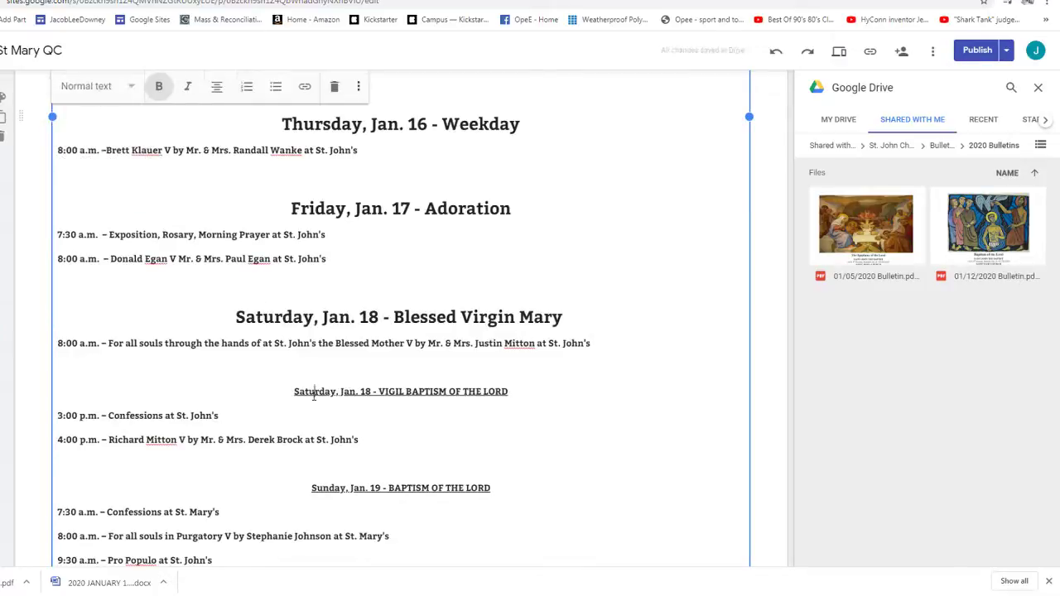
pyautogui.click(90, 87)
pyautogui.click(83, 134)
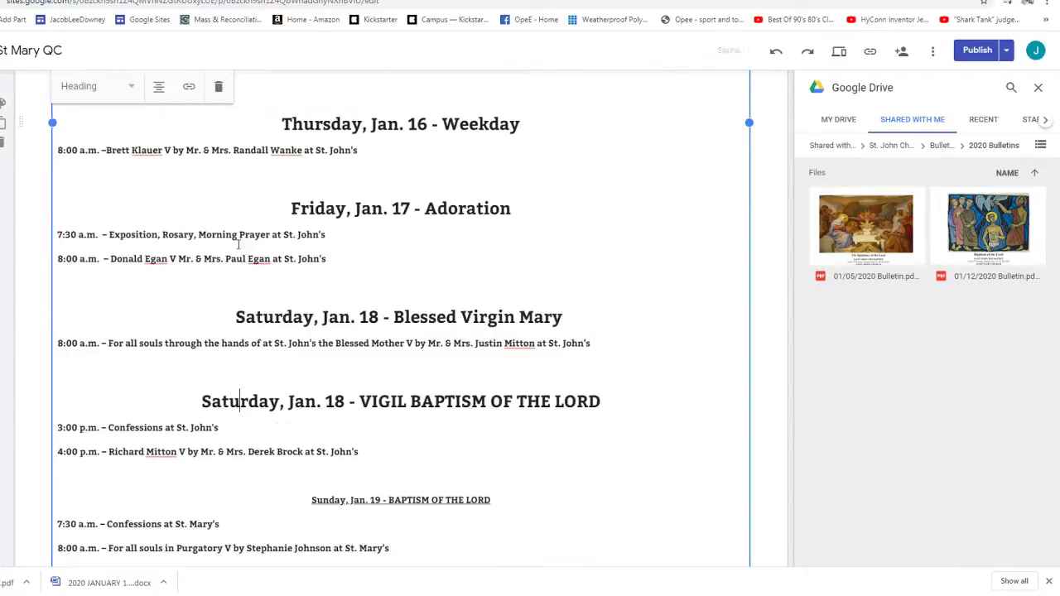
# - Make the Sunday, Jan. 19 line a Heading and place the caret after the Pro Populo entry
pyautogui.scroll(-3, 383, 379)
pyautogui.click(384, 361)
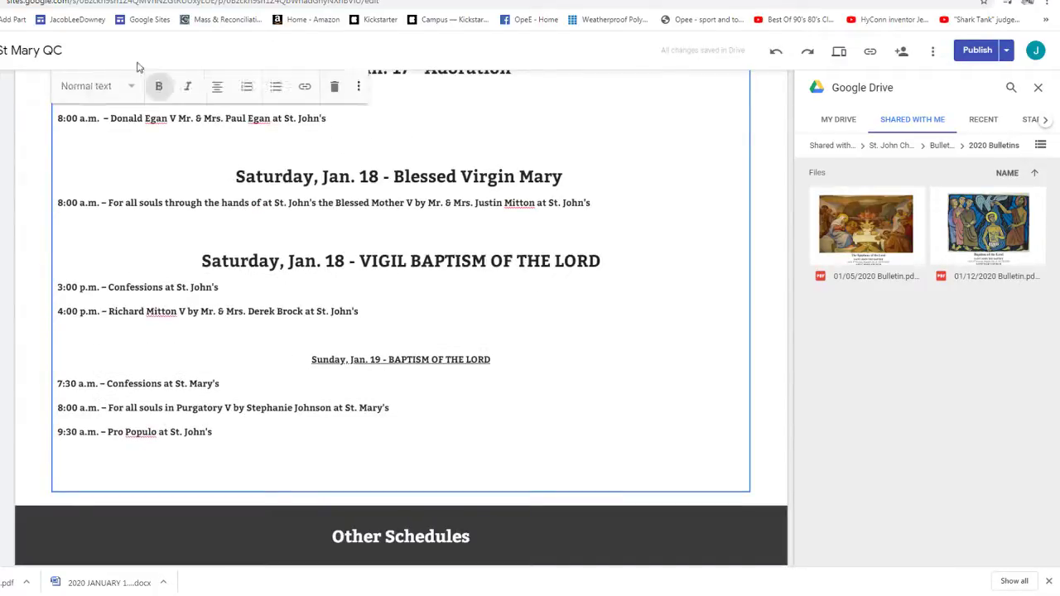
pyautogui.click(92, 86)
pyautogui.click(83, 135)
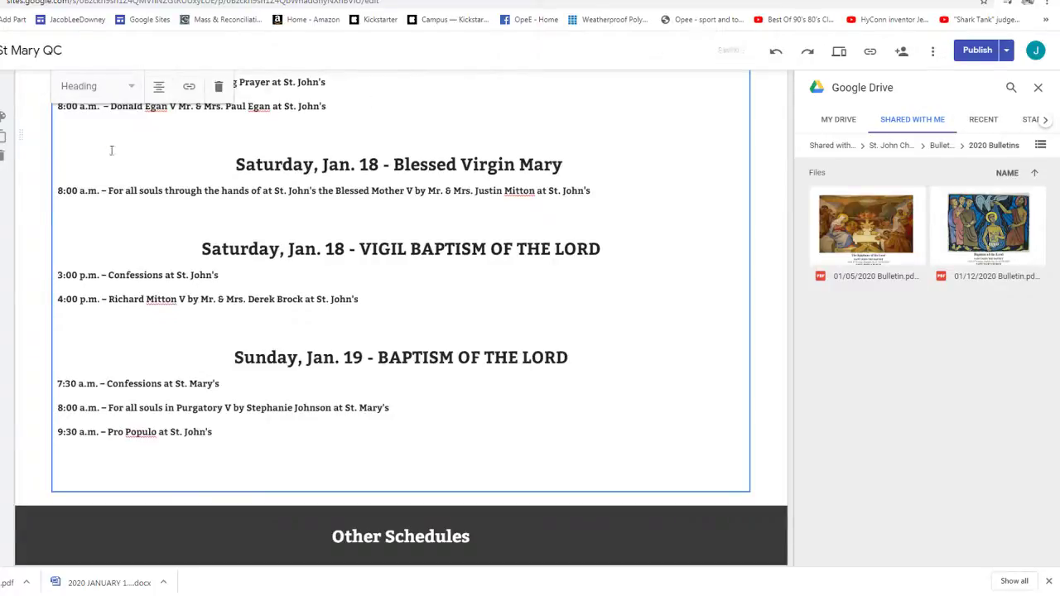
pyautogui.click(521, 333)
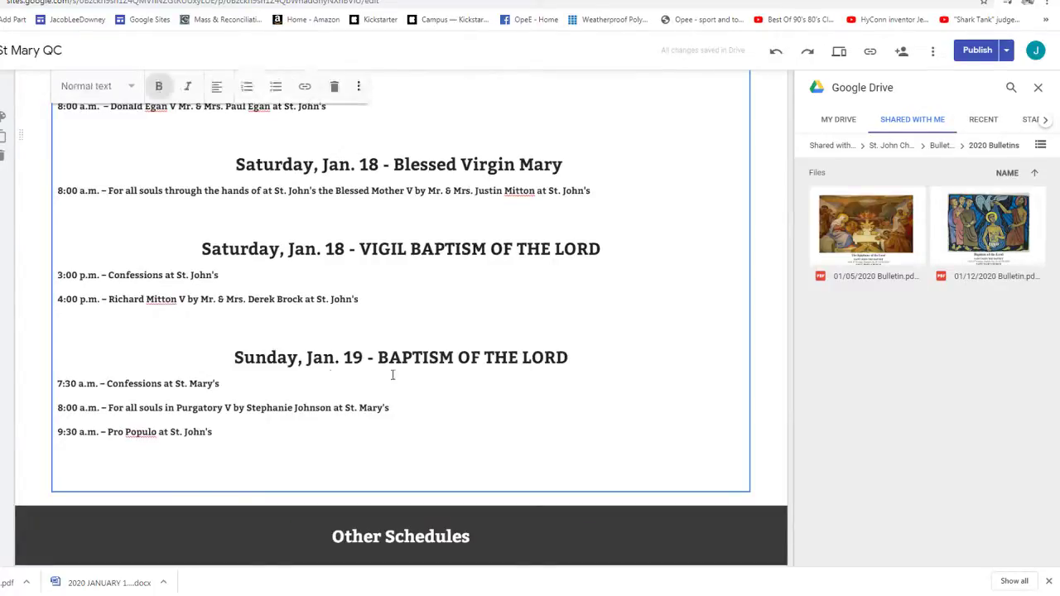
pyautogui.click(260, 430)
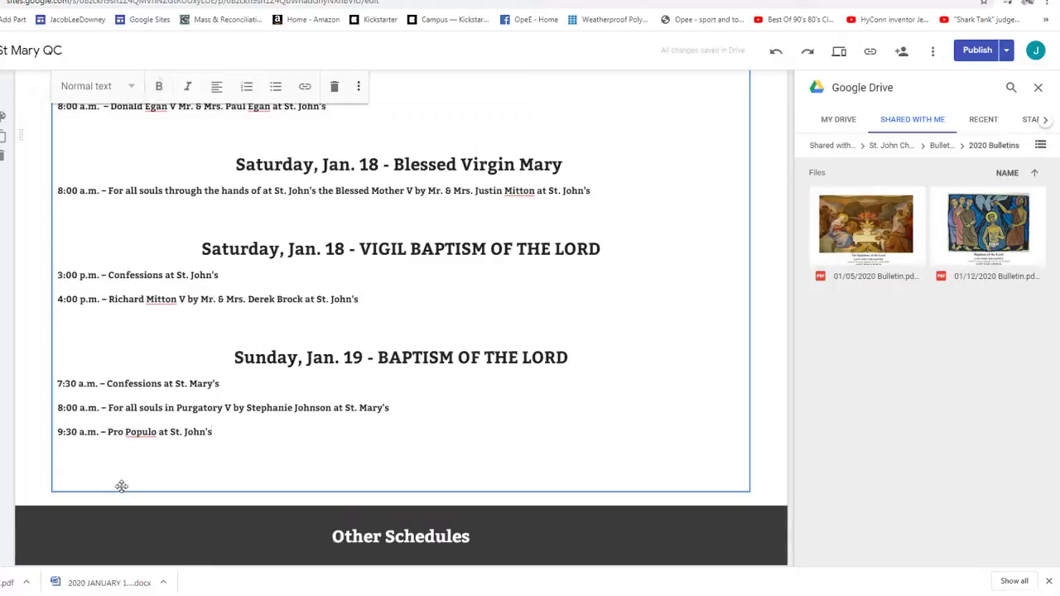
# - Review the finished schedule, then show the site's other pages under More in the navigation
pyautogui.press('Return')
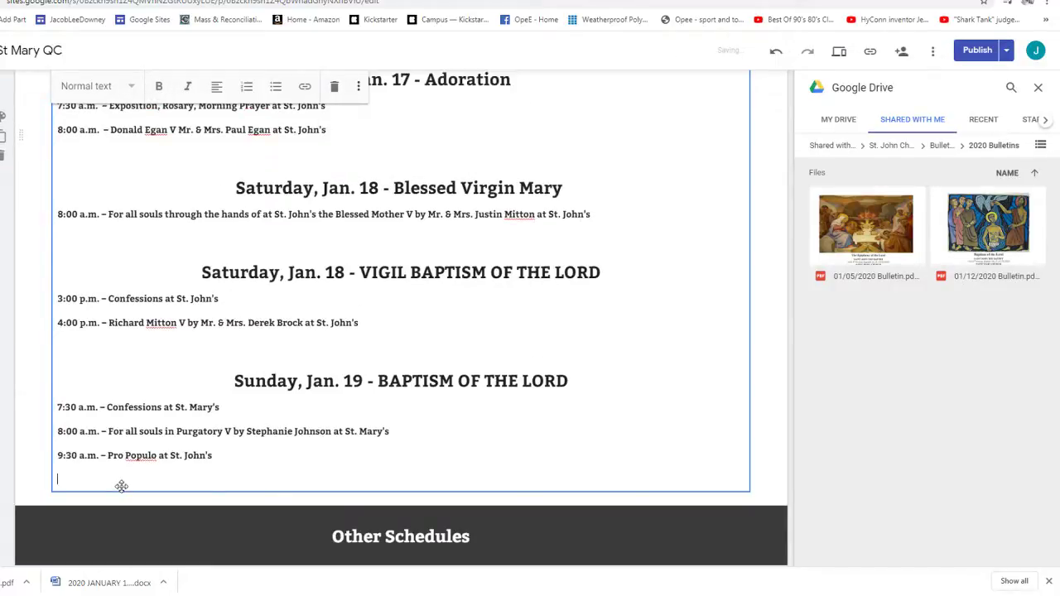
pyautogui.press('BackSpace')
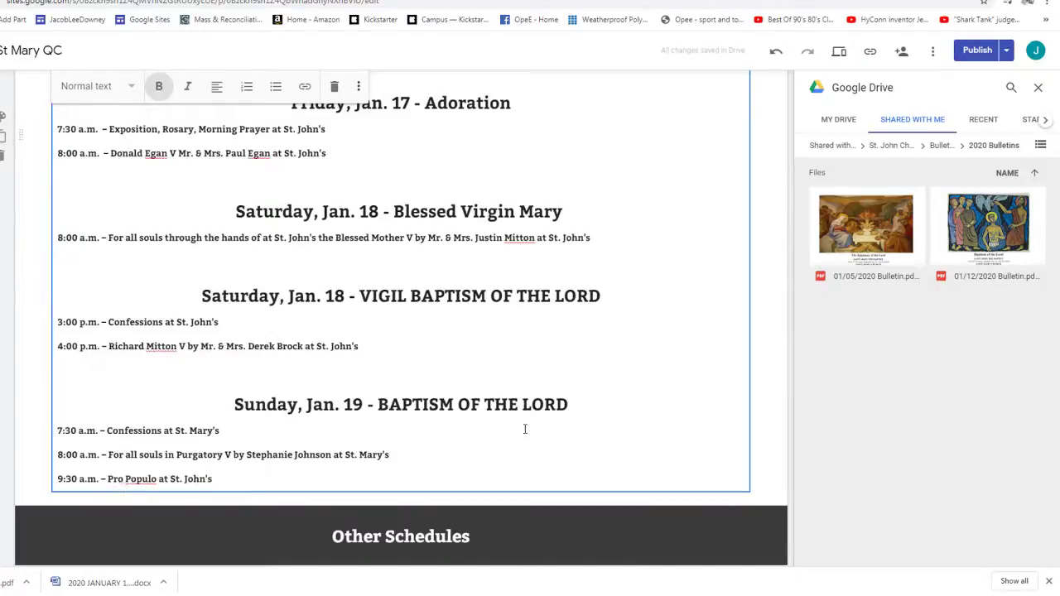
pyautogui.scroll(8, 524, 429)
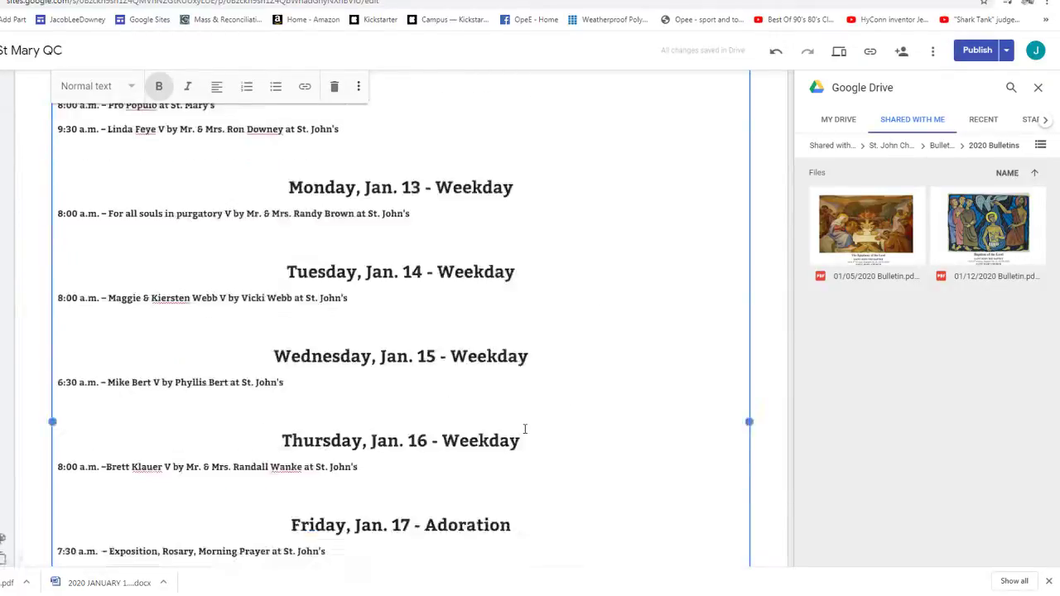
pyautogui.scroll(-5, 525, 429)
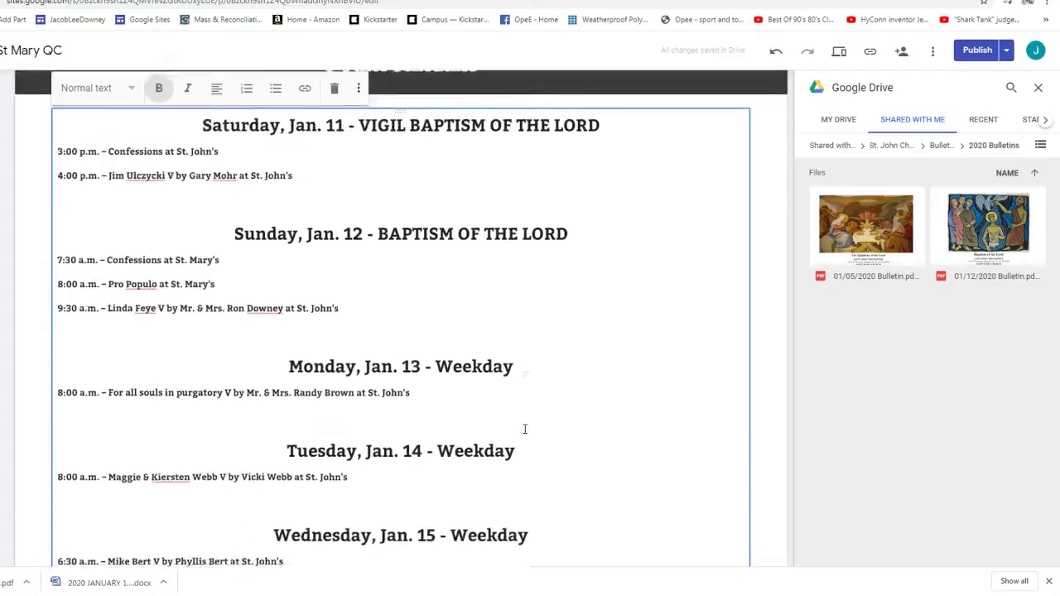
pyautogui.scroll(-4, 524, 429)
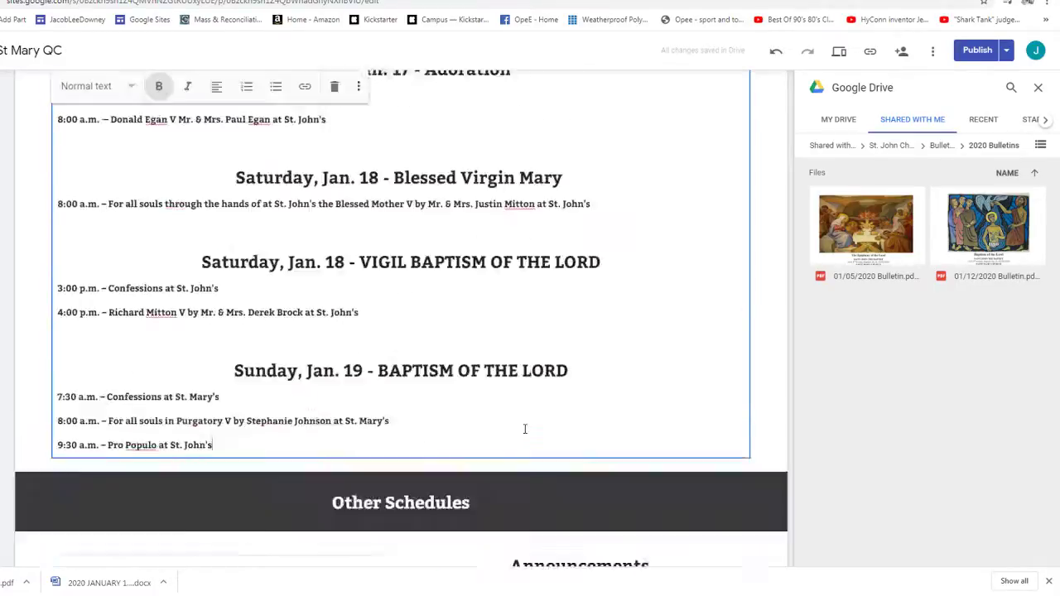
pyautogui.scroll(1, 524, 429)
pyautogui.scroll(10, 524, 429)
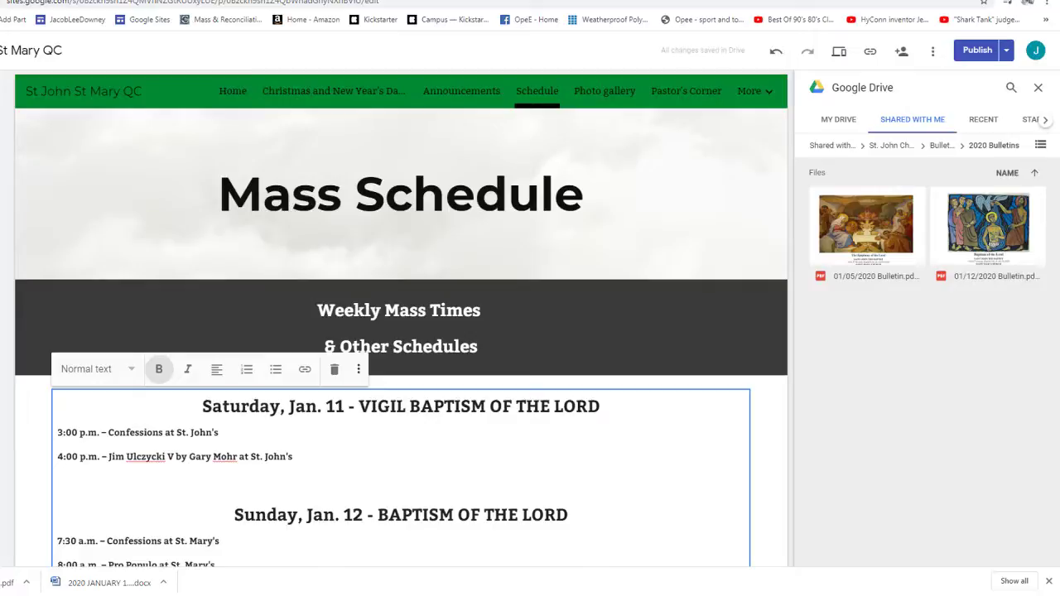
pyautogui.click(750, 91)
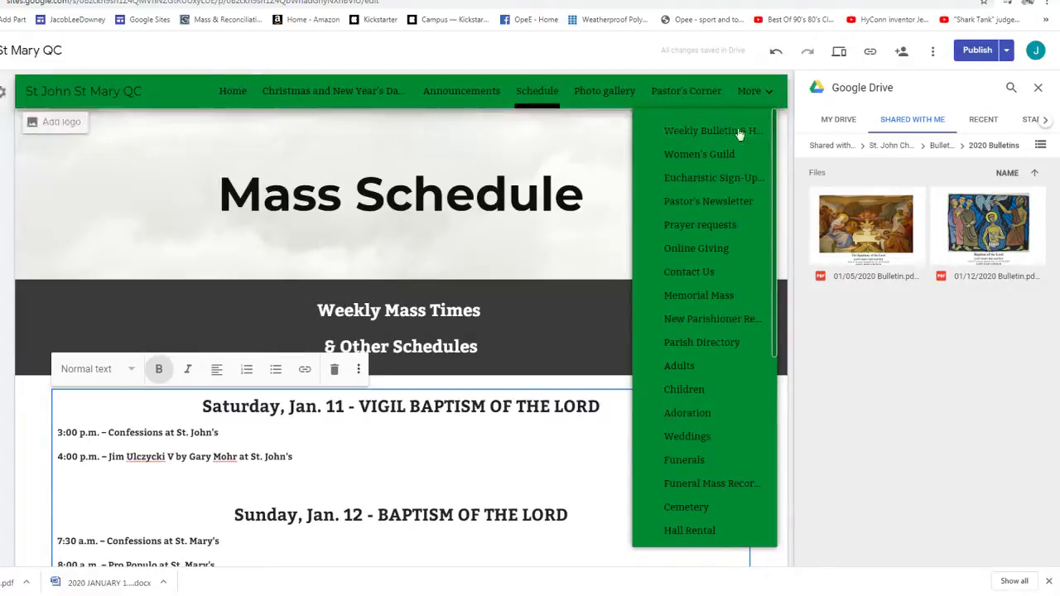
# - Go to the Prayer requests page and publish the site
pyautogui.click(700, 225)
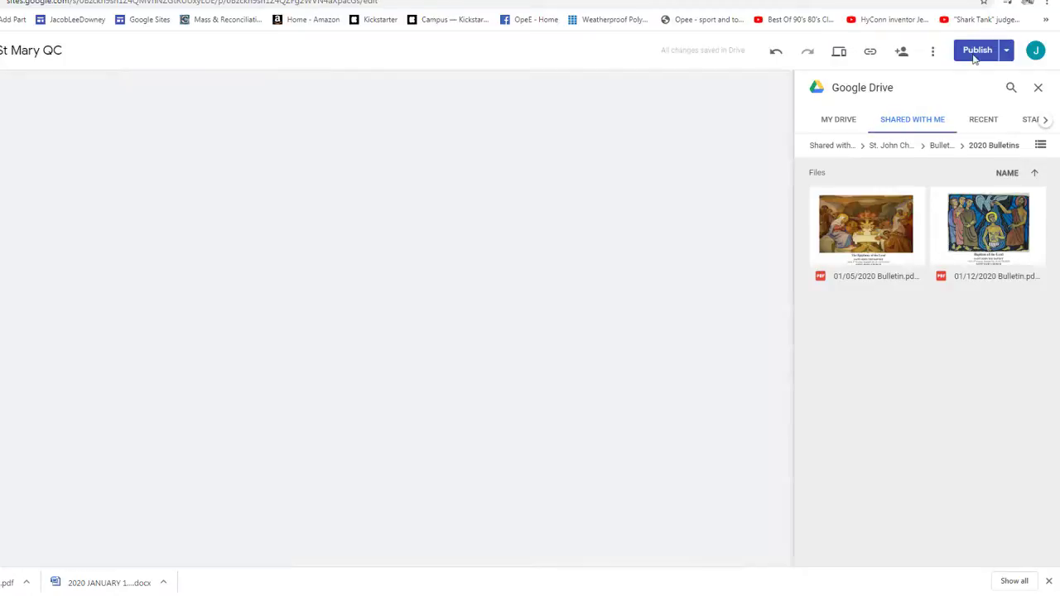
pyautogui.click(975, 52)
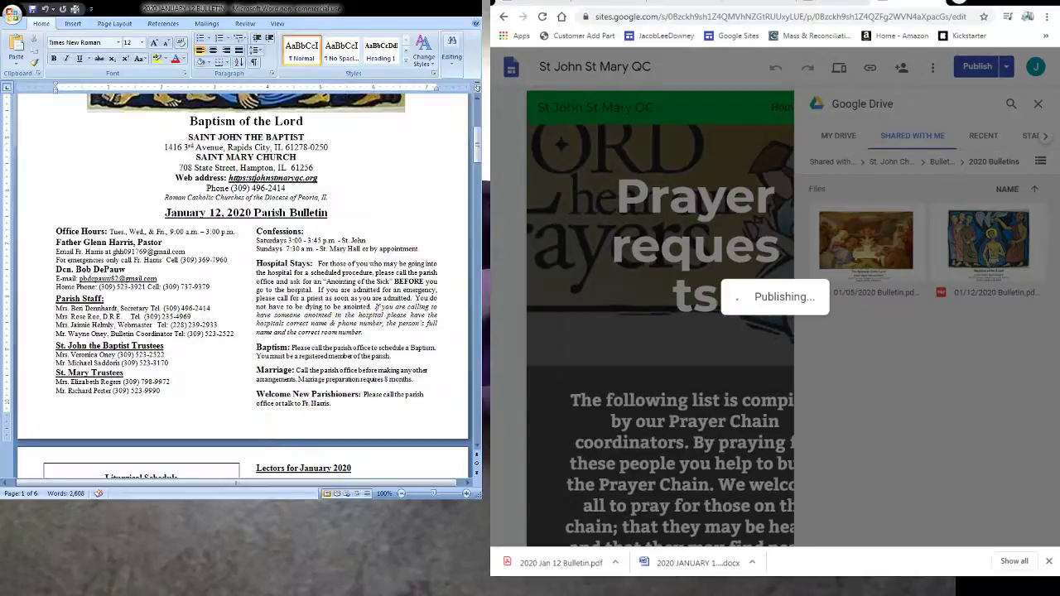
pyautogui.scroll(-10, 138, 276)
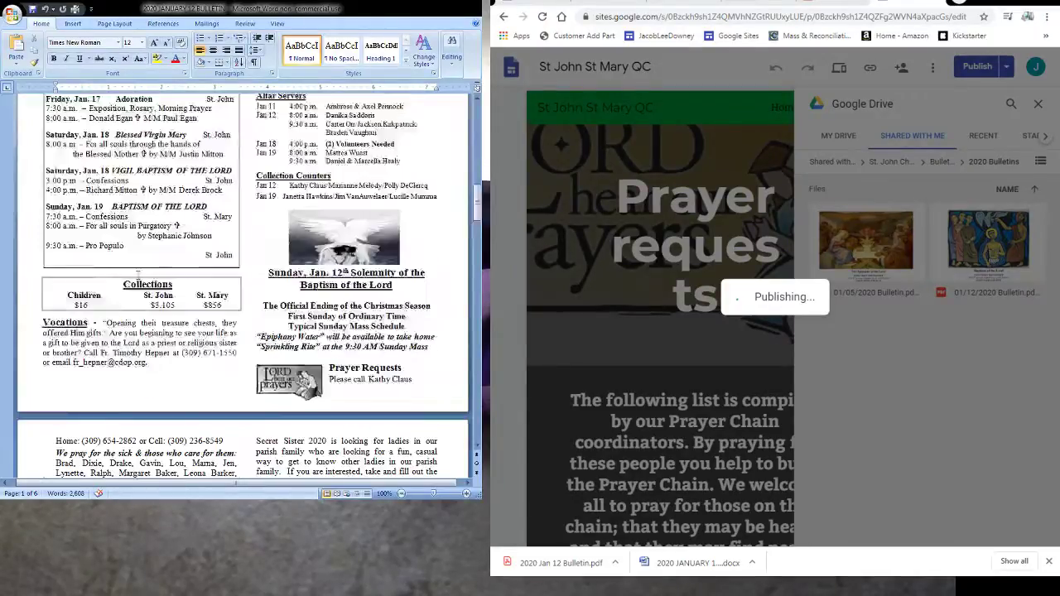
pyautogui.scroll(-8, 137, 276)
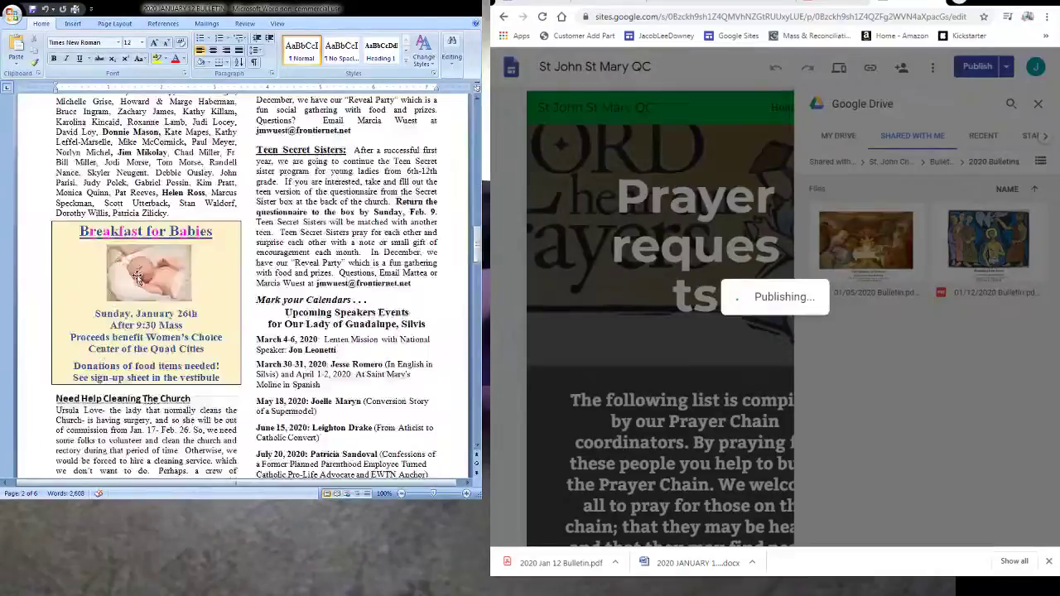
pyautogui.scroll(3, 137, 276)
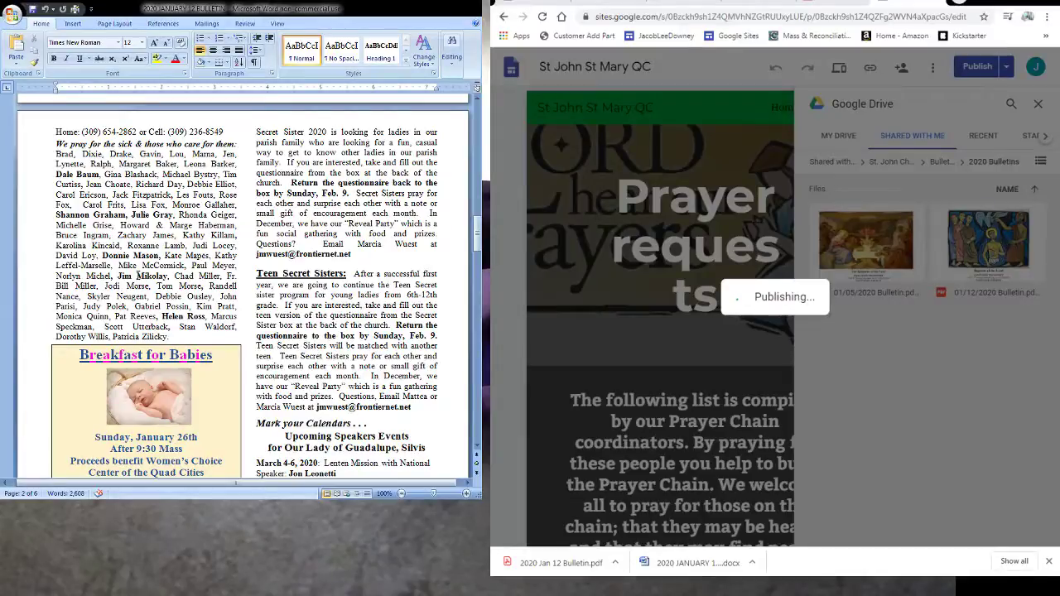
pyautogui.scroll(2, 138, 276)
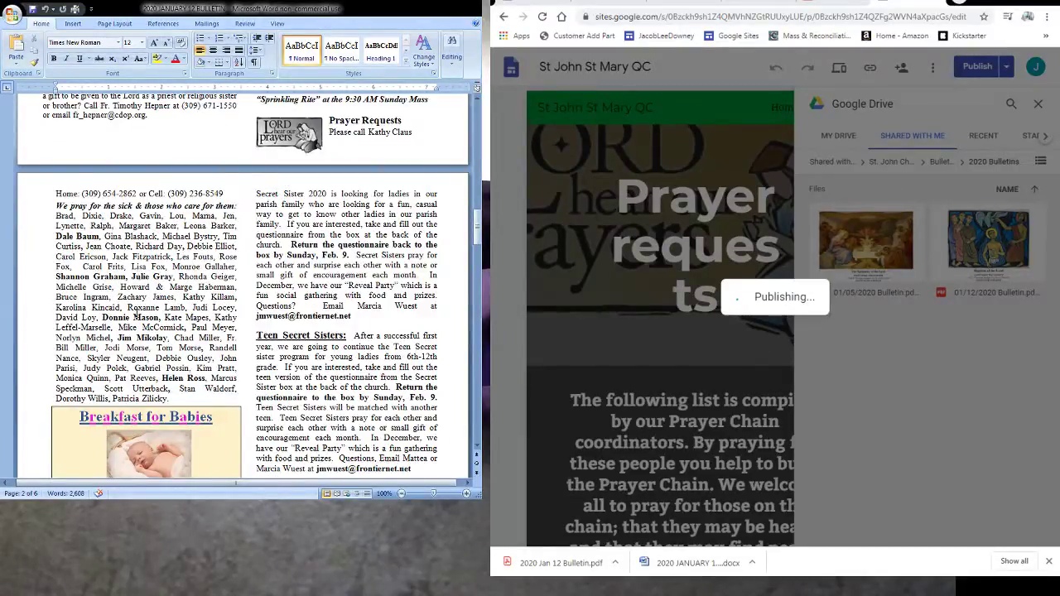
pyautogui.scroll(-6, 136, 313)
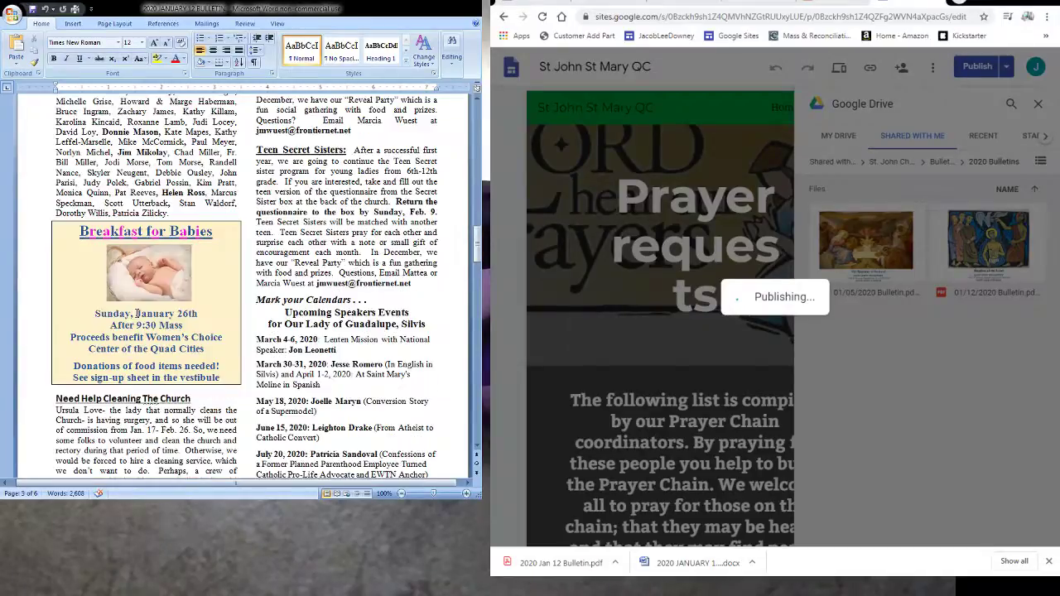
pyautogui.scroll(6, 137, 313)
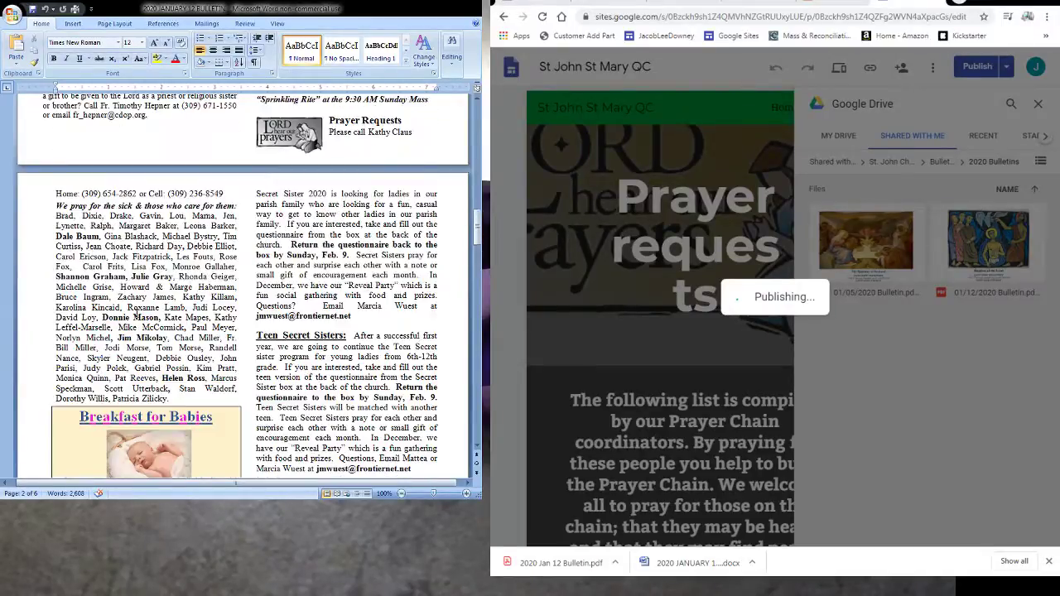
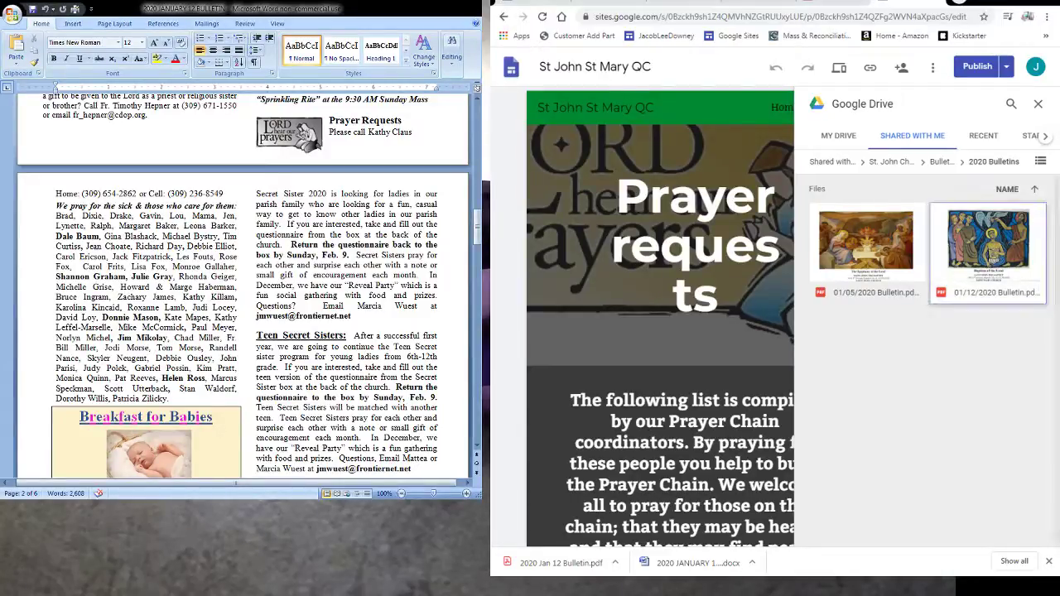
# - Dismiss the Google Drive panel and place the cursor in the 'We pray for the sick' name list
pyautogui.scroll(-3, 992, 207)
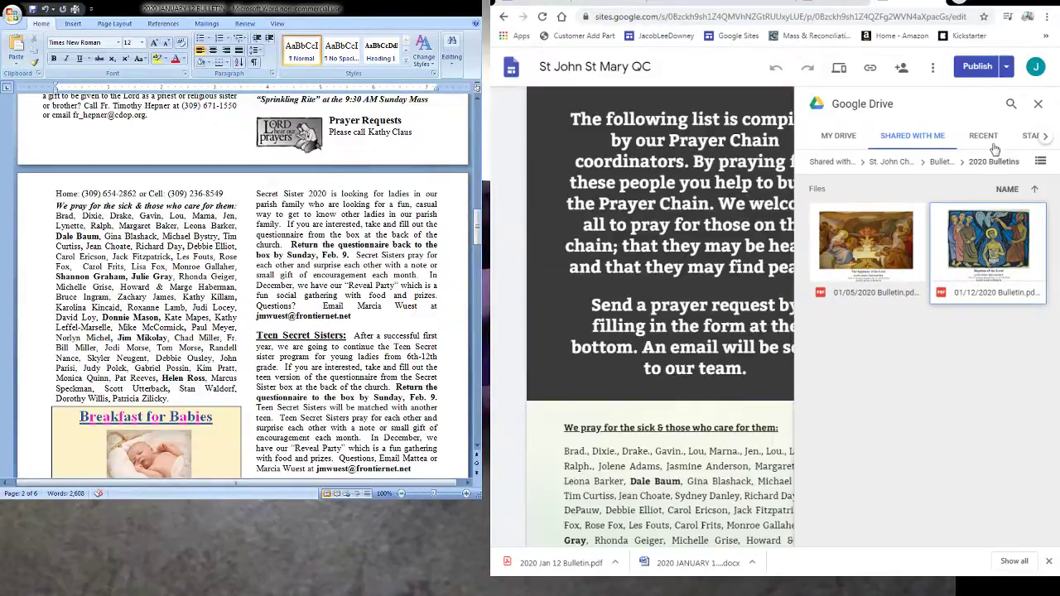
pyautogui.click(815, 303)
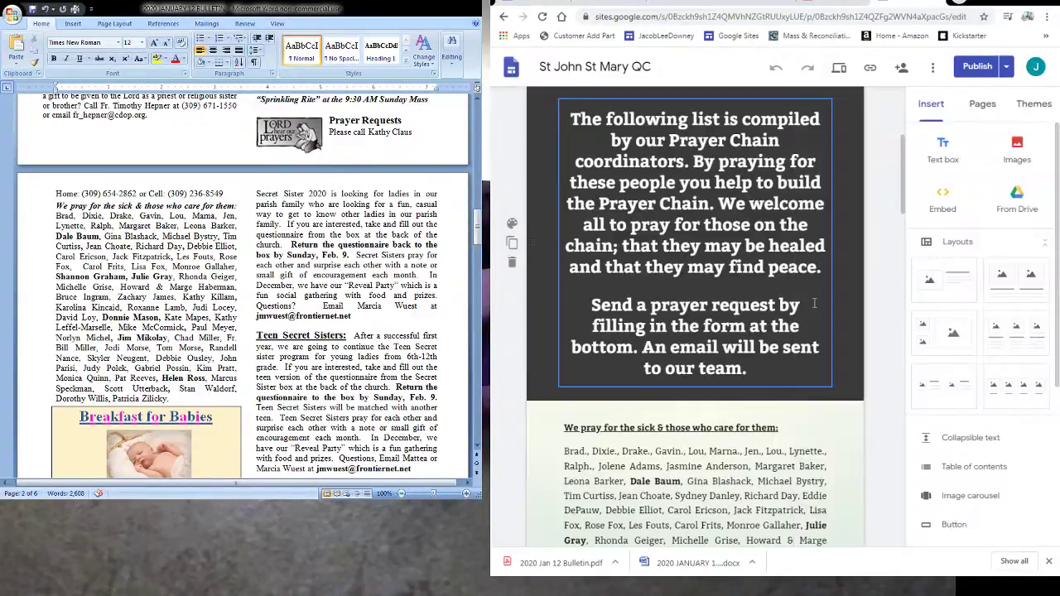
pyautogui.scroll(-1, 735, 334)
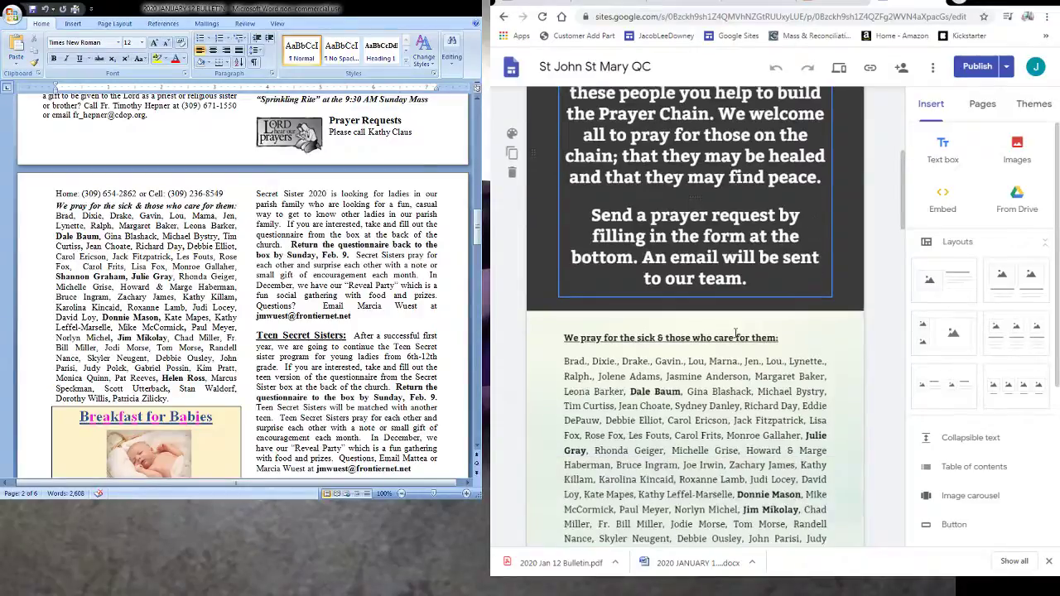
pyautogui.scroll(-2, 735, 334)
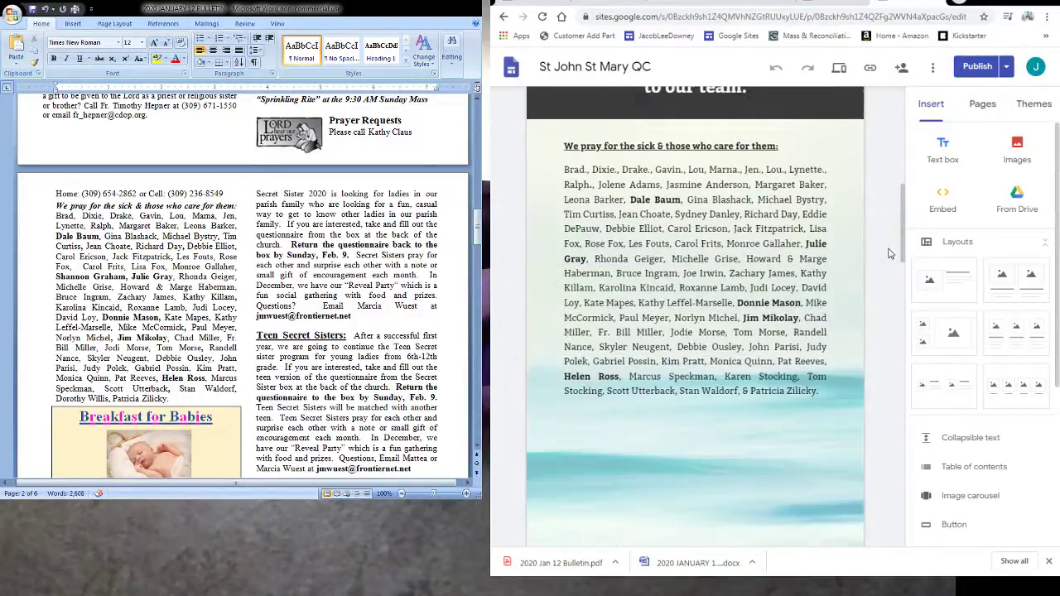
pyautogui.scroll(1, 906, 234)
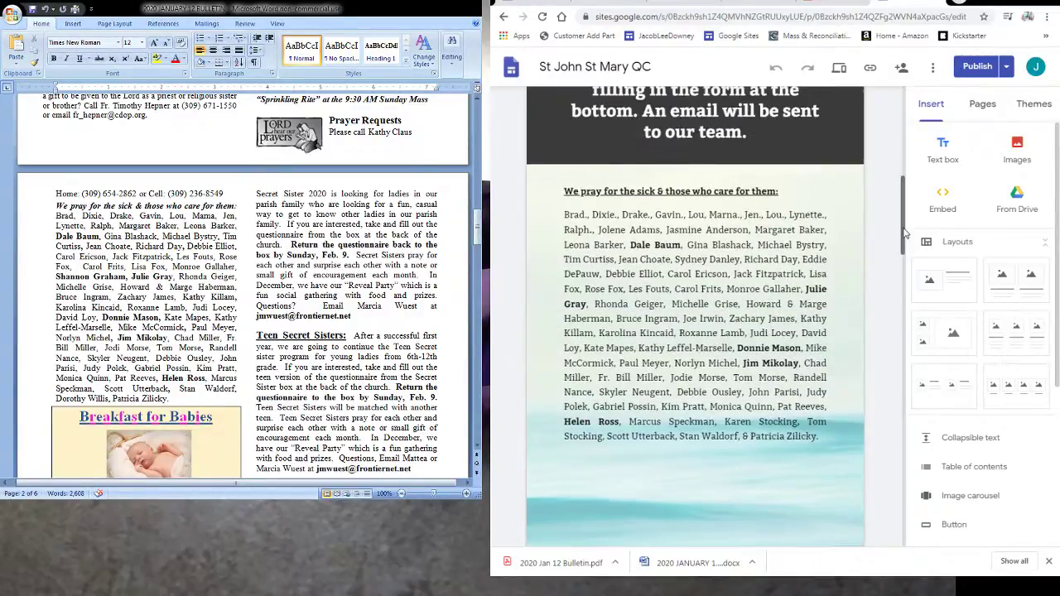
pyautogui.scroll(1, 905, 234)
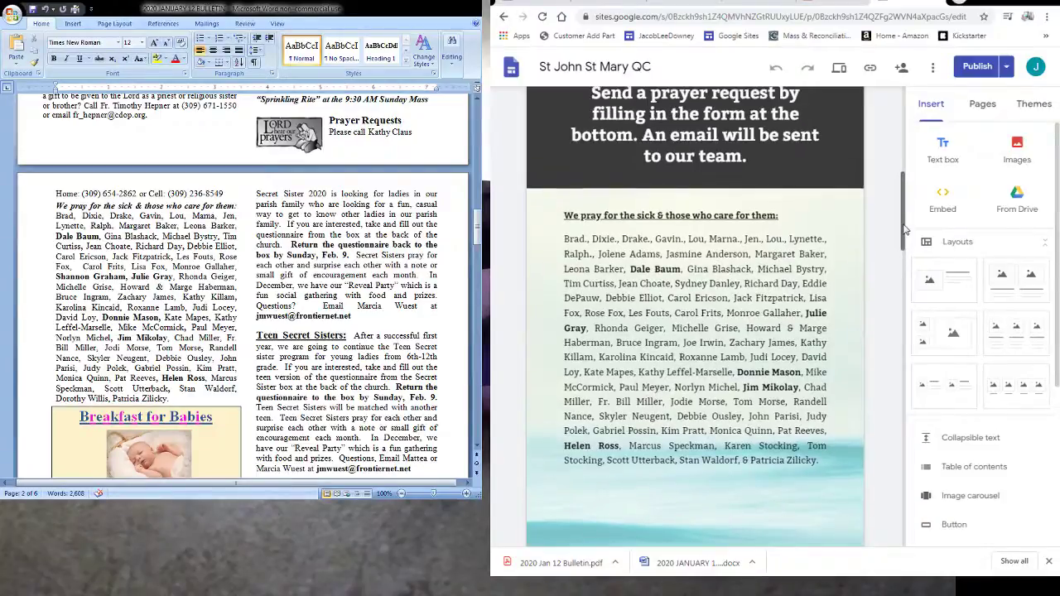
pyautogui.scroll(1, 906, 228)
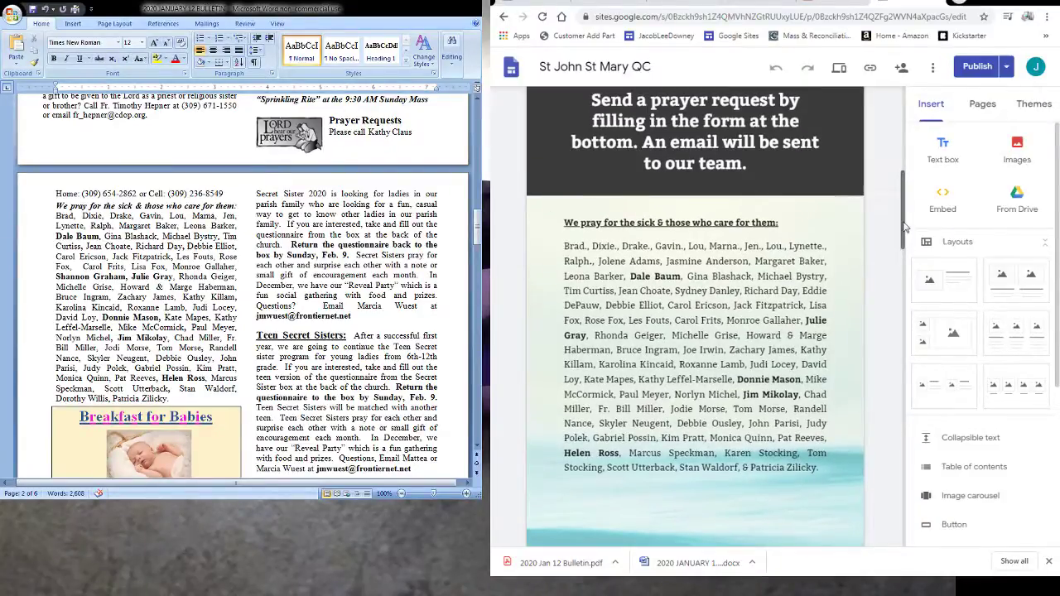
pyautogui.scroll(1, 906, 226)
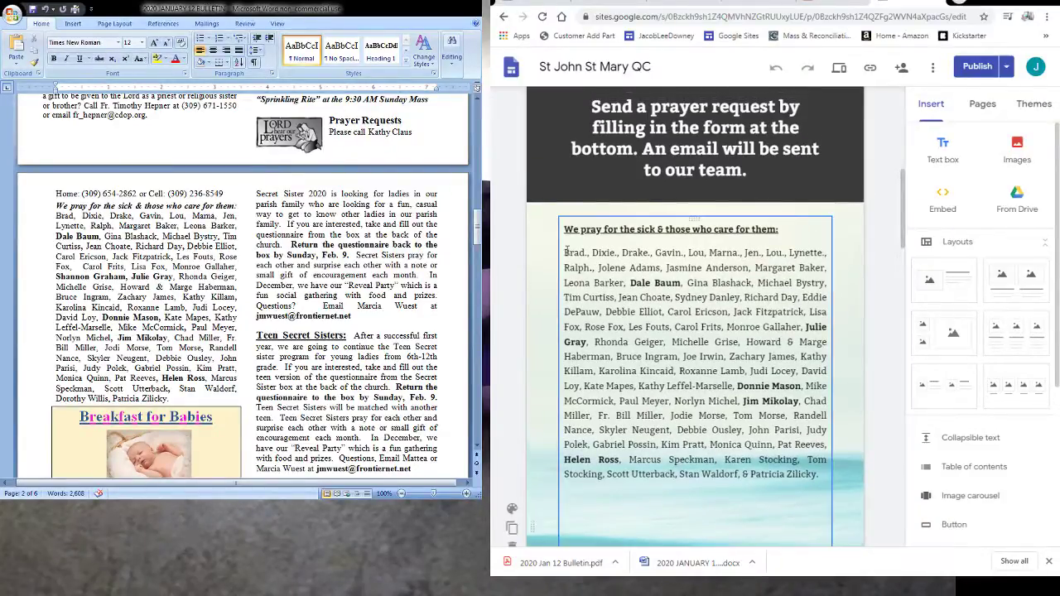
pyautogui.click(566, 251)
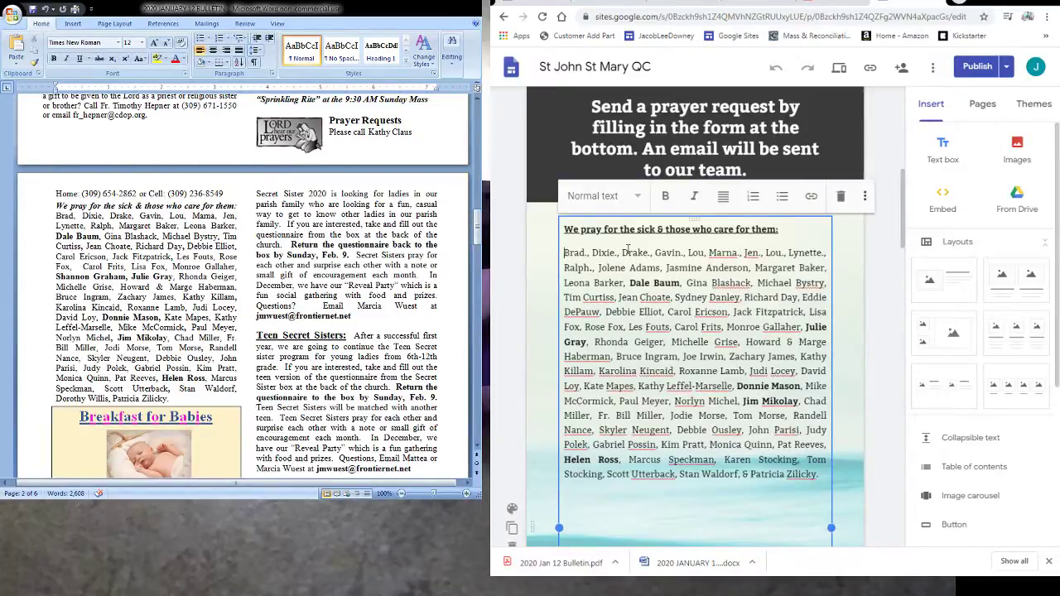
# - Select and delete the duplicated name entry in the prayer list
pyautogui.hotkey('ctrl', 'shift', 'Right')
pyautogui.hotkey('ctrl', 'shift', 'Right')
pyautogui.hotkey('ctrl', 'shift', 'Right')
pyautogui.hotkey('ctrl', 'shift', 'Right')
pyautogui.hotkey('ctrl', 'shift', 'Right')
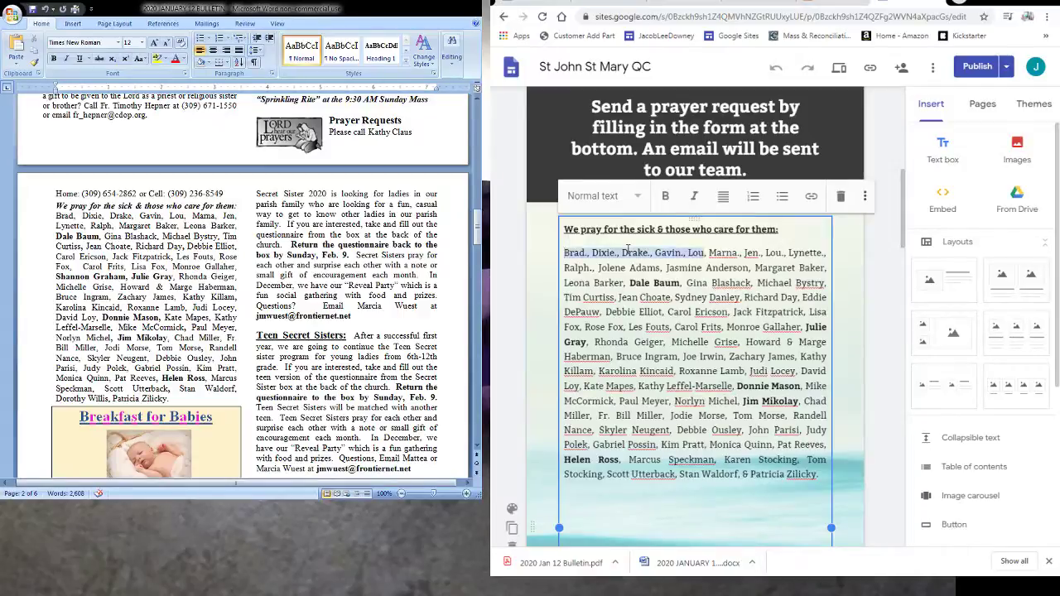
pyautogui.hotkey('ctrl', 'shift', 'Right')
pyautogui.hotkey('ctrl', 'shift', 'Right')
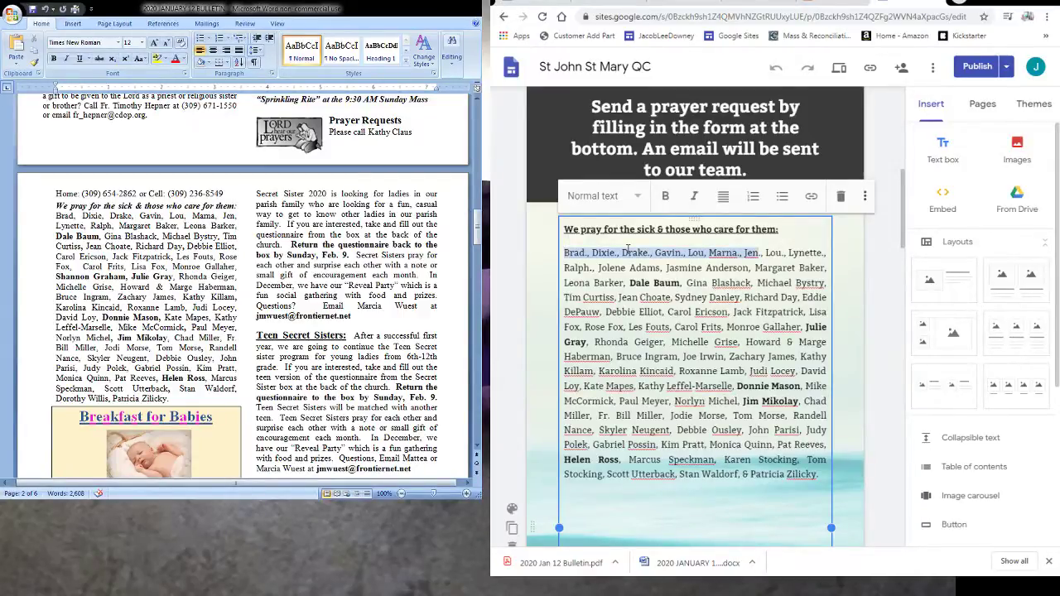
pyautogui.hotkey('ctrl', 'shift', 'Right')
pyautogui.hotkey('ctrl', 'Right')
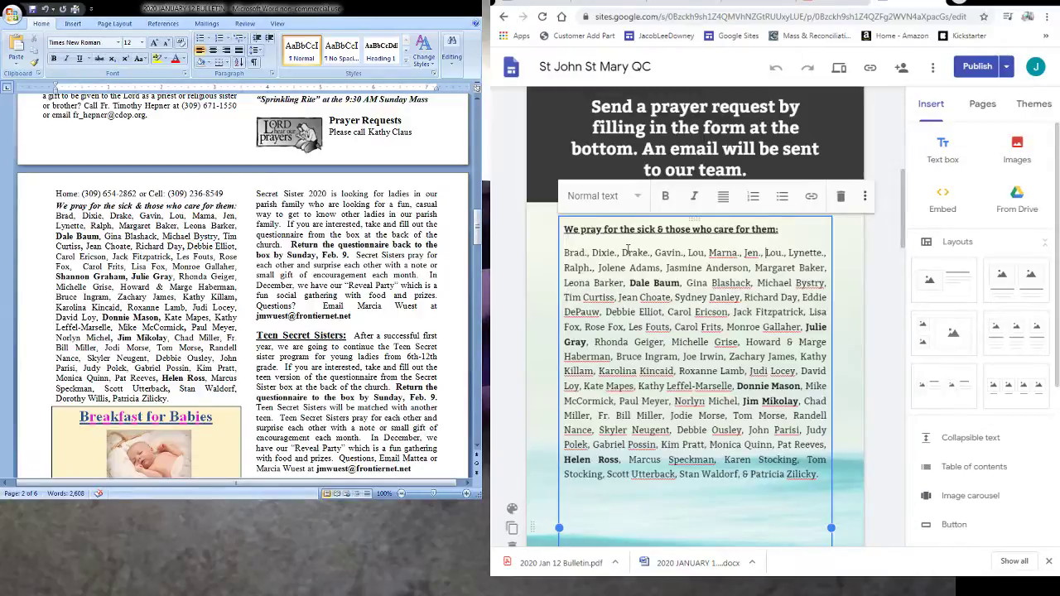
pyautogui.hotkey('ctrl', 'shift', 'Right')
pyautogui.press('Delete')
pyautogui.hotkey('ctrl', 'Left')
pyautogui.hotkey('ctrl', 'Left')
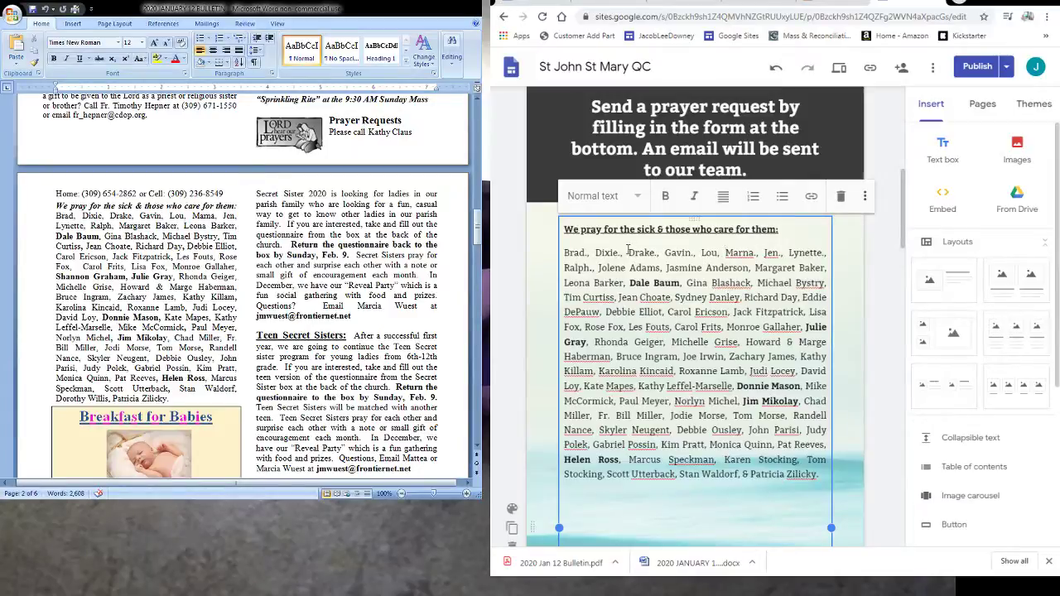
# - Add a period after the first entry and delete two names on line two
pyautogui.write('.')
pyautogui.hotkey('ctrl', 'shift', 'Right')
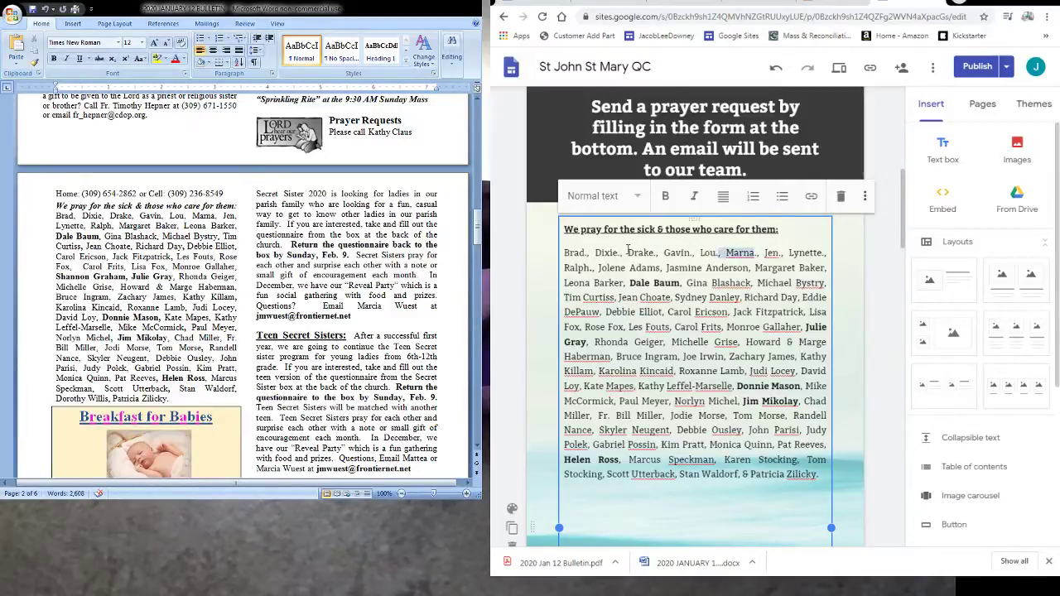
pyautogui.hotkey('ctrl', 'shift', 'Right')
pyautogui.hotkey('ctrl', 'shift', 'Right')
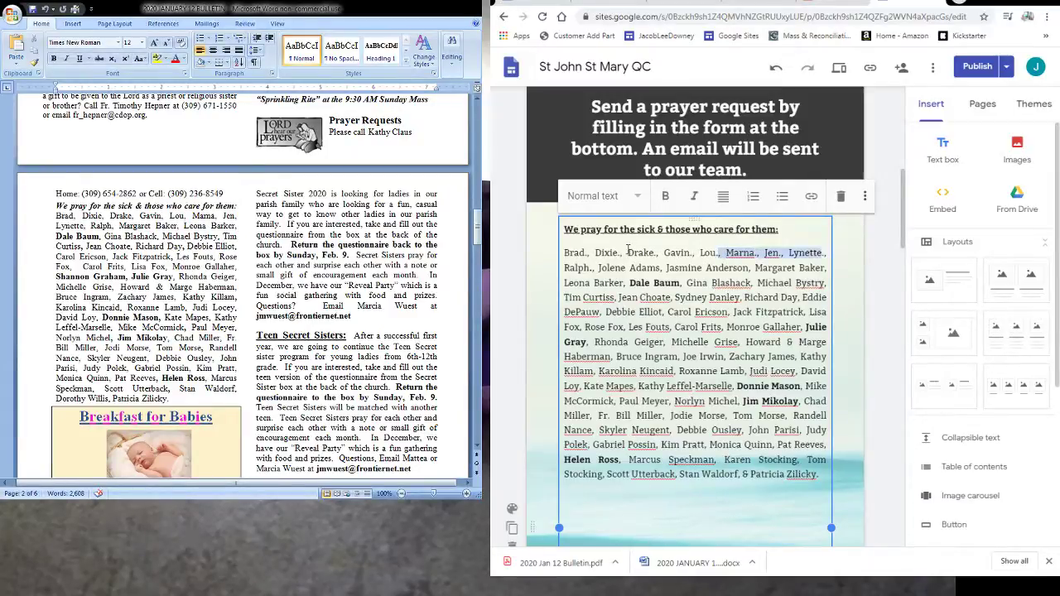
pyautogui.hotkey('ctrl', 'shift', 'Right')
pyautogui.hotkey('ctrl', 'shift', 'Right')
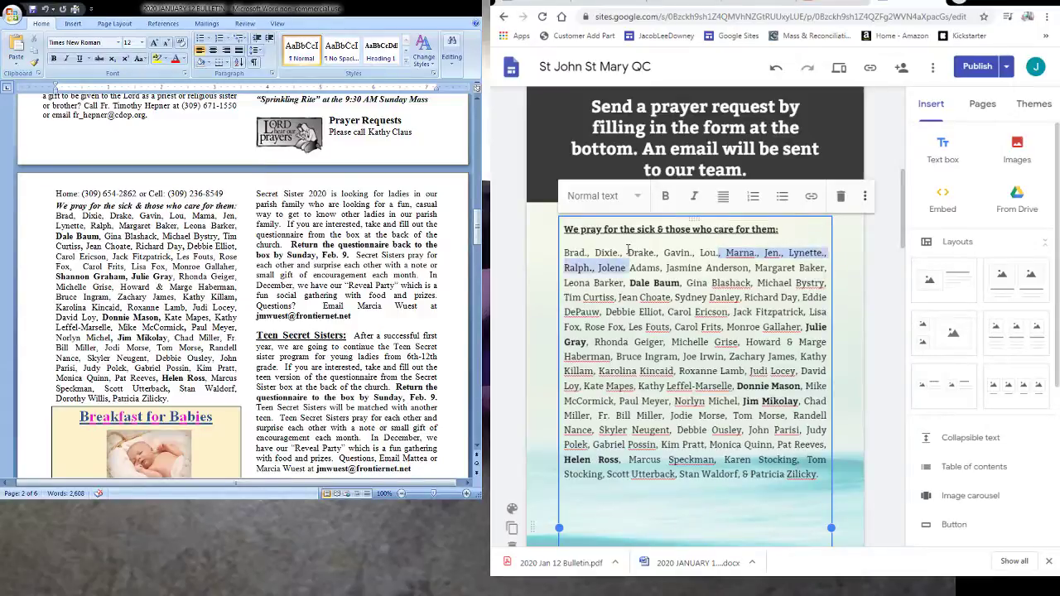
pyautogui.press('Right')
pyautogui.hotkey('ctrl', 'shift', 'Left')
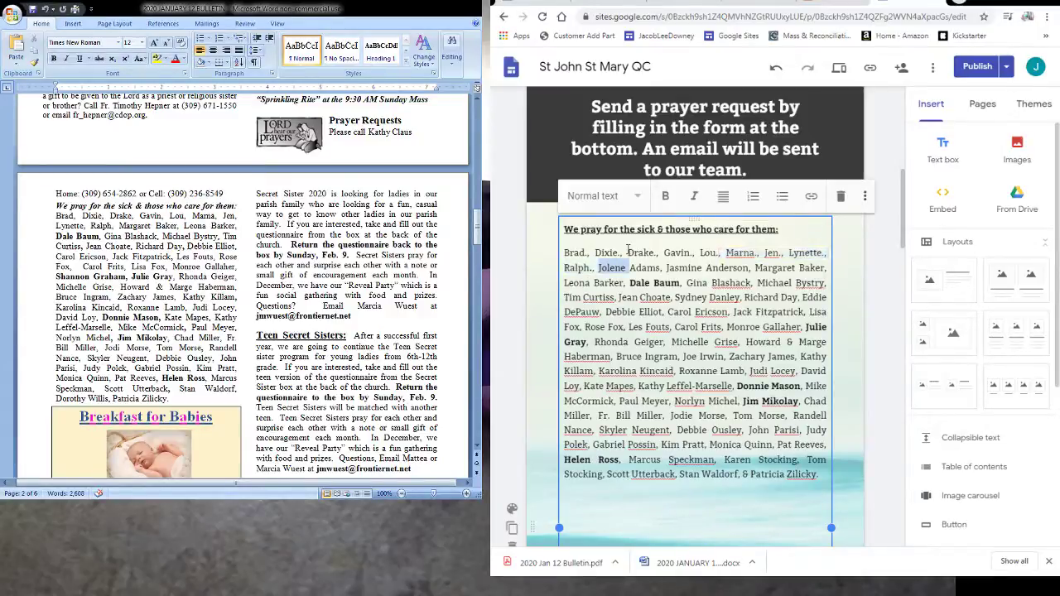
pyautogui.hotkey('ctrl', 'shift', 'Right')
pyautogui.hotkey('ctrl', 'shift', 'Right')
pyautogui.hotkey('ctrl', 'shift', 'Right')
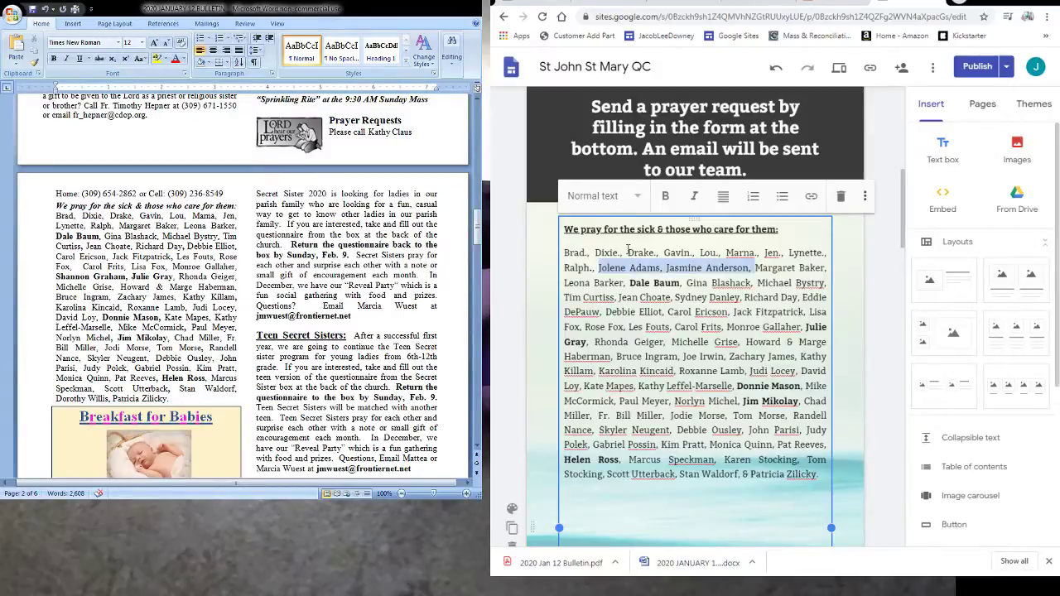
pyautogui.press('Delete')
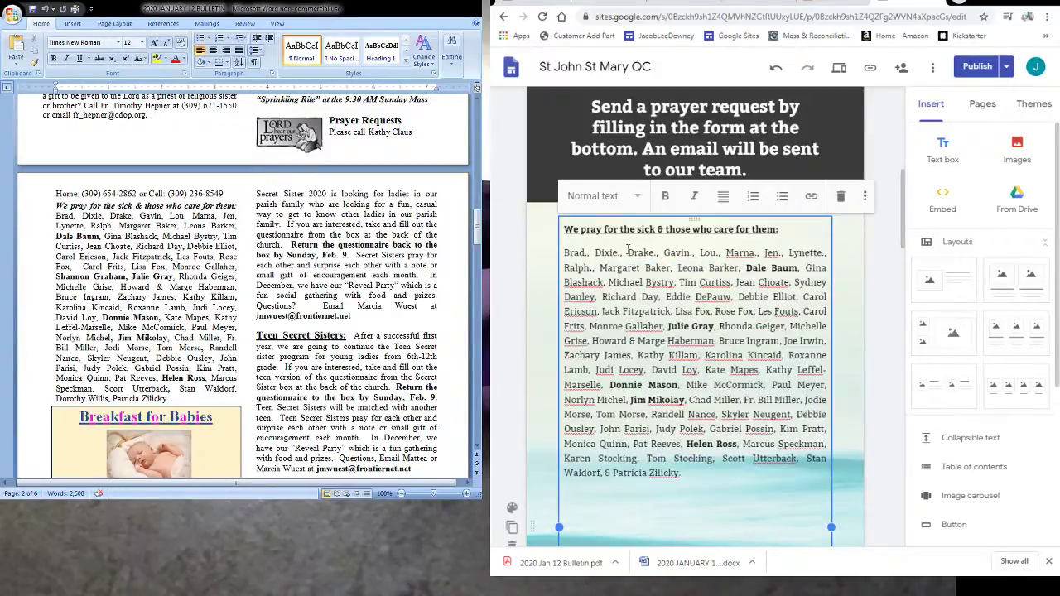
pyautogui.hotkey('ctrl', 'shift', 'Right')
pyautogui.hotkey('ctrl', 'shift', 'Right')
pyautogui.hotkey('ctrl', 'shift', 'Right')
pyautogui.hotkey('ctrl', 'shift', 'Right')
pyautogui.hotkey('ctrl', 'shift', 'Right')
pyautogui.hotkey('ctrl', 'shift', 'Right')
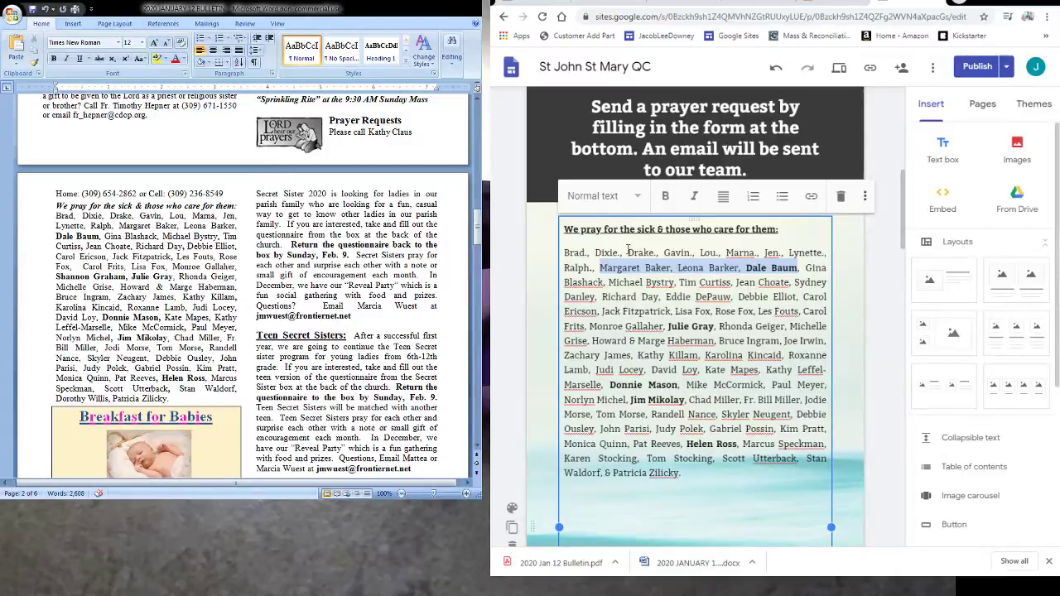
pyautogui.hotkey('ctrl', 'shift', 'Right')
pyautogui.hotkey('ctrl', 'shift', 'Right')
pyautogui.hotkey('ctrl', 'shift', 'Right')
pyautogui.hotkey('ctrl', 'shift', 'Right')
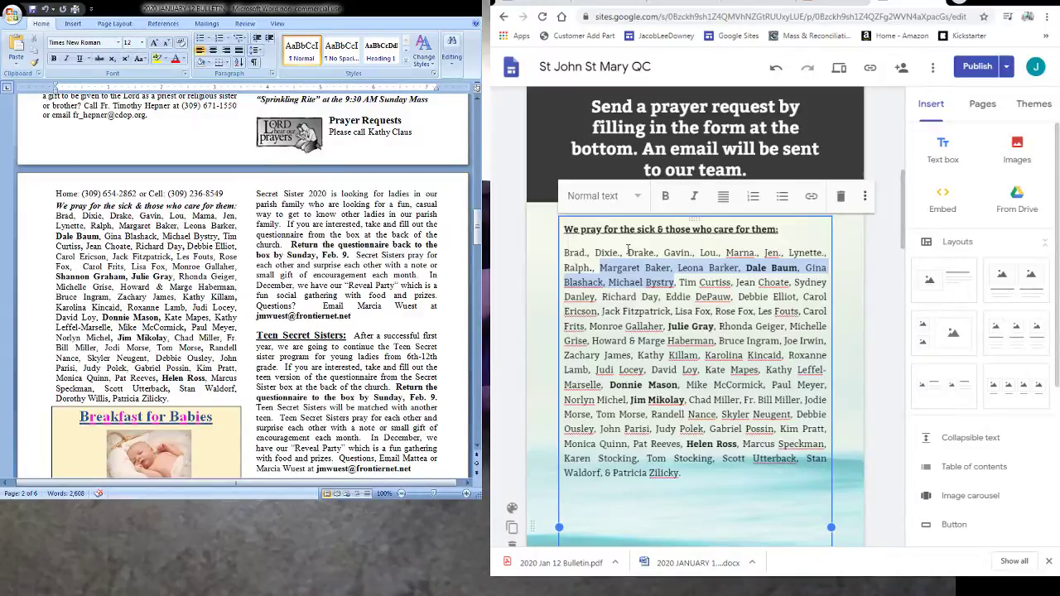
pyautogui.hotkey('ctrl', 'shift', 'Right')
pyautogui.hotkey('ctrl', 'shift', 'Right')
pyautogui.hotkey('ctrl', 'shift', 'Right')
pyautogui.hotkey('ctrl', 'shift', 'Right')
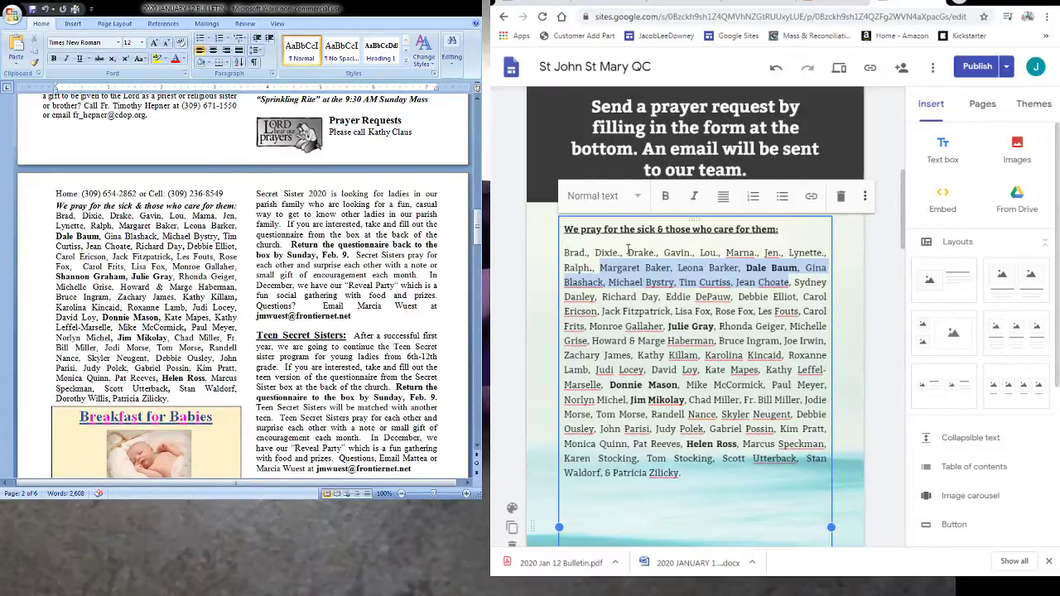
pyautogui.press('Down')
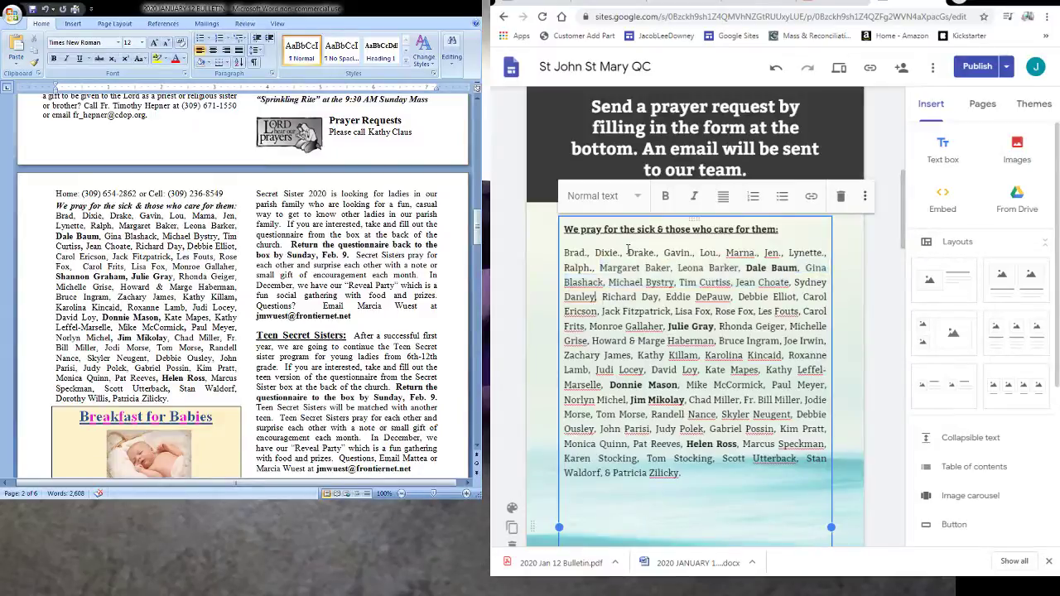
pyautogui.hotkey('ctrl', 'shift', 'Left')
pyautogui.hotkey('ctrl', 'shift', 'Left')
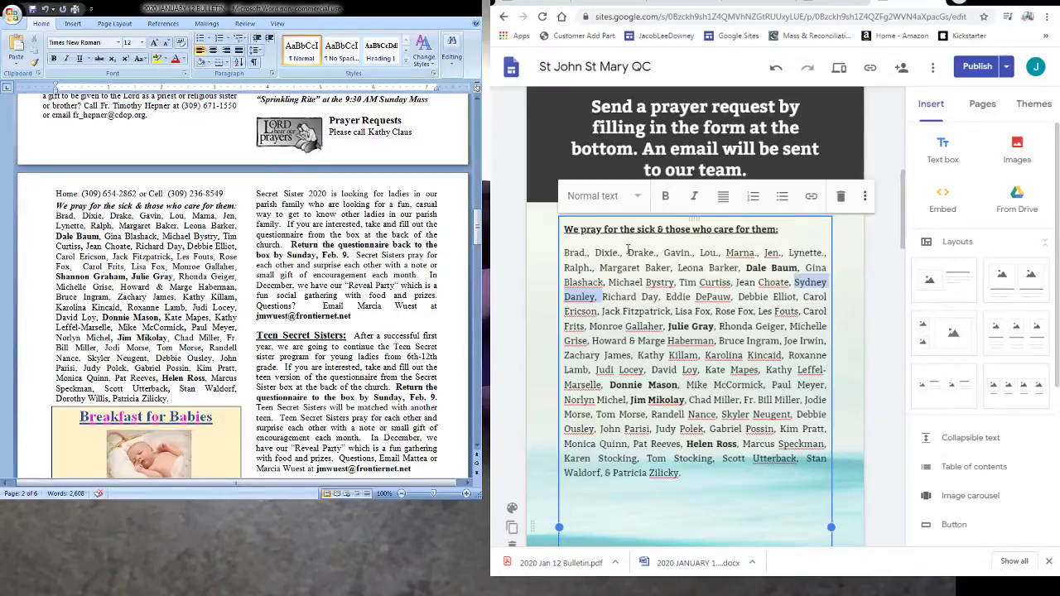
pyautogui.press('Delete')
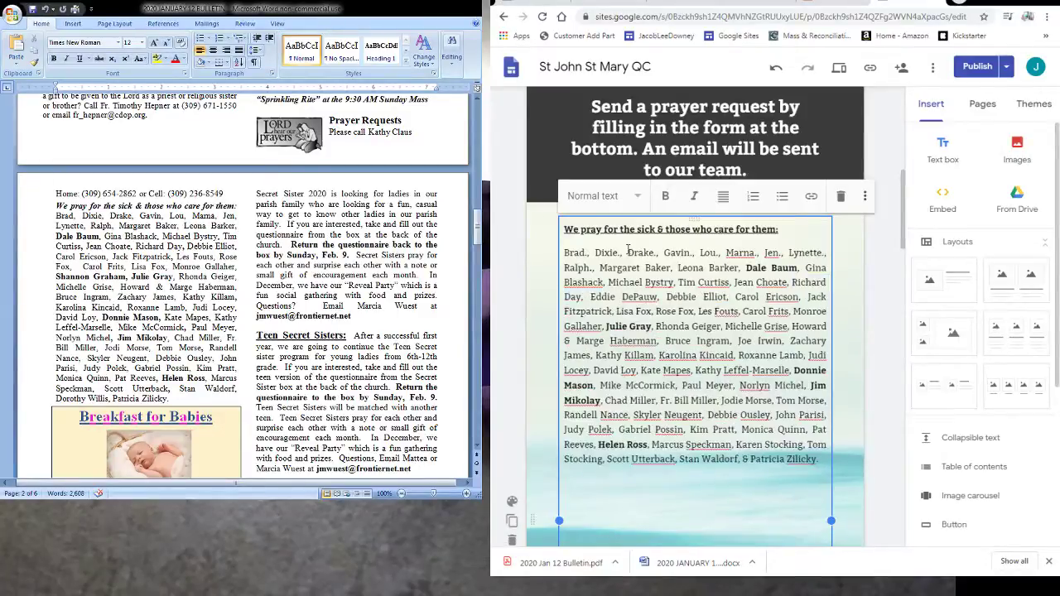
pyautogui.hotkey('ctrl', 'shift', 'Left')
pyautogui.hotkey('ctrl', 'shift', 'Left')
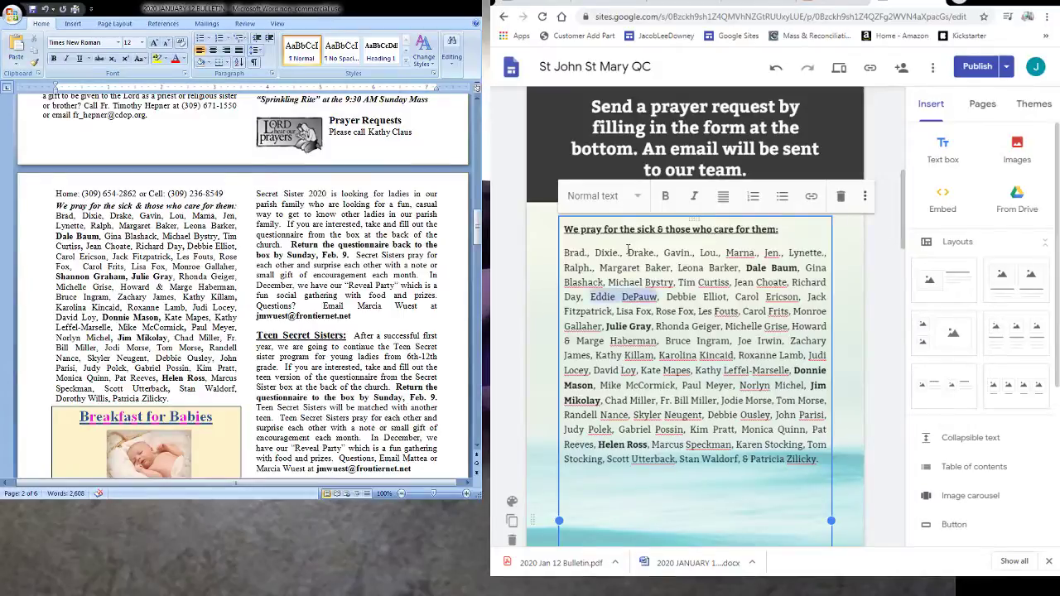
pyautogui.hotkey('shift', 'Right')
pyautogui.hotkey('shift', 'Right')
pyautogui.press('Delete')
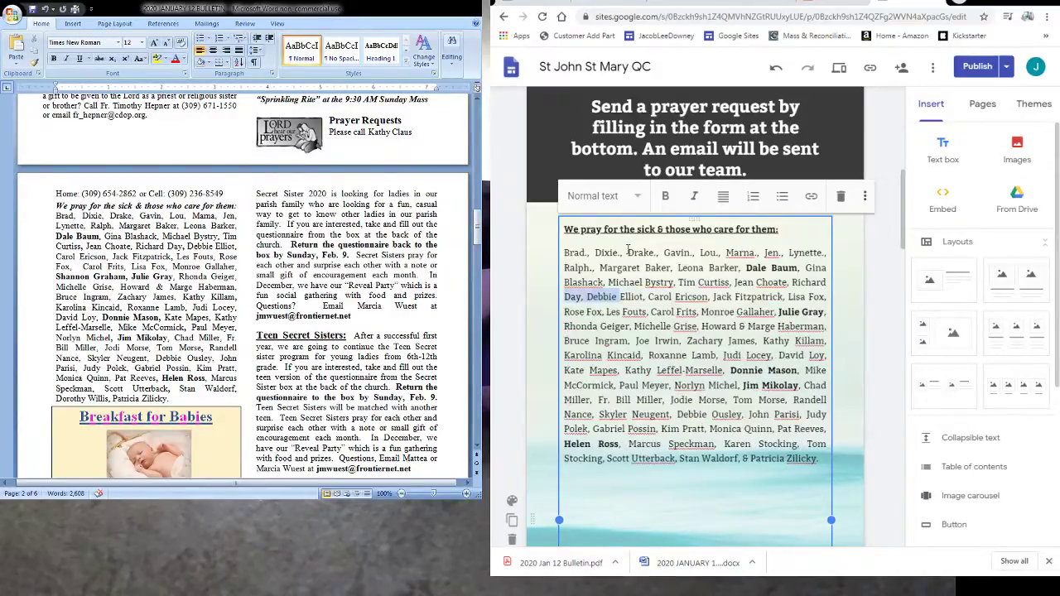
pyautogui.hotkey('shift', 'Right')
pyautogui.hotkey('shift', 'Right')
pyautogui.hotkey('shift', 'Right')
pyautogui.hotkey('shift', 'Right')
pyautogui.hotkey('shift', 'Right')
pyautogui.hotkey('shift', 'Right')
pyautogui.hotkey('shift', 'Right')
pyautogui.hotkey('shift', 'Right')
pyautogui.hotkey('shift', 'Right')
pyautogui.hotkey('shift', 'Right')
pyautogui.hotkey('shift', 'Right')
pyautogui.hotkey('shift', 'Right')
pyautogui.hotkey('shift', 'Right')
pyautogui.hotkey('shift', 'Right')
pyautogui.hotkey('shift', 'Right')
pyautogui.hotkey('shift', 'Right')
pyautogui.hotkey('shift', 'Right')
pyautogui.hotkey('shift', 'Right')
pyautogui.hotkey('shift', 'Right')
pyautogui.hotkey('shift', 'Right')
pyautogui.hotkey('shift', 'Right')
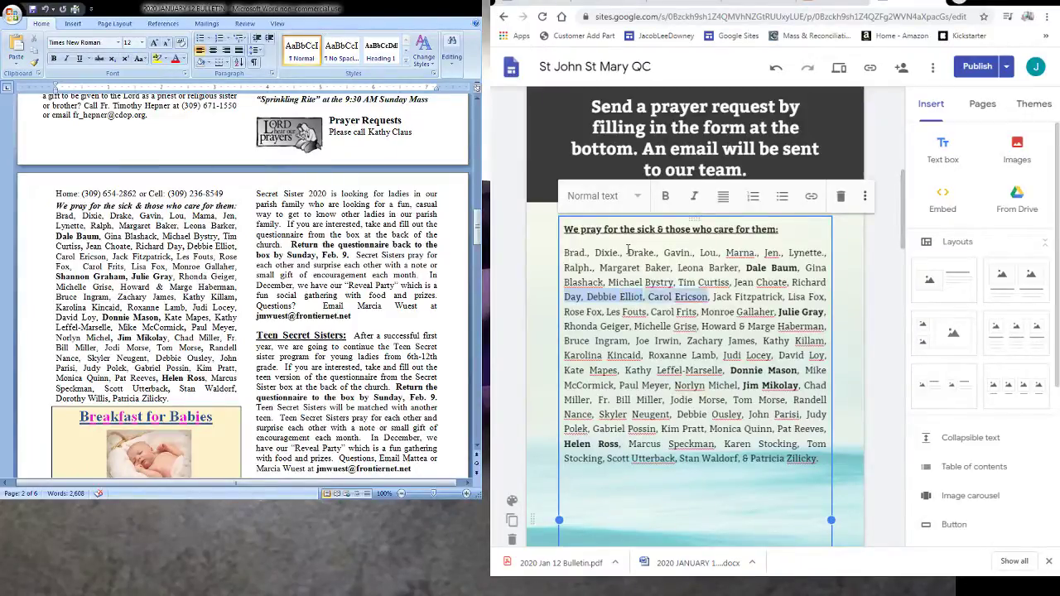
pyautogui.hotkey('shift', 'Right')
pyautogui.hotkey('shift', 'Right')
pyautogui.hotkey('shift', 'Right')
pyautogui.hotkey('shift', 'Right')
pyautogui.hotkey('shift', 'Right')
pyautogui.hotkey('shift', 'Right')
pyautogui.hotkey('shift', 'Right')
pyautogui.hotkey('shift', 'Right')
pyautogui.hotkey('shift', 'Right')
pyautogui.hotkey('shift', 'Right')
pyautogui.hotkey('shift', 'Right')
pyautogui.hotkey('shift', 'Right')
pyautogui.hotkey('shift', 'Right')
pyautogui.hotkey('shift', 'Right')
pyautogui.hotkey('shift', 'Right')
pyautogui.hotkey('shift', 'Right')
pyautogui.hotkey('shift', 'Right')
pyautogui.hotkey('shift', 'Right')
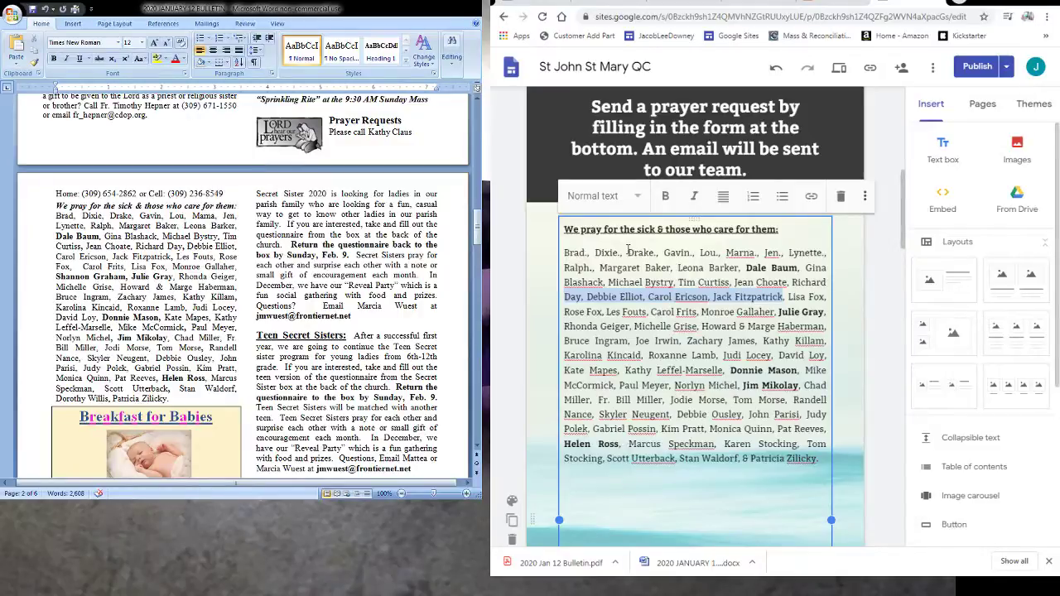
pyautogui.hotkey('ctrl', 'shift', 'Right')
pyautogui.hotkey('ctrl', 'shift', 'Right')
pyautogui.hotkey('ctrl', 'shift', 'Right')
pyautogui.hotkey('ctrl', 'shift', 'Right')
pyautogui.hotkey('ctrl', 'shift', 'Right')
pyautogui.hotkey('ctrl', 'shift', 'Right')
pyautogui.hotkey('ctrl', 'shift', 'Right')
pyautogui.hotkey('ctrl', 'shift', 'Right')
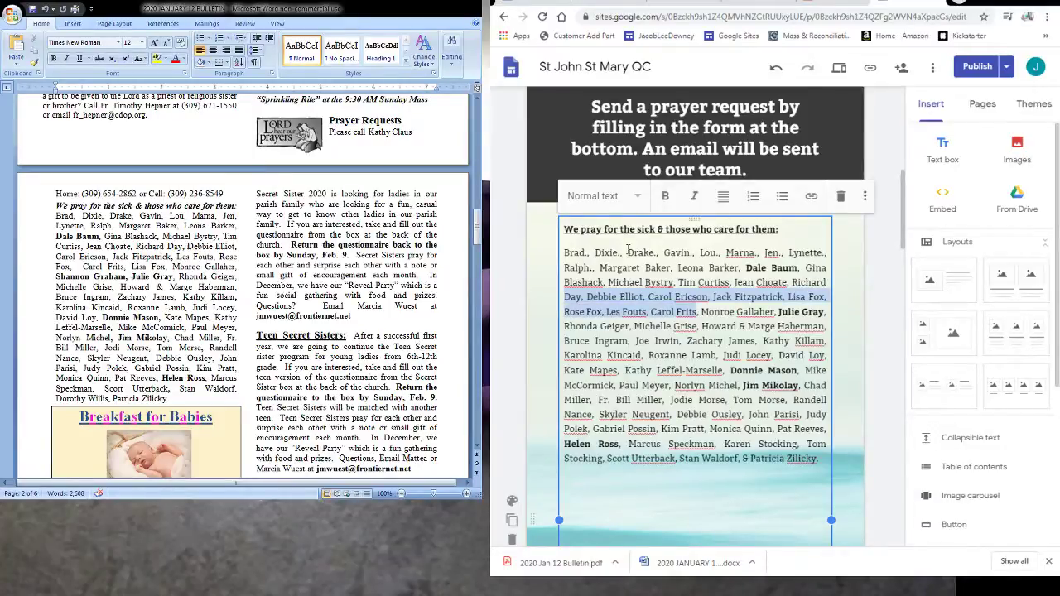
pyautogui.hotkey('ctrl', 'Right')
pyautogui.hotkey('ctrl', 'Right')
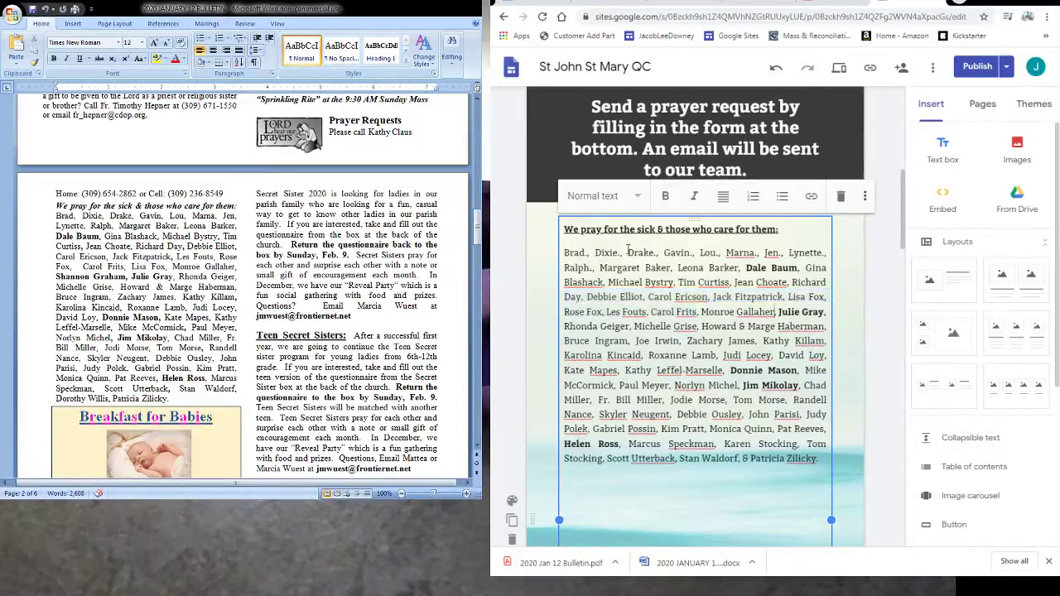
pyautogui.press('Right')
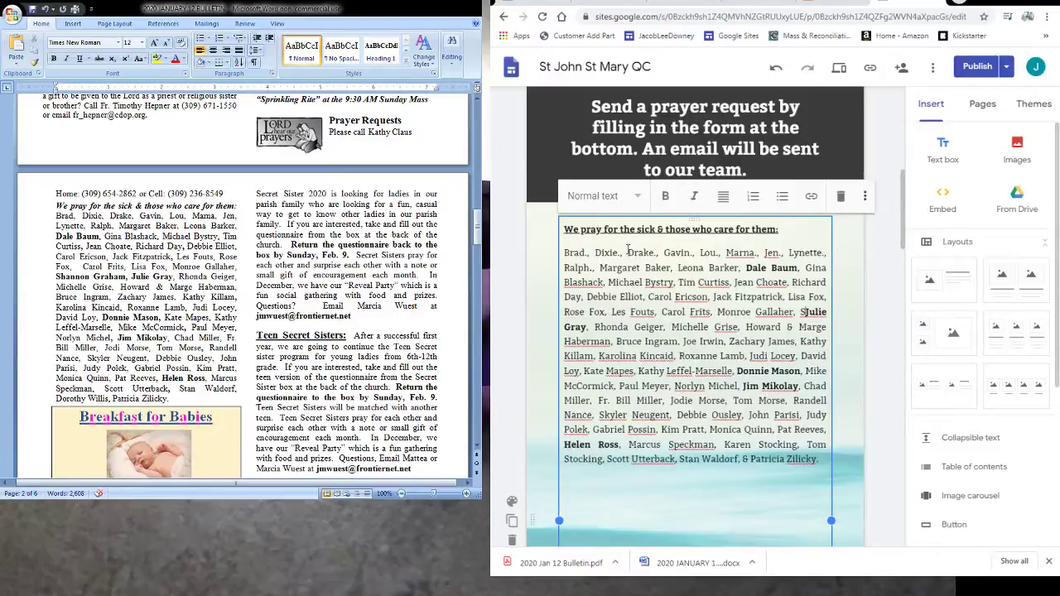
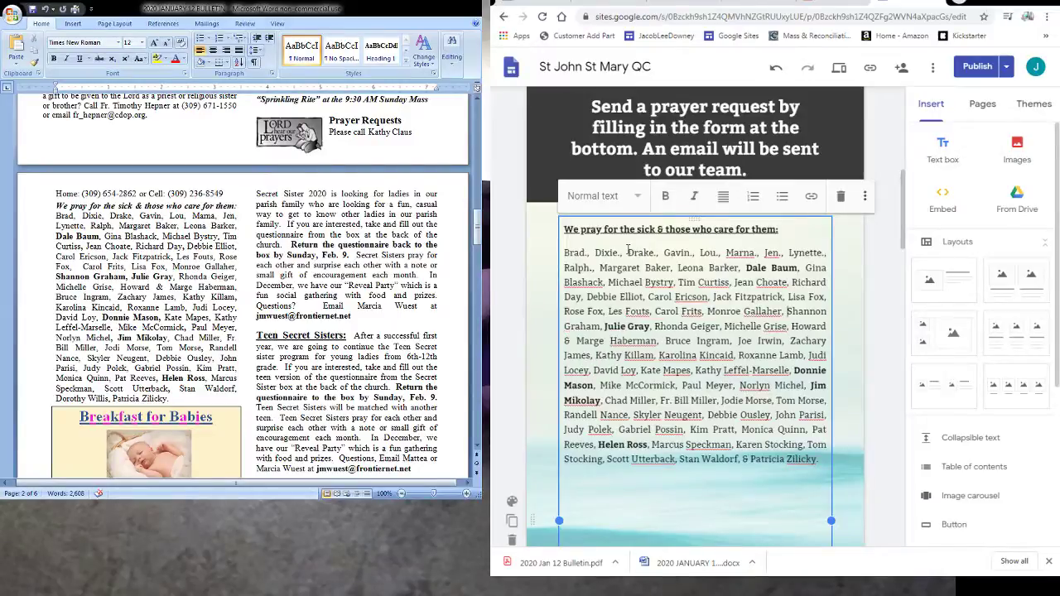
# - Add a new name to the prayer list and make it bold
pyautogui.press('Left')
pyautogui.press('Left')
pyautogui.hotkey('ctrl', 'shift', 'Left')
pyautogui.hotkey('ctrl', 'shift', 'Left')
pyautogui.hotkey('ctrl', 'b')
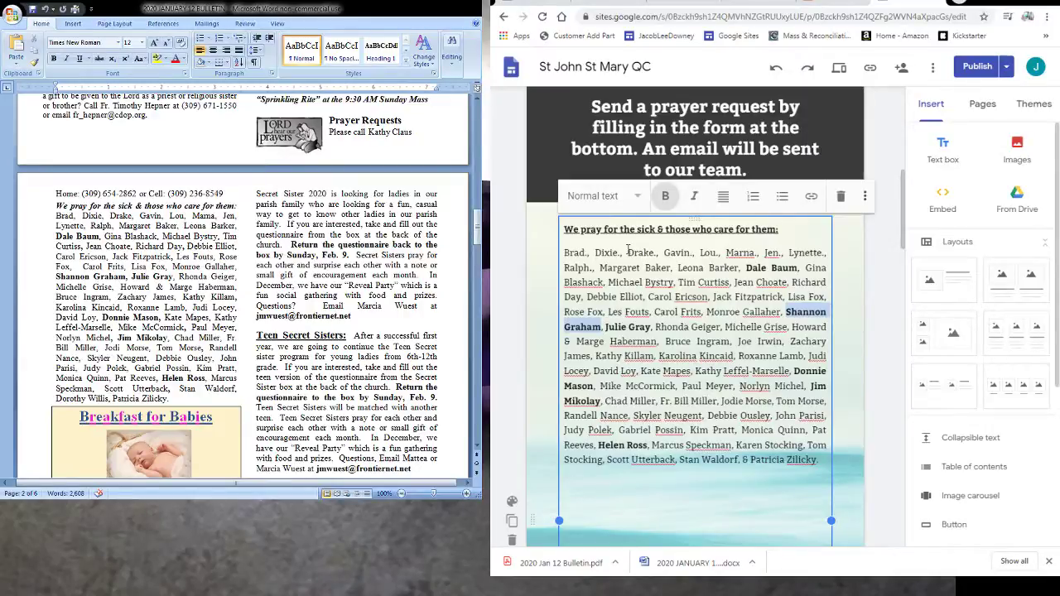
# - Check the following names against the bulletin and delete the one missing from it
pyautogui.hotkey('ctrl', 'shift', 'Right')
pyautogui.hotkey('ctrl', 'shift', 'Right')
pyautogui.hotkey('ctrl', 'shift', 'Right')
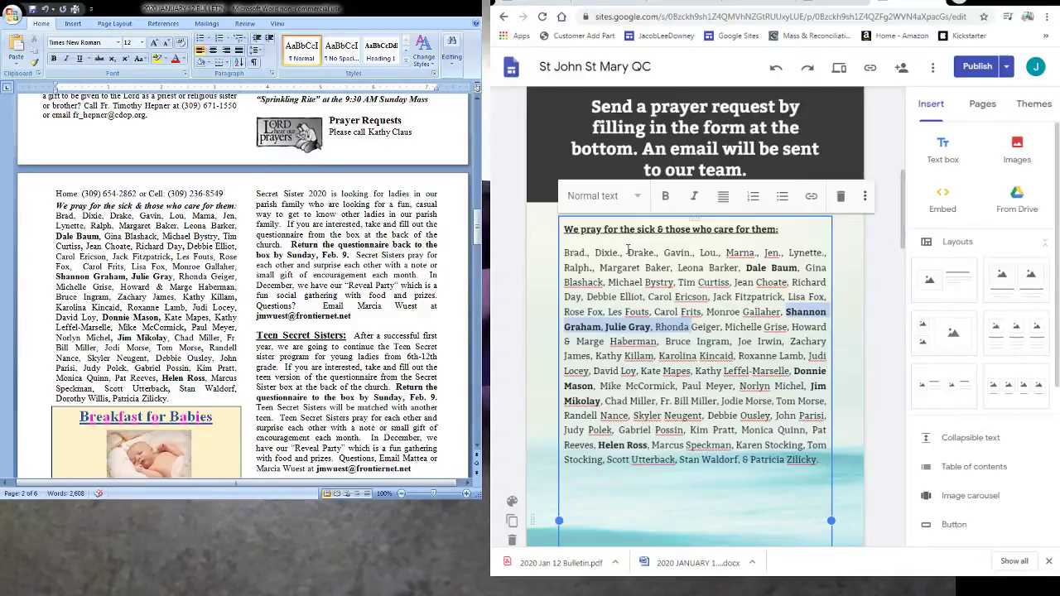
pyautogui.hotkey('ctrl', 'shift', 'Right')
pyautogui.hotkey('ctrl', 'shift', 'Right')
pyautogui.hotkey('ctrl', 'shift', 'Right')
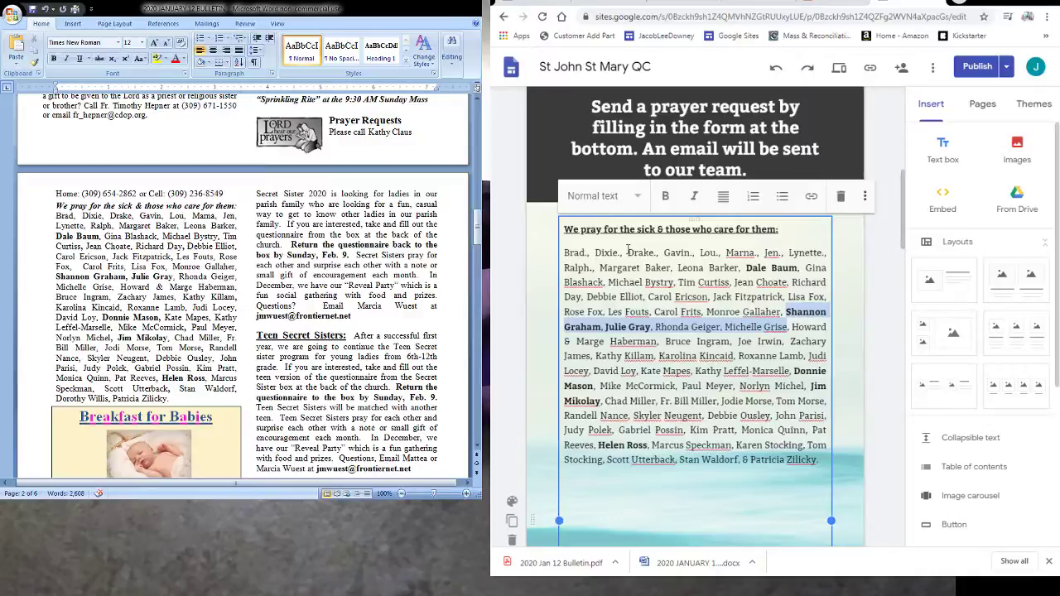
pyautogui.hotkey('ctrl', 'shift', 'Right')
pyautogui.hotkey('ctrl', 'shift', 'Right')
pyautogui.hotkey('ctrl', 'shift', 'Right')
pyautogui.hotkey('ctrl', 'shift', 'Right')
pyautogui.hotkey('ctrl', 'shift', 'Right')
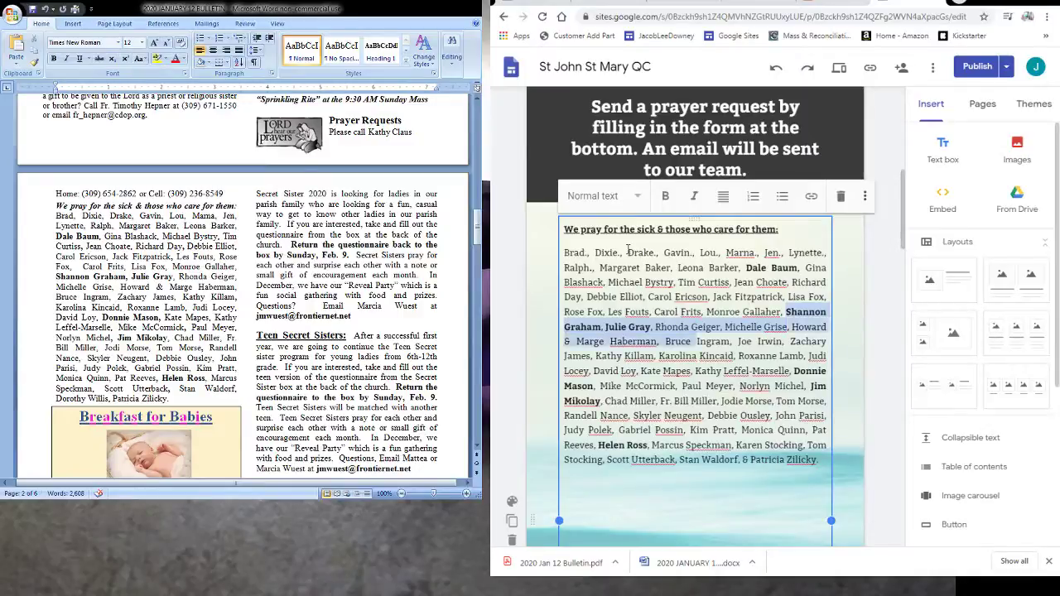
pyautogui.hotkey('ctrl', 'shift', 'Right')
pyautogui.press('Right')
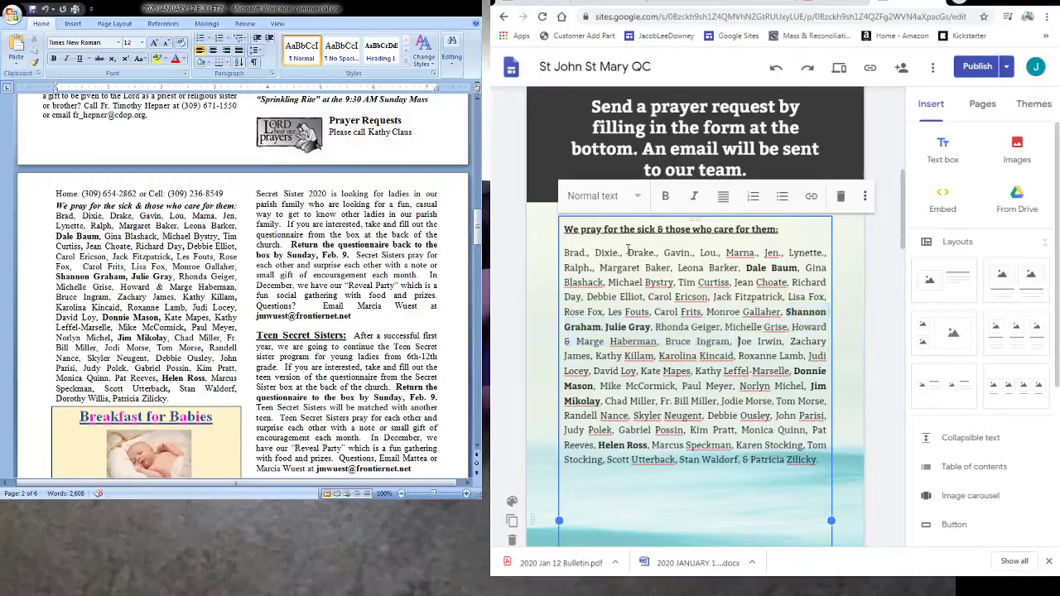
pyautogui.hotkey('ctrl', 'shift', 'Right')
pyautogui.hotkey('ctrl', 'shift', 'Right')
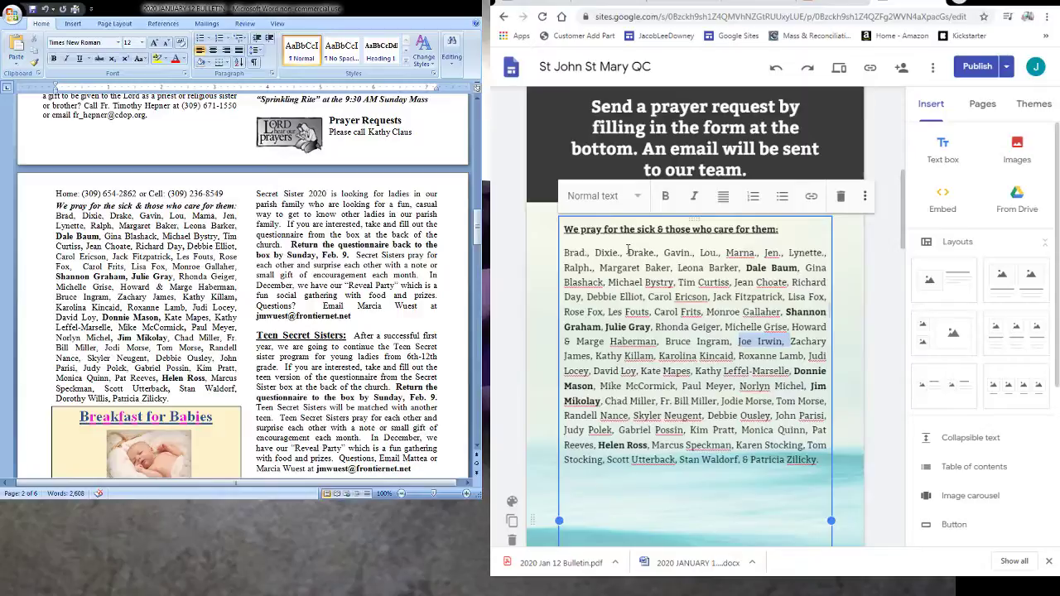
pyautogui.press('Delete')
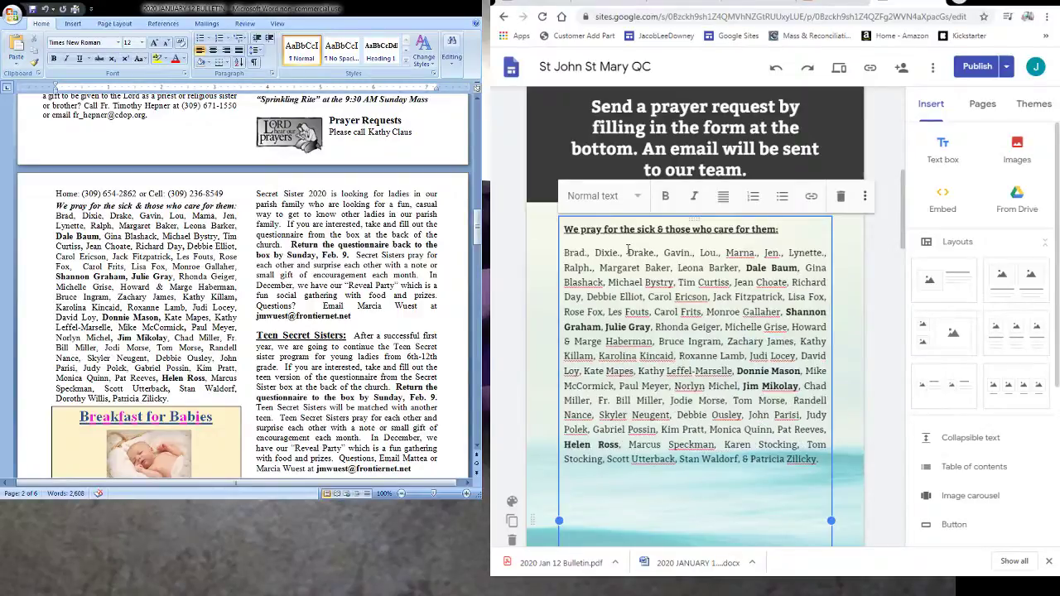
# - Review the next names, including the bold ones, against the bulletin through the line's end
pyautogui.hotkey('ctrl', 'shift', 'Right')
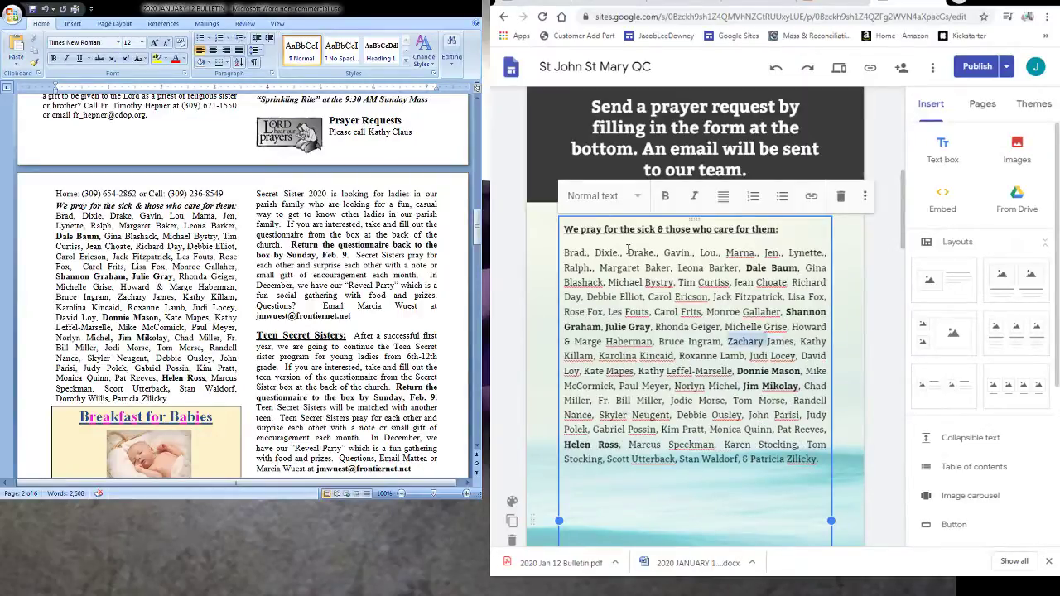
pyautogui.hotkey('ctrl', 'shift', 'Right')
pyautogui.hotkey('ctrl', 'shift', 'Right')
pyautogui.hotkey('ctrl', 'shift', 'Right')
pyautogui.hotkey('ctrl', 'shift', 'Right')
pyautogui.hotkey('ctrl', 'shift', 'Right')
pyautogui.hotkey('ctrl', 'shift', 'Right')
pyautogui.hotkey('ctrl', 'shift', 'Right')
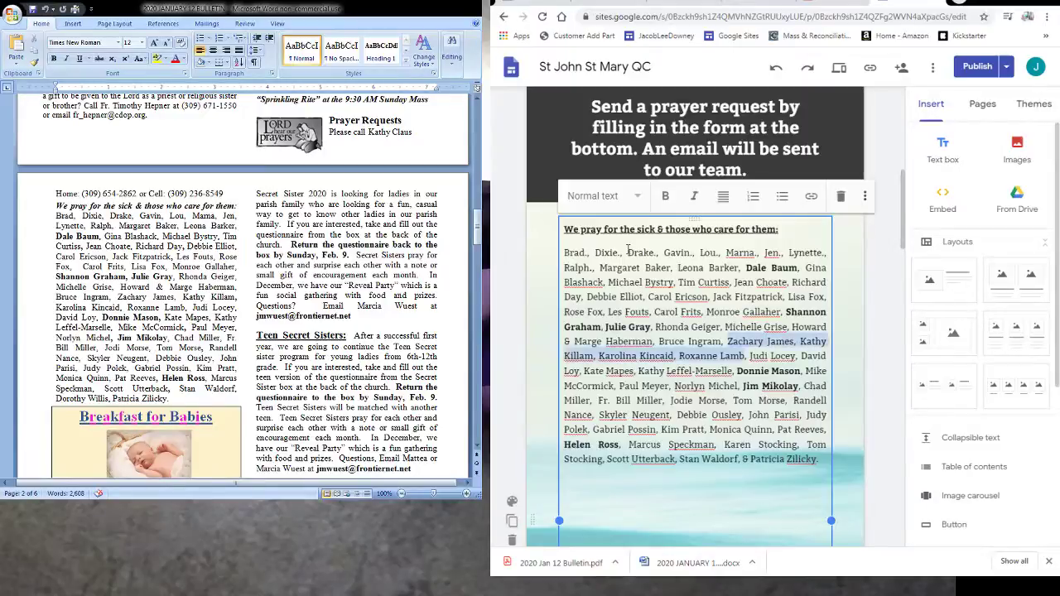
pyautogui.press('Right')
pyautogui.hotkey('ctrl', 'shift', 'Right')
pyautogui.hotkey('ctrl', 'shift', 'Right')
pyautogui.hotkey('ctrl', 'shift', 'Right')
pyautogui.hotkey('ctrl', 'shift', 'Right')
pyautogui.hotkey('ctrl', 'shift', 'Right')
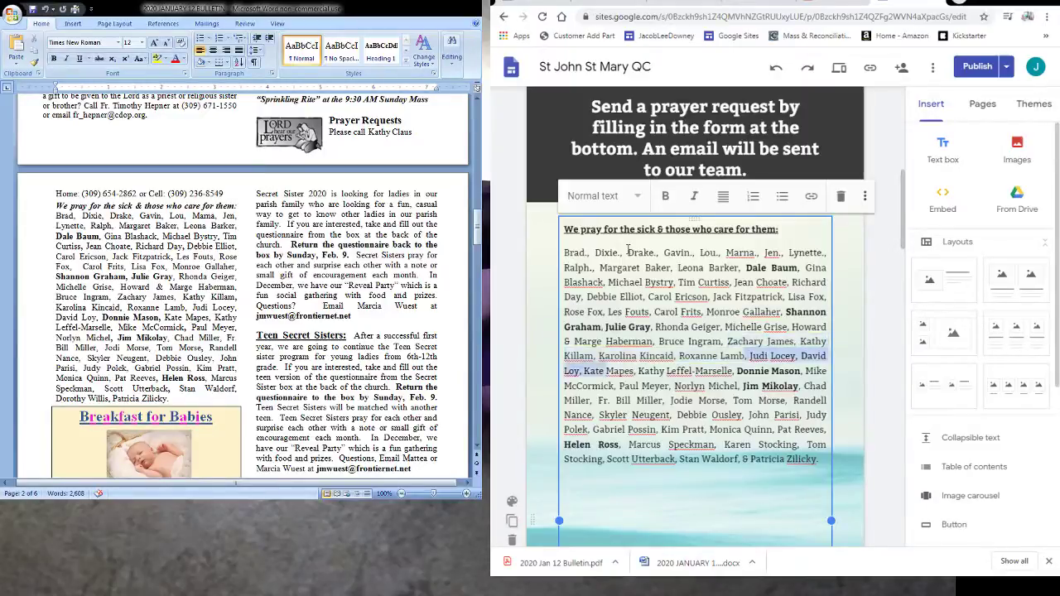
pyautogui.hotkey('ctrl', 'shift', 'Right')
pyautogui.press('Right')
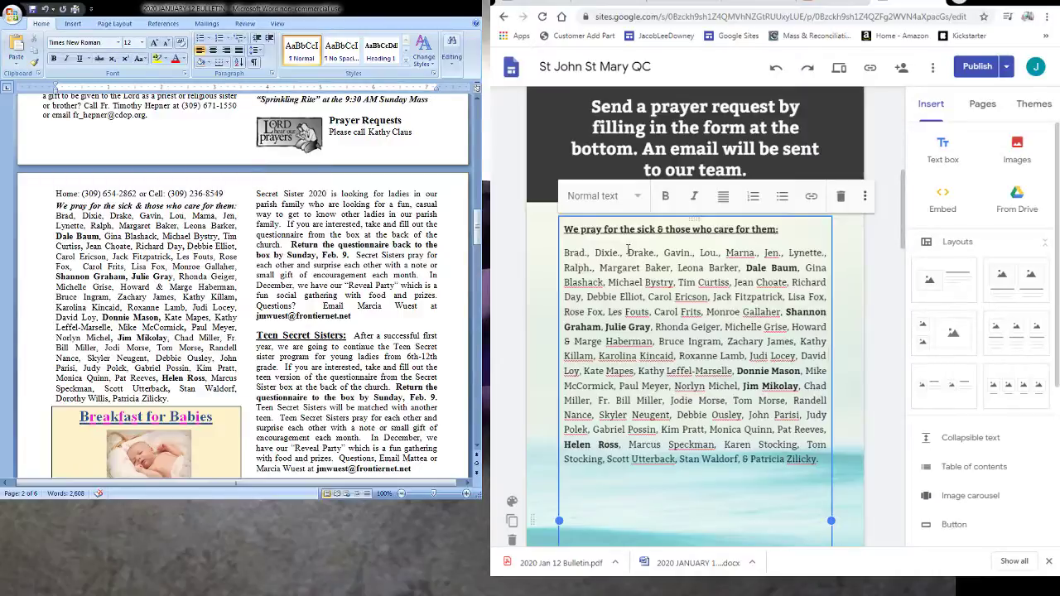
pyautogui.hotkey('shift', 'Right')
pyautogui.hotkey('shift', 'Right')
pyautogui.hotkey('shift', 'Right')
pyautogui.hotkey('shift', 'Right')
pyautogui.hotkey('shift', 'Right')
pyautogui.hotkey('shift', 'Right')
pyautogui.hotkey('shift', 'Right')
pyautogui.hotkey('shift', 'Right')
pyautogui.hotkey('shift', 'Right')
pyautogui.hotkey('shift', 'Right')
pyautogui.hotkey('shift', 'Right')
pyautogui.hotkey('shift', 'Right')
pyautogui.hotkey('shift', 'Right')
pyautogui.hotkey('shift', 'Right')
pyautogui.hotkey('shift', 'Right')
pyautogui.hotkey('shift', 'Right')
pyautogui.hotkey('shift', 'Right')
pyautogui.hotkey('shift', 'Right')
pyautogui.hotkey('shift', 'Right')
pyautogui.hotkey('shift', 'Right')
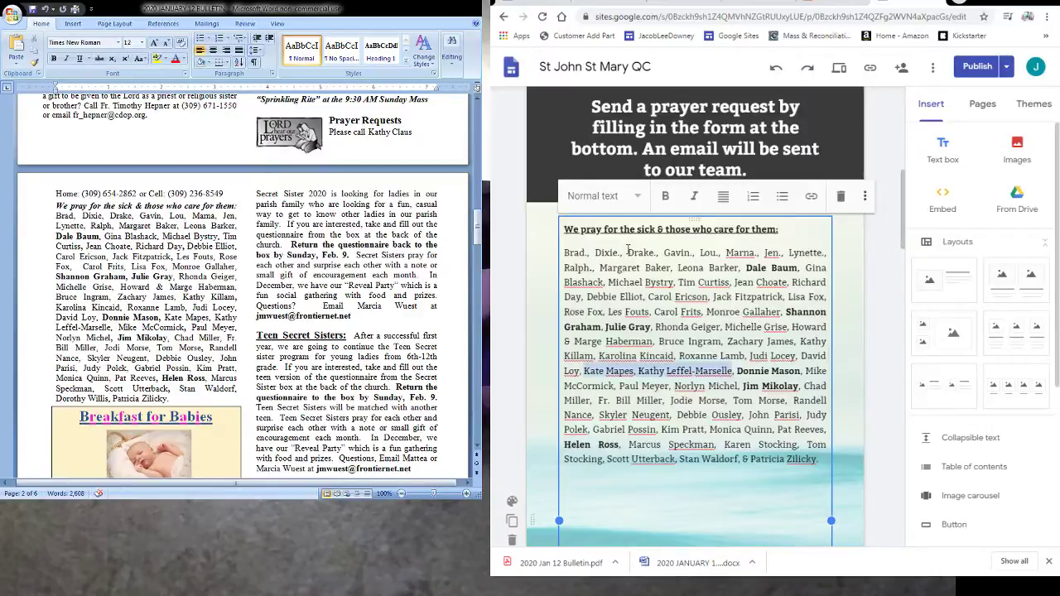
pyautogui.hotkey('shift', 'Right')
pyautogui.hotkey('shift', 'Right')
pyautogui.hotkey('shift', 'Right')
pyautogui.hotkey('shift', 'Right')
pyautogui.hotkey('shift', 'Right')
pyautogui.hotkey('shift', 'Right')
pyautogui.hotkey('shift', 'Right')
pyautogui.hotkey('shift', 'Right')
pyautogui.hotkey('shift', 'Right')
pyautogui.hotkey('shift', 'Right')
pyautogui.hotkey('shift', 'Right')
pyautogui.hotkey('shift', 'Right')
pyautogui.hotkey('shift', 'Right')
pyautogui.hotkey('shift', 'Right')
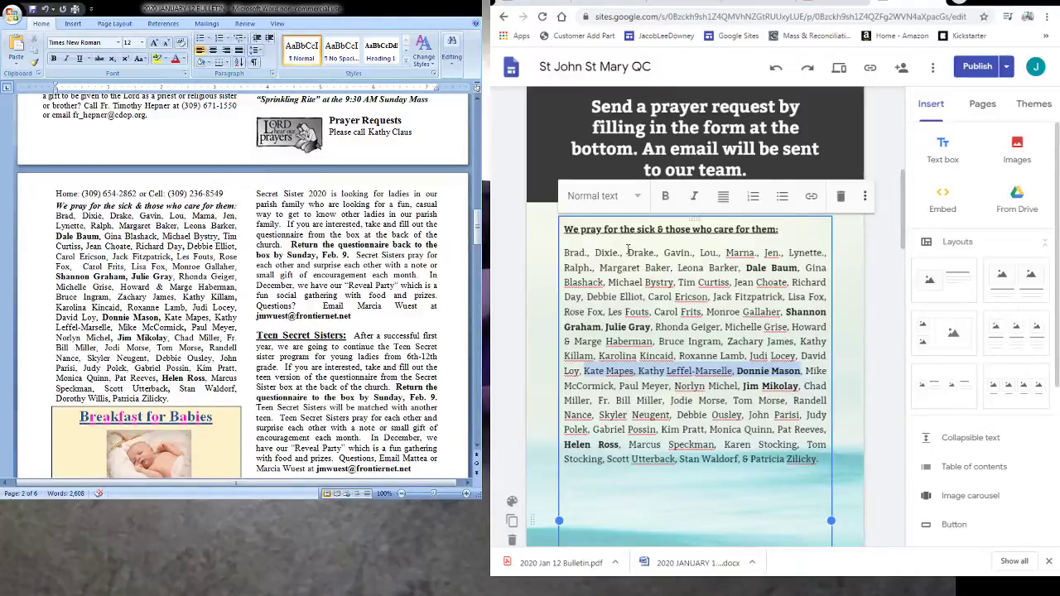
pyautogui.hotkey('shift', 'Right')
pyautogui.hotkey('shift', 'Right')
pyautogui.hotkey('shift', 'Right')
pyautogui.hotkey('shift', 'Right')
pyautogui.hotkey('shift', 'Right')
pyautogui.hotkey('shift', 'Right')
pyautogui.hotkey('shift', 'Right')
pyautogui.hotkey('shift', 'Right')
pyautogui.hotkey('shift', 'Right')
pyautogui.hotkey('shift', 'Right')
pyautogui.hotkey('shift', 'Right')
pyautogui.hotkey('shift', 'Right')
pyautogui.hotkey('shift', 'Right')
pyautogui.hotkey('shift', 'Right')
pyautogui.hotkey('shift', 'Right')
pyautogui.hotkey('shift', 'Right')
pyautogui.hotkey('shift', 'Right')
pyautogui.hotkey('shift', 'Right')
pyautogui.hotkey('shift', 'Right')
pyautogui.hotkey('shift', 'Right')
pyautogui.hotkey('shift', 'Right')
pyautogui.hotkey('shift', 'Right')
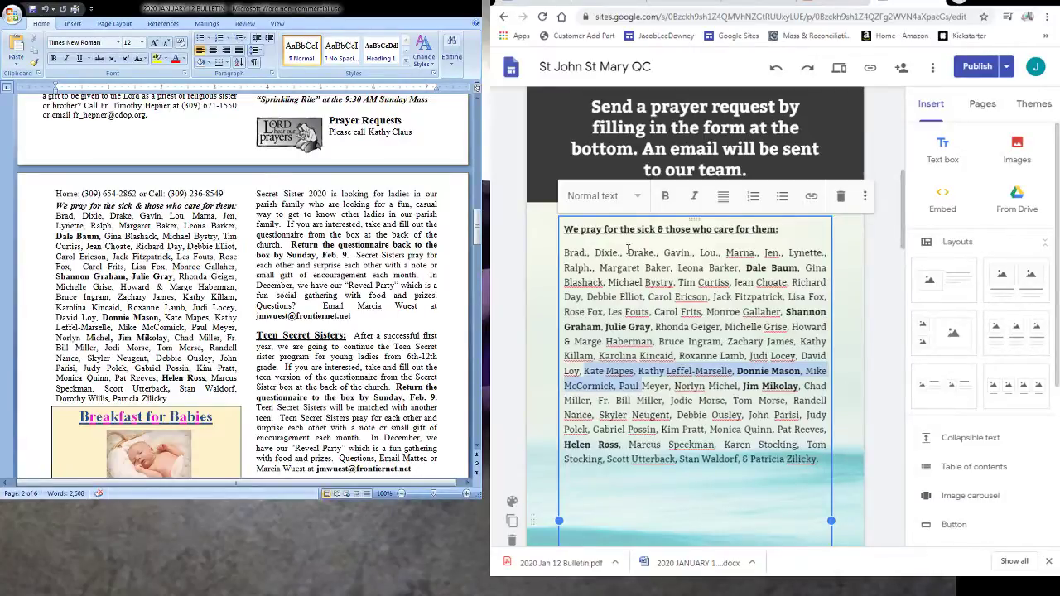
pyautogui.hotkey('shift', 'End')
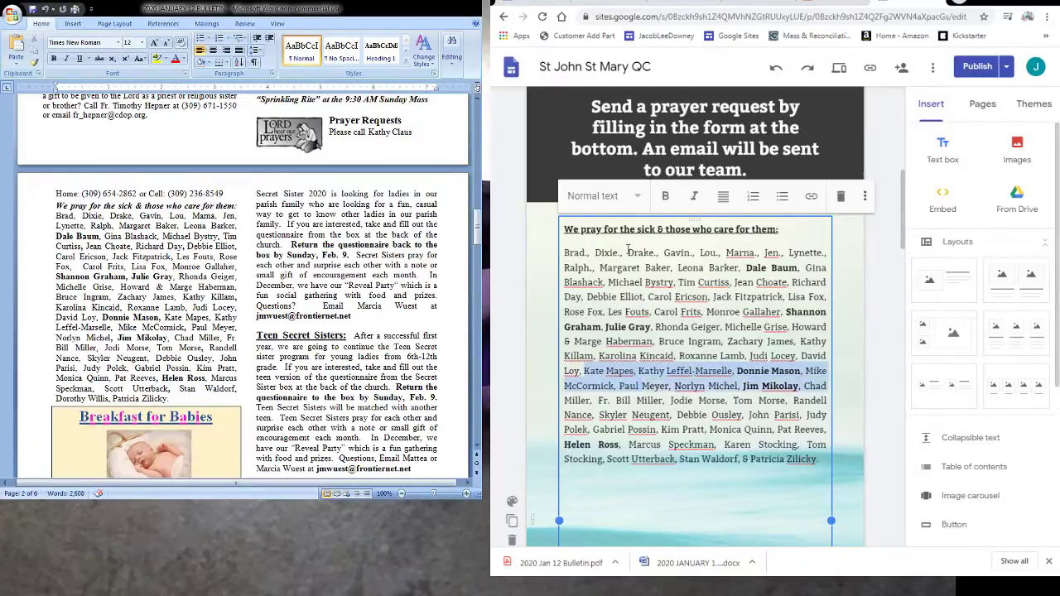
pyautogui.hotkey('shift', 'Right')
pyautogui.hotkey('shift', 'Right')
pyautogui.hotkey('shift', 'Right')
pyautogui.hotkey('shift', 'Right')
pyautogui.hotkey('shift', 'Right')
pyautogui.hotkey('shift', 'Right')
# - Select and delete the two names near the end of the list that aren't in the bulletin
pyautogui.hotkey('ctrl', 'shift', 'Right')
pyautogui.hotkey('ctrl', 'shift', 'Right')
pyautogui.hotkey('ctrl', 'shift', 'Right')
pyautogui.hotkey('ctrl', 'shift', 'Right')
pyautogui.hotkey('ctrl', 'shift', 'Right')
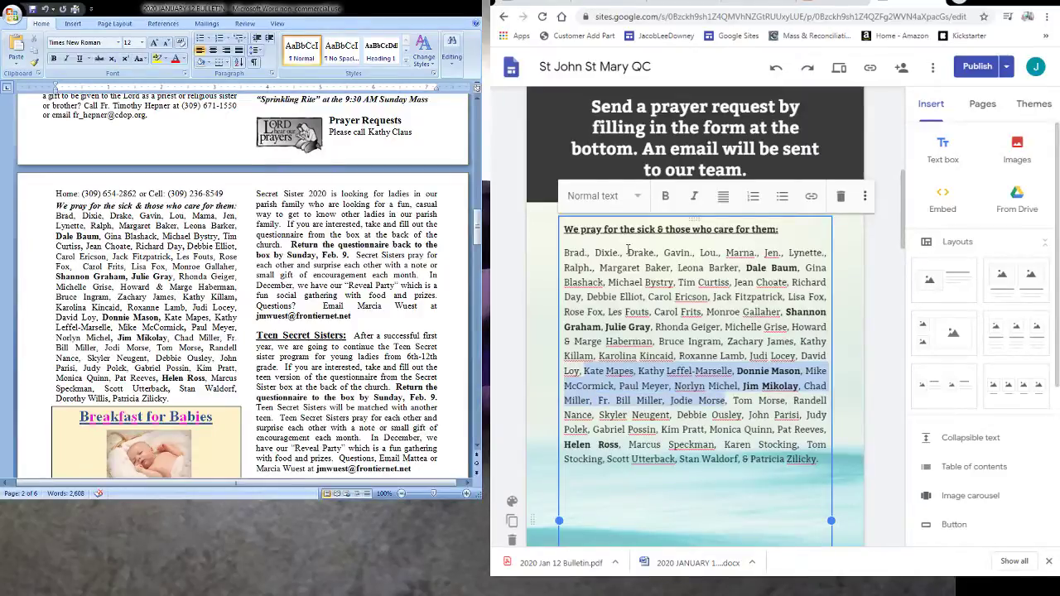
pyautogui.hotkey('ctrl', 'shift', 'Right')
pyautogui.hotkey('ctrl', 'shift', 'Right')
pyautogui.hotkey('ctrl', 'shift', 'Right')
pyautogui.hotkey('ctrl', 'shift', 'Right')
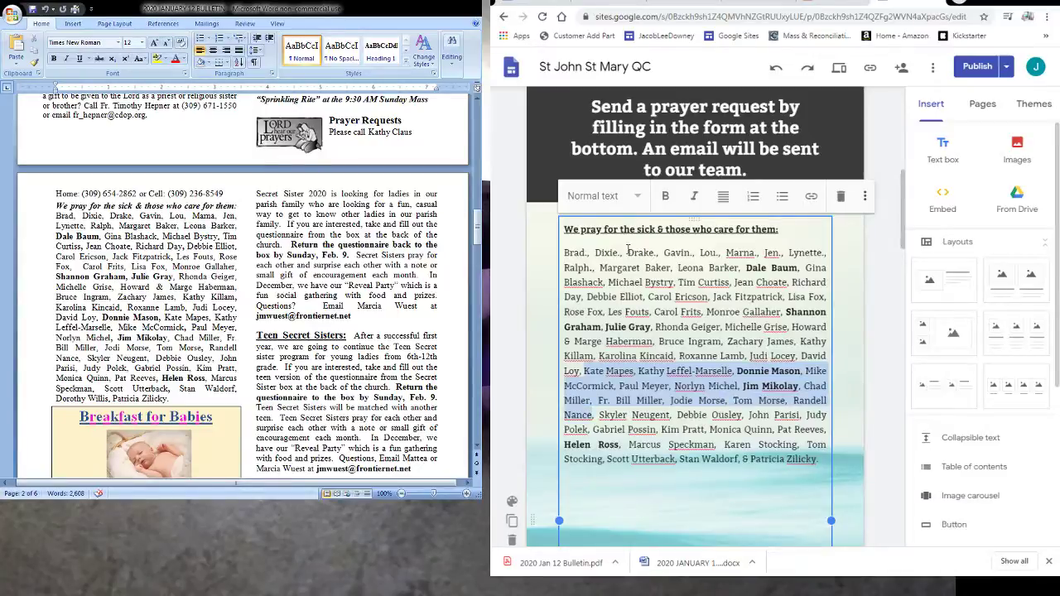
pyautogui.hotkey('ctrl', 'shift', 'Right')
pyautogui.hotkey('ctrl', 'shift', 'Right')
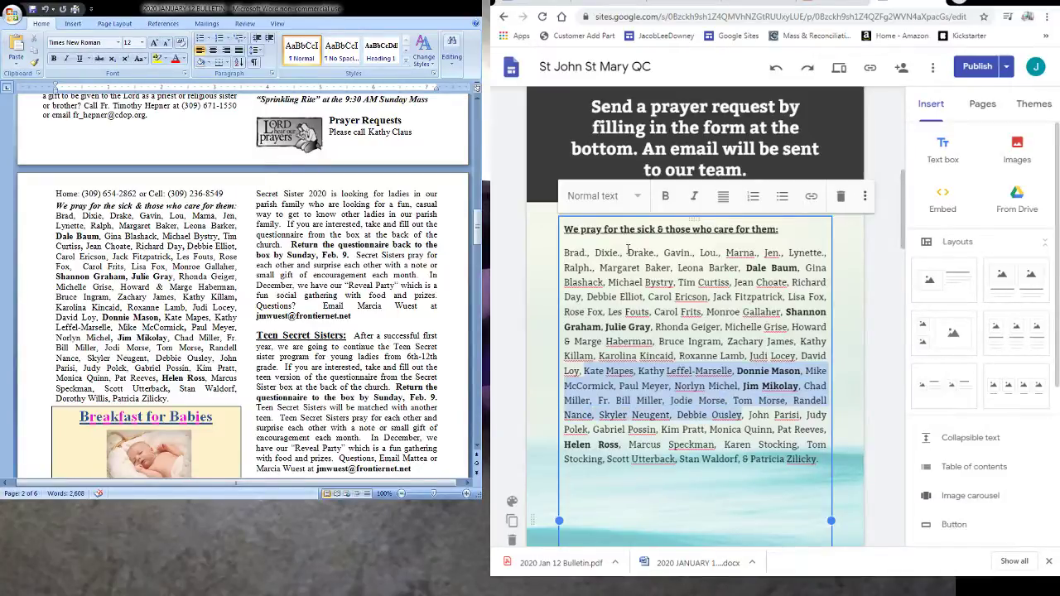
pyautogui.hotkey('ctrl', 'shift', 'Right')
pyautogui.hotkey('ctrl', 'shift', 'Right')
pyautogui.hotkey('ctrl', 'shift', 'Right')
pyautogui.hotkey('ctrl', 'shift', 'Right')
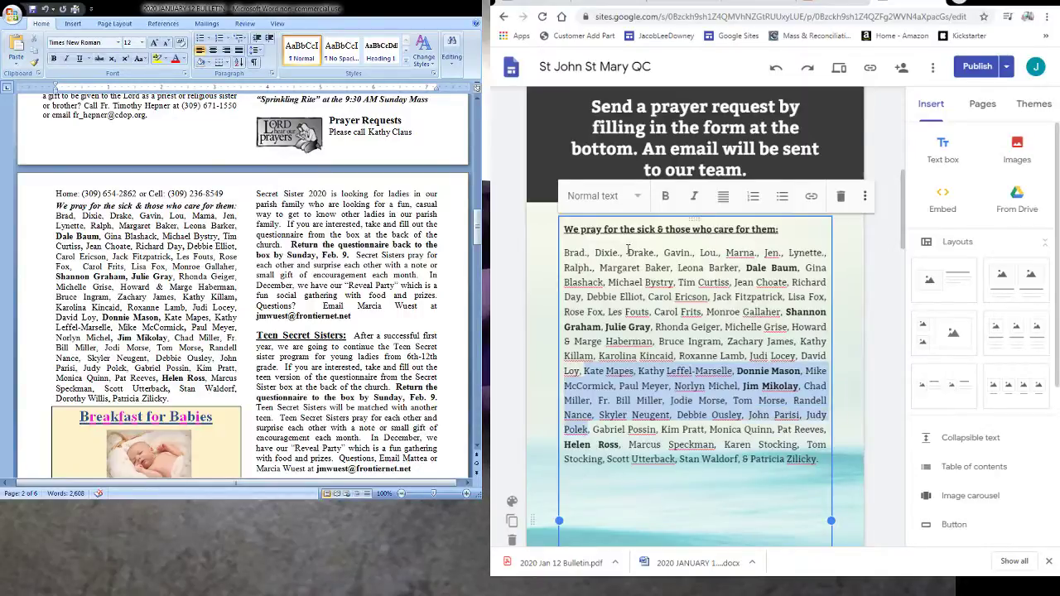
pyautogui.hotkey('ctrl', 'shift', 'Right')
pyautogui.hotkey('ctrl', 'shift', 'Right')
pyautogui.hotkey('ctrl', 'shift', 'Right')
pyautogui.hotkey('ctrl', 'shift', 'Right')
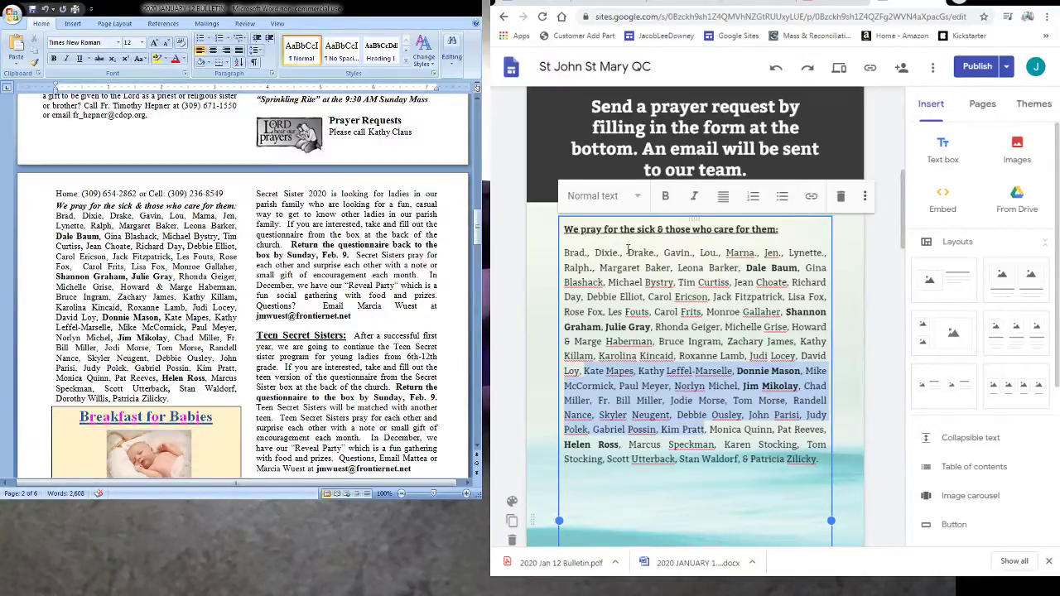
pyautogui.hotkey('ctrl', 'shift', 'Right')
pyautogui.hotkey('ctrl', 'shift', 'Right')
pyautogui.hotkey('ctrl', 'shift', 'Right')
pyautogui.hotkey('ctrl', 'shift', 'Right')
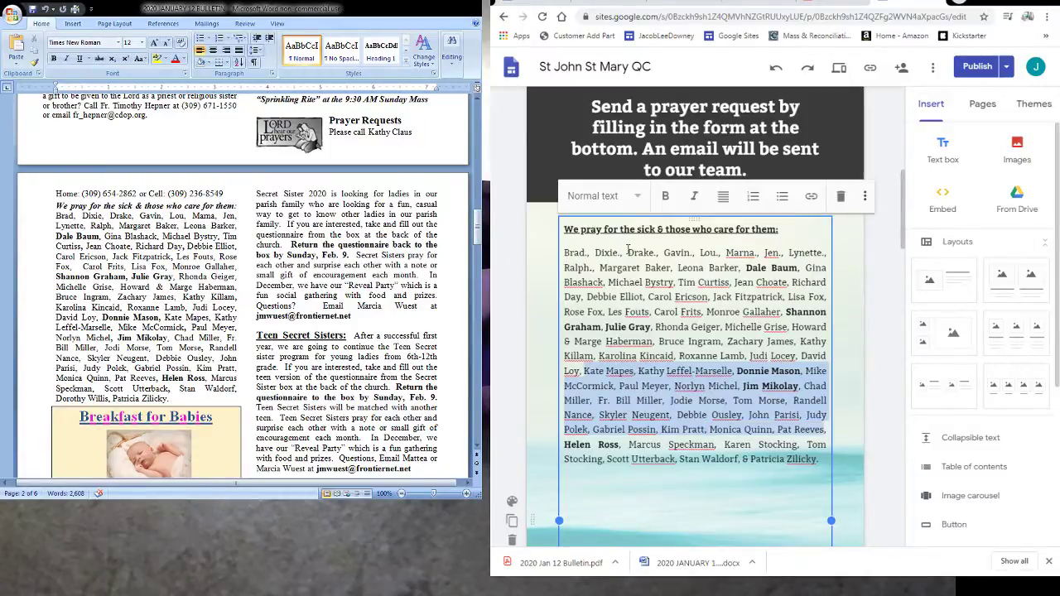
pyautogui.hotkey('ctrl', 'shift', 'Right')
pyautogui.hotkey('ctrl', 'shift', 'Right')
pyautogui.hotkey('ctrl', 'shift', 'Right')
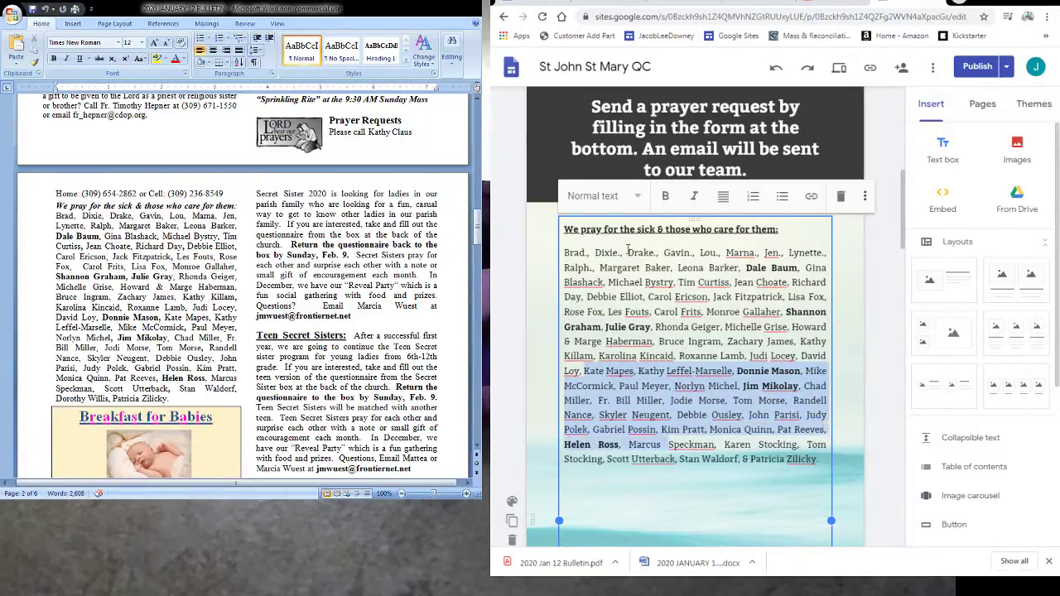
pyautogui.hotkey('ctrl', 'shift', 'Right')
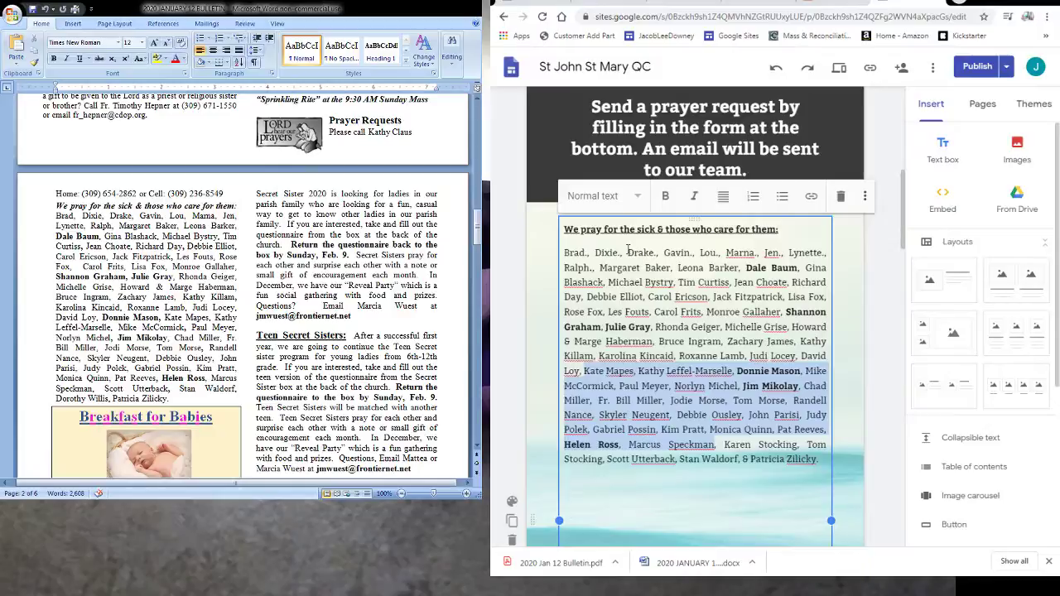
pyautogui.press('Right')
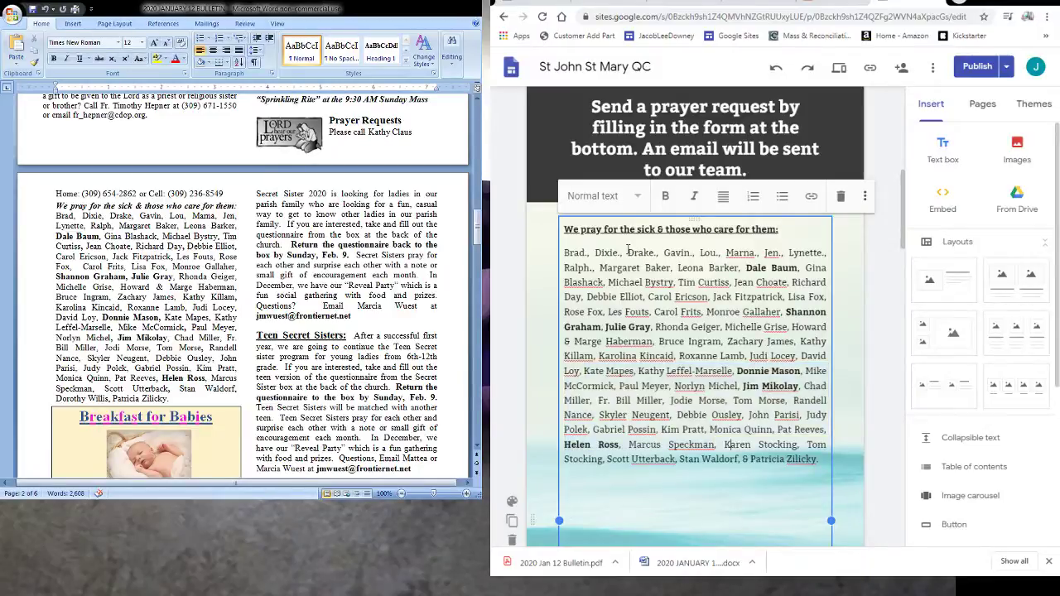
pyautogui.hotkey('ctrl', 'shift', 'Right')
pyautogui.hotkey('ctrl', 'shift', 'Right')
pyautogui.hotkey('ctrl', 'shift', 'Right')
pyautogui.hotkey('ctrl', 'shift', 'Right')
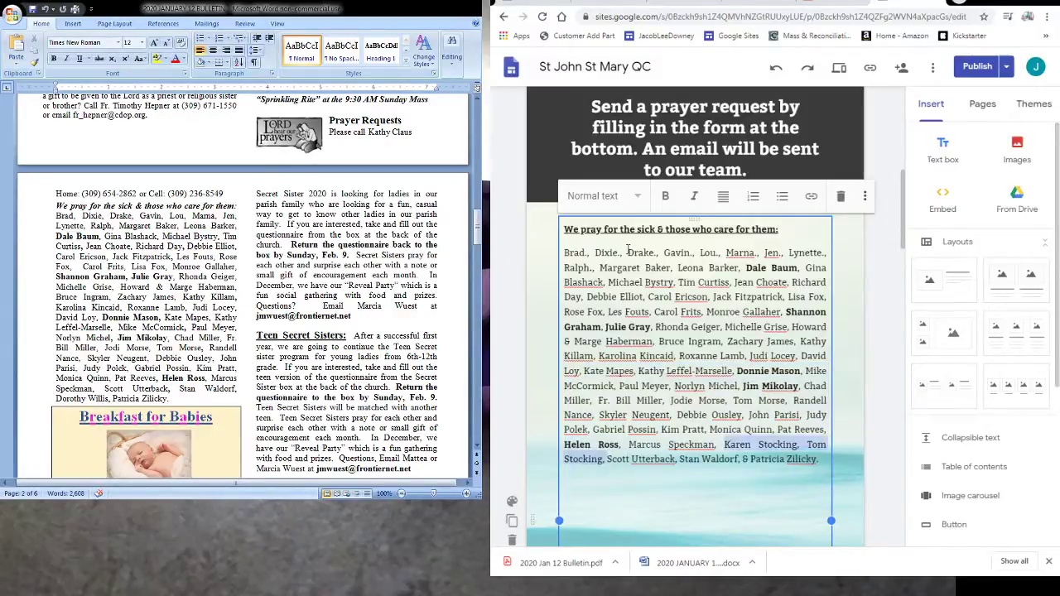
pyautogui.press('Delete')
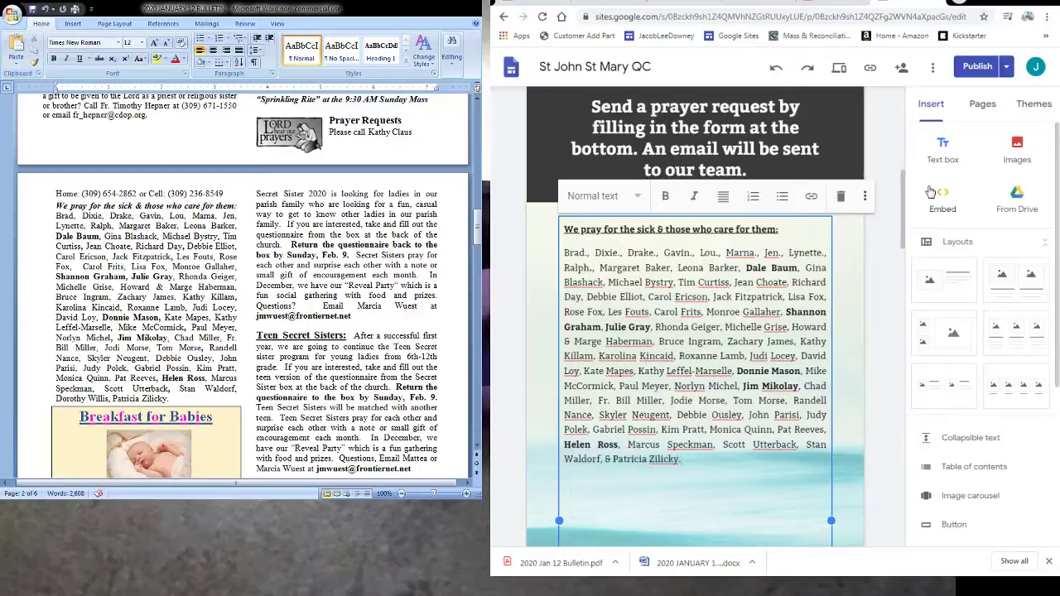
# - Publish the parish site so the revised prayer-for-the-sick list goes live
pyautogui.click(975, 67)
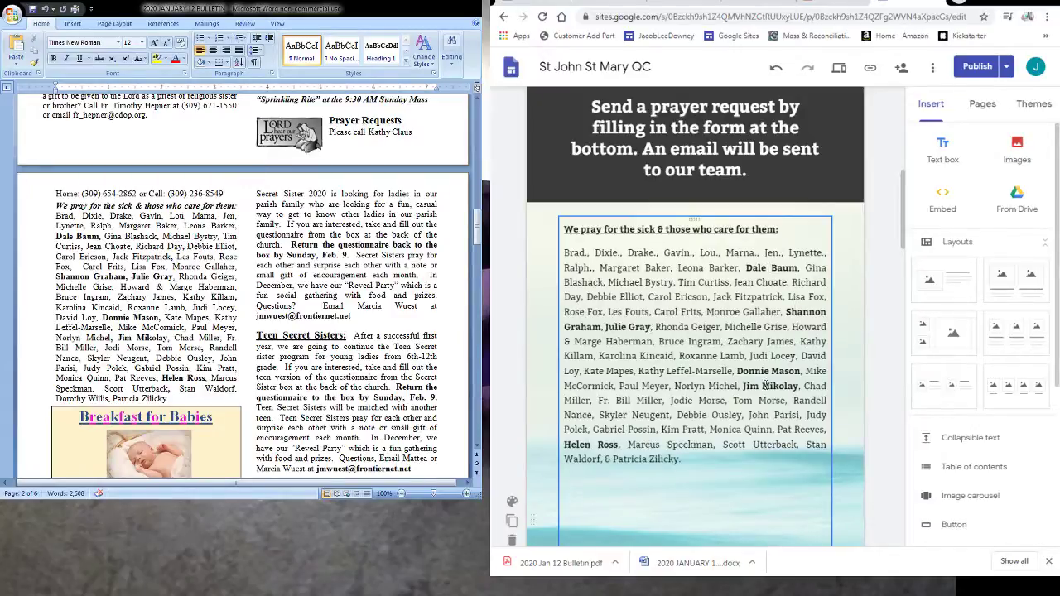
# - Re-publish the site, minimize Word, maximize Chrome and switch to the SoundCloud profile
pyautogui.click(971, 67)
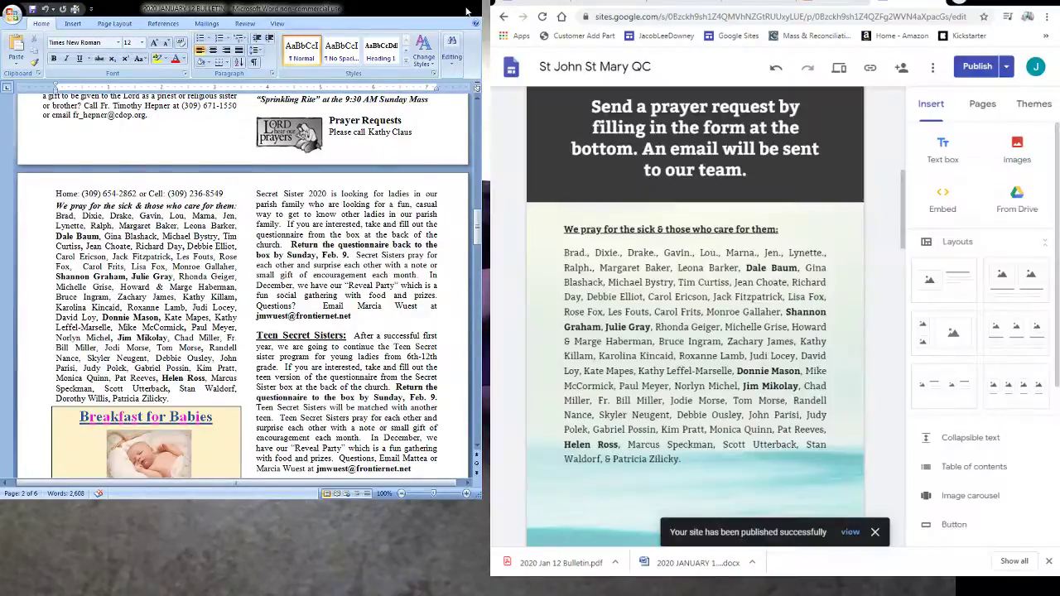
pyautogui.click(467, 10)
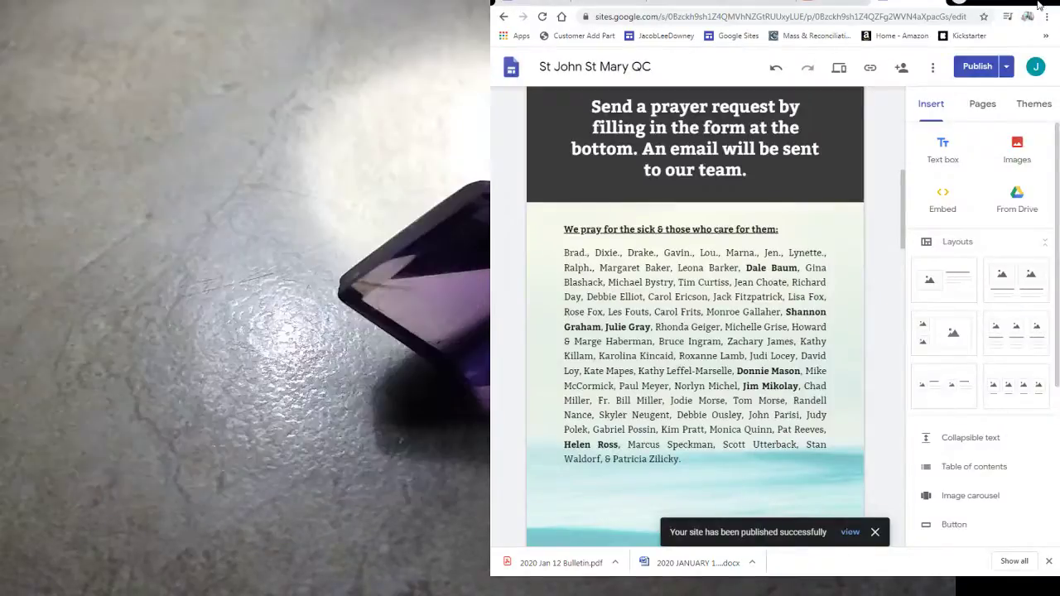
pyautogui.click(1039, 5)
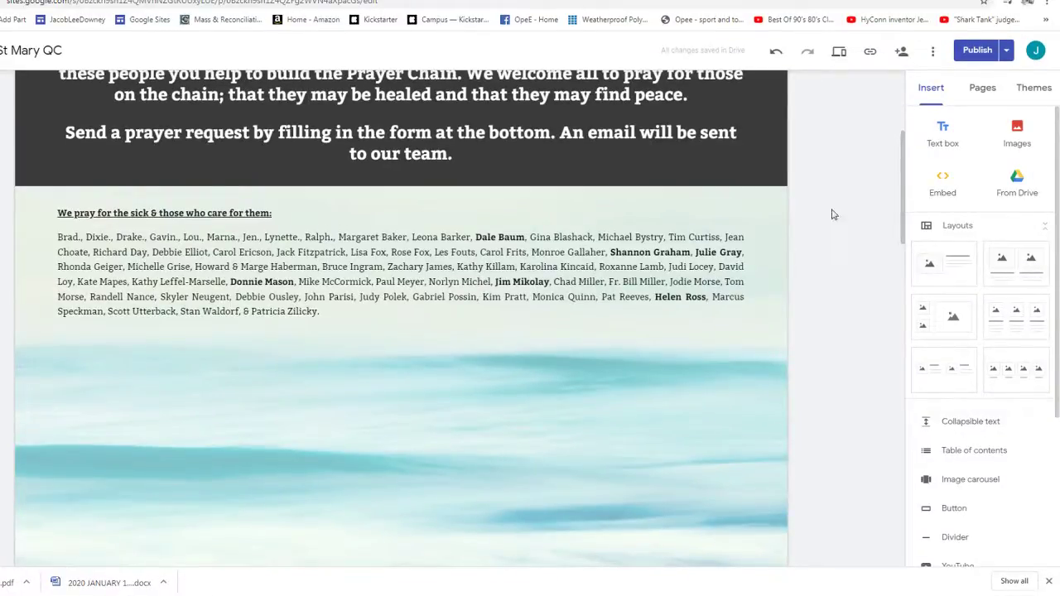
pyautogui.scroll(3, 832, 214)
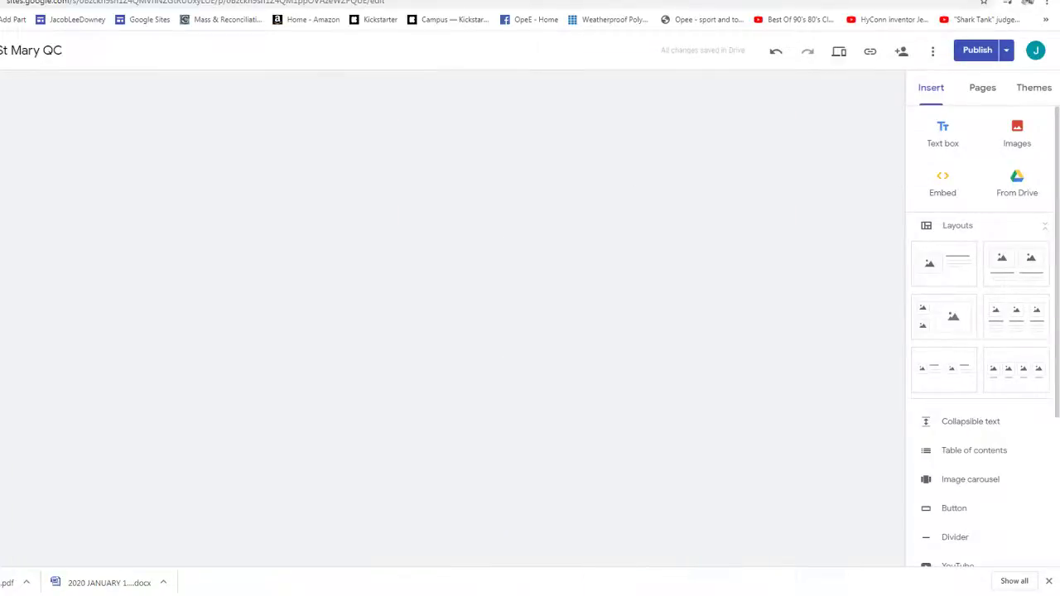
pyautogui.hotkey('ctrl', 'Tab')
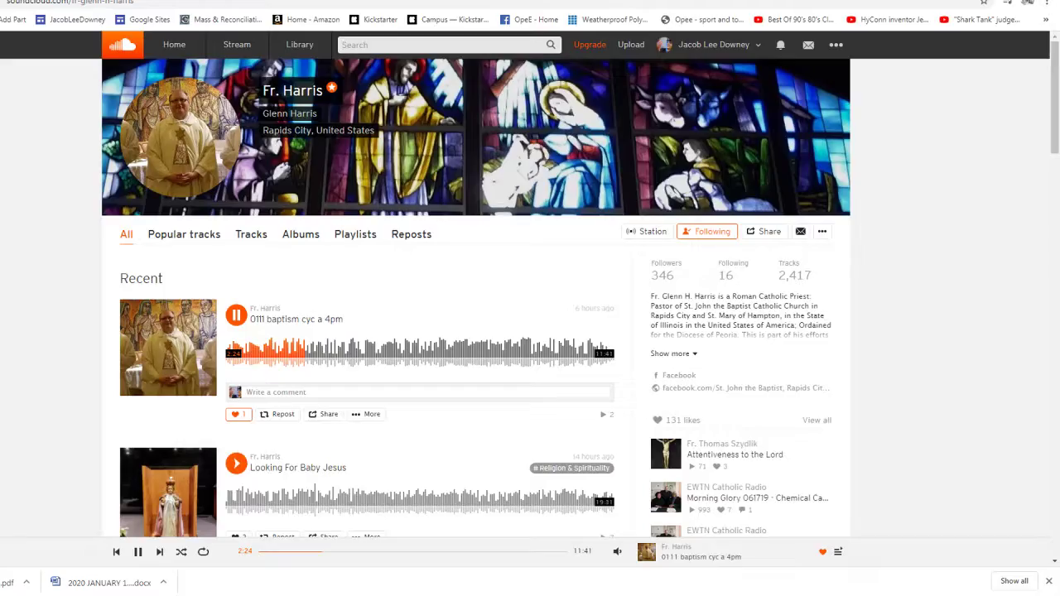
# - Play and like the 'Looking For Baby Jesus' track on SoundCloud
pyautogui.click(591, 499)
pyautogui.scroll(-2, 223, 422)
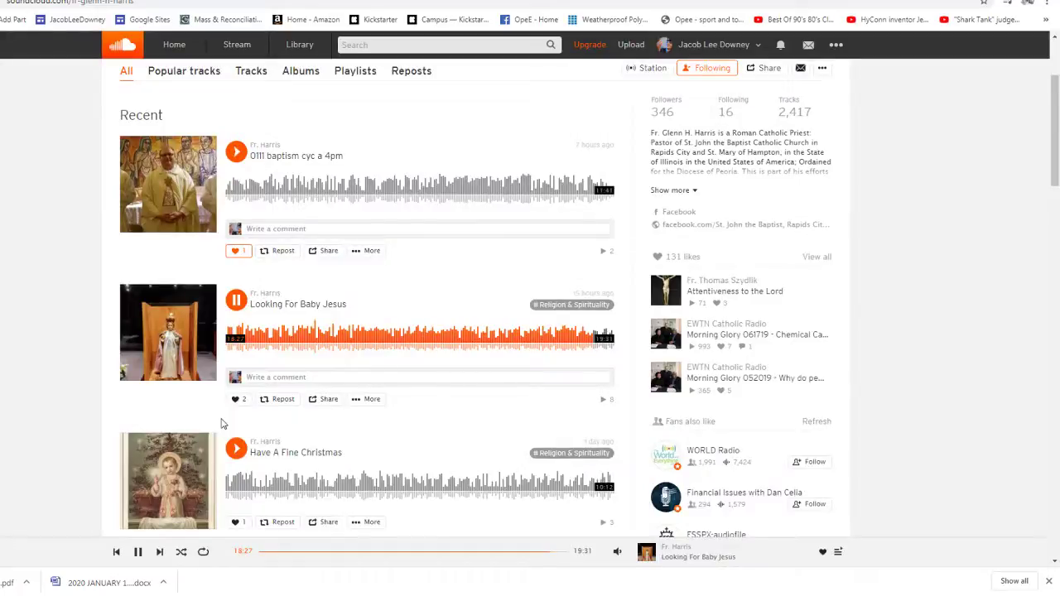
pyautogui.click(237, 399)
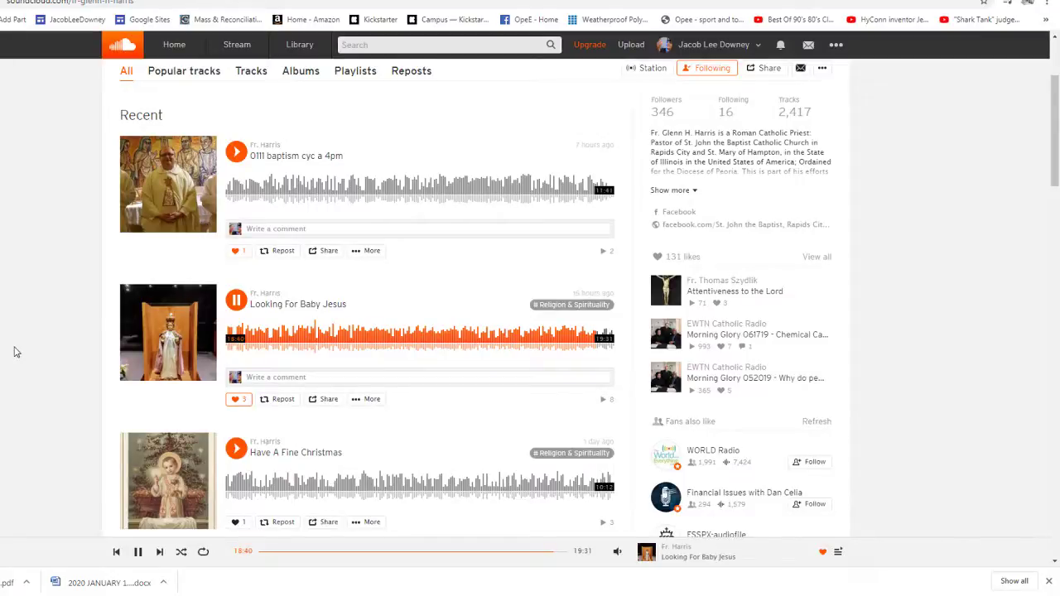
# - Move through the YouTube and Google Drive tabs to the Gmail inbox
pyautogui.click(327, 4)
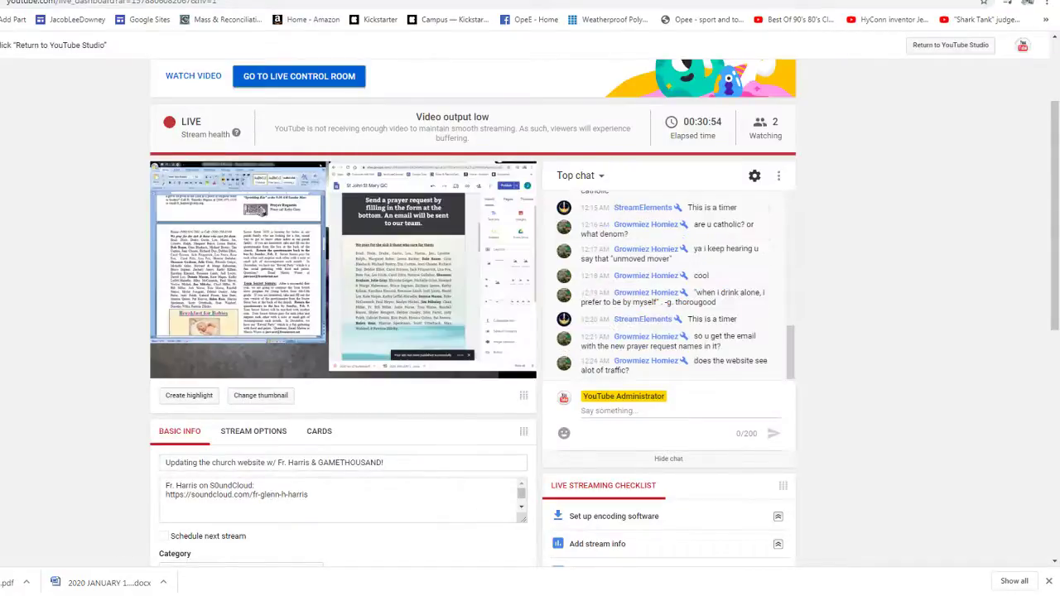
pyautogui.hotkey('ctrl', 'Tab')
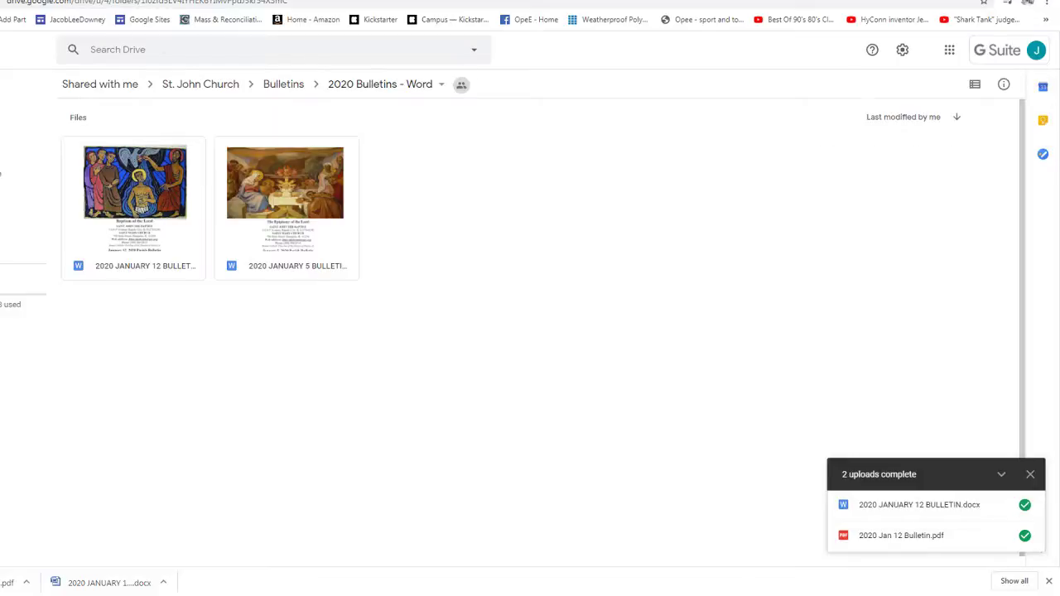
pyautogui.hotkey('ctrl', 'Tab')
pyautogui.hotkey('ctrl', 'Tab')
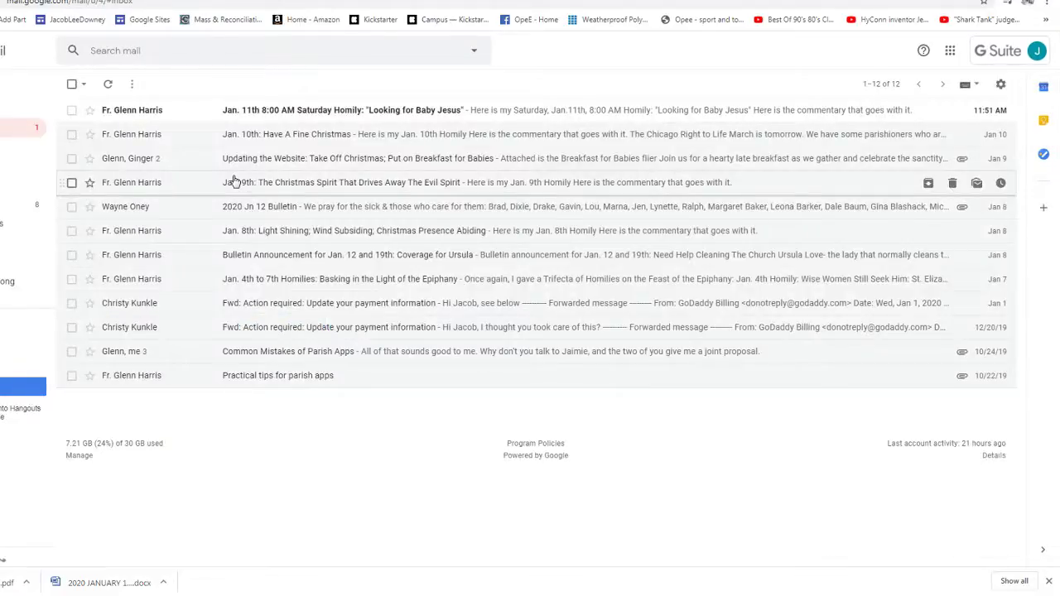
# - Move the 2020 Jn 12 Bulletin message into the Bulletins label
pyautogui.press('x')
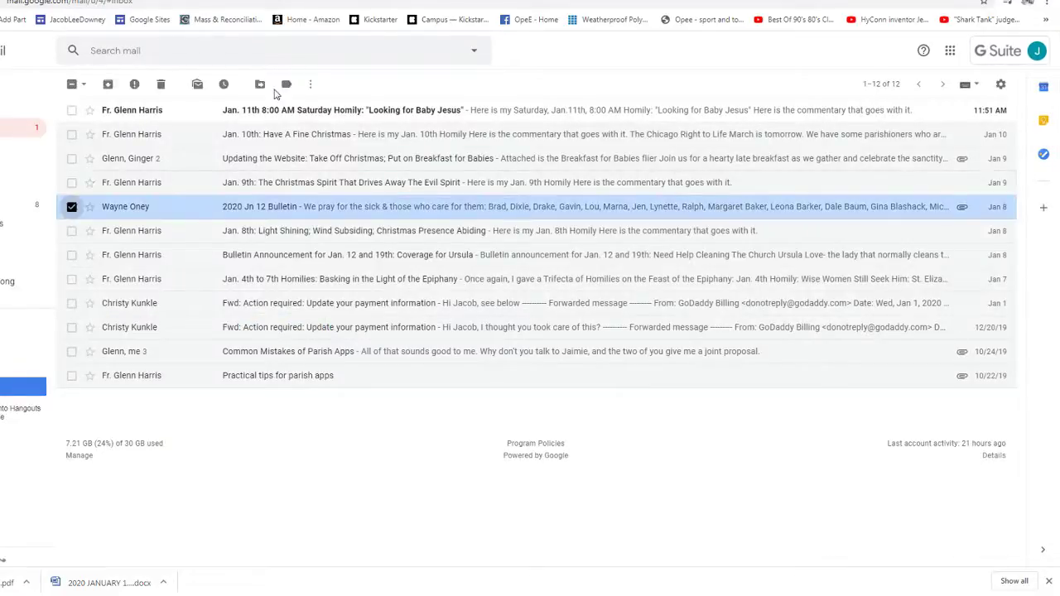
pyautogui.press('v')
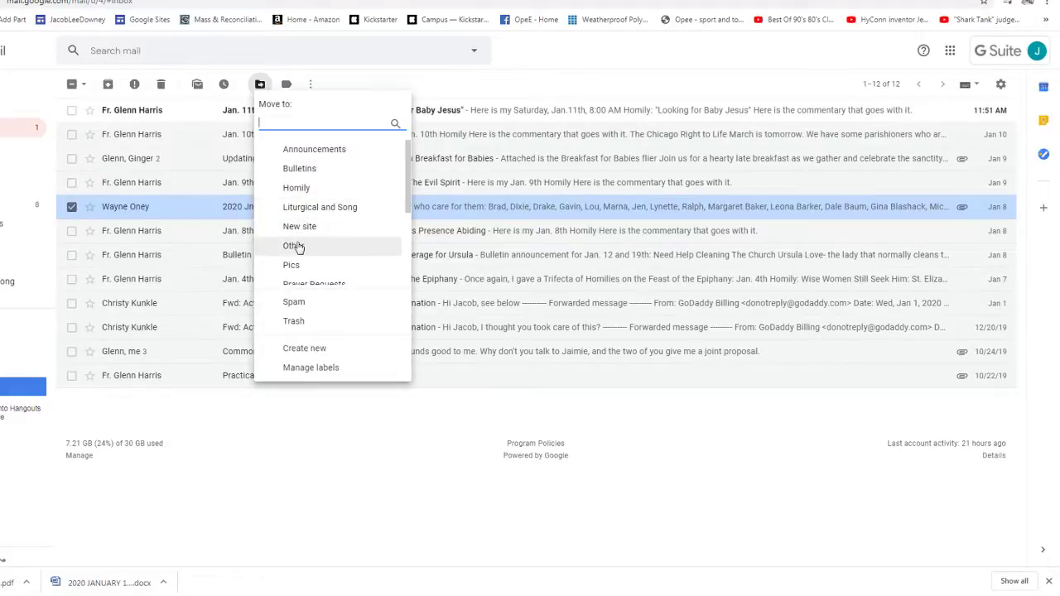
pyautogui.click(301, 169)
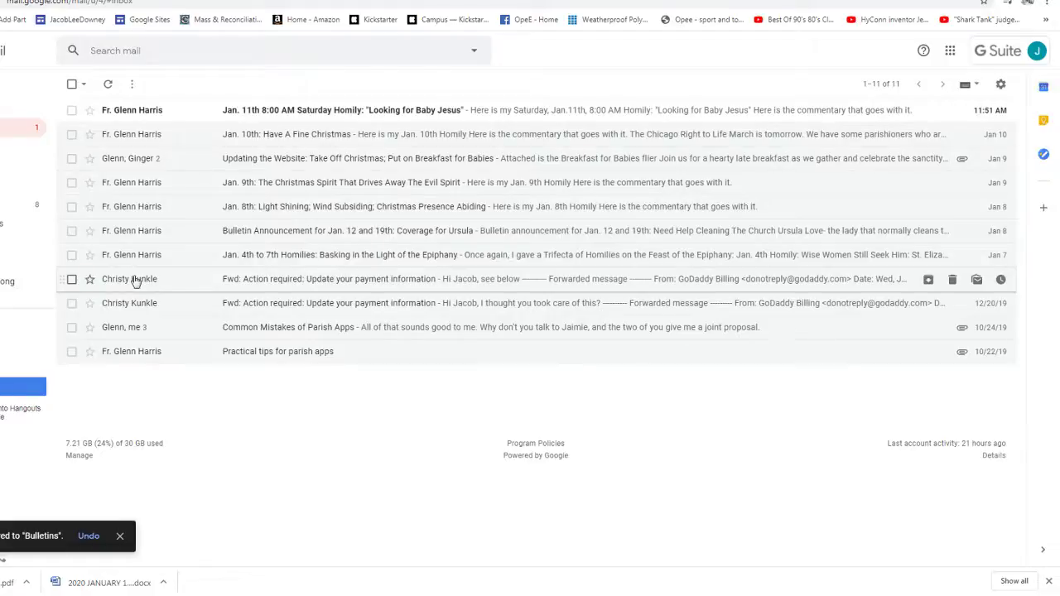
# - Open the Jan. 4th to 7th Homilies email, then file it under Homily
pyautogui.moveTo(138, 258)
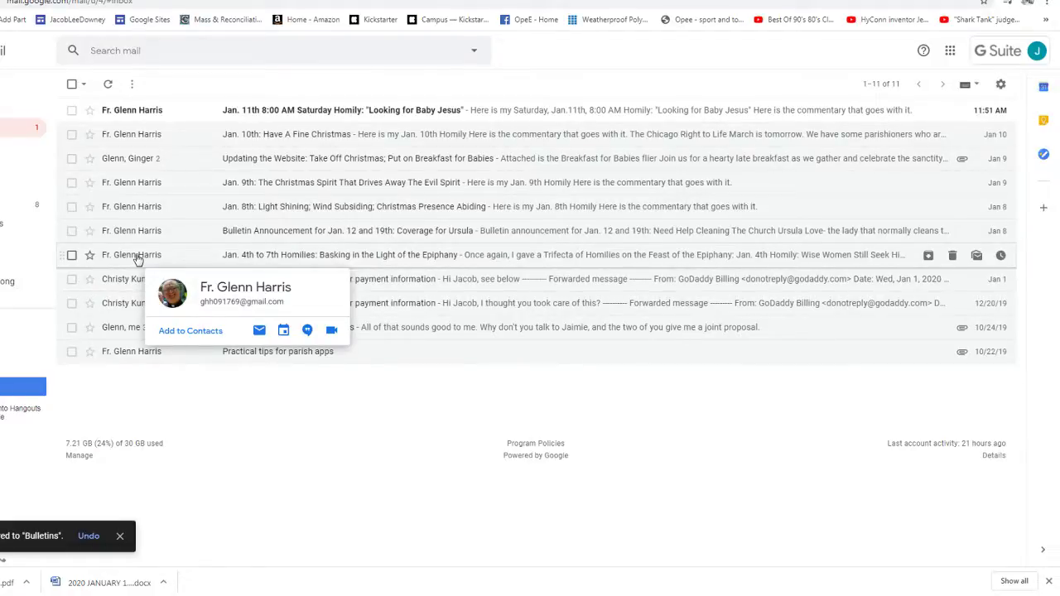
pyautogui.click(138, 259)
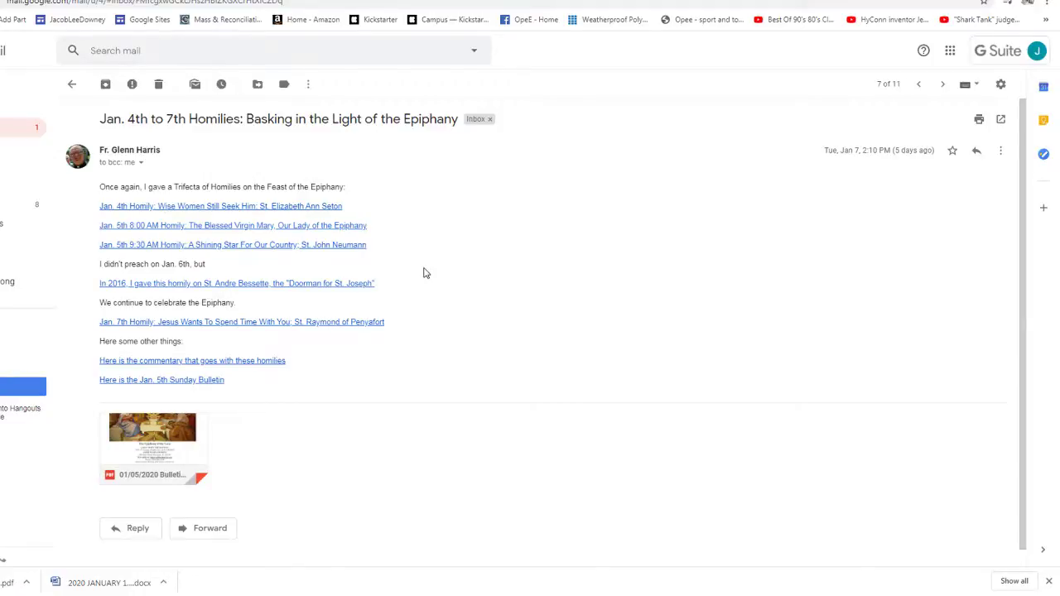
pyautogui.hotkey('alt', 'Left')
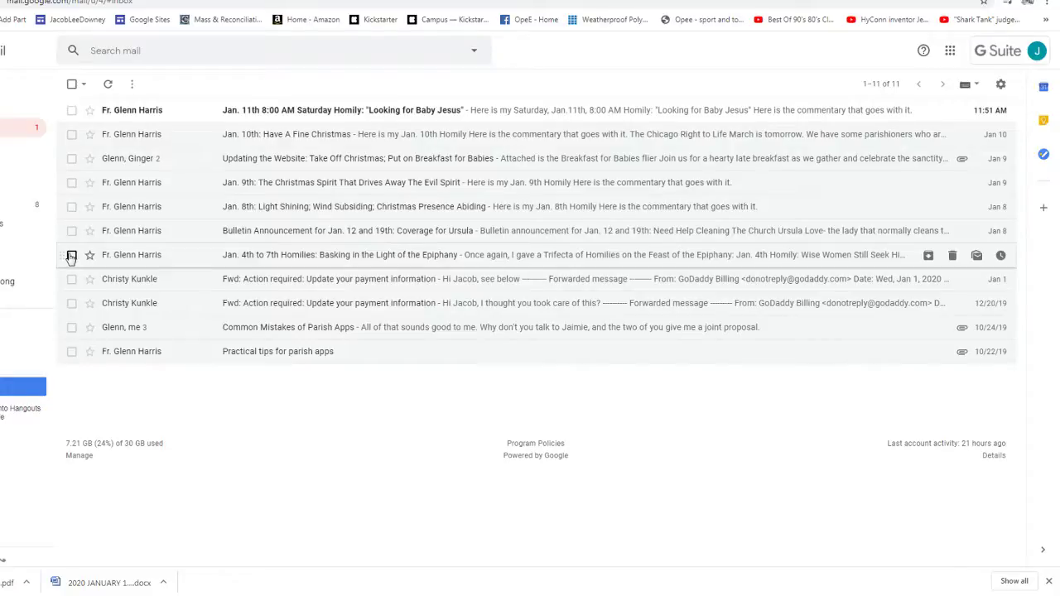
pyautogui.click(71, 256)
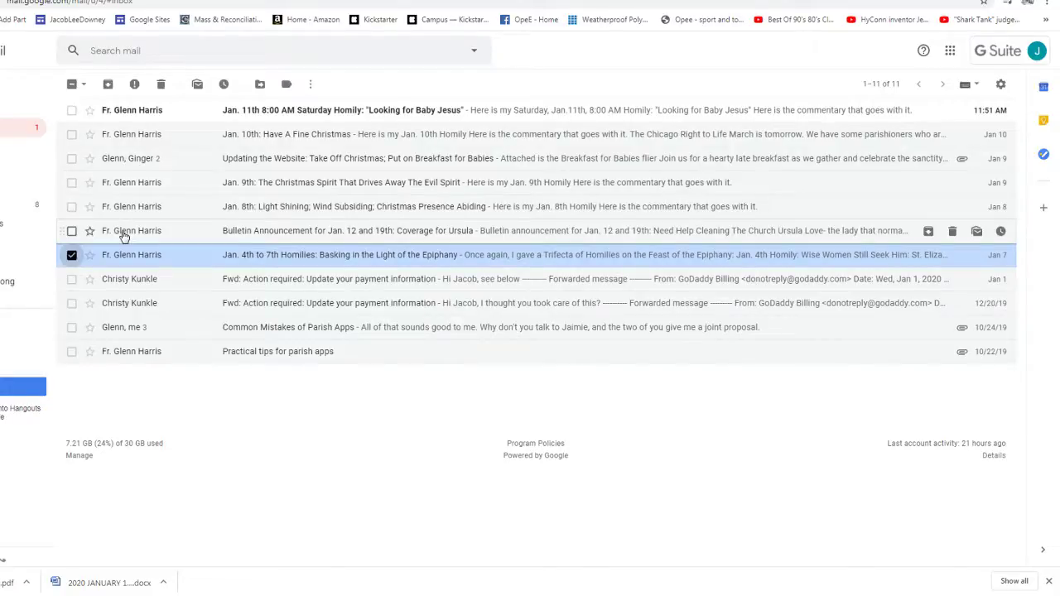
pyautogui.click(260, 83)
pyautogui.click(298, 189)
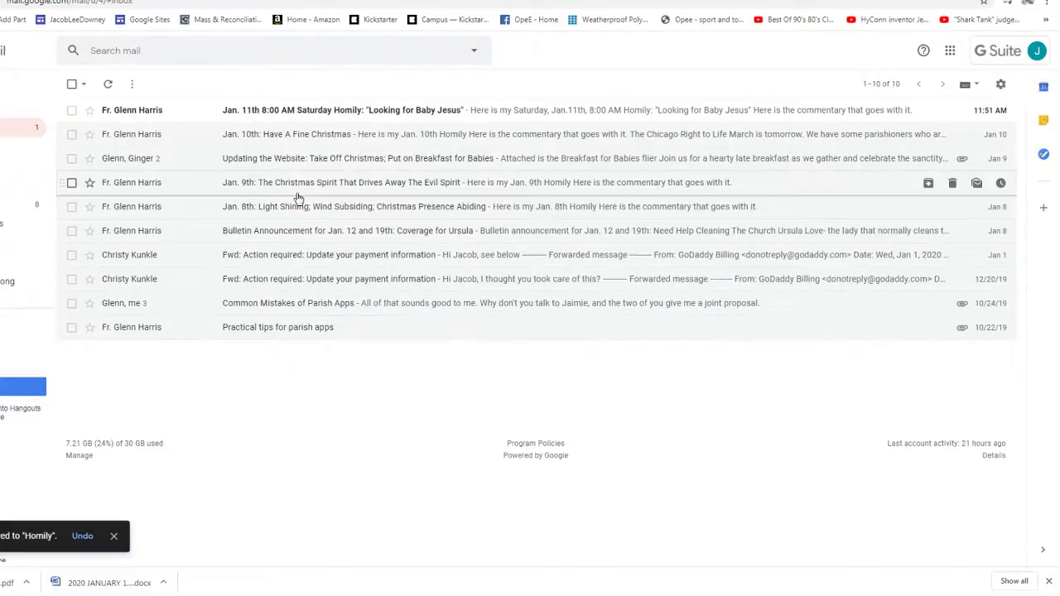
# - Open the Bulletin Announcement for Jan. 12 and 19th email and star it
pyautogui.click(121, 231)
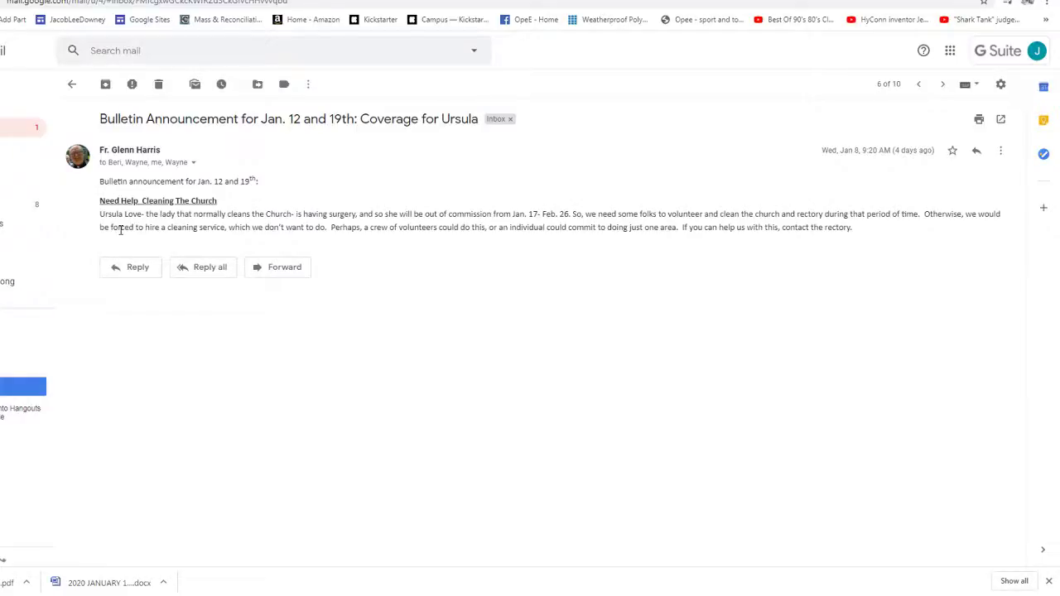
pyautogui.press('u')
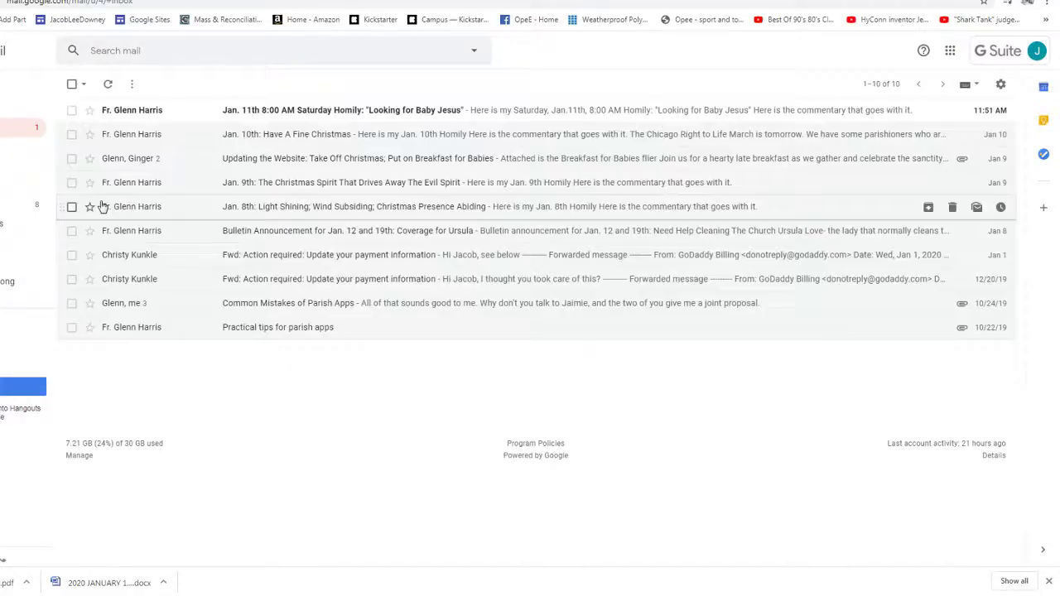
pyautogui.click(90, 232)
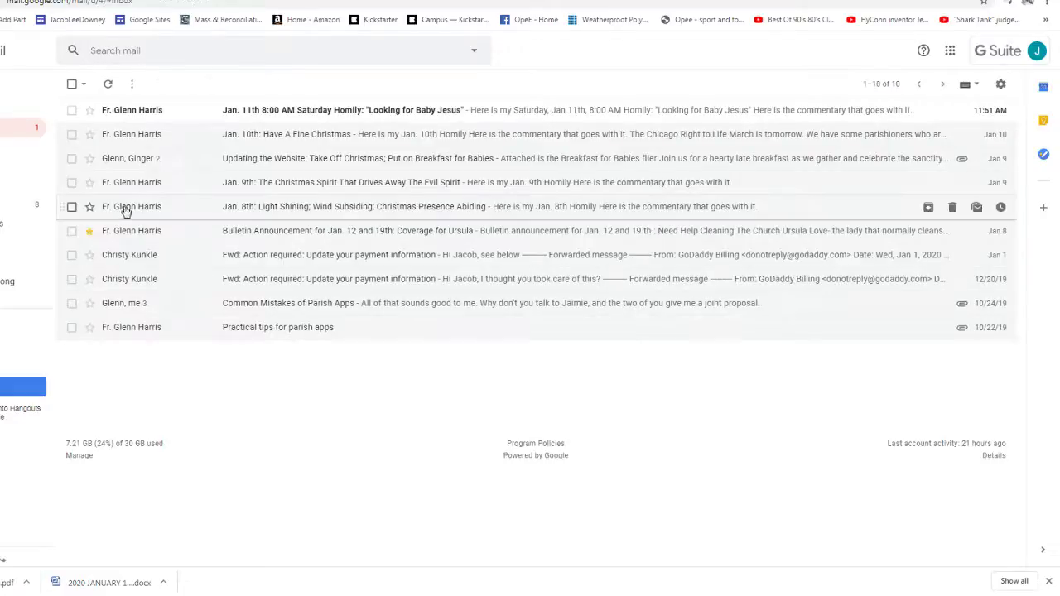
# - Open the Jan. 9th Christmas Spirit email and file it under Homily
pyautogui.click(134, 182)
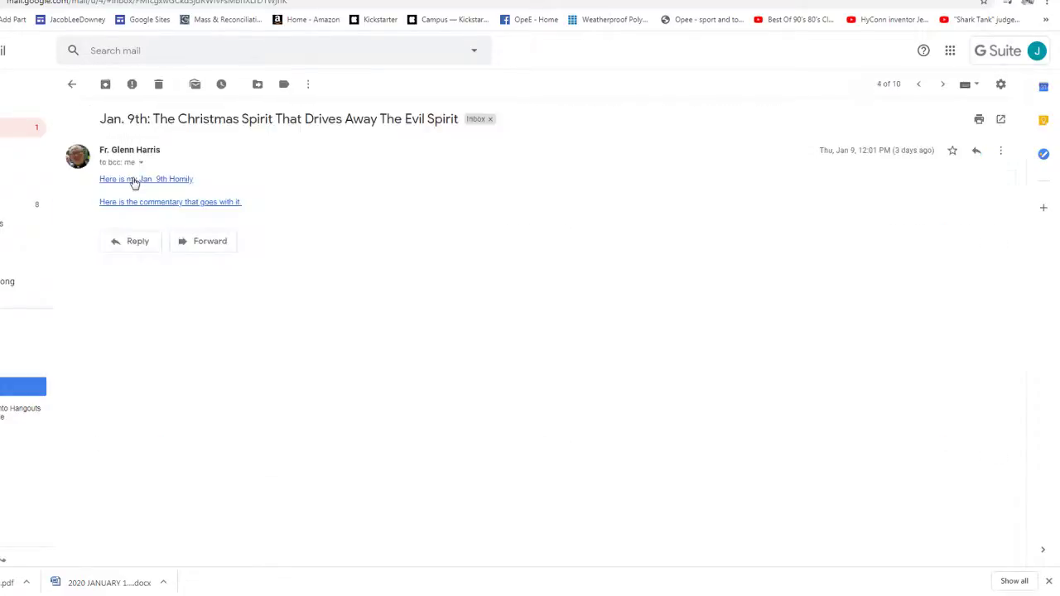
pyautogui.hotkey('alt', 'Left')
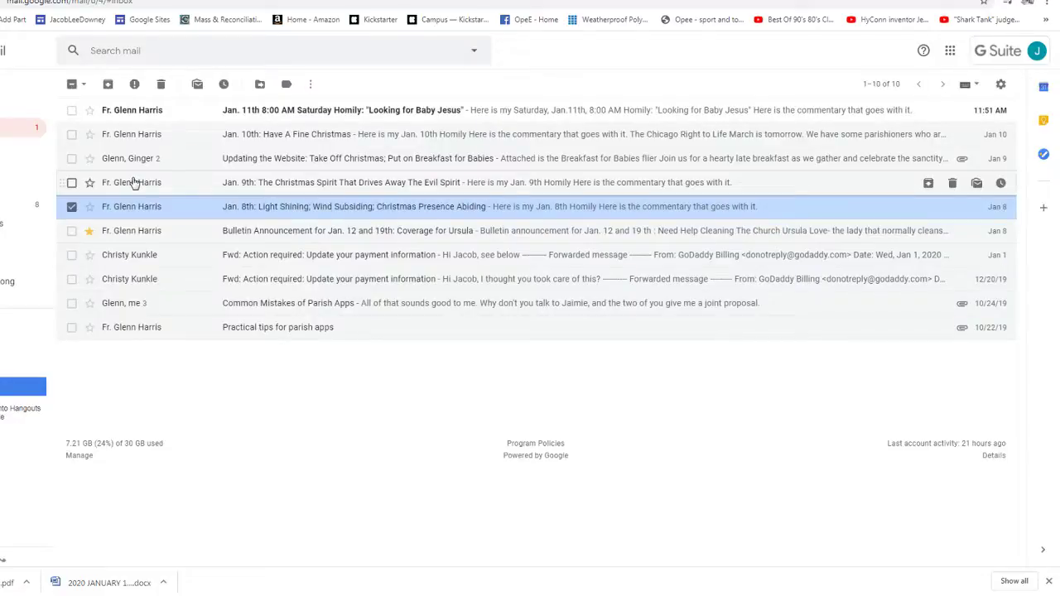
pyautogui.press('x')
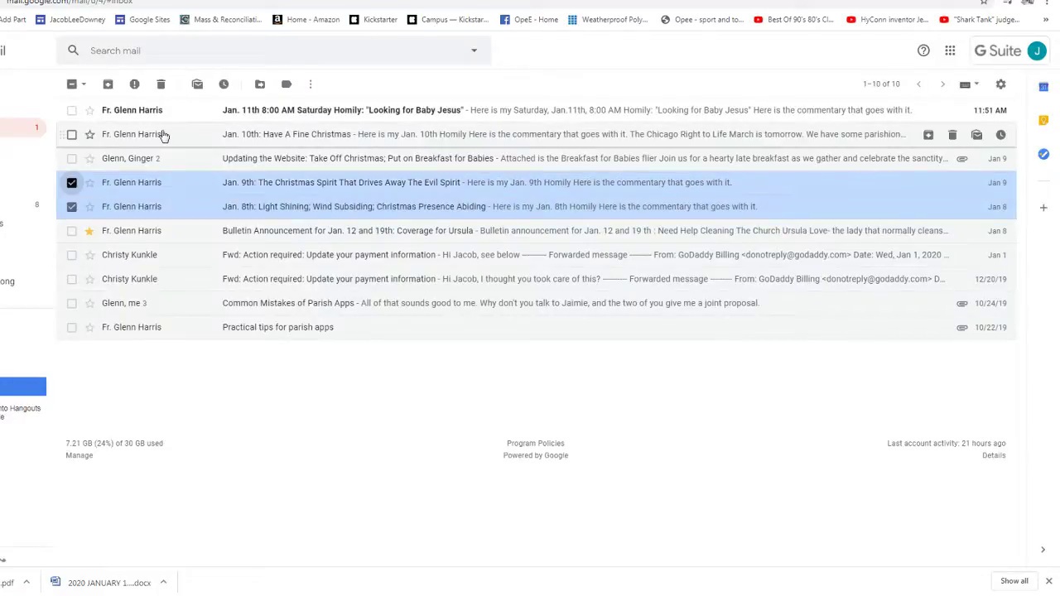
pyautogui.press('v')
pyautogui.press('Return')
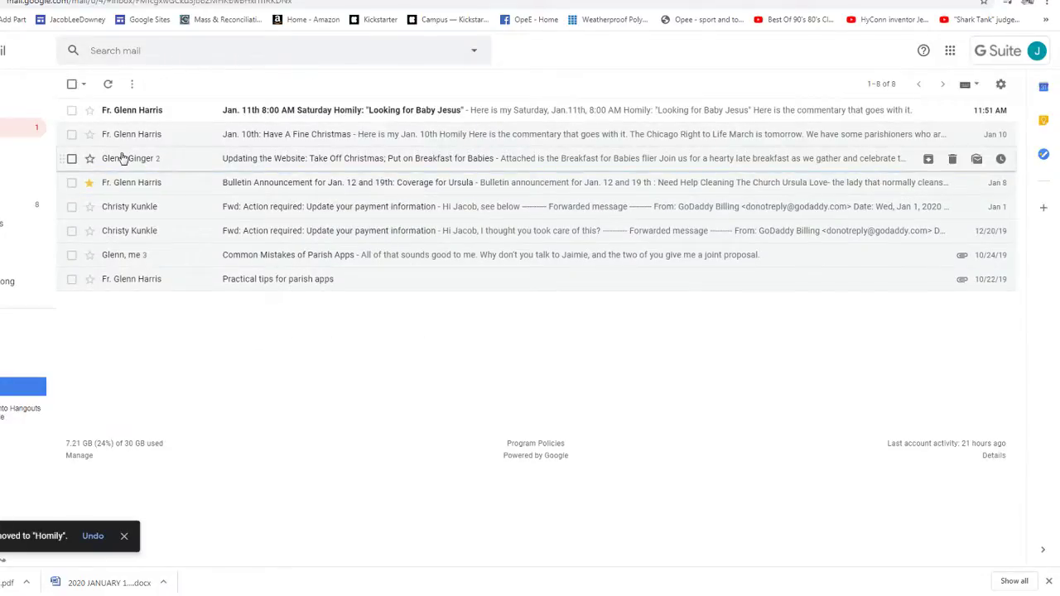
# - Move 'Updating the Website' to Announcements and open the 'Jan. 10th: Have A Fine Christmas' email
pyautogui.click(122, 157)
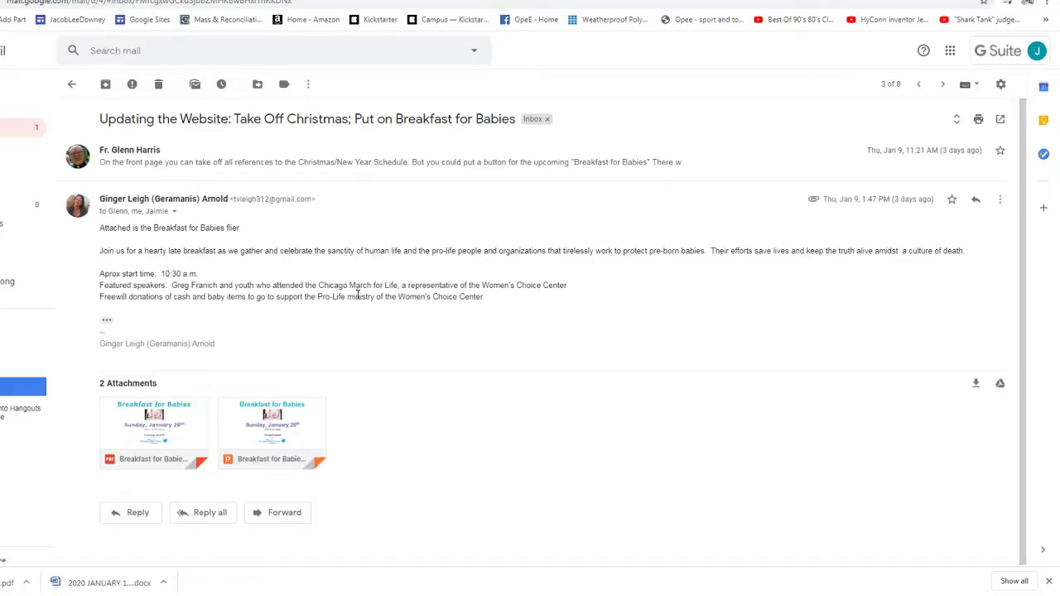
pyautogui.hotkey('ctrl', 'Tab')
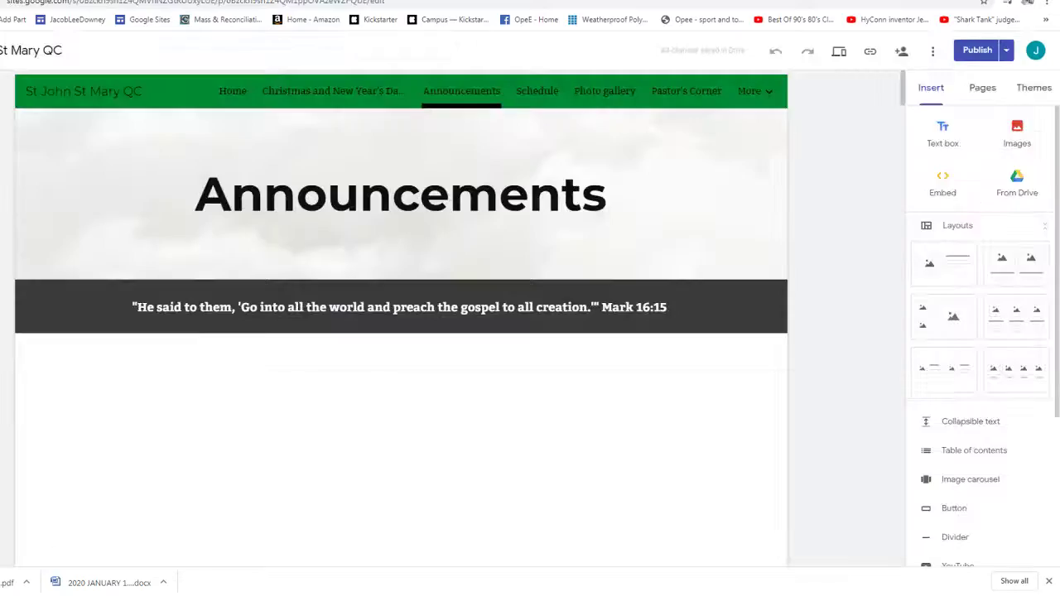
pyautogui.scroll(-2, 401, 372)
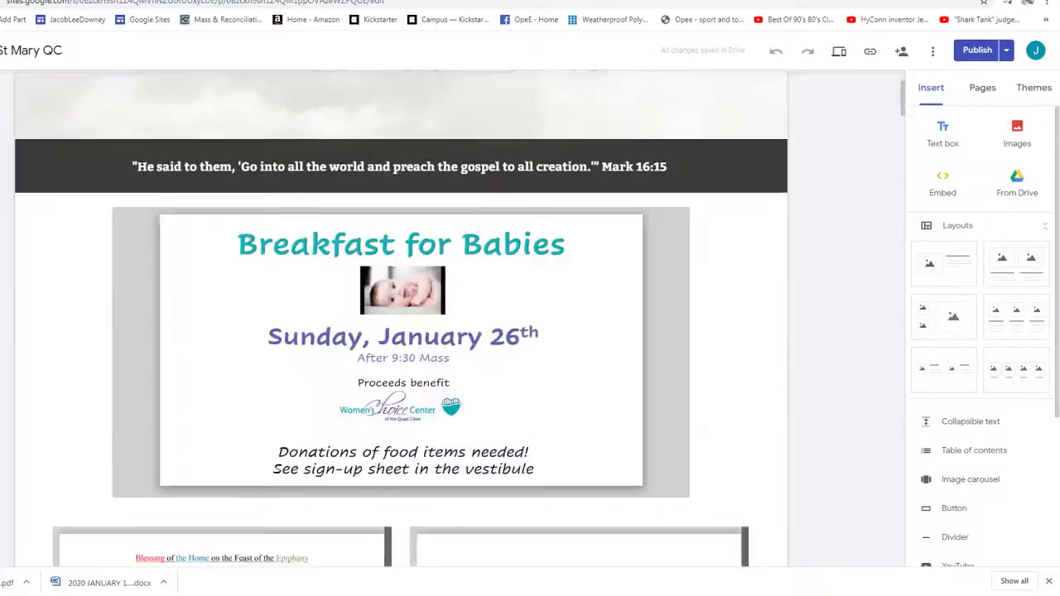
pyautogui.hotkey('ctrl', 'shift', 'Tab')
pyautogui.click(72, 84)
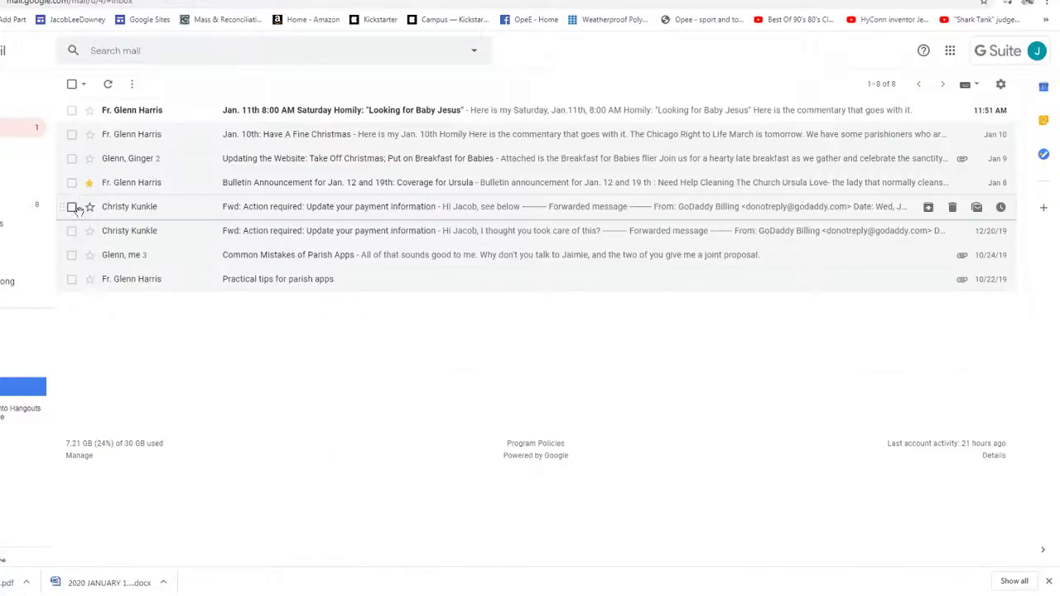
pyautogui.click(71, 159)
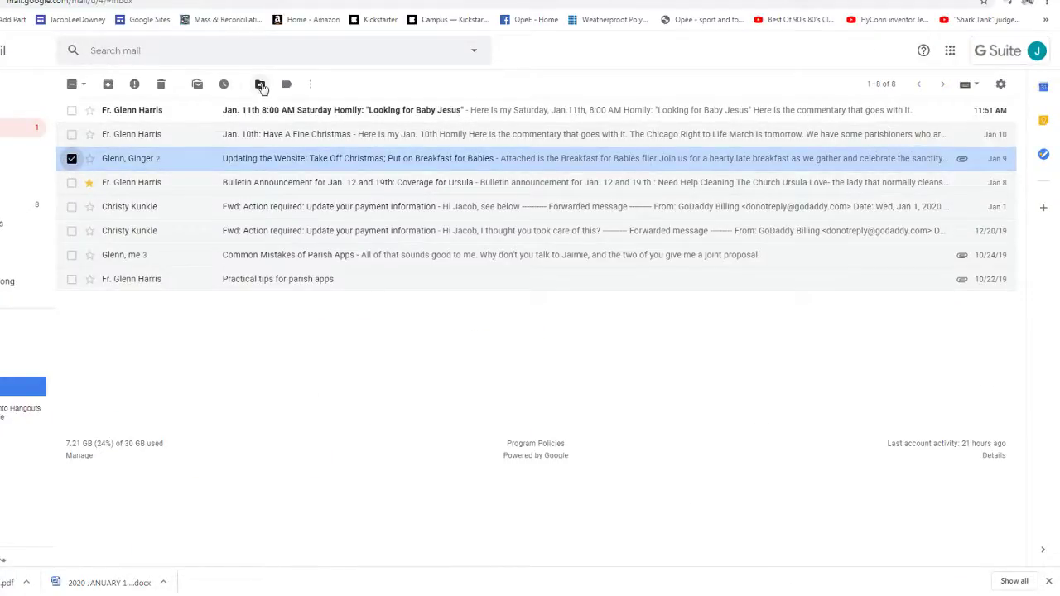
pyautogui.click(260, 85)
pyautogui.click(306, 152)
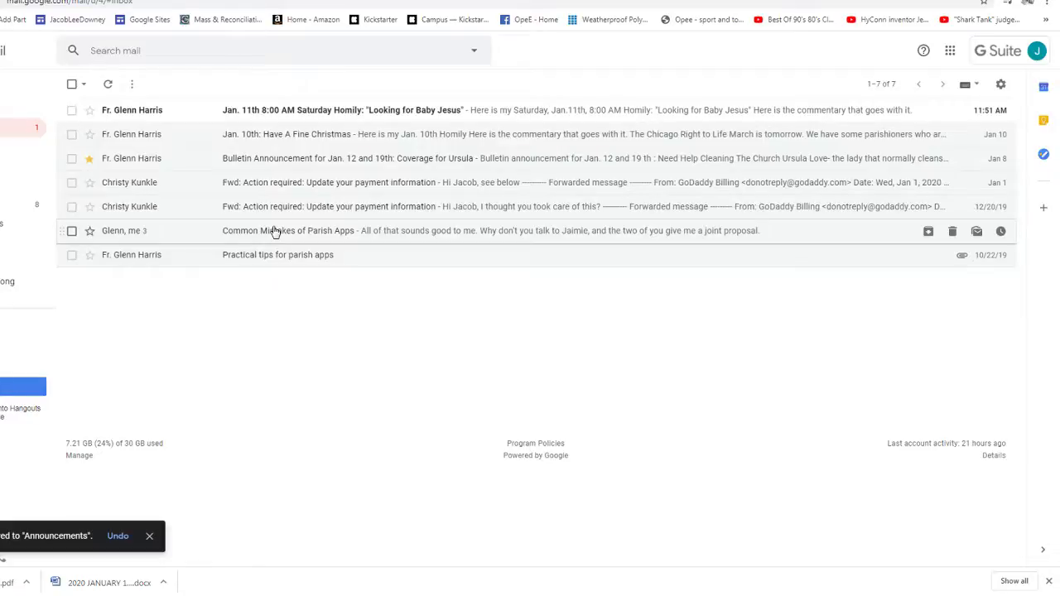
pyautogui.click(111, 135)
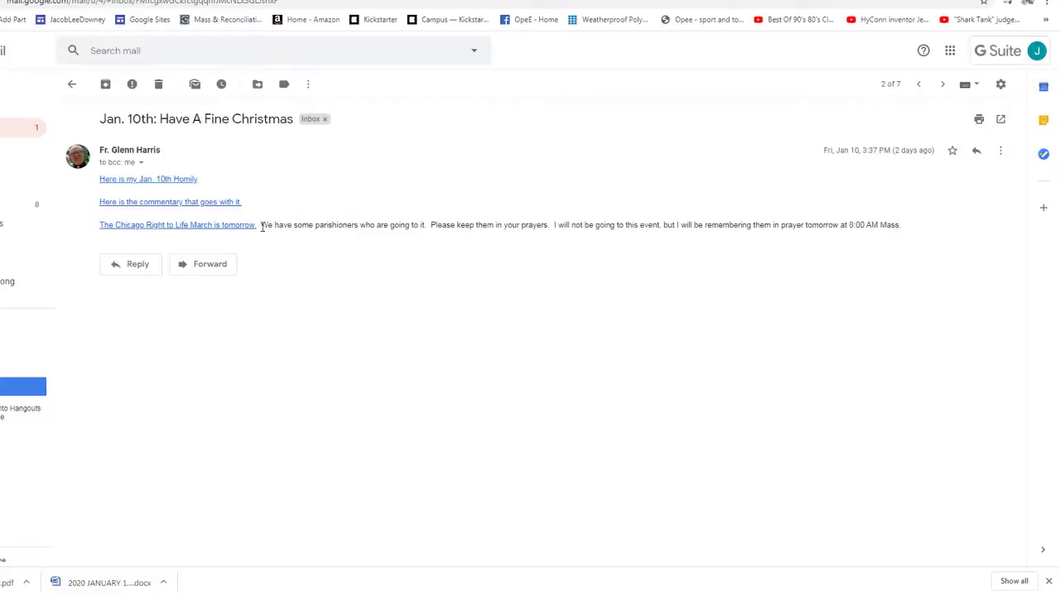
# - Play 'Have A Fine Christmas' on SoundCloud and like it to save it to the library
pyautogui.hotkey('ctrl', 'Tab')
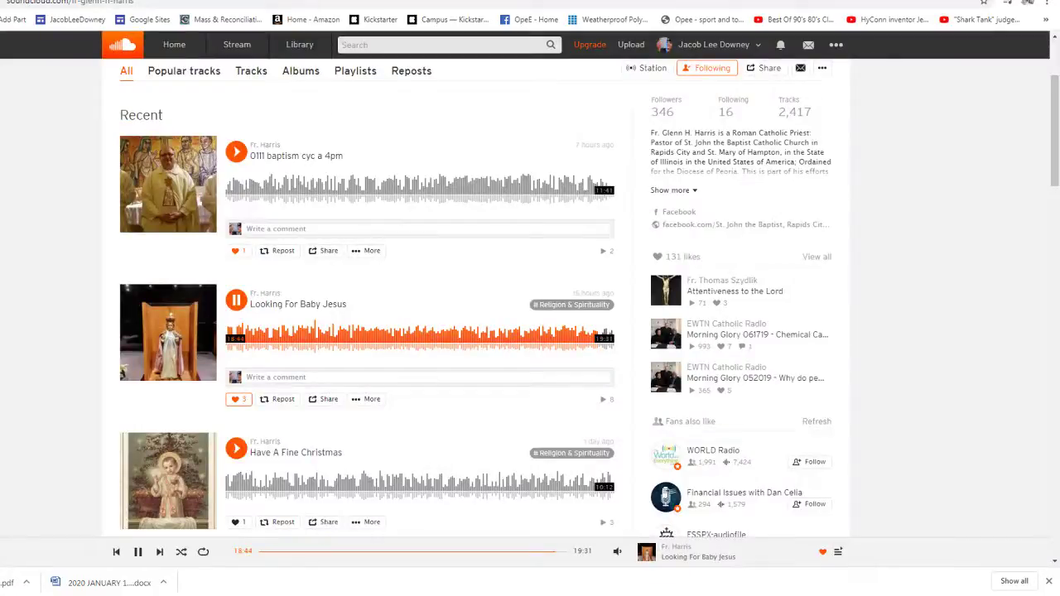
pyautogui.click(269, 484)
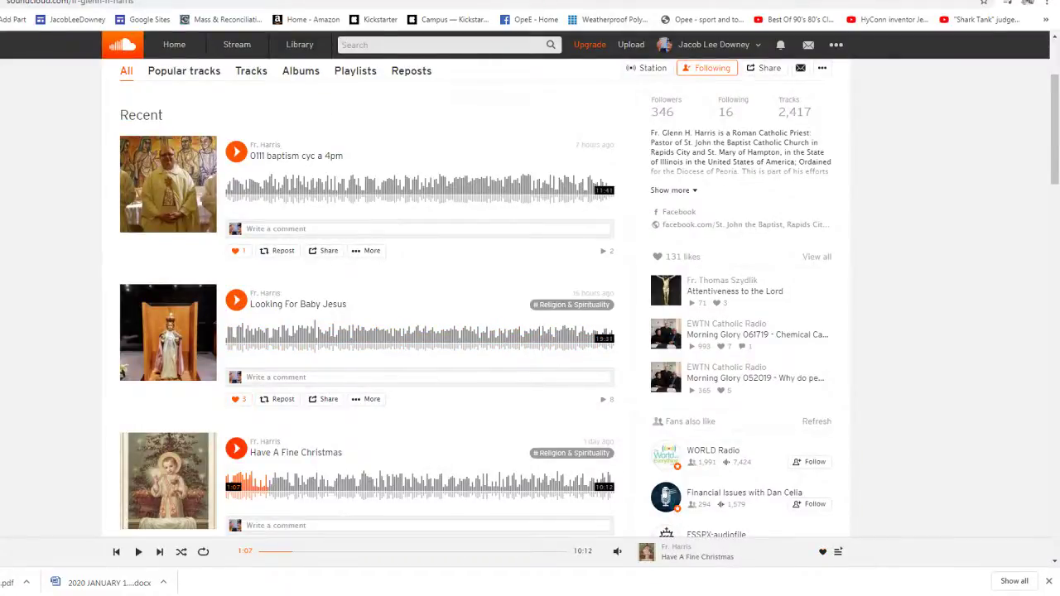
pyautogui.hotkey('ctrl', 'shift', 'Tab')
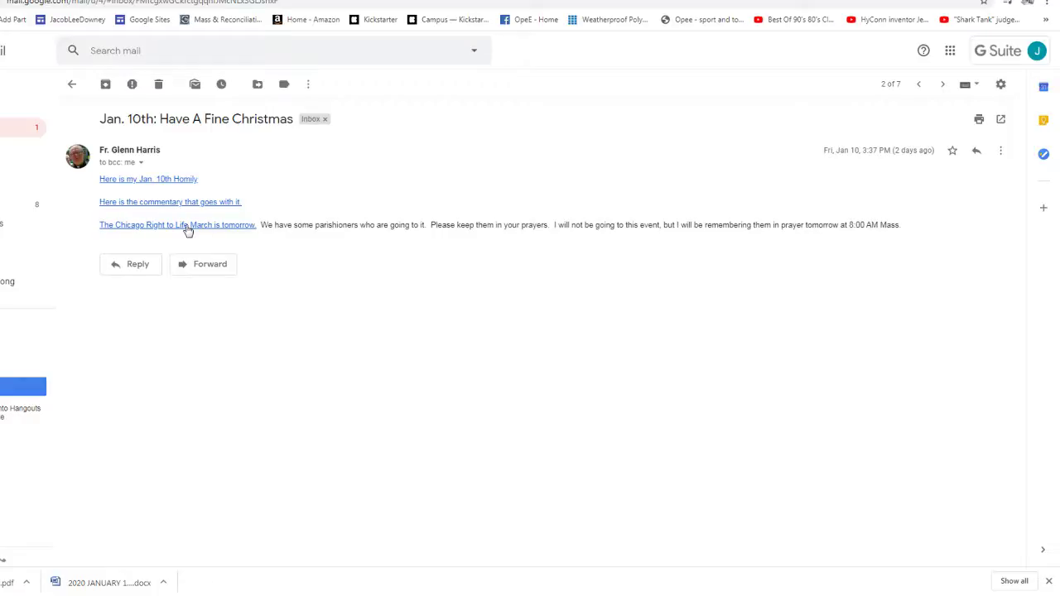
pyautogui.hotkey('ctrl', 'Tab')
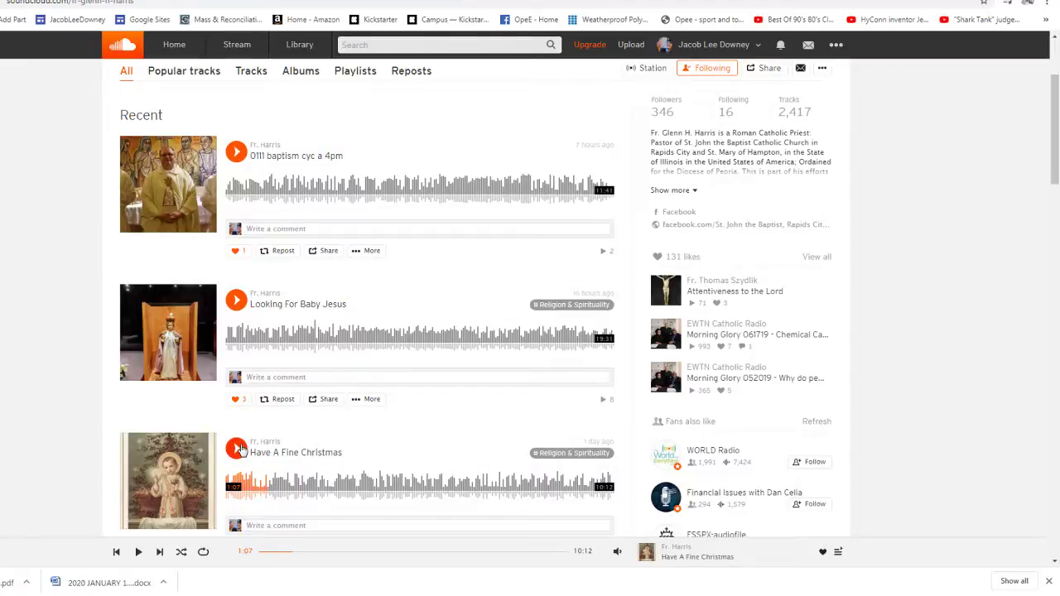
pyautogui.scroll(-2, 240, 448)
pyautogui.click(238, 406)
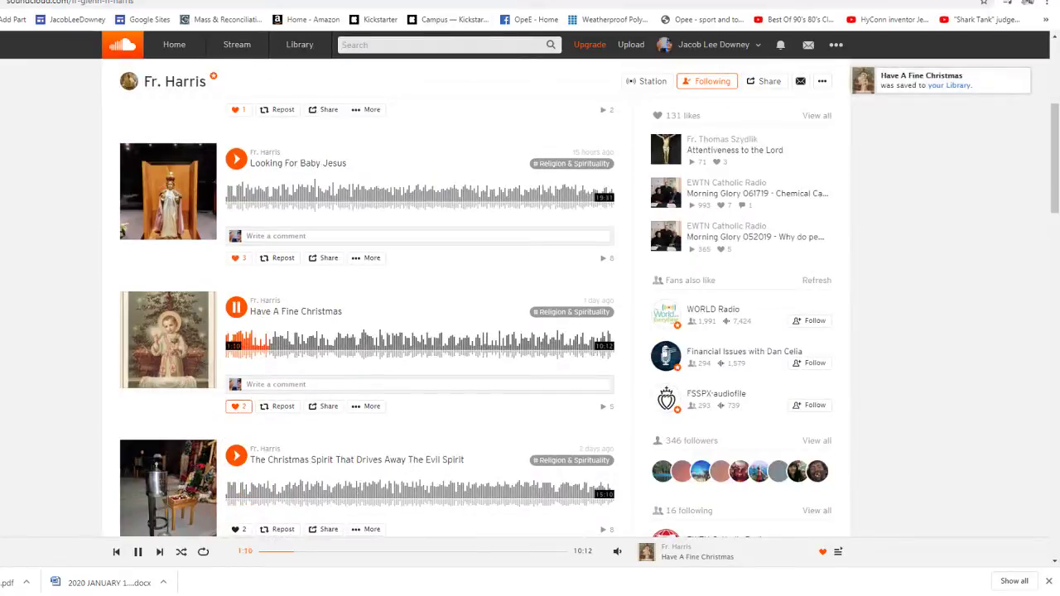
# - Return to Gmail and reopen the Jan. 10th Have A Fine Christmas email
pyautogui.hotkey('ctrl', 'shift', 'Tab')
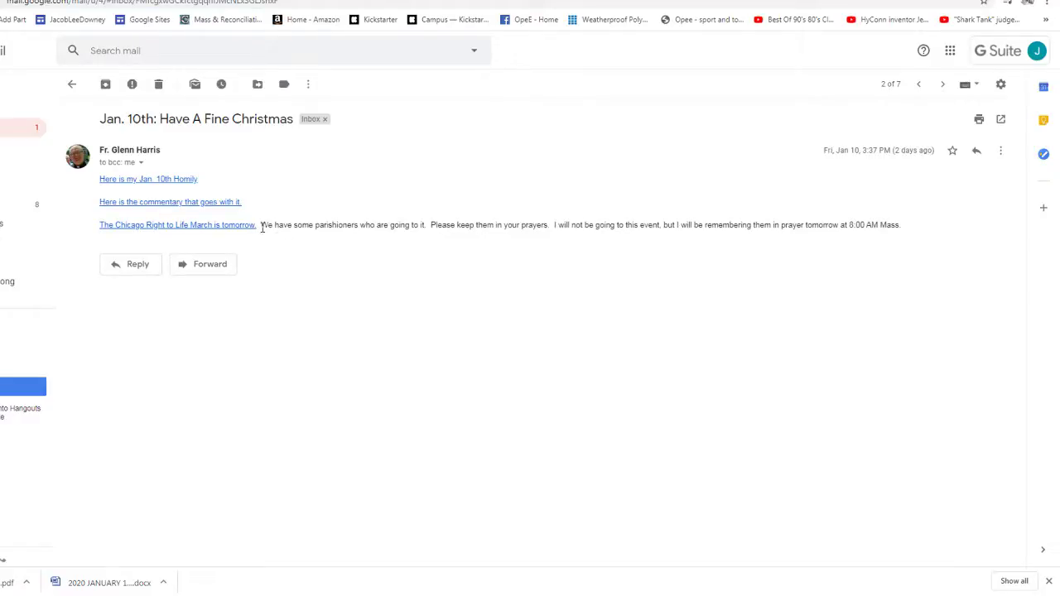
pyautogui.press('u')
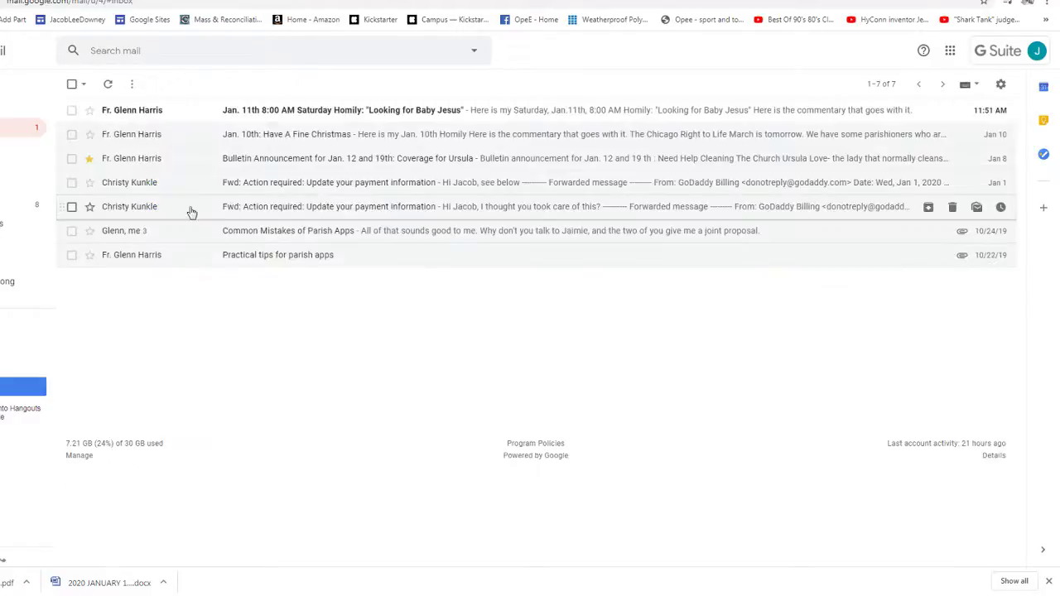
pyautogui.click(125, 136)
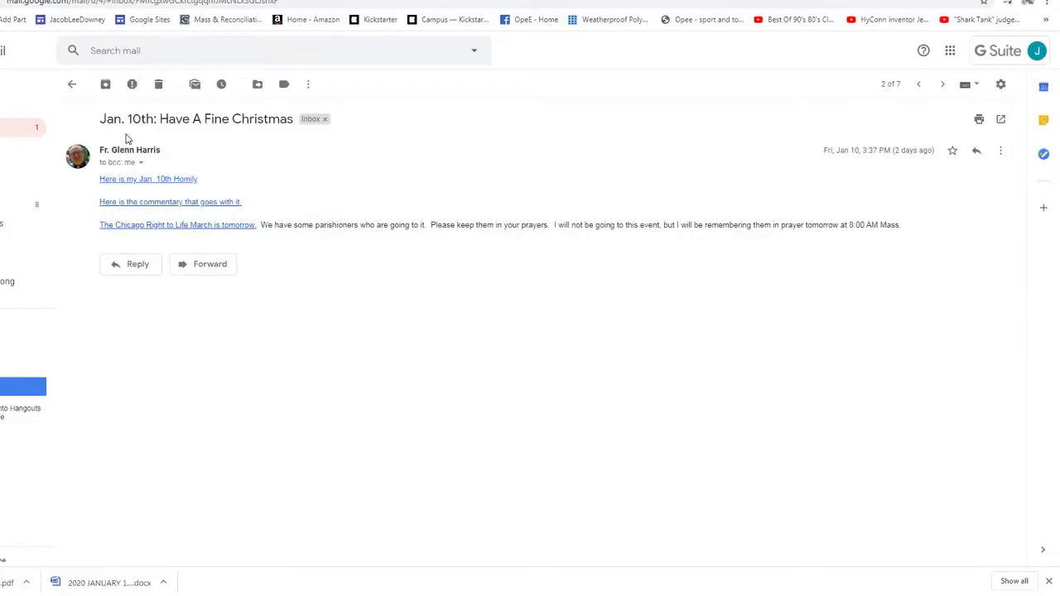
# - Move the Jan. 10th Have A Fine Christmas email to the Homily label
pyautogui.press('u')
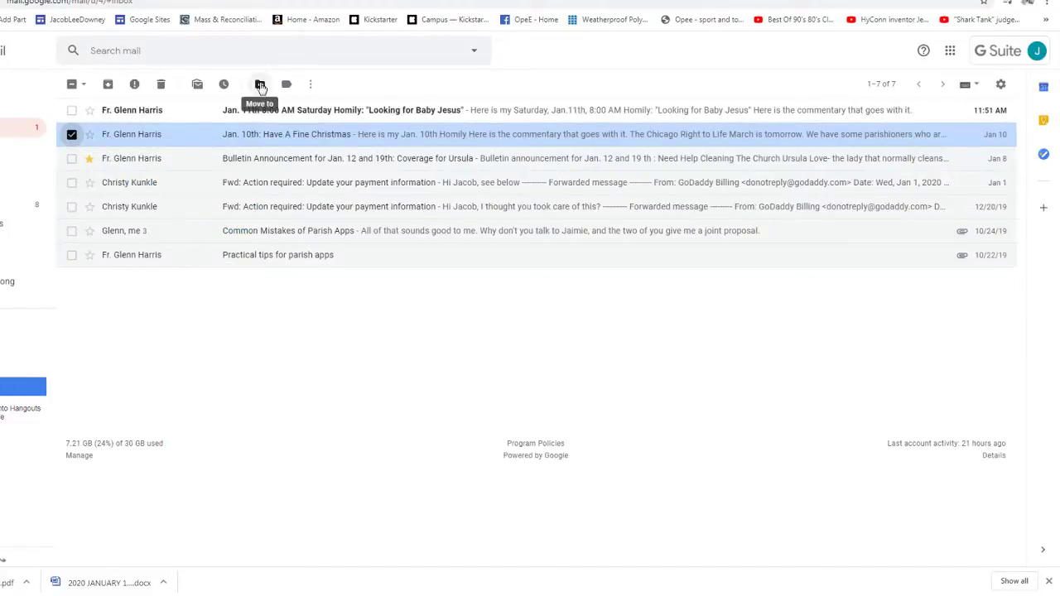
pyautogui.click(260, 85)
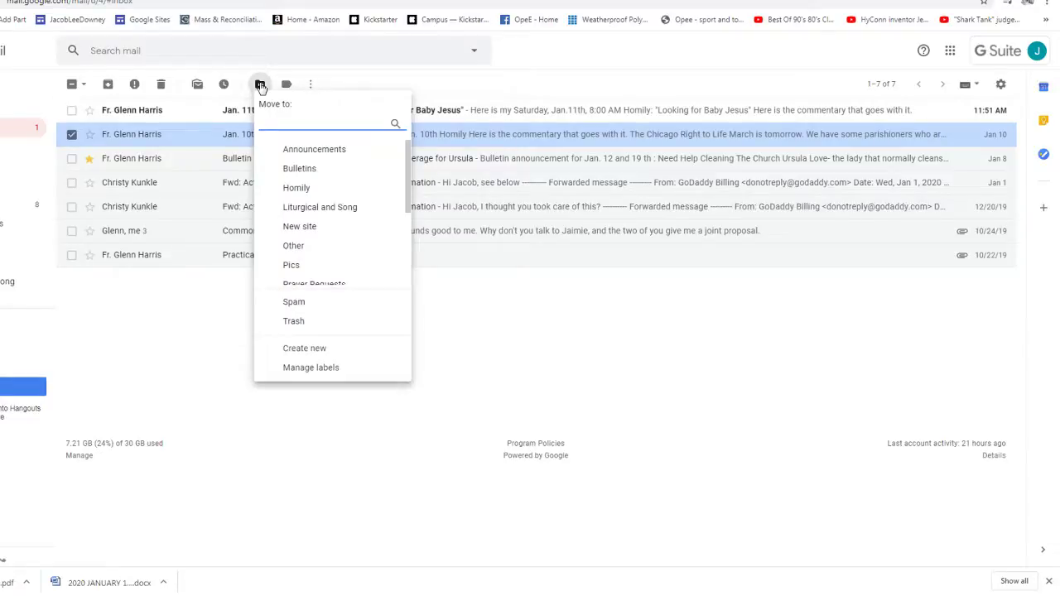
pyautogui.click(297, 188)
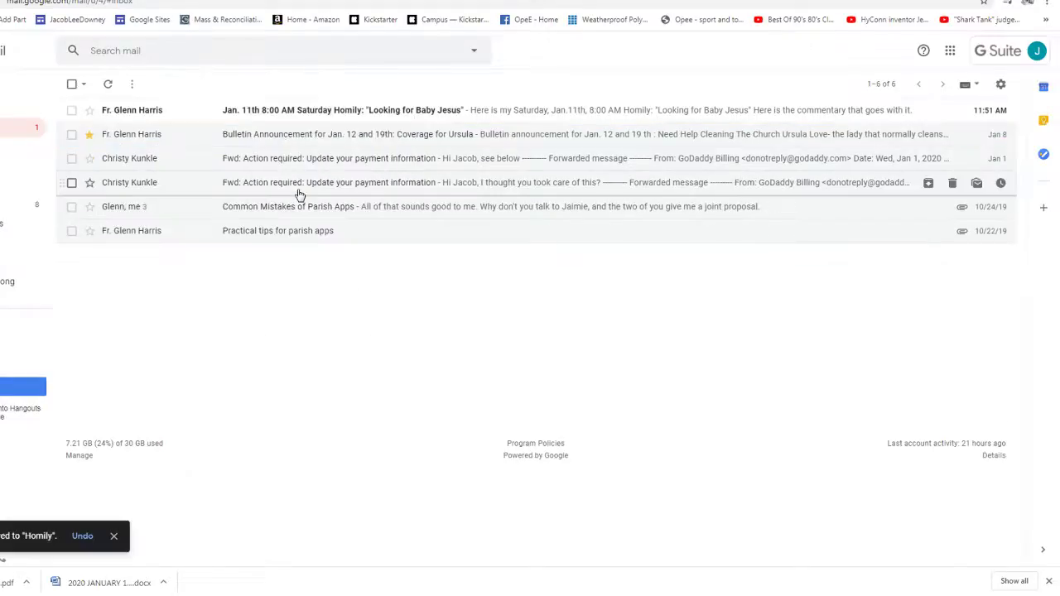
# - File the Jan. 11th homily email under Homily and open the Jan. 12 and 19th Bulletin Announcement
pyautogui.press('o')
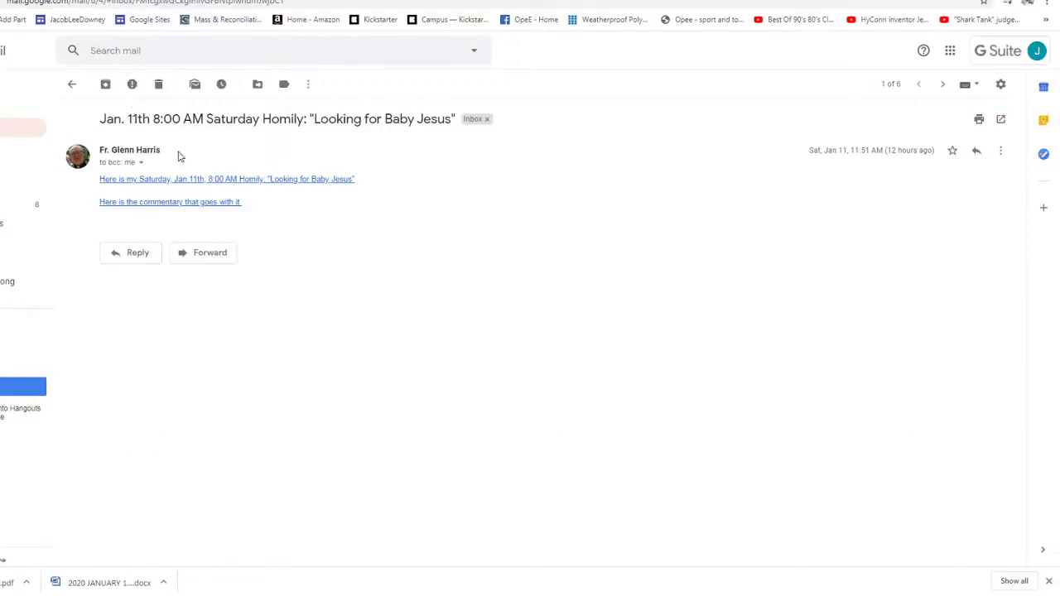
pyautogui.press('u')
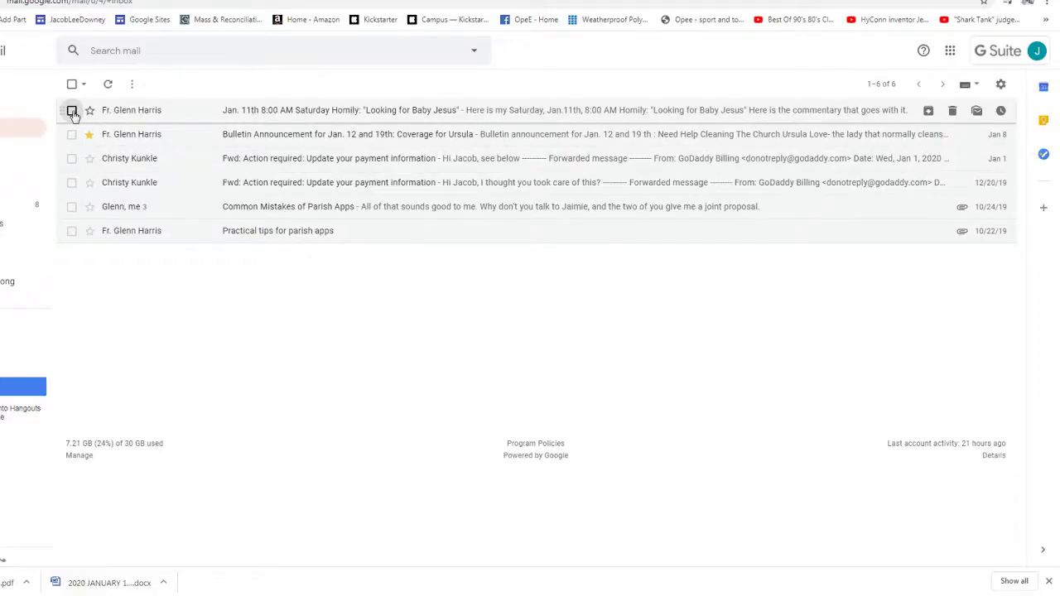
pyautogui.click(72, 110)
pyautogui.press('v')
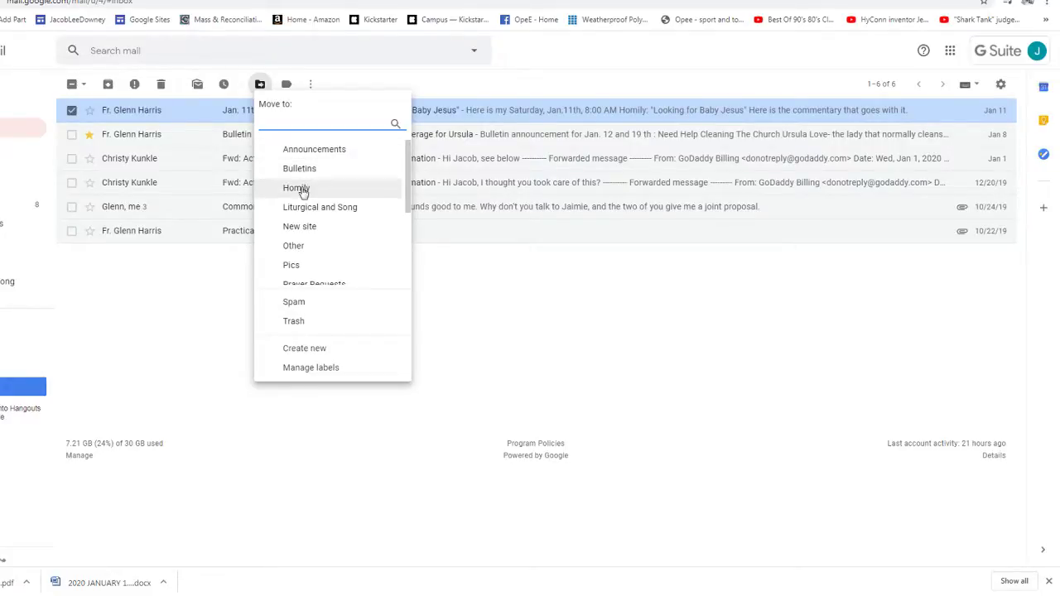
pyautogui.click(296, 189)
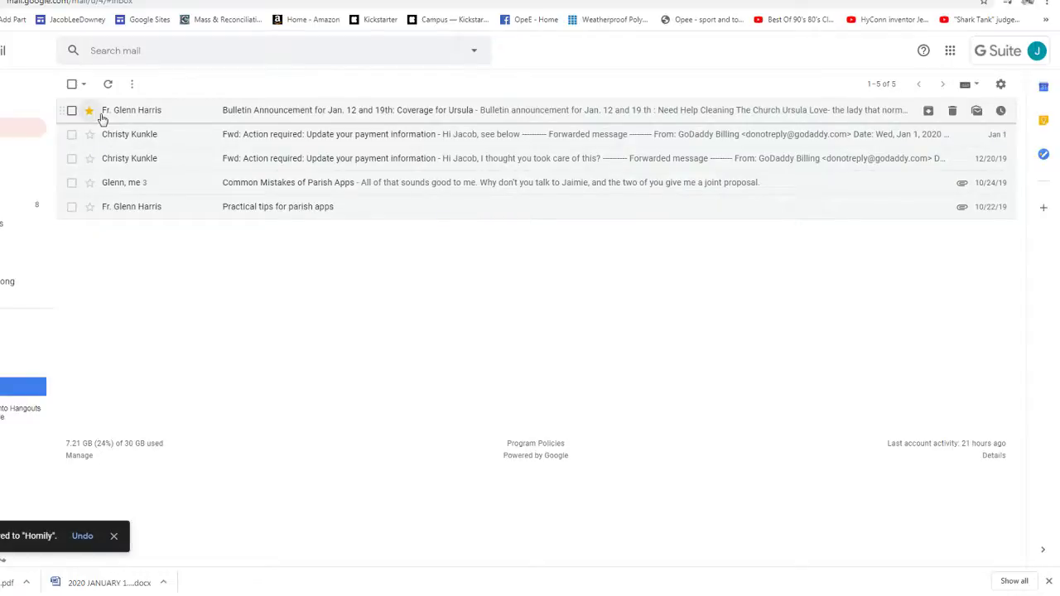
pyautogui.click(332, 110)
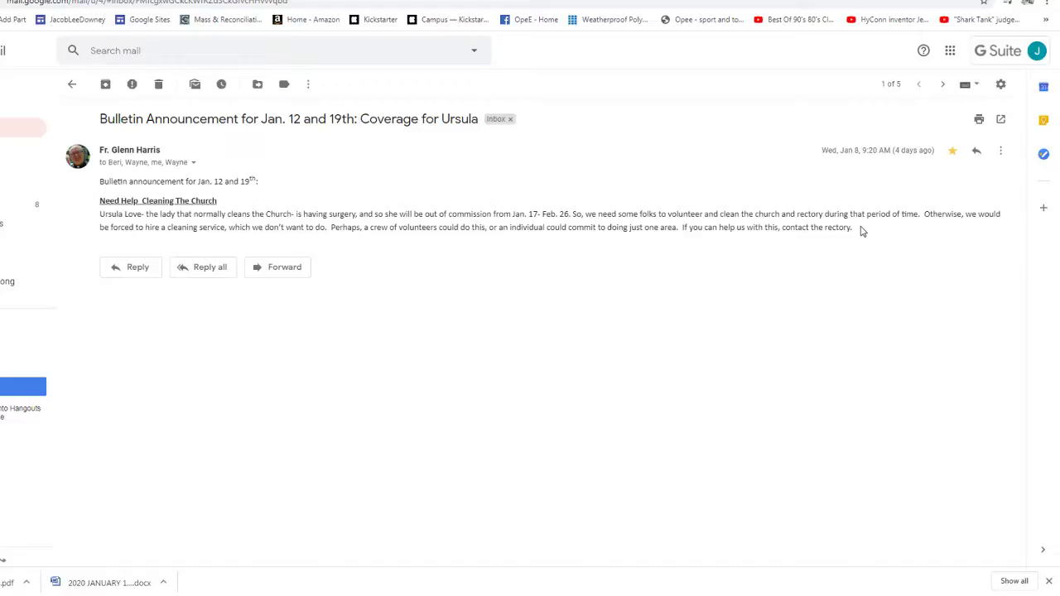
# - Paste the email's 'Need Help Cleaning The Church' notice into the new Word document
pyautogui.moveTo(859, 231); pyautogui.dragTo(100, 196)
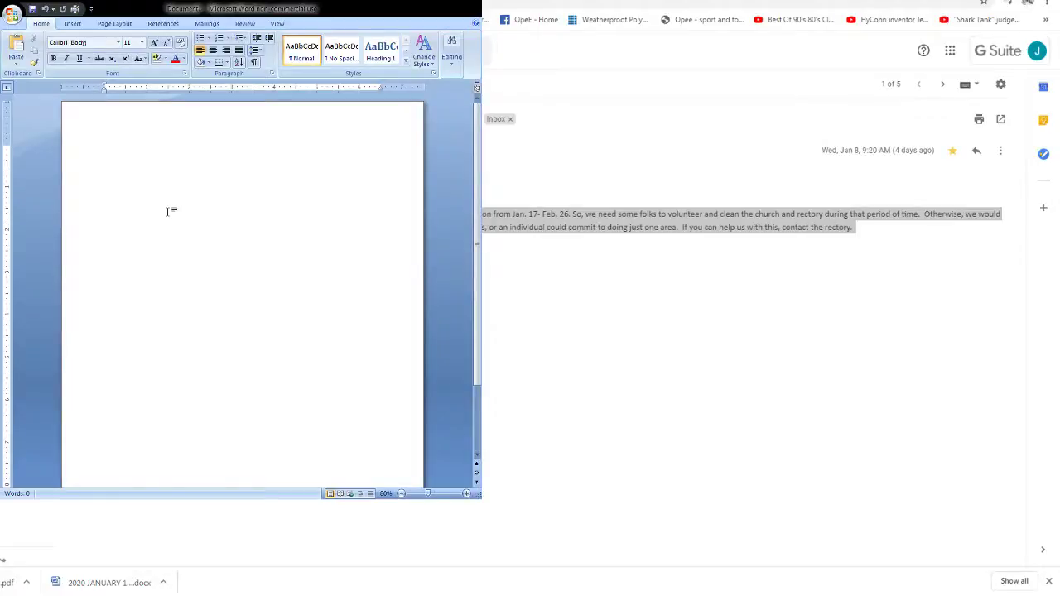
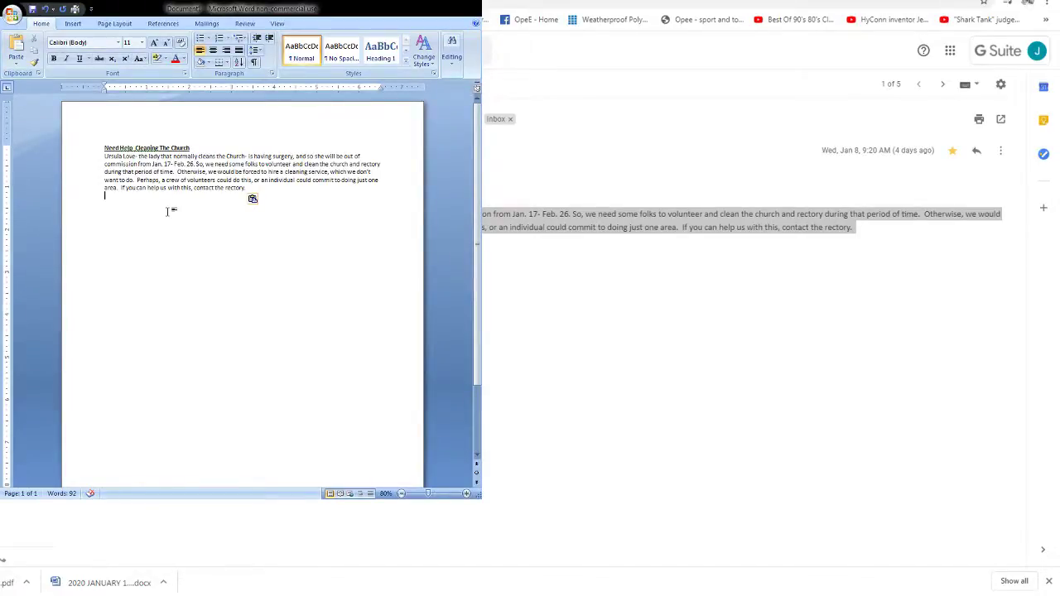
pyautogui.hotkey('alt', 'Tab')
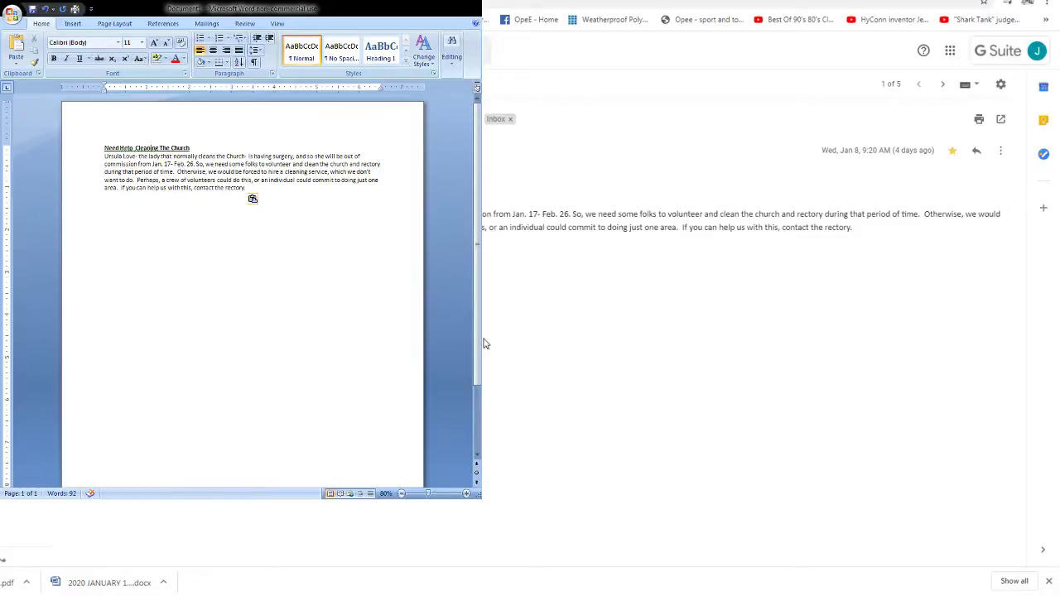
pyautogui.hotkey('ctrl', 'Tab')
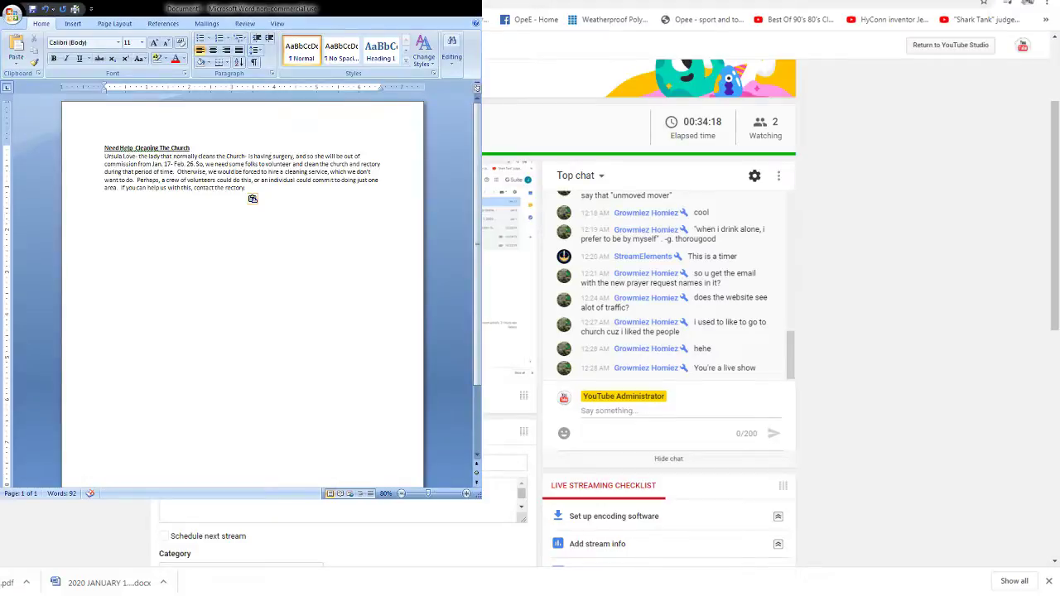
# - Return to the Gmail inbox and switch to the account full of My Business notifications
pyautogui.hotkey('ctrl', 'shift', 'Tab')
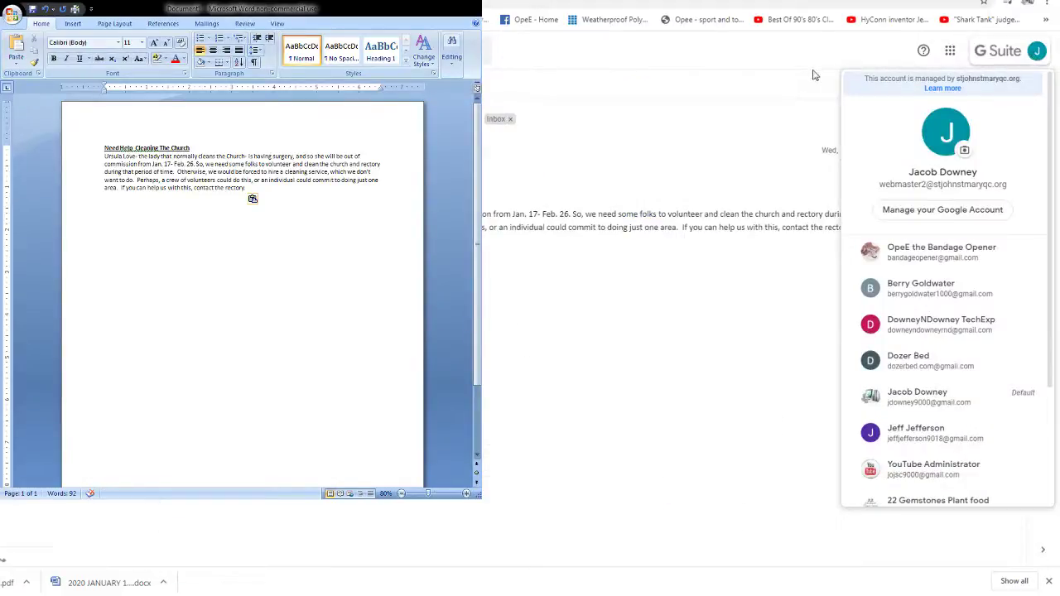
pyautogui.click(729, 66)
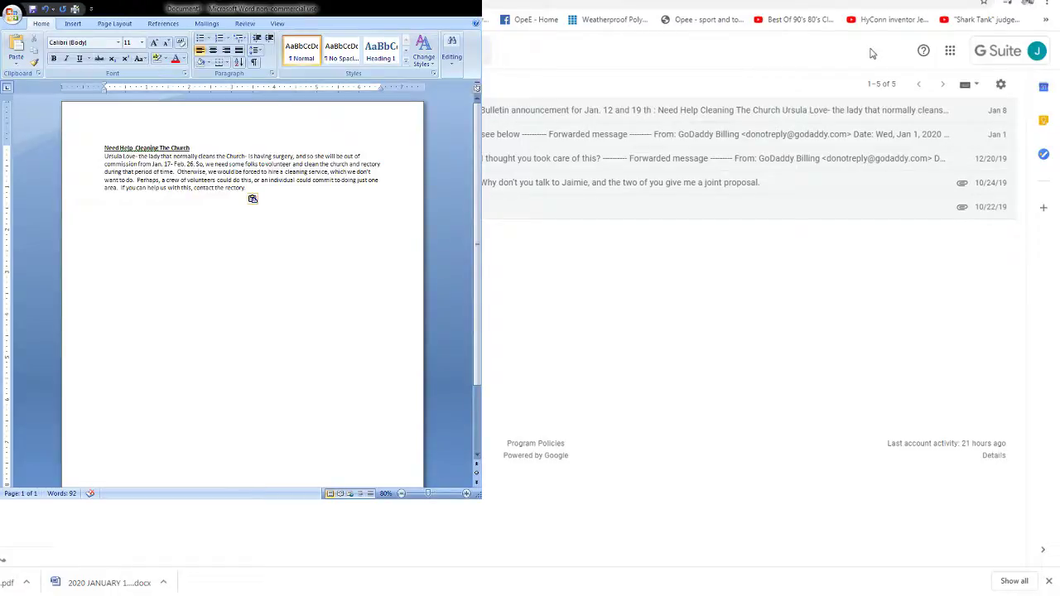
pyautogui.click(1036, 51)
pyautogui.scroll(-5, 942, 367)
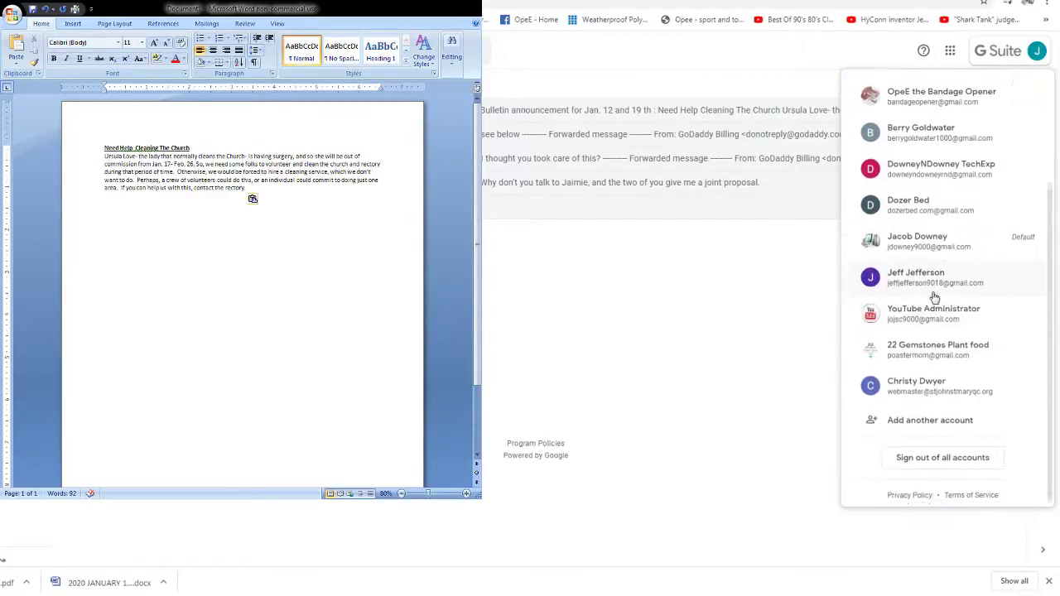
pyautogui.click(911, 353)
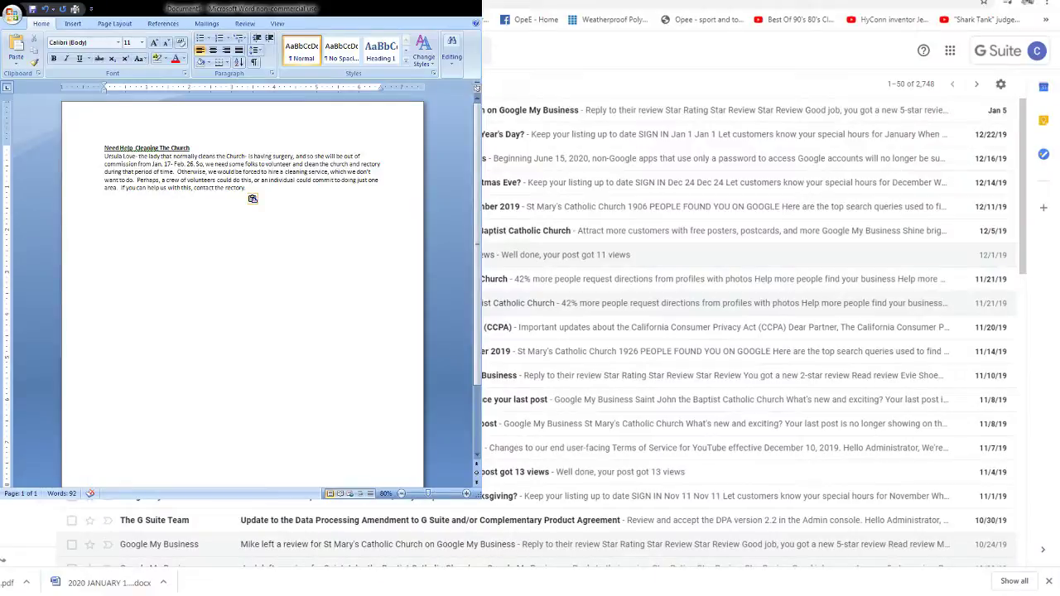
pyautogui.hotkey('alt', 'Tab')
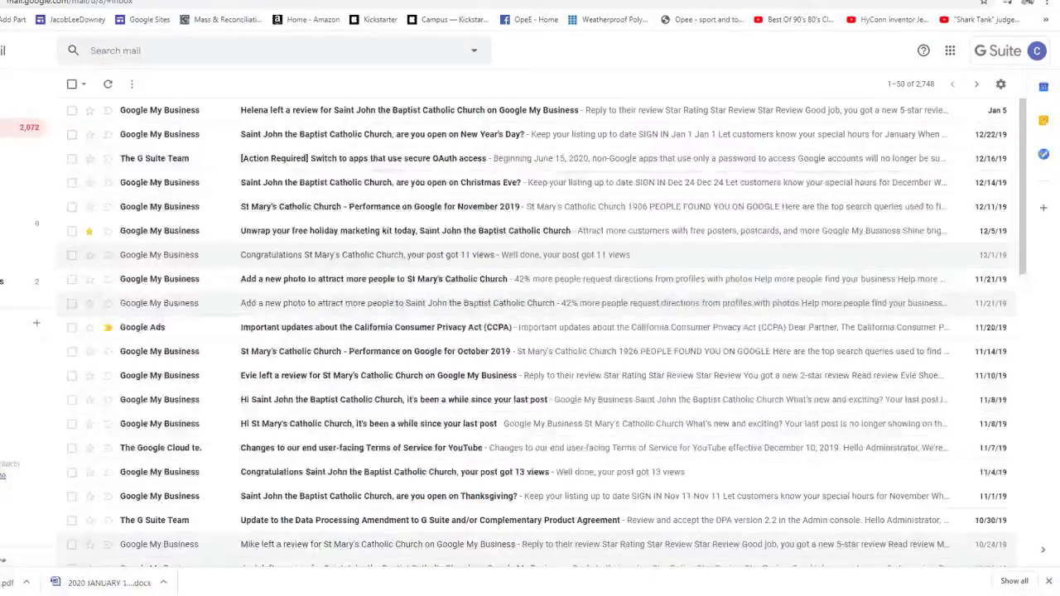
# - Open the 5-star review notification email and follow its Read review link
pyautogui.hotkey('ctrl', 'Tab')
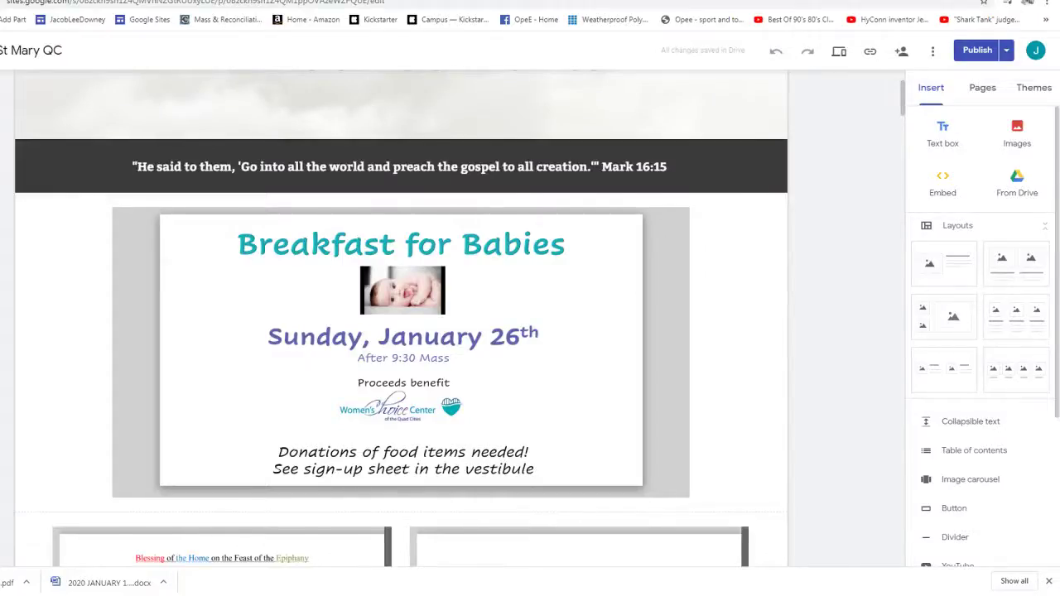
pyautogui.hotkey('ctrl', 'shift', 'Tab')
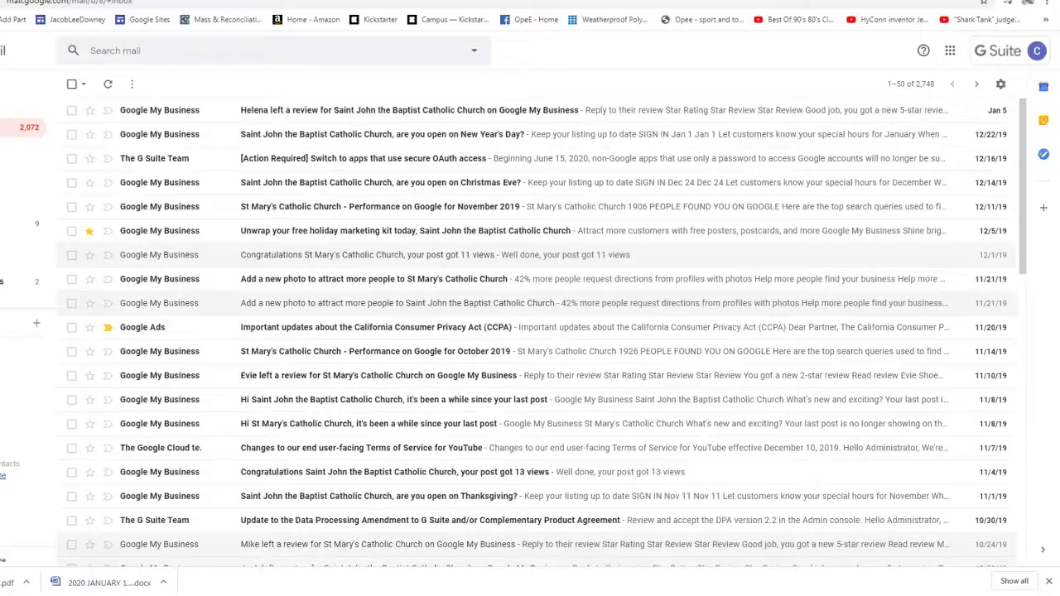
pyautogui.click(151, 116)
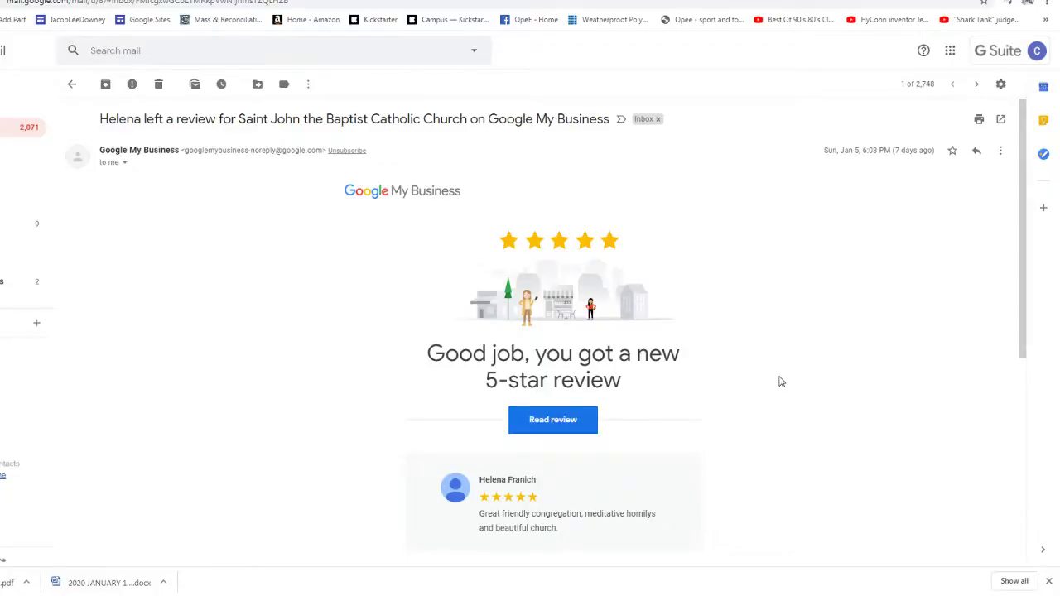
pyautogui.scroll(-2, 568, 396)
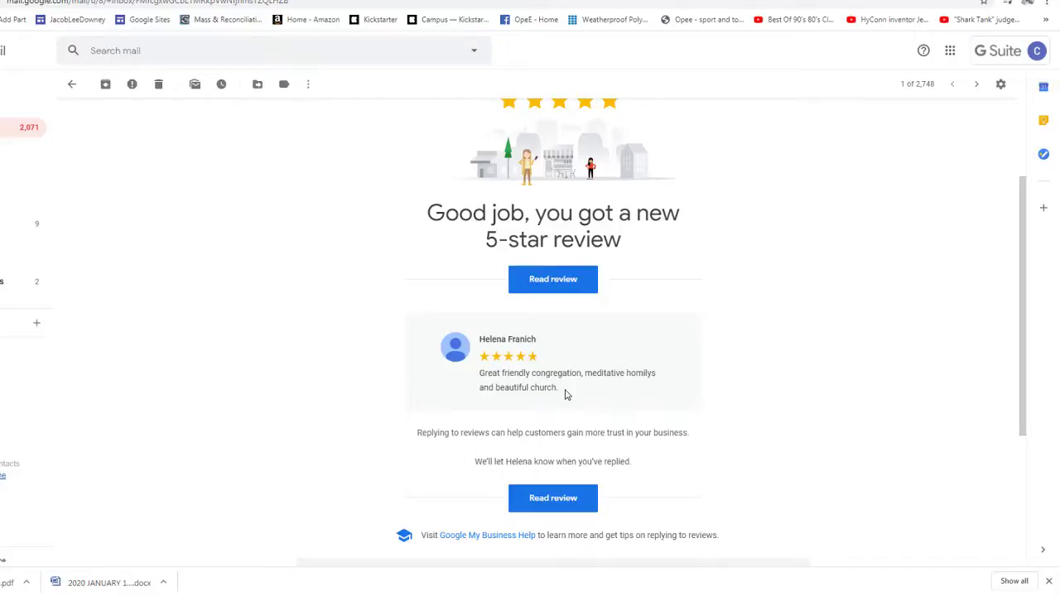
pyautogui.click(555, 279)
pyautogui.hotkey('ctrl', 'w')
pyautogui.press('u')
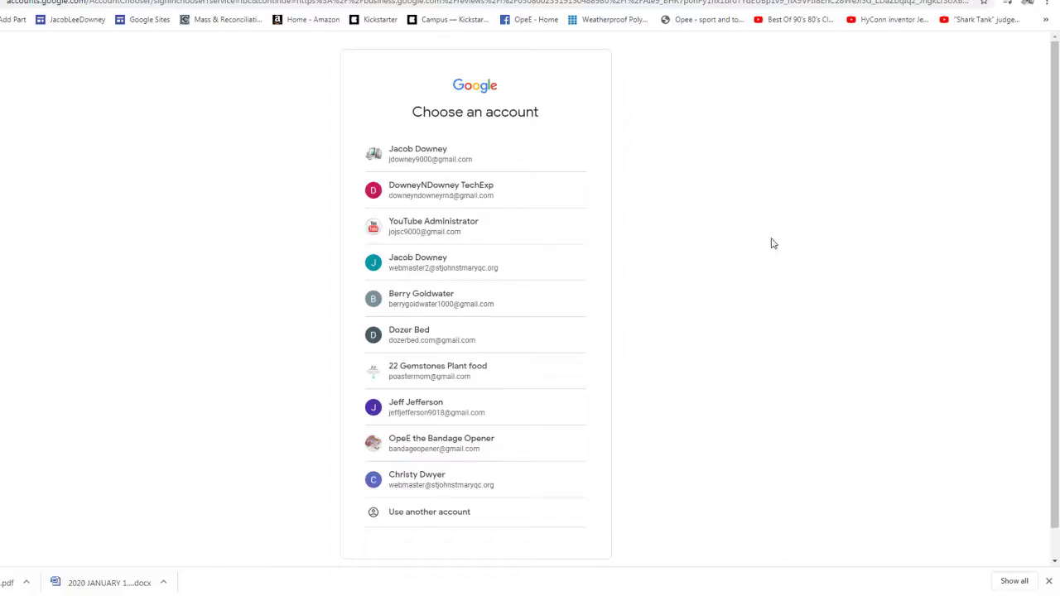
# - Sign in as the church webmaster, skip the reply, dismiss the prompt, and reach the posts
pyautogui.click(405, 484)
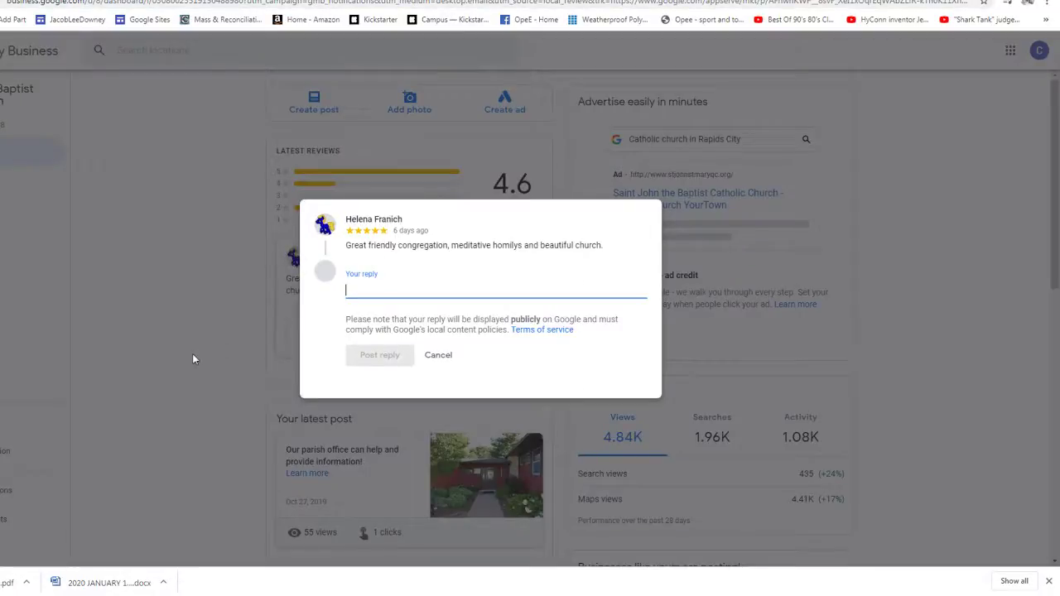
pyautogui.click(438, 356)
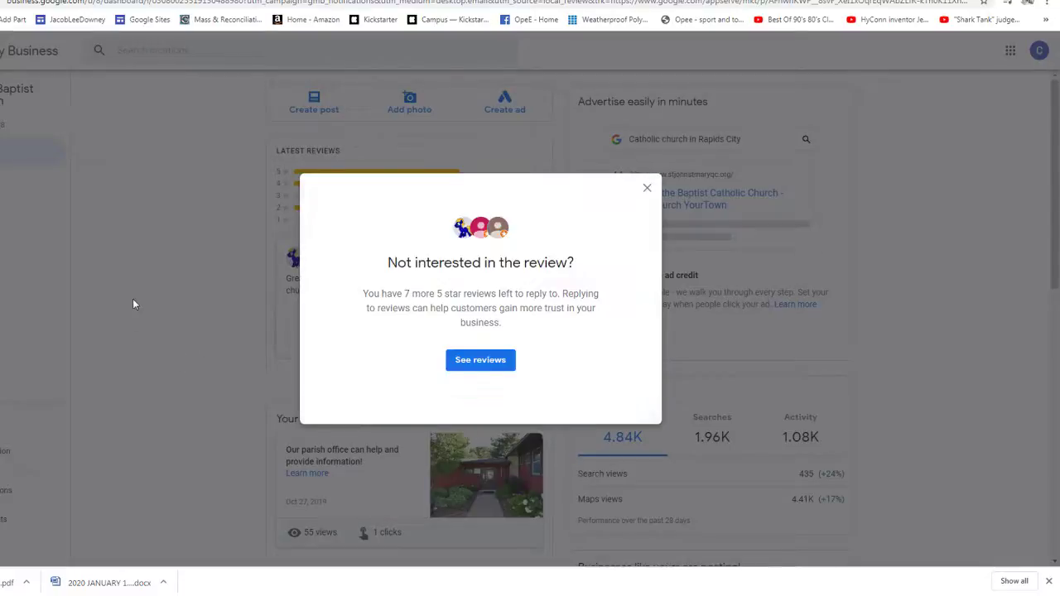
pyautogui.click(648, 191)
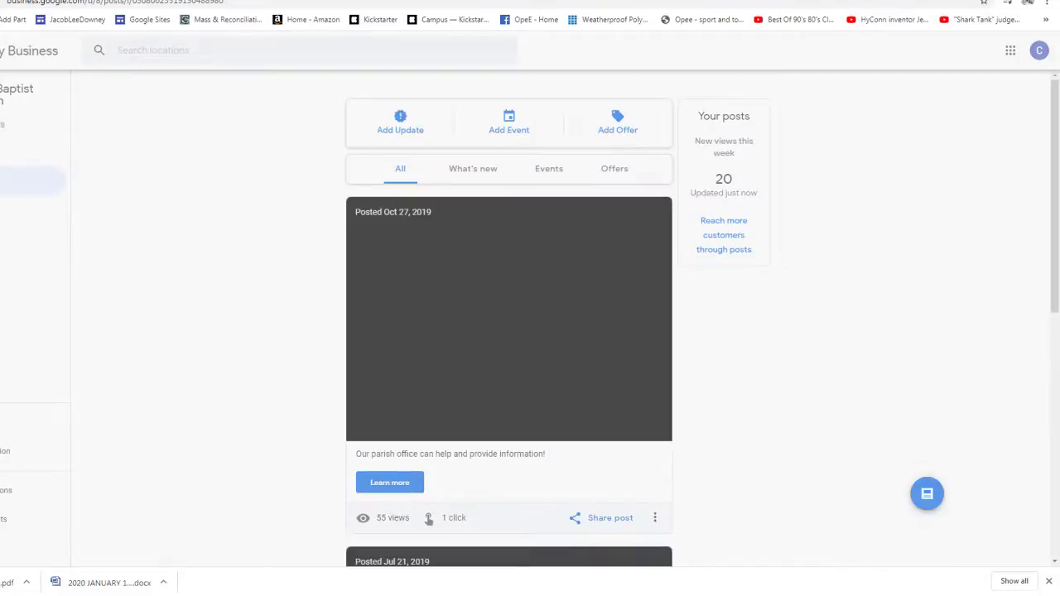
pyautogui.scroll(-8, 367, 317)
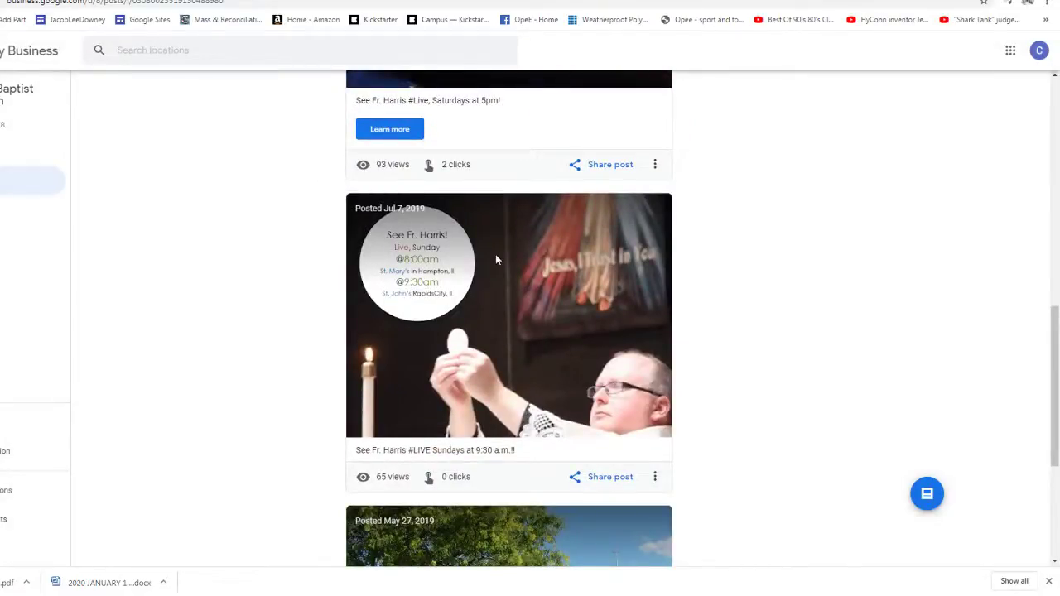
pyautogui.click(655, 476)
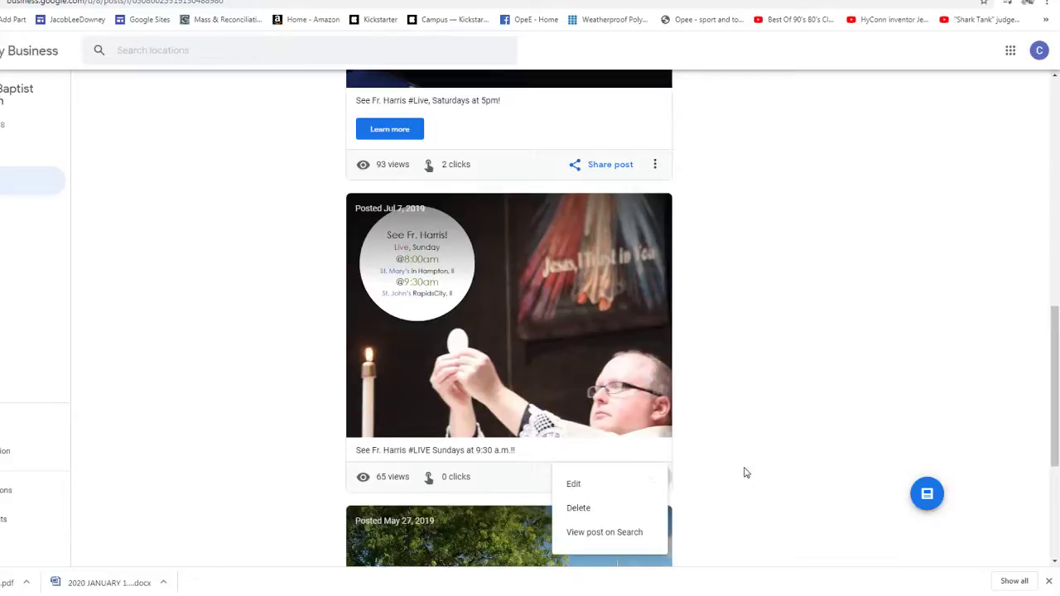
# - Try viewing the Jul 7 post on Search, then scroll through posts from Oct 27 to May 27
pyautogui.click(605, 533)
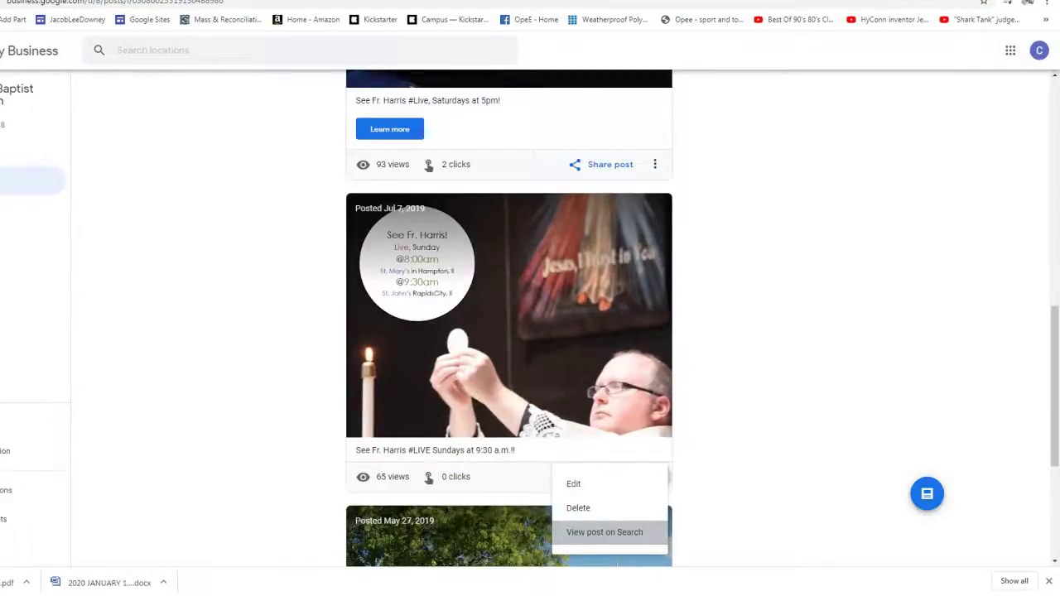
pyautogui.click(725, 403)
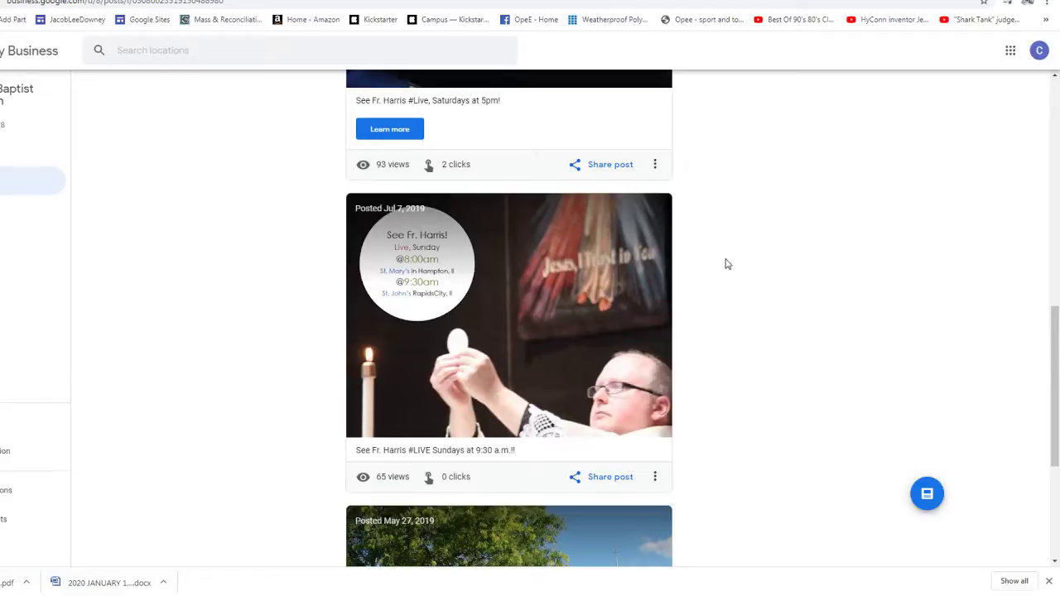
pyautogui.scroll(-3, 726, 264)
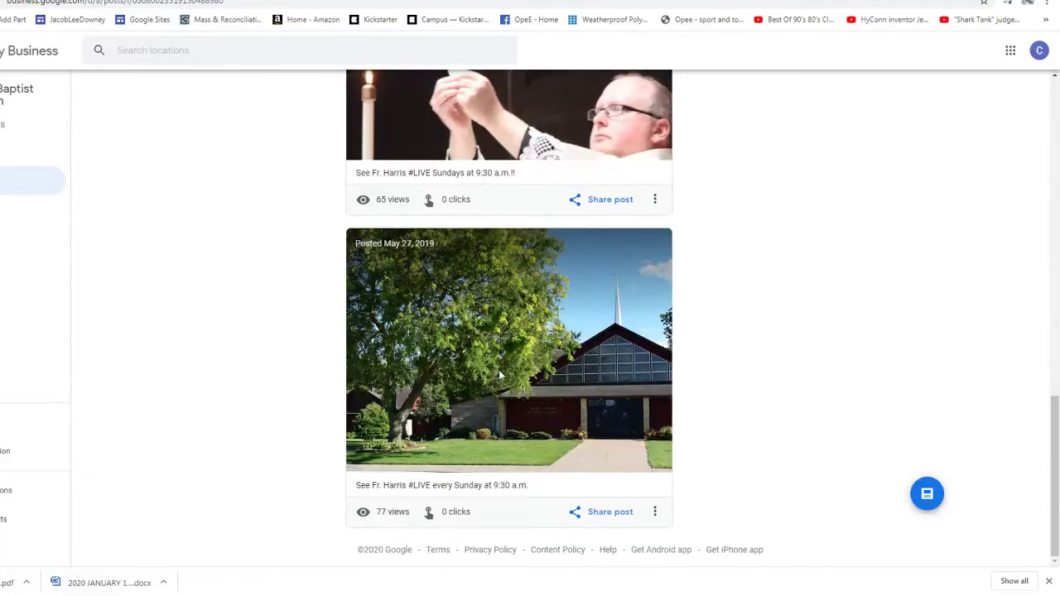
pyautogui.scroll(5, 500, 374)
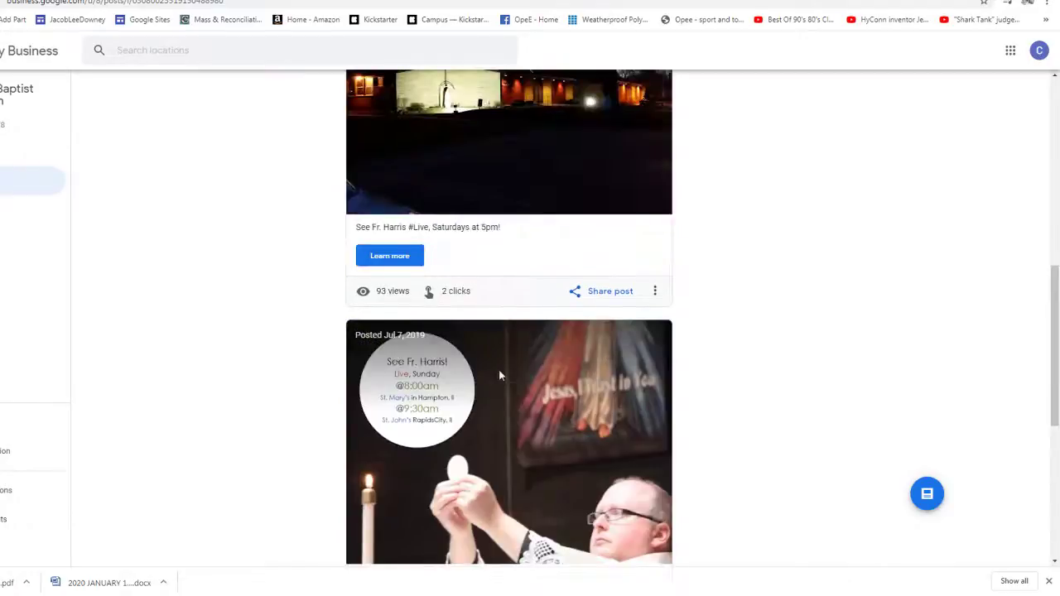
pyautogui.scroll(4, 499, 375)
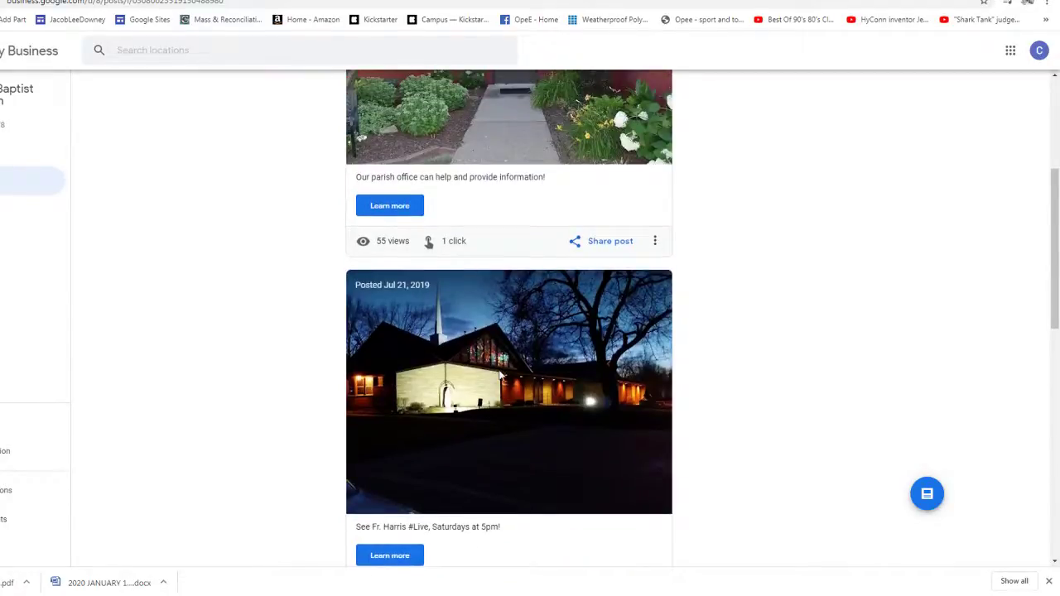
pyautogui.scroll(4, 499, 375)
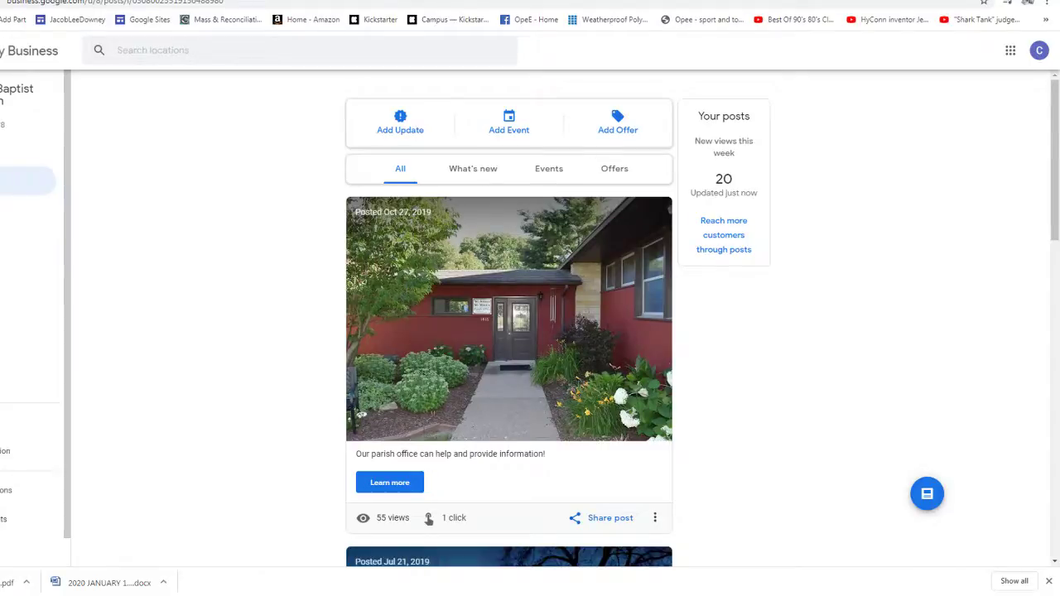
pyautogui.scroll(-2, 235, 334)
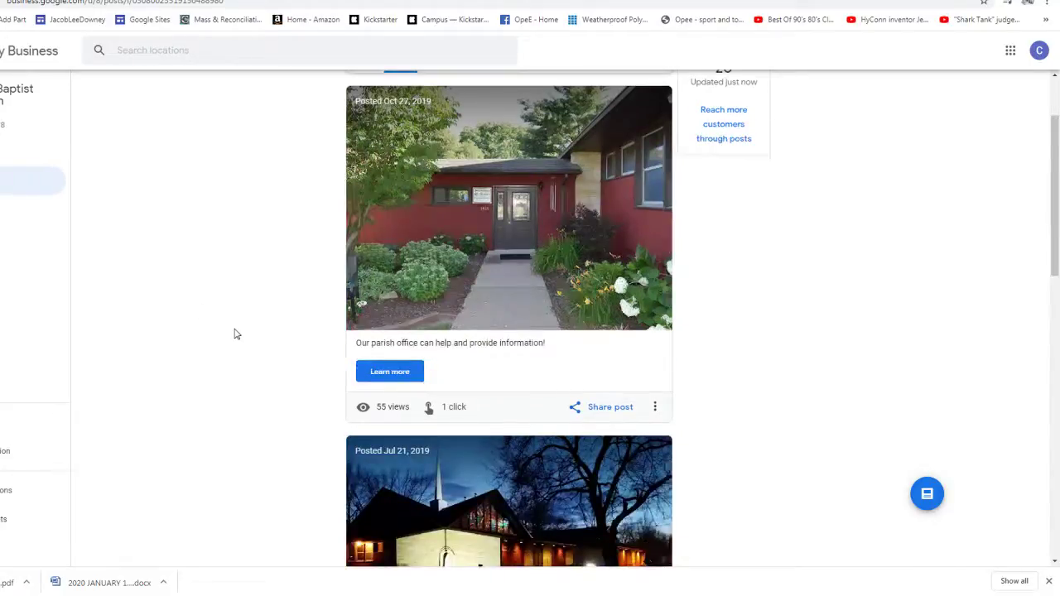
pyautogui.scroll(-15, 235, 334)
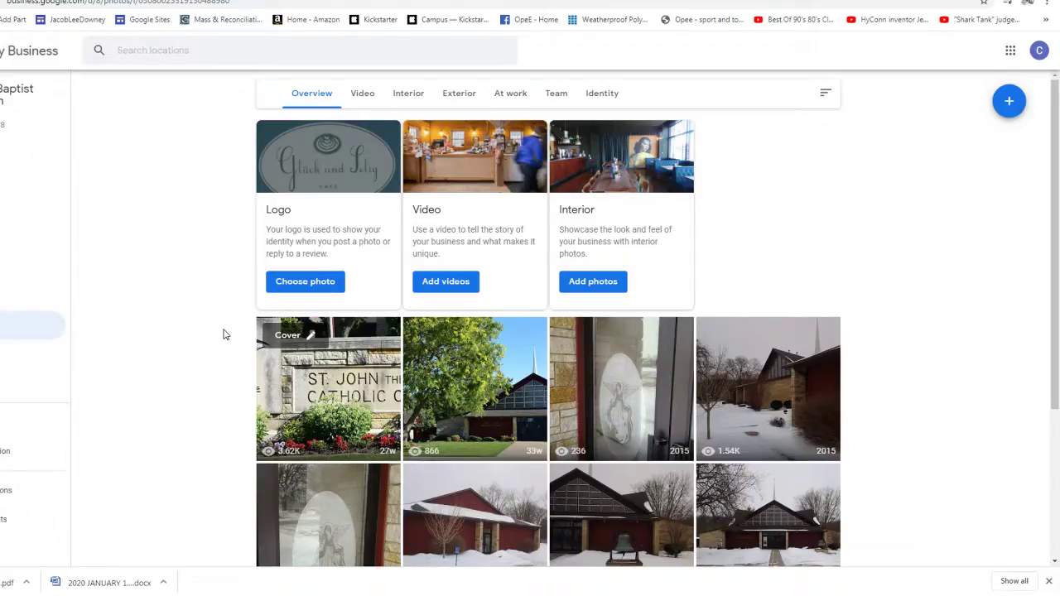
# - Scroll through the parish photo gallery, then return to the 2020 Bulletins - Word folder
pyautogui.scroll(-2, 223, 334)
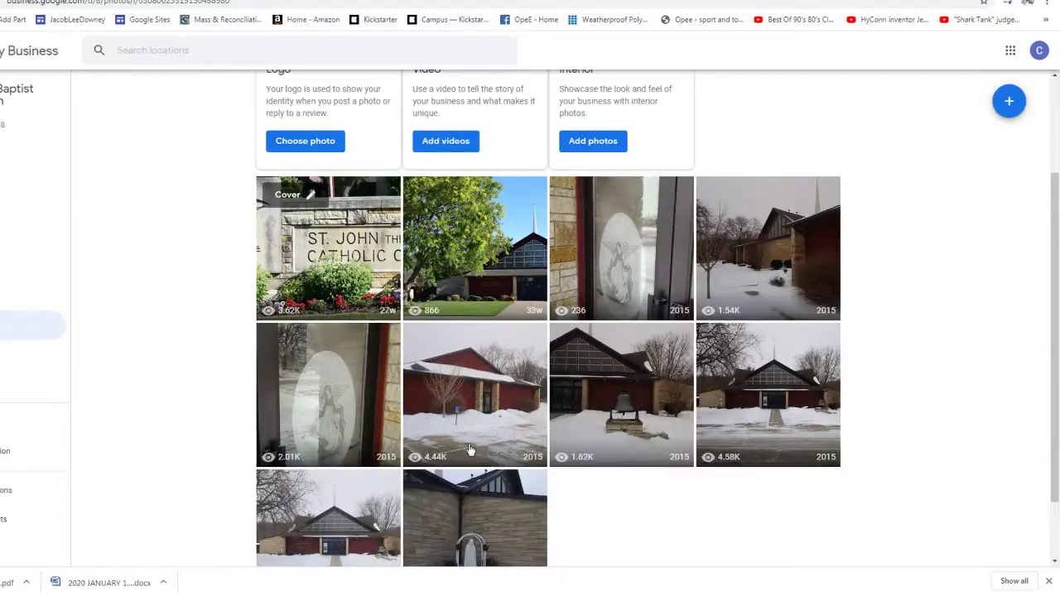
pyautogui.scroll(-1, 759, 394)
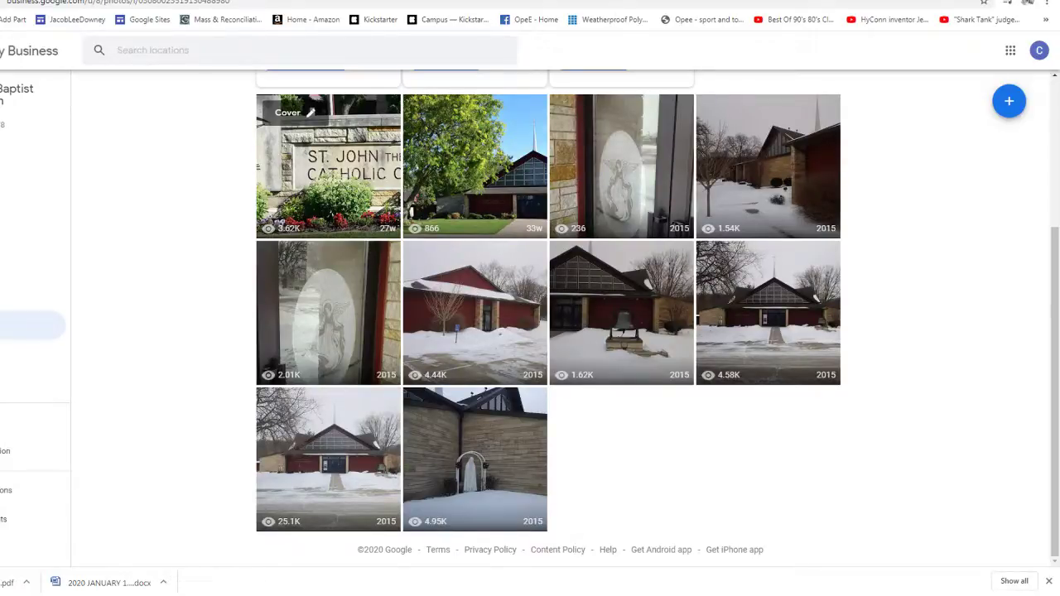
pyautogui.hotkey('ctrl', 'Tab')
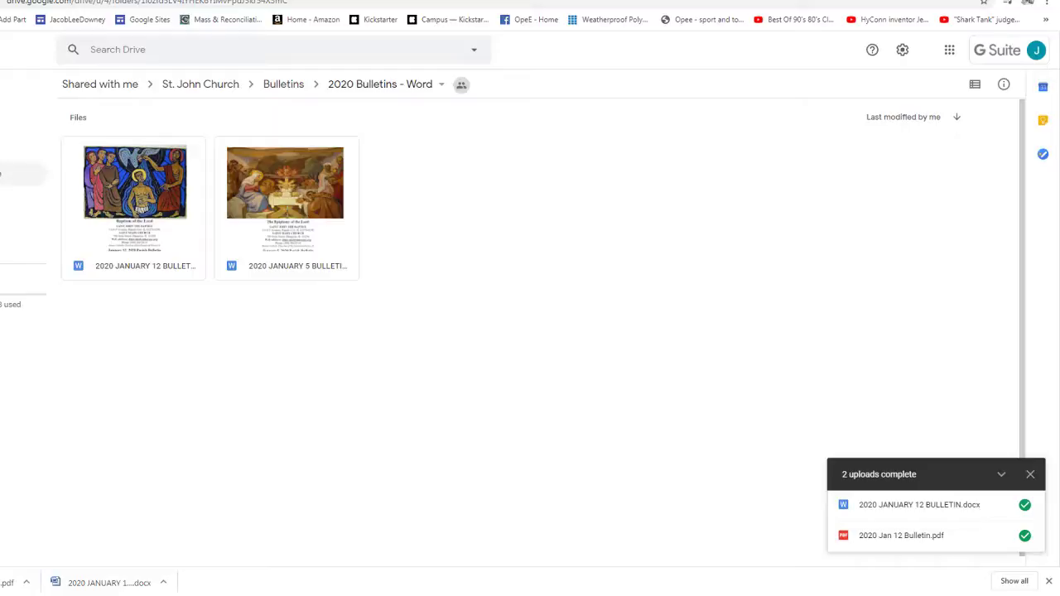
# - Go through Shared with me to St. John Church > Events-Flyers > Current Announcements
pyautogui.click(16, 173)
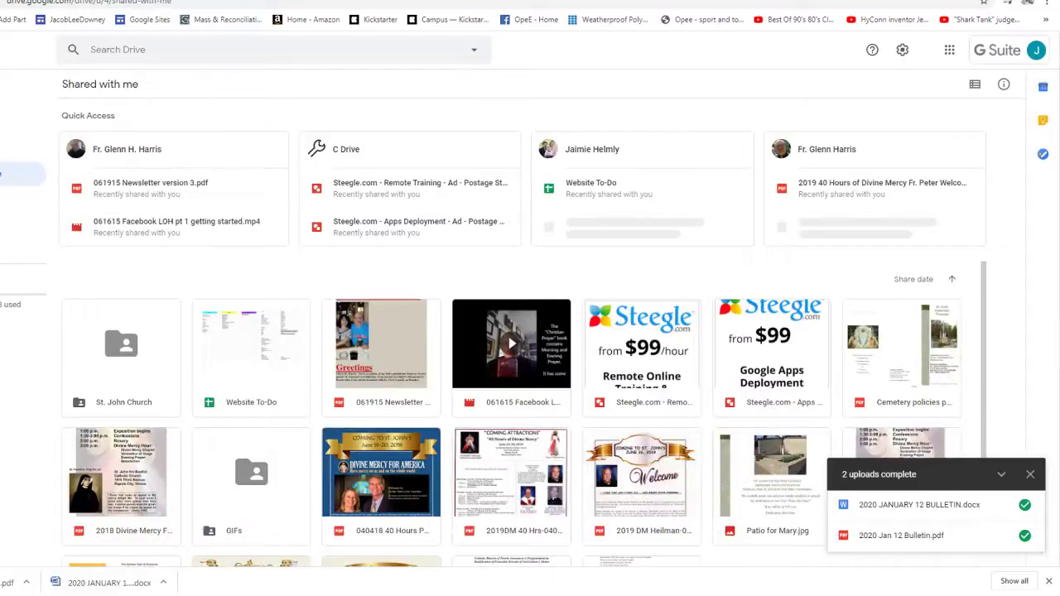
pyautogui.doubleClick(130, 370)
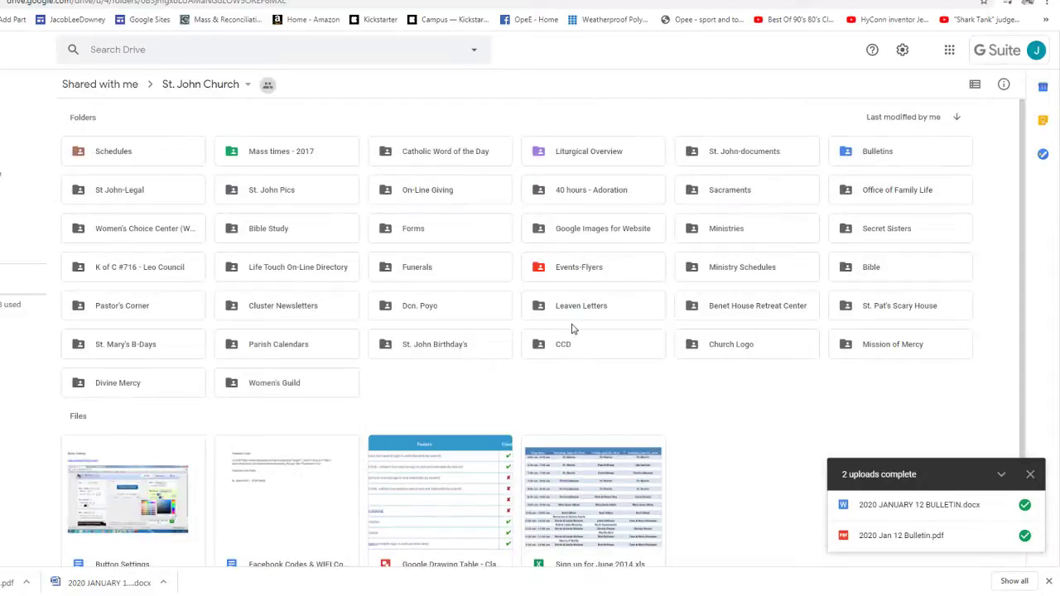
pyautogui.doubleClick(573, 278)
pyautogui.doubleClick(140, 159)
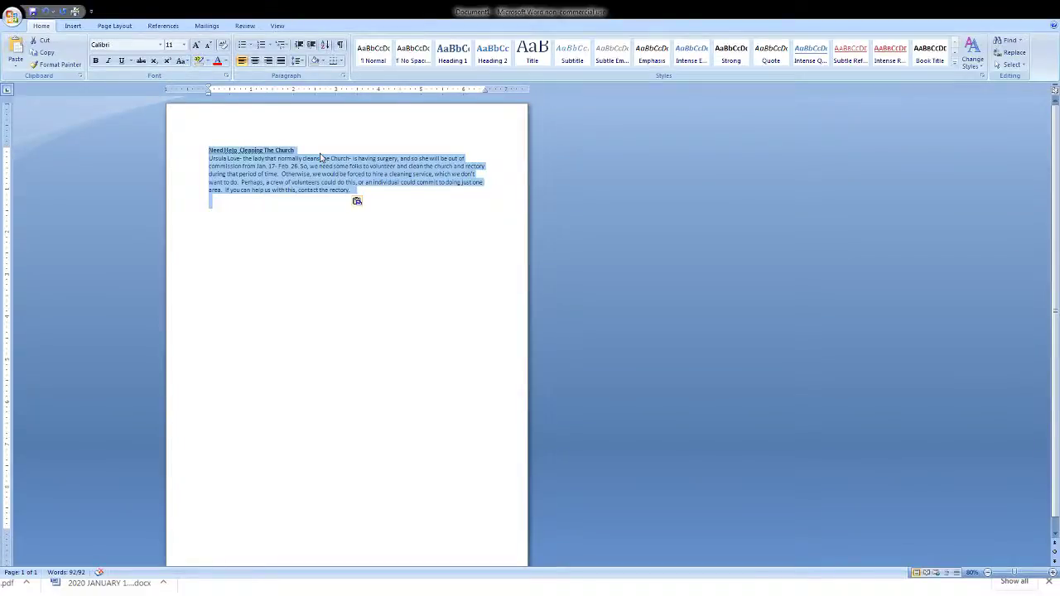
# - Center the 'Need Help Cleaning The Church' title and set it in Book Antiqua
pyautogui.moveTo(208, 150); pyautogui.dragTo(295, 151)
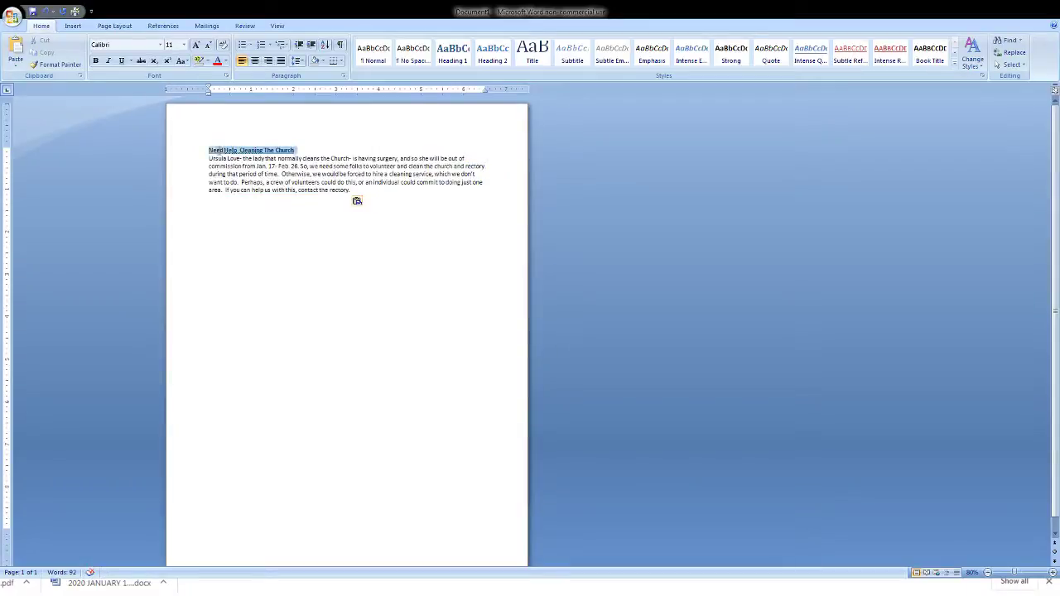
pyautogui.click(256, 60)
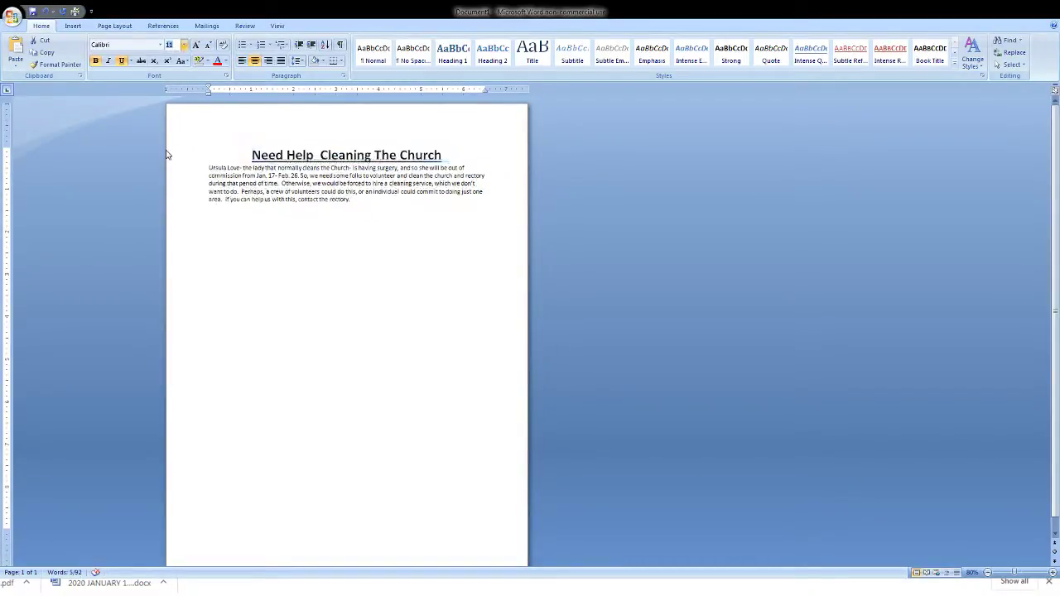
pyautogui.click(165, 155)
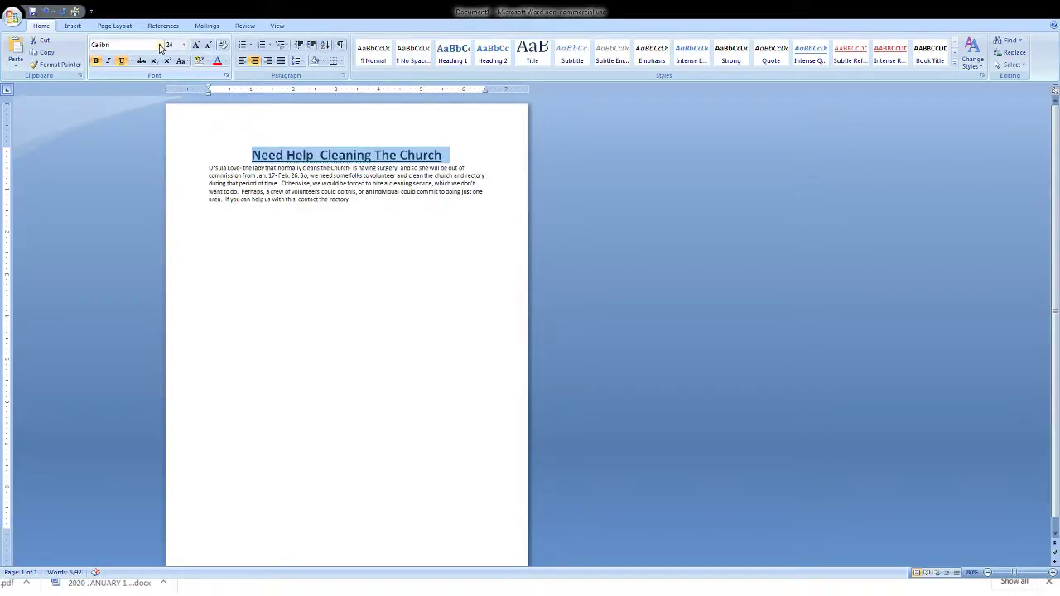
pyautogui.click(160, 47)
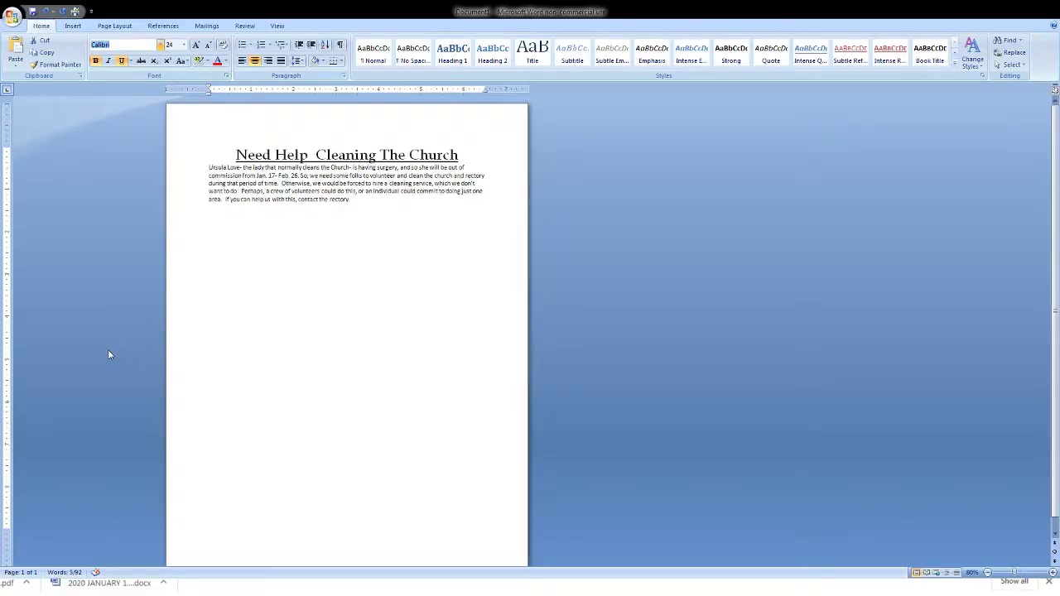
pyautogui.hotkey('ctrl', 'shift', '.')
pyautogui.hotkey('ctrl', 'shift', '.')
pyautogui.hotkey('ctrl', 'shift', '.')
pyautogui.hotkey('ctrl', 'shift', '.')
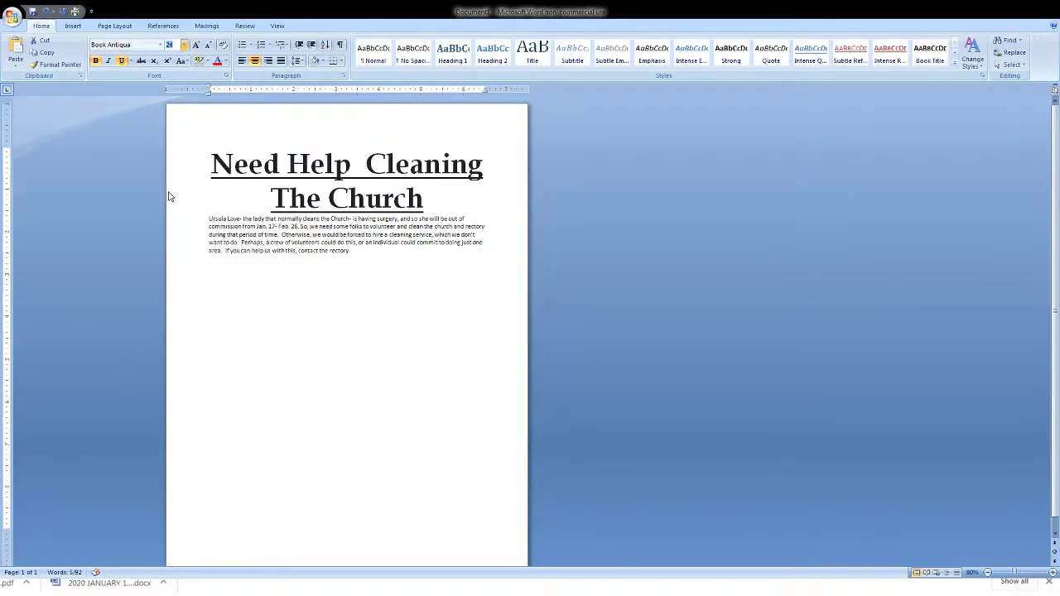
pyautogui.hotkey('ctrl', 'shift', '.')
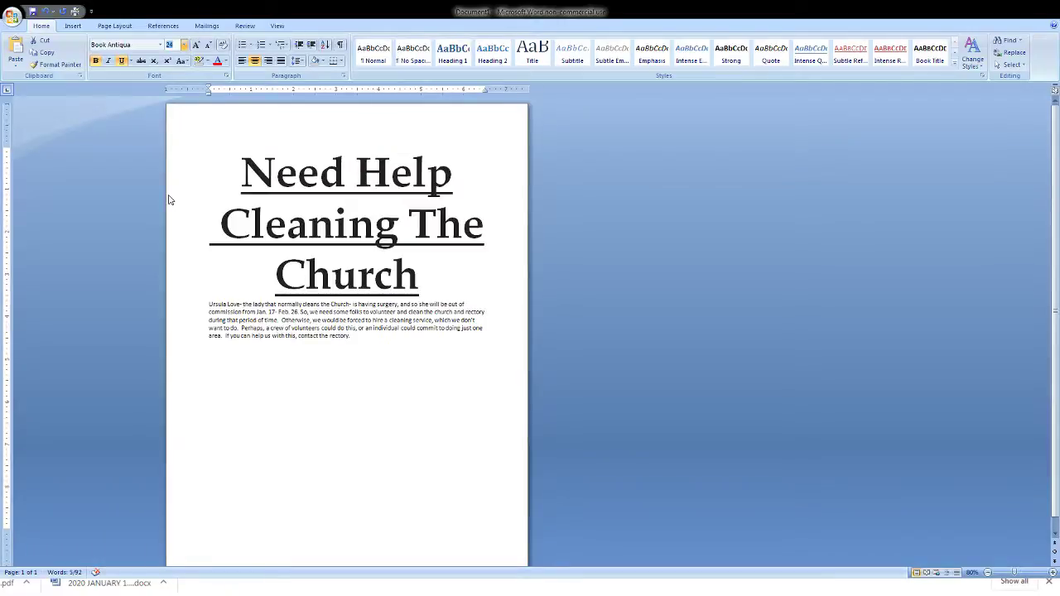
pyautogui.hotkey('ctrl', 'z')
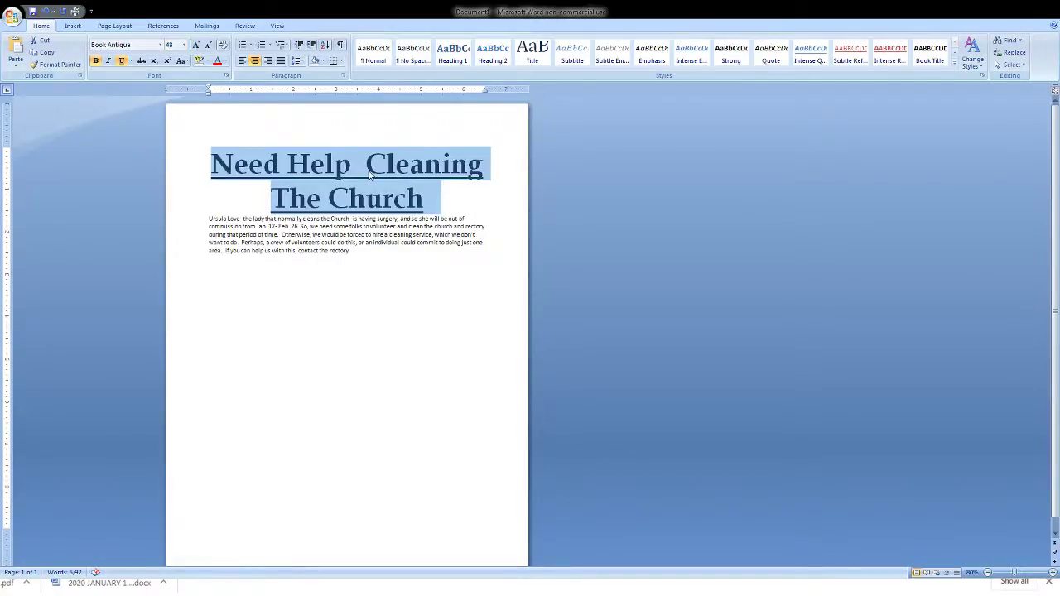
# - Put 'Cleaning The Church' on a second title line and set the title to 36 pt
pyautogui.click(369, 173)
pyautogui.press('Return')
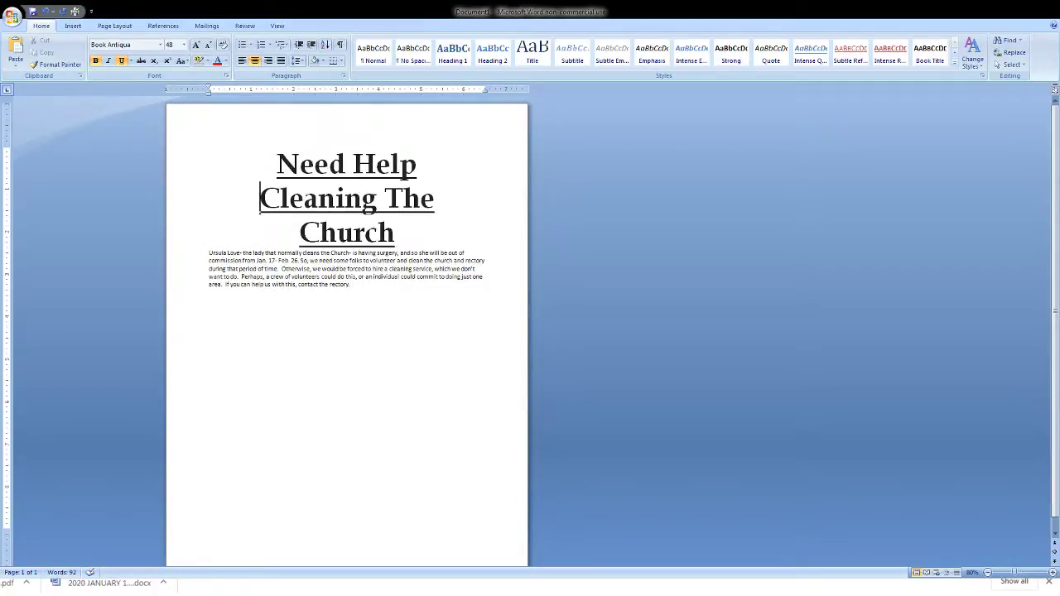
pyautogui.moveTo(276, 163); pyautogui.dragTo(281, 234)
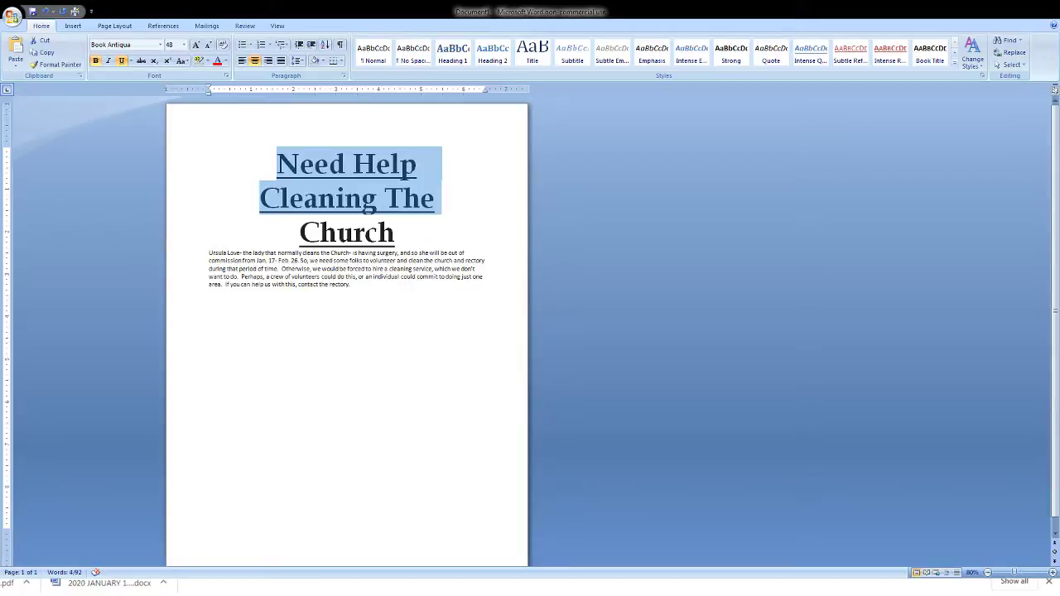
pyautogui.tripleClick(368, 181)
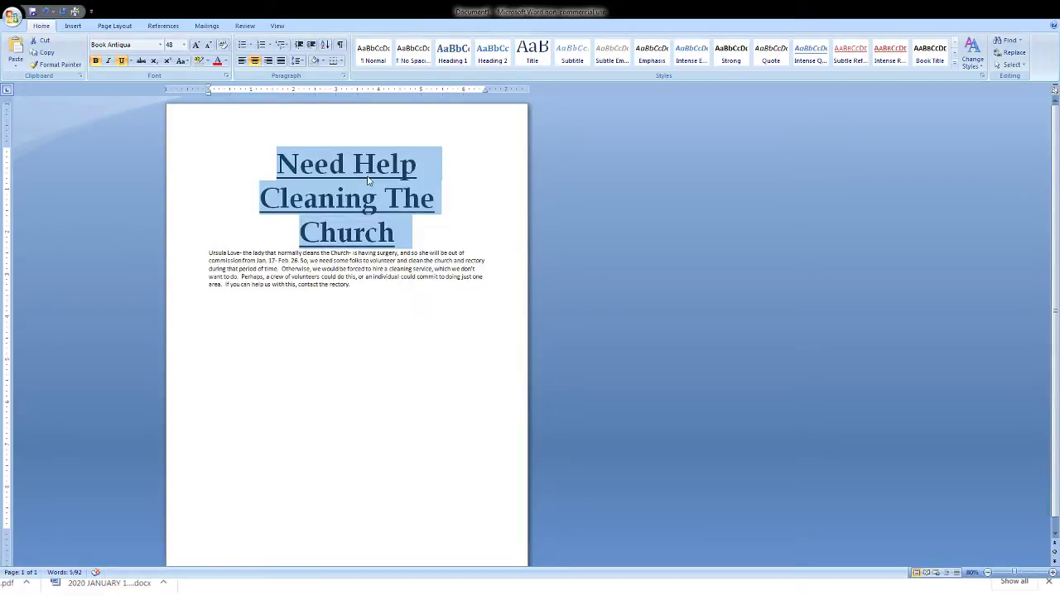
pyautogui.click(184, 48)
pyautogui.click(170, 175)
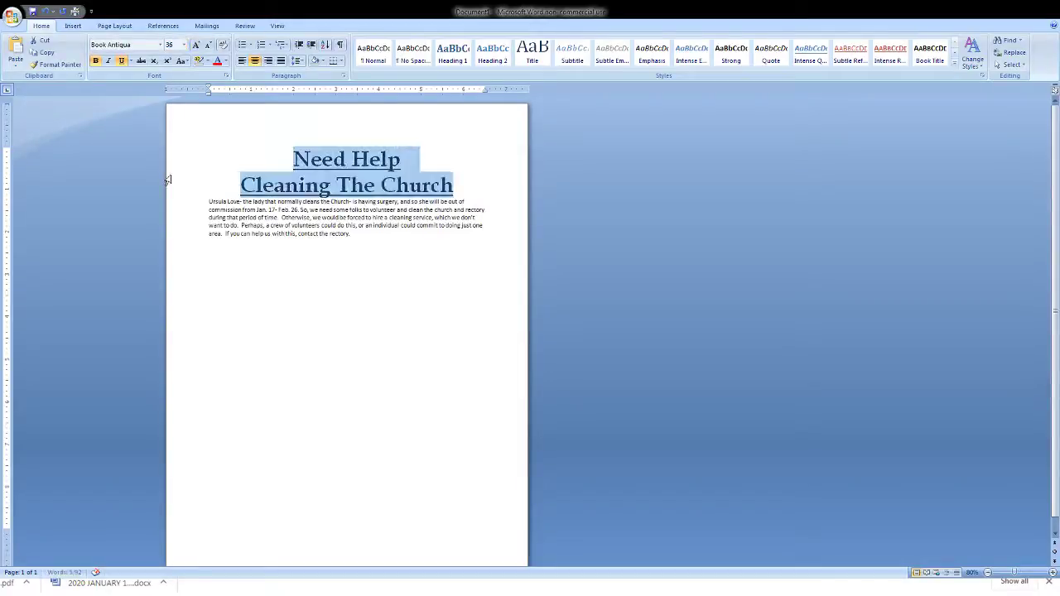
pyautogui.click(208, 203)
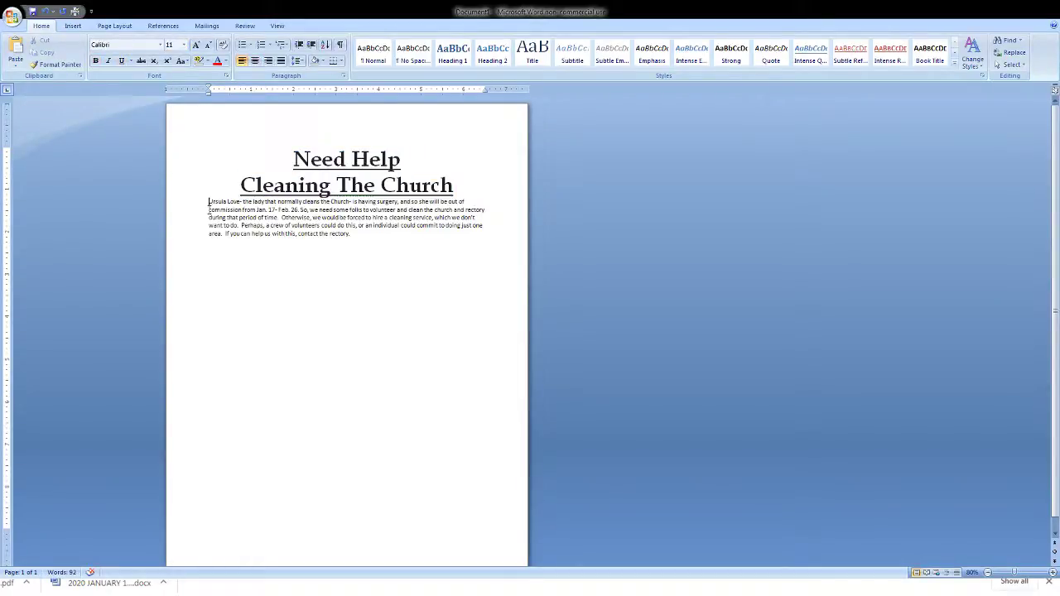
# - Insert a blank line above the body paragraph and set the body text to 24 pt
pyautogui.press('Return')
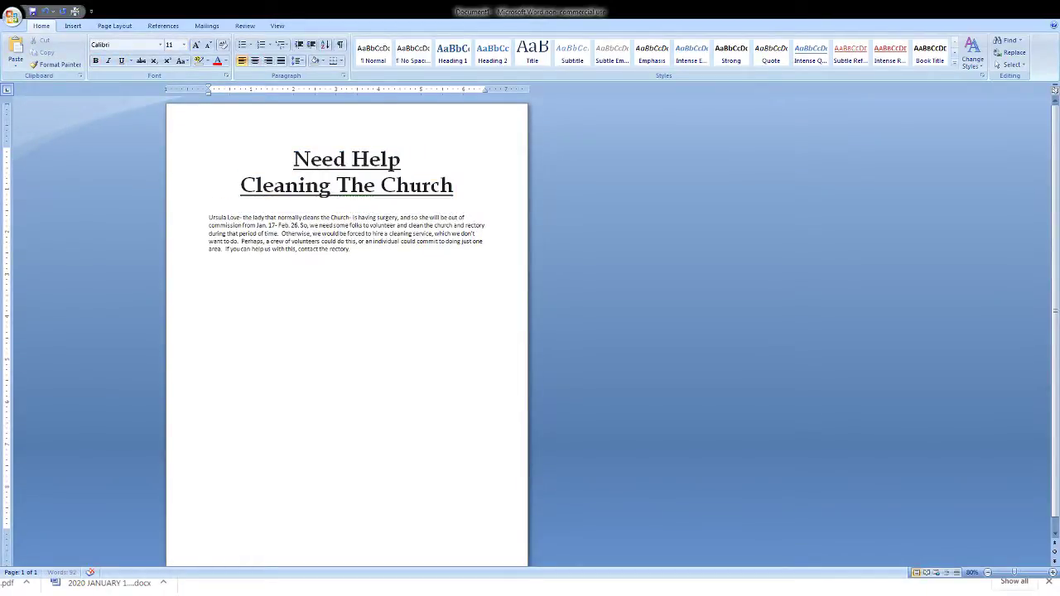
pyautogui.doubleClick(193, 241)
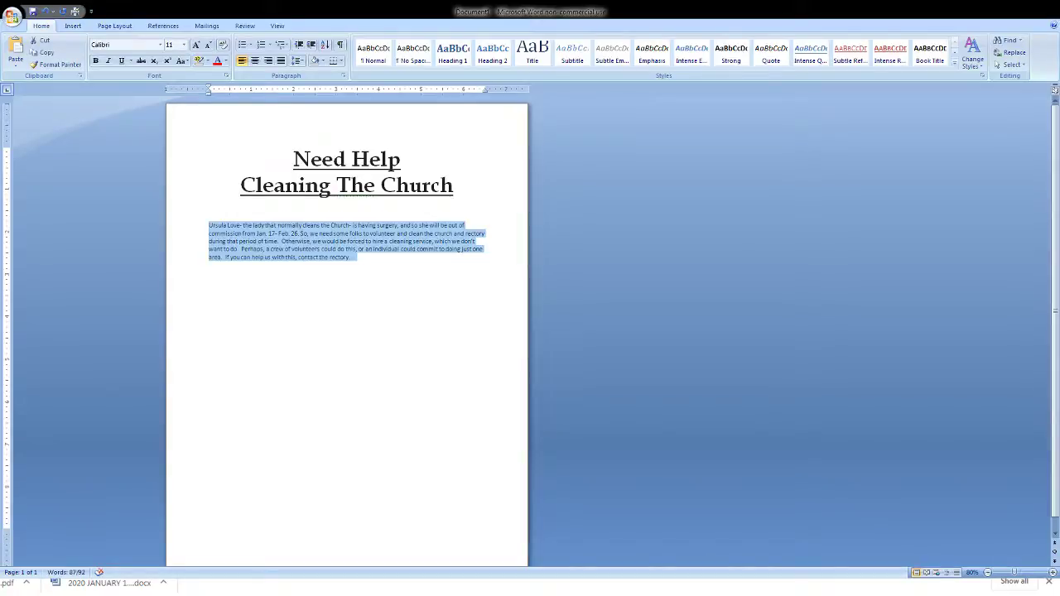
pyautogui.click(184, 45)
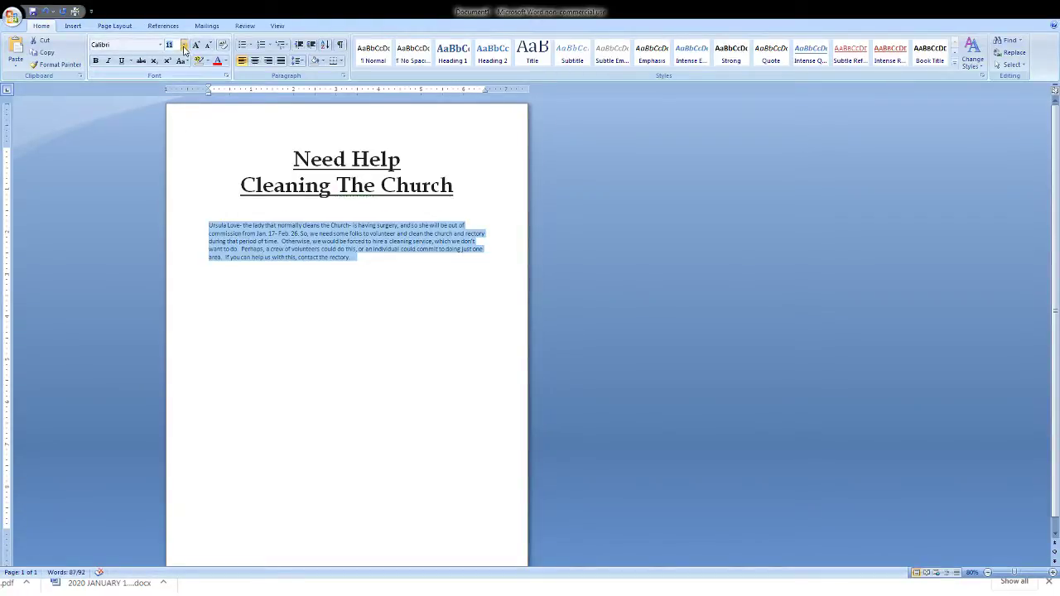
pyautogui.click(171, 160)
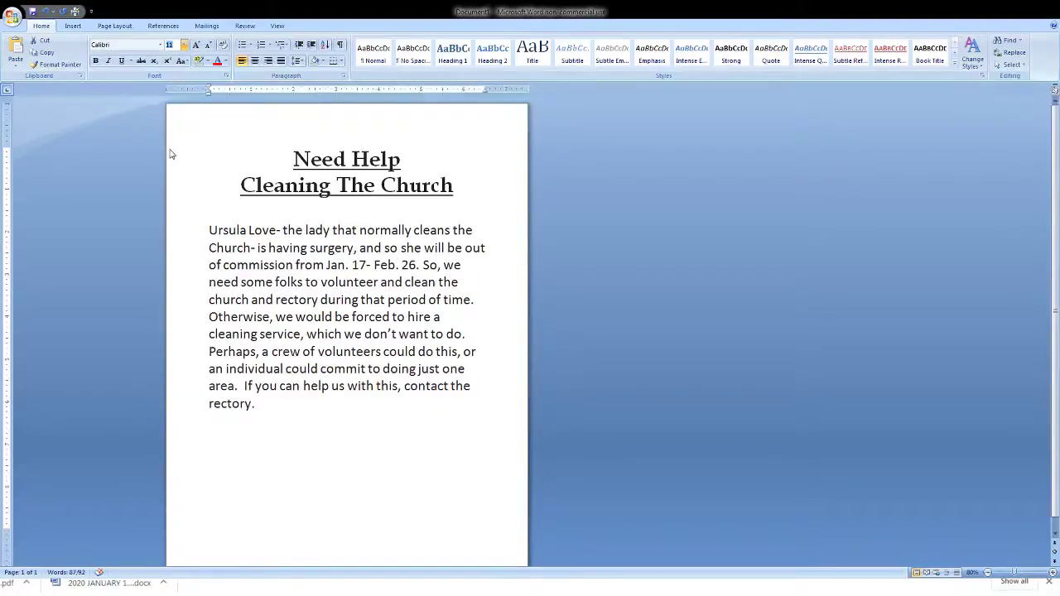
pyautogui.hotkey('ctrl', 'a')
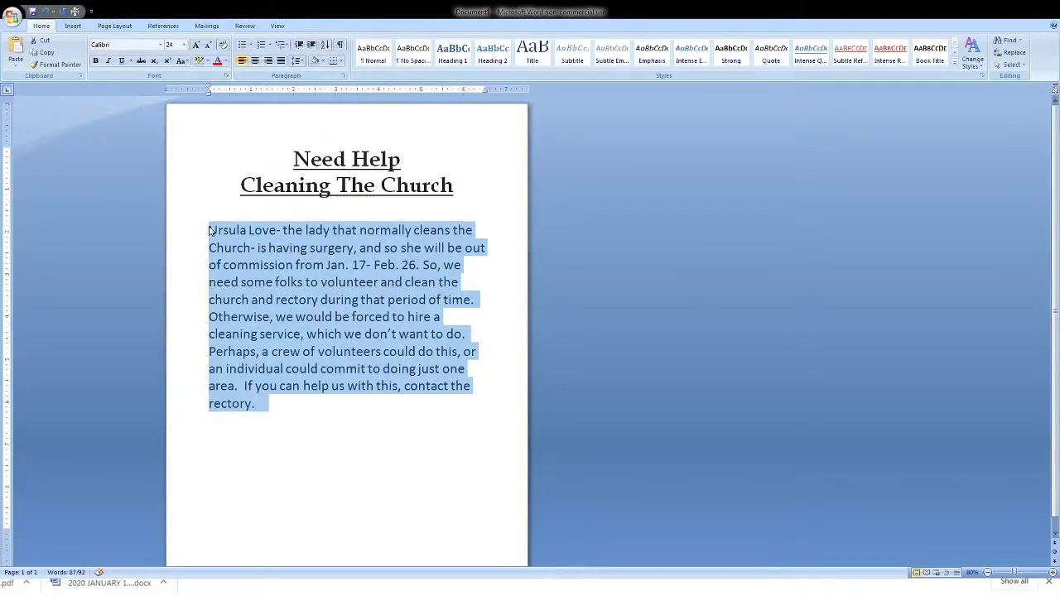
pyautogui.click(390, 445)
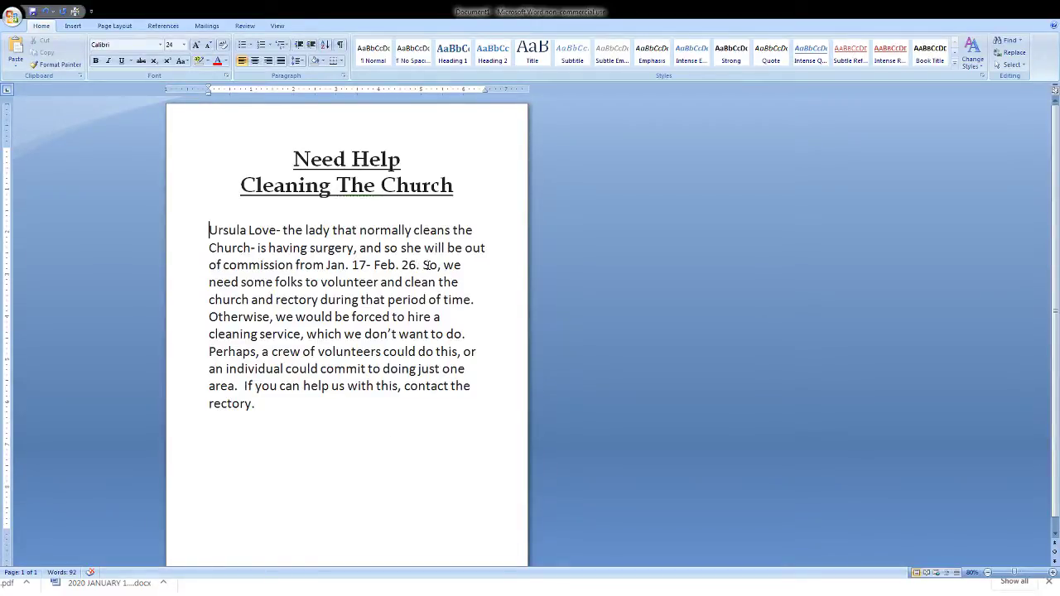
# - Split the body at 'So, we', 'Otherwise' and 'Perhaps', with blank lines between paragraphs
pyautogui.click(424, 265)
pyautogui.press('Return')
pyautogui.press('Return')
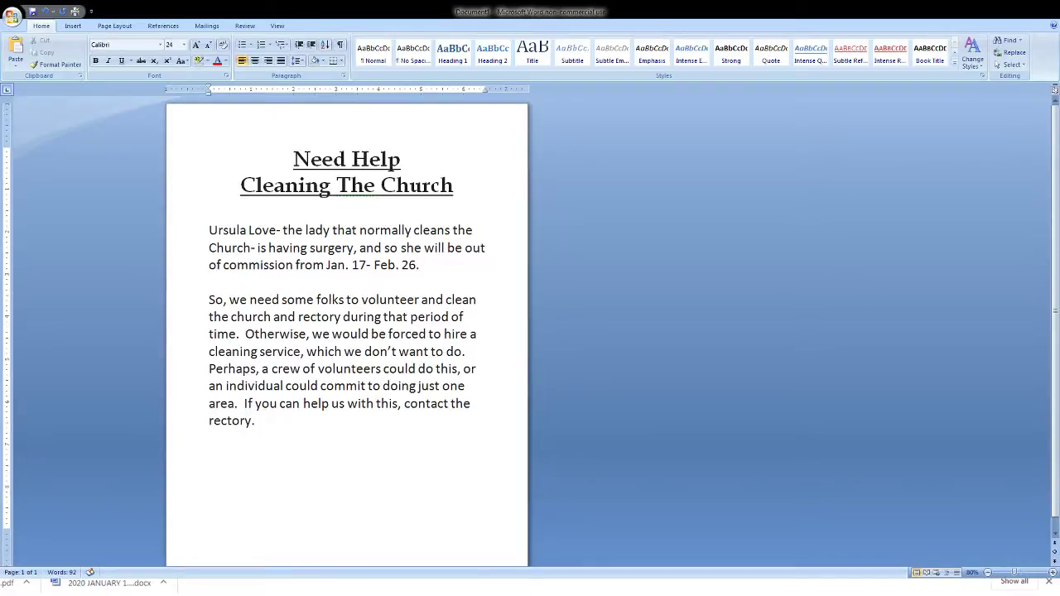
pyautogui.press('Down')
pyautogui.press('Down')
pyautogui.press('Down')
pyautogui.press('Up')
pyautogui.press('Right')
pyautogui.press('Right')
pyautogui.press('Right')
pyautogui.press('Right')
pyautogui.press('Right')
pyautogui.press('Right')
pyautogui.press('Return')
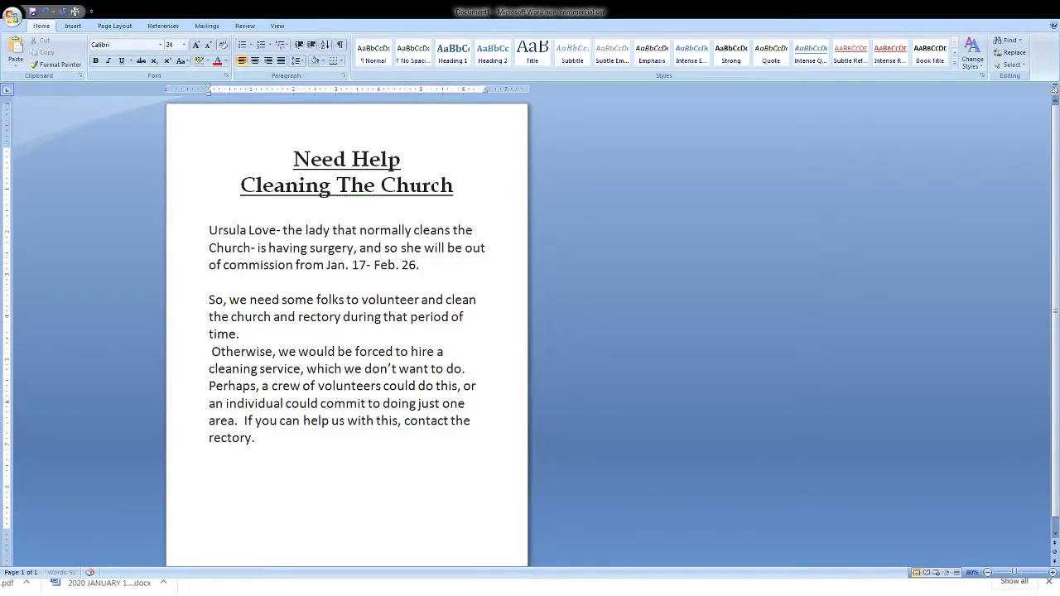
pyautogui.press('Delete')
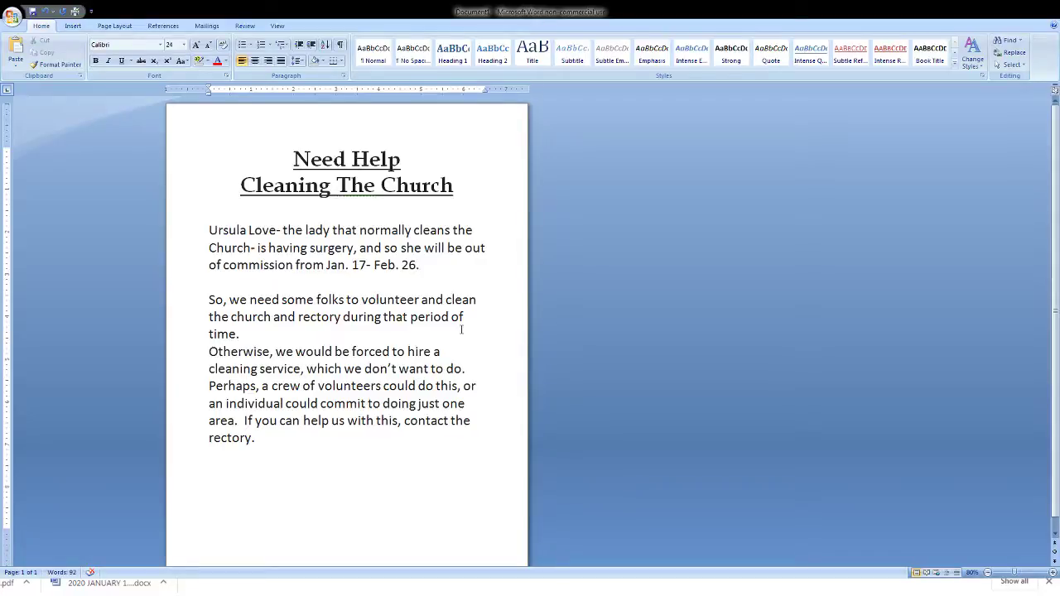
pyautogui.press('Return')
pyautogui.press('Down')
pyautogui.press('Down')
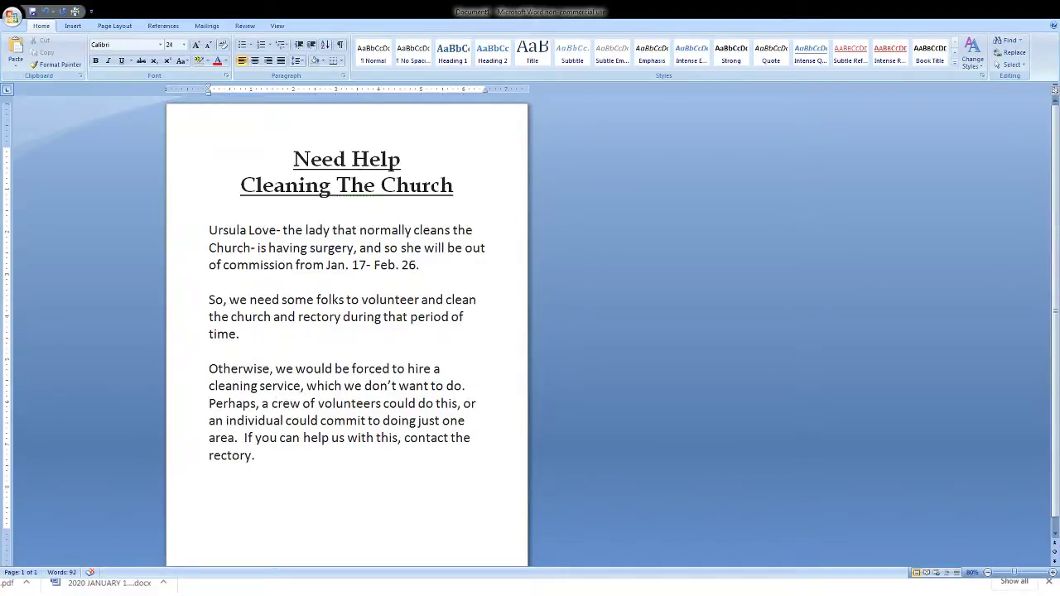
pyautogui.press('Return')
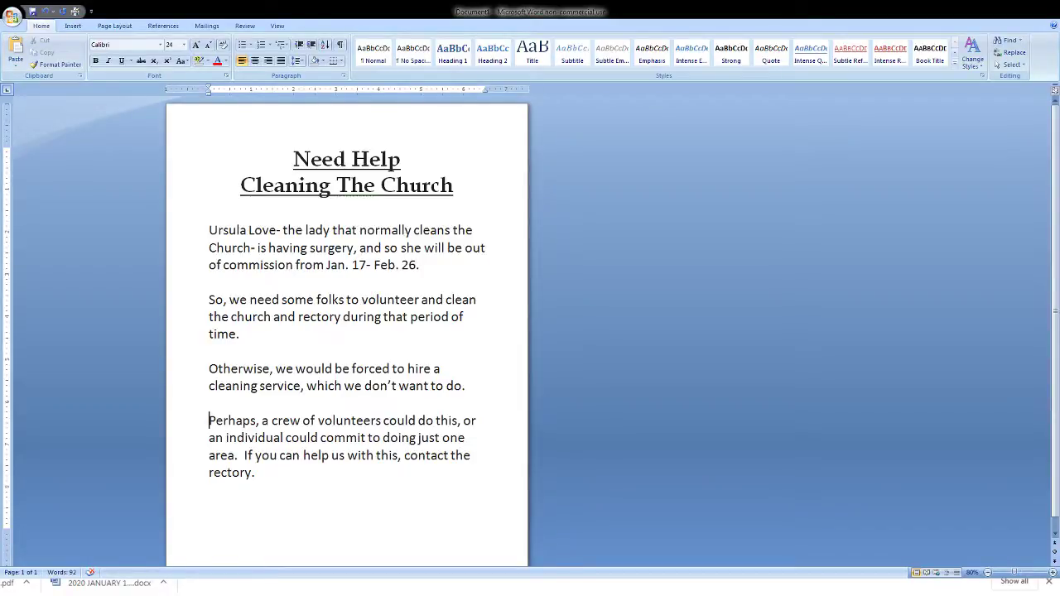
pyautogui.click(210, 368)
pyautogui.click(210, 247)
# - Color 'volunteer and clean the church' red and the dates 'Jan. 17- Feb. 26' green
pyautogui.click(210, 299)
pyautogui.hotkey('ctrl', 'Right')
pyautogui.hotkey('ctrl', 'Right')
pyautogui.hotkey('ctrl', 'shift', 'Right')
pyautogui.hotkey('ctrl', 'shift', 'Right')
pyautogui.hotkey('ctrl', 'shift', 'Right')
pyautogui.hotkey('ctrl', 'shift', 'Right')
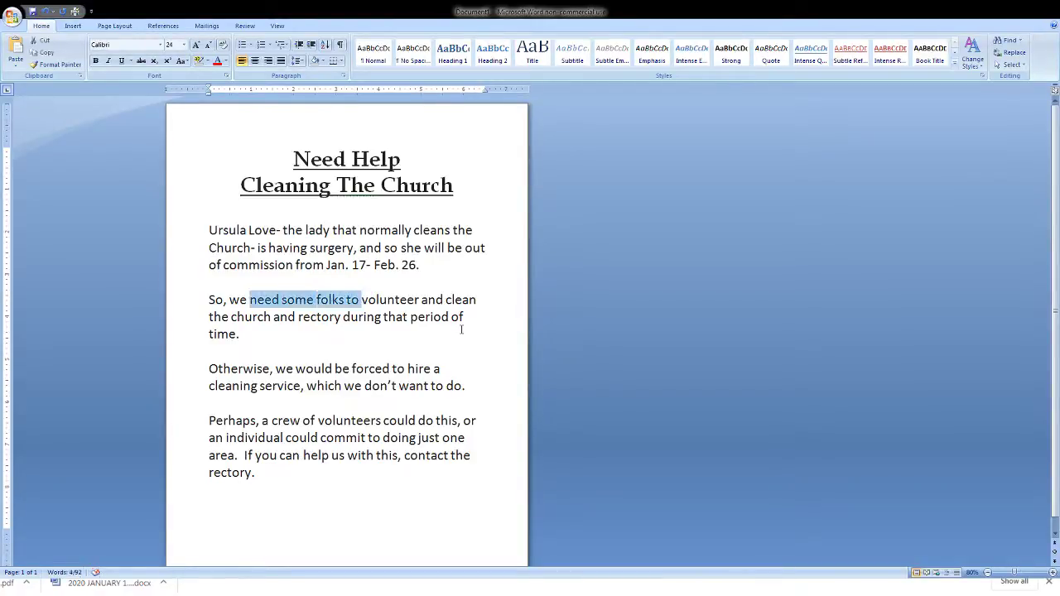
pyautogui.press('Right')
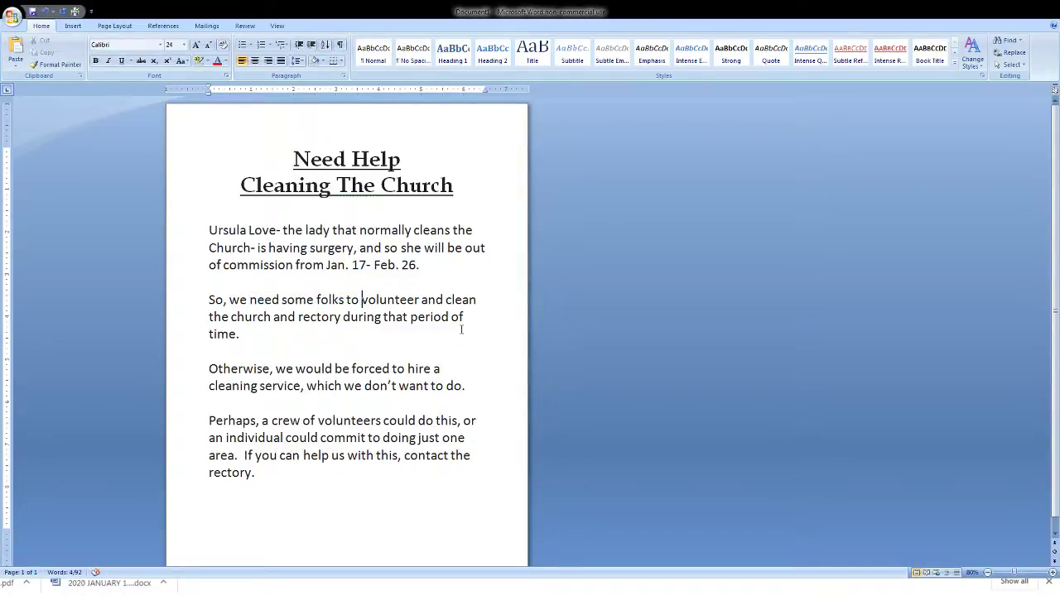
pyautogui.hotkey('ctrl', 'shift', 'Right')
pyautogui.hotkey('ctrl', 'shift', 'Right')
pyautogui.hotkey('ctrl', 'shift', 'Right')
pyautogui.hotkey('ctrl', 'shift', 'Right')
pyautogui.hotkey('ctrl', 'shift', 'Right')
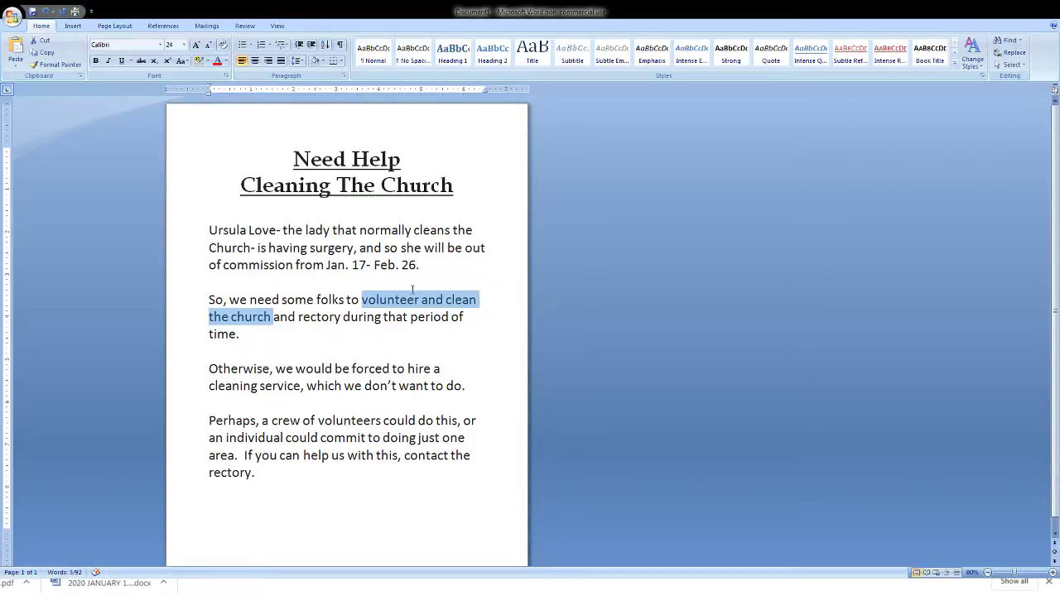
pyautogui.hotkey('alt', 'h')
pyautogui.press('f')
pyautogui.press('c')
pyautogui.press('Return')
pyautogui.moveTo(326, 265); pyautogui.dragTo(416, 265)
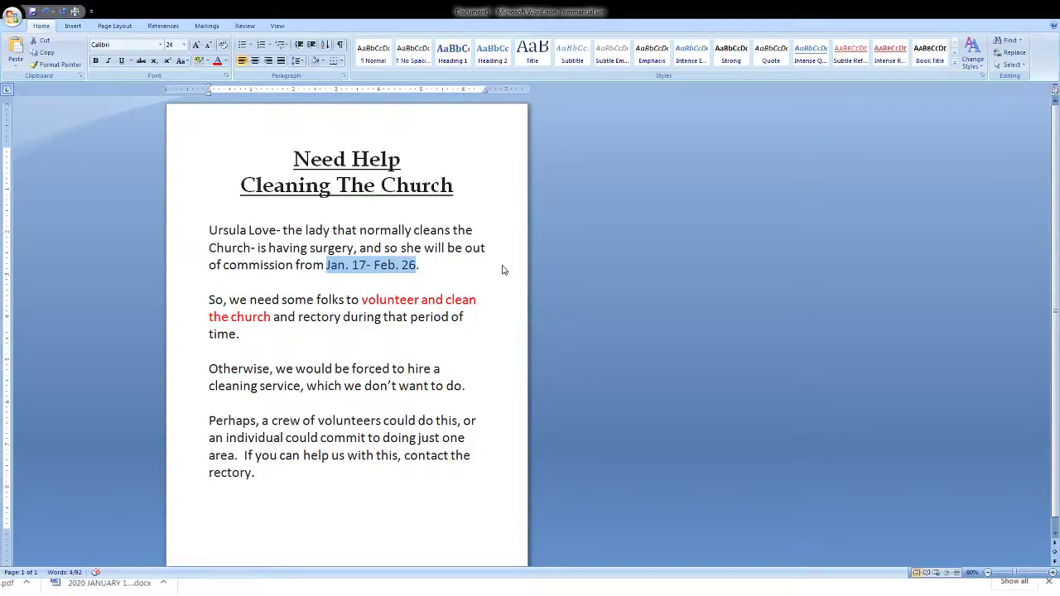
pyautogui.click(406, 328)
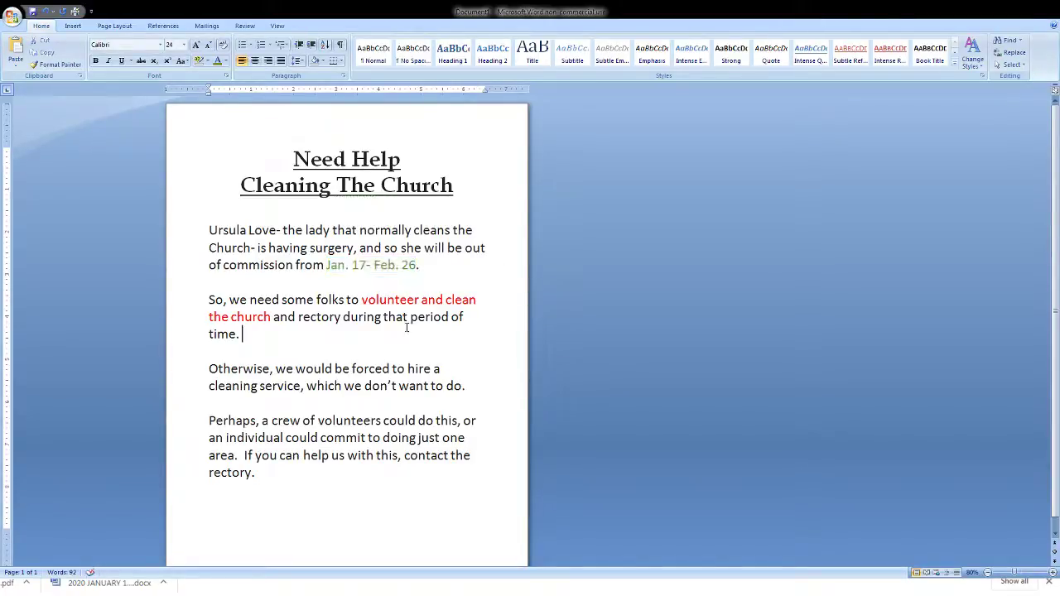